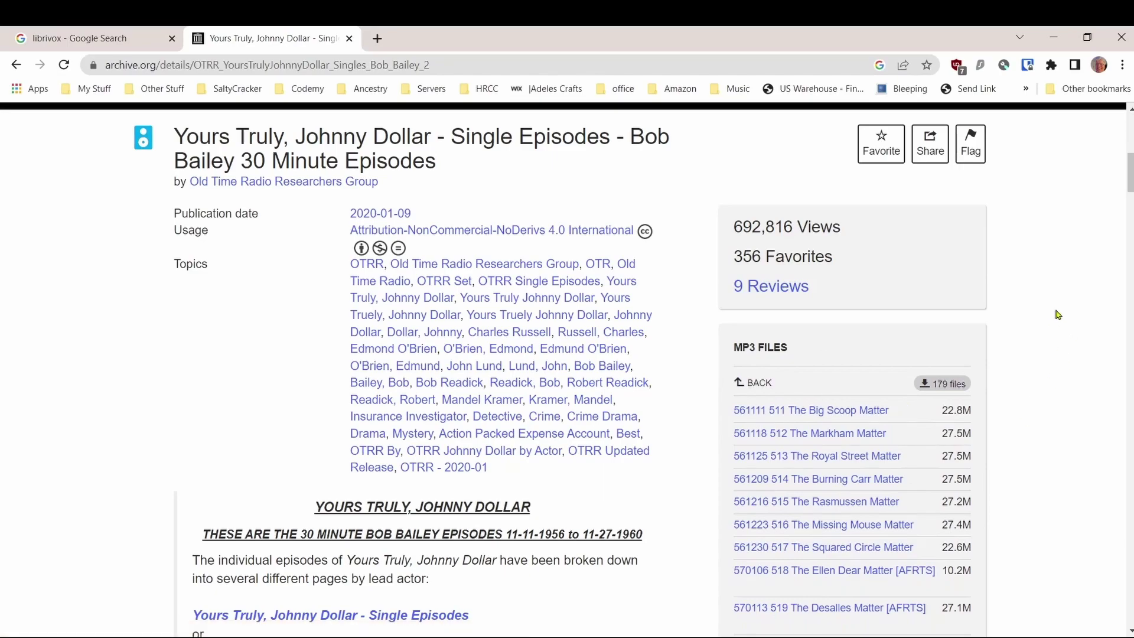
# Look over the Yours Truly, Johnny Dollar single episodes page, including its description and MP3 file list.
pyautogui.scroll(-10, 824, 449)
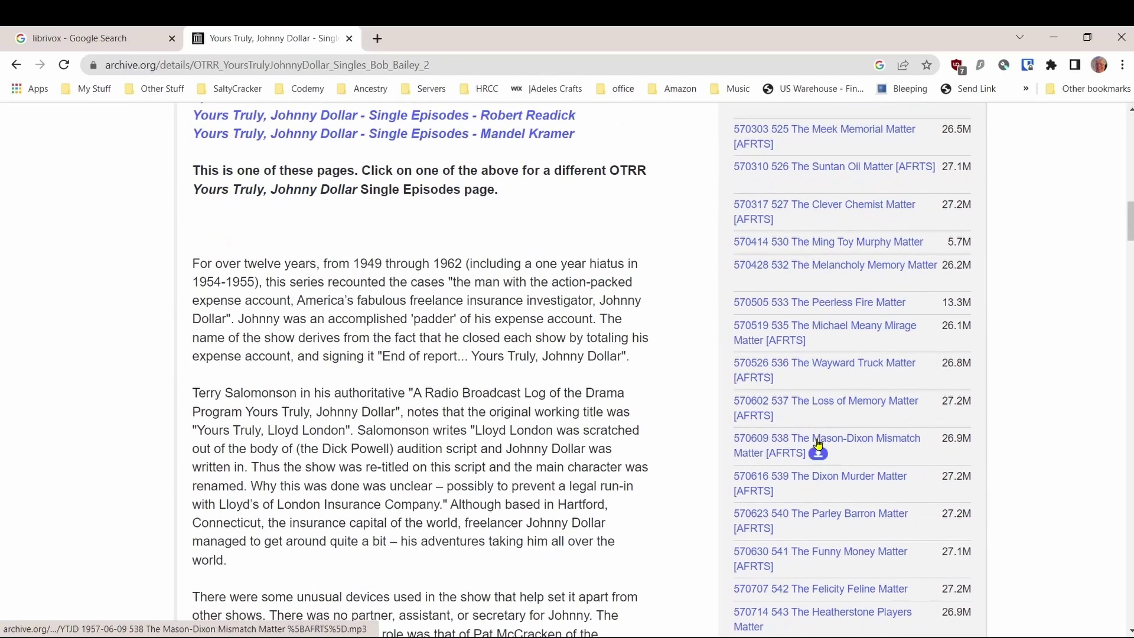
pyautogui.scroll(15, 819, 443)
pyautogui.scroll(-4, 932, 468)
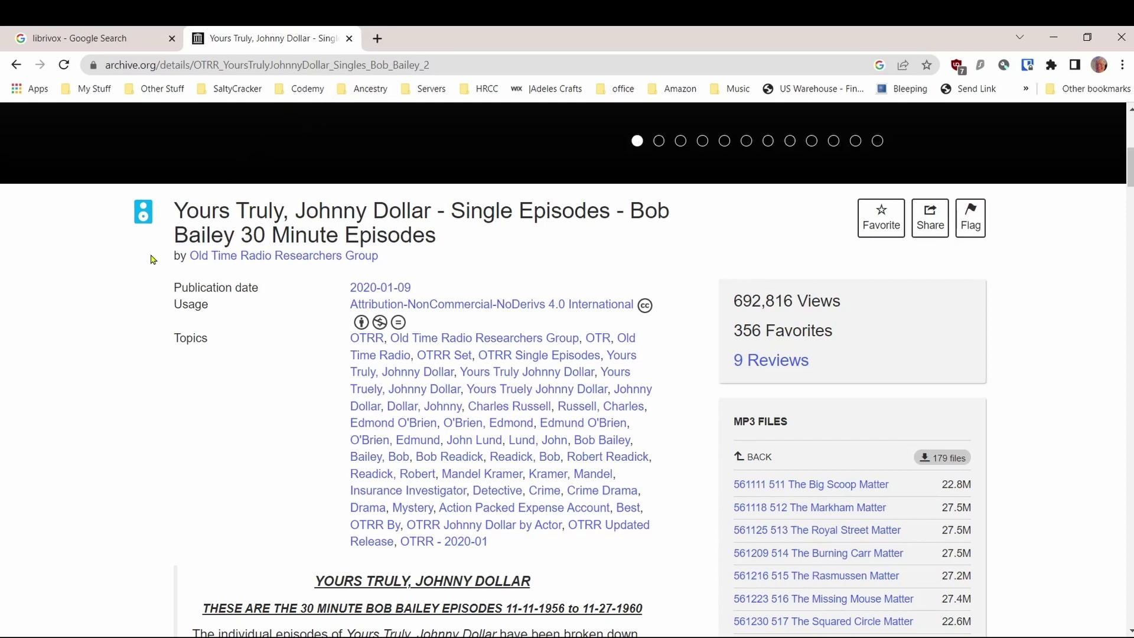
pyautogui.scroll(-3, 51, 462)
pyautogui.scroll(4, 81, 382)
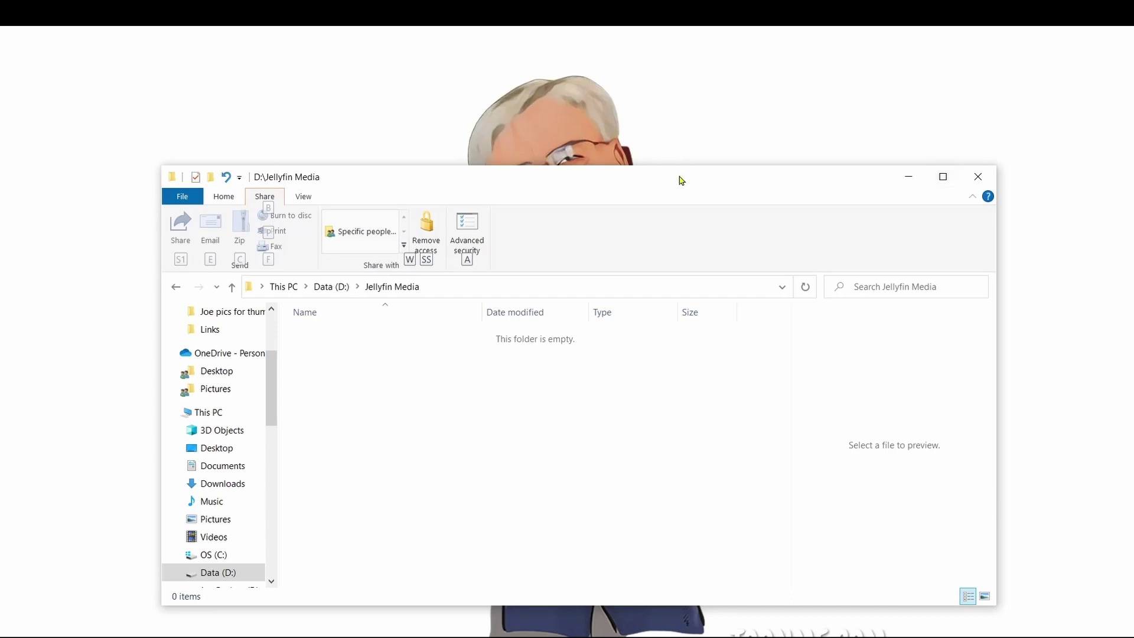
# Create a folder named Music inside D:\Jellyfin Media in File Explorer.
pyautogui.rightClick(440, 414)
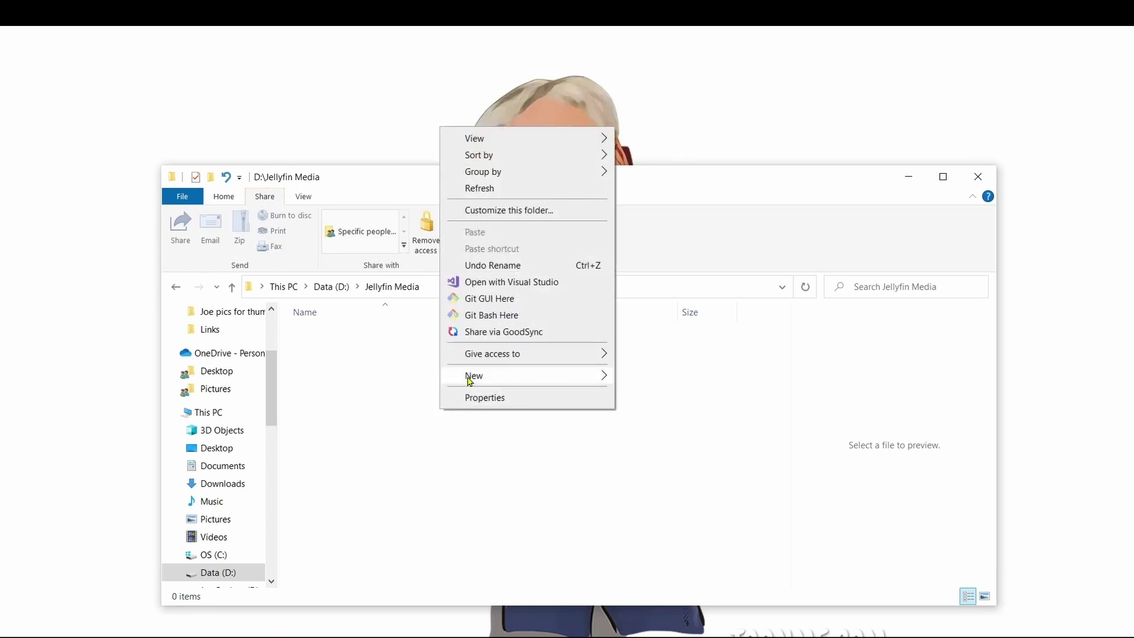
pyautogui.moveTo(470, 376)
pyautogui.click(651, 378)
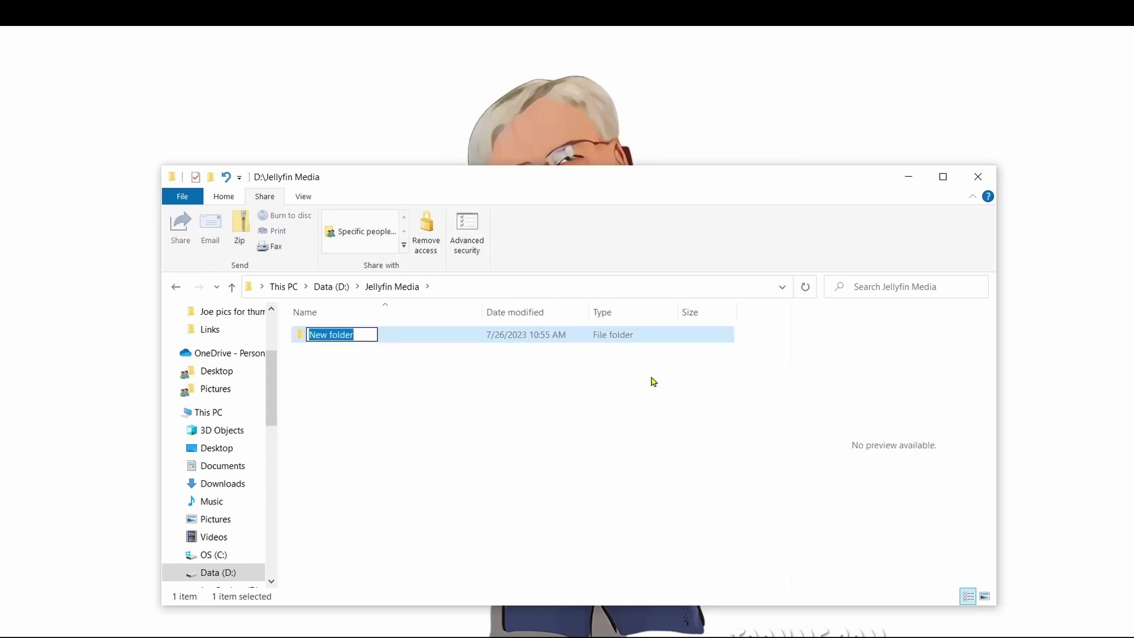
pyautogui.write('Mu')
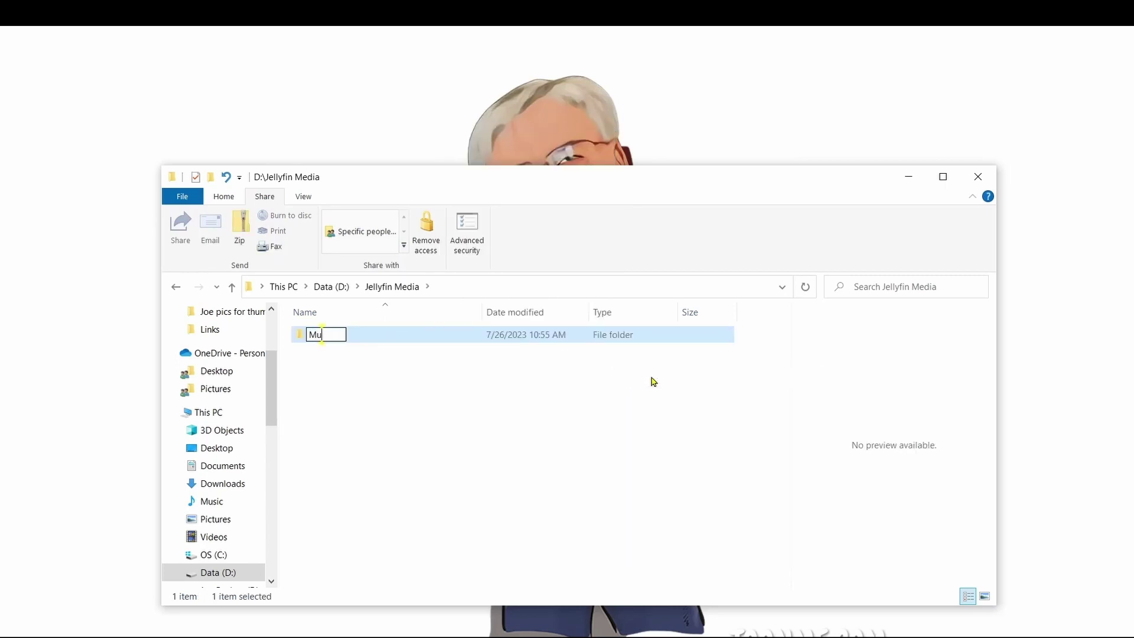
pyautogui.write('sic')
pyautogui.press('Return')
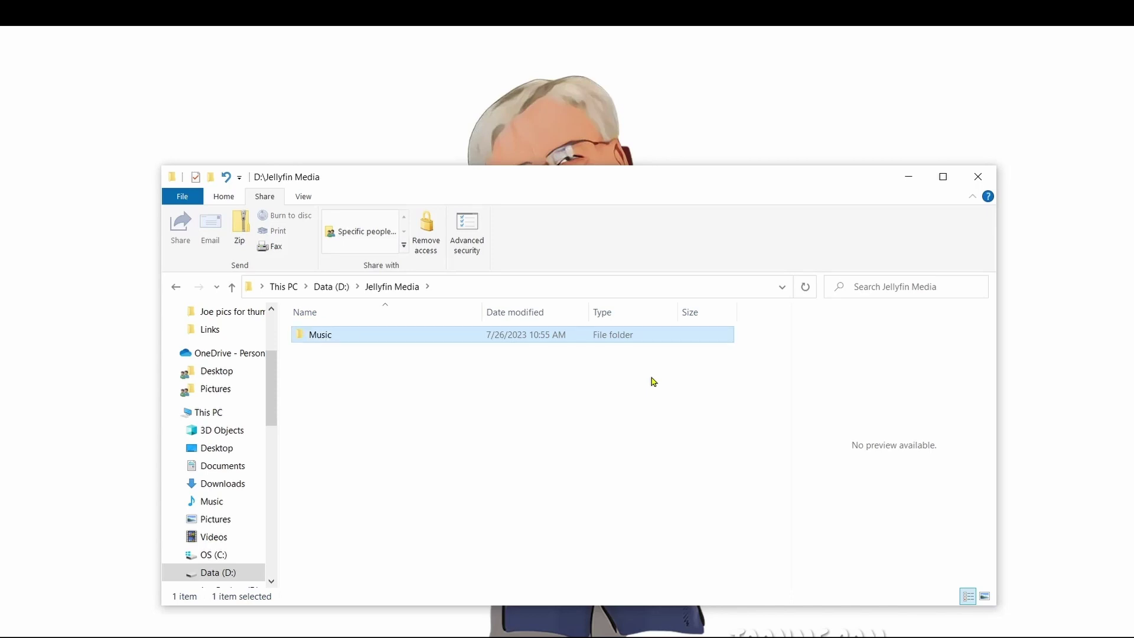
# Create a folder named Audiobooks alongside Music in the Jellyfin Media folder.
pyautogui.rightClick(434, 417)
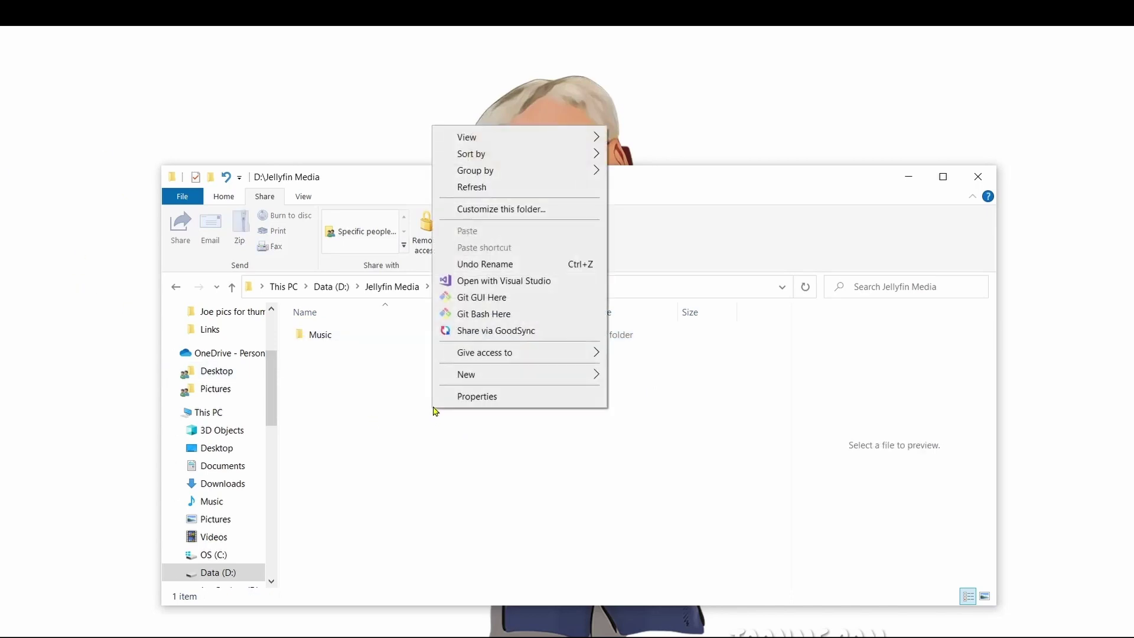
pyautogui.moveTo(505, 382)
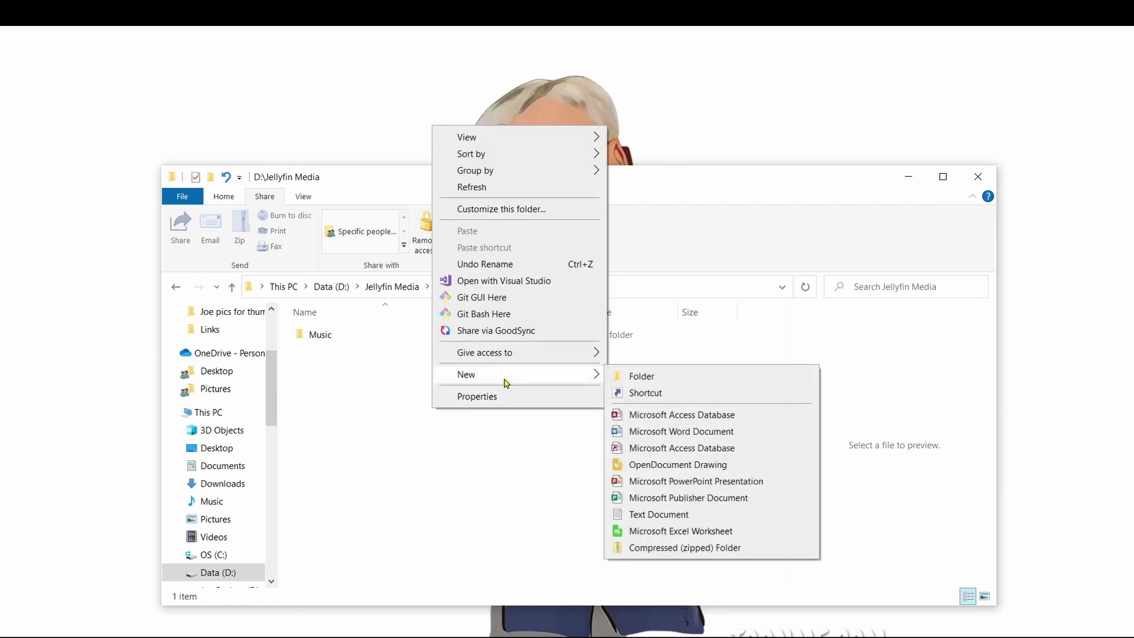
pyautogui.click(660, 373)
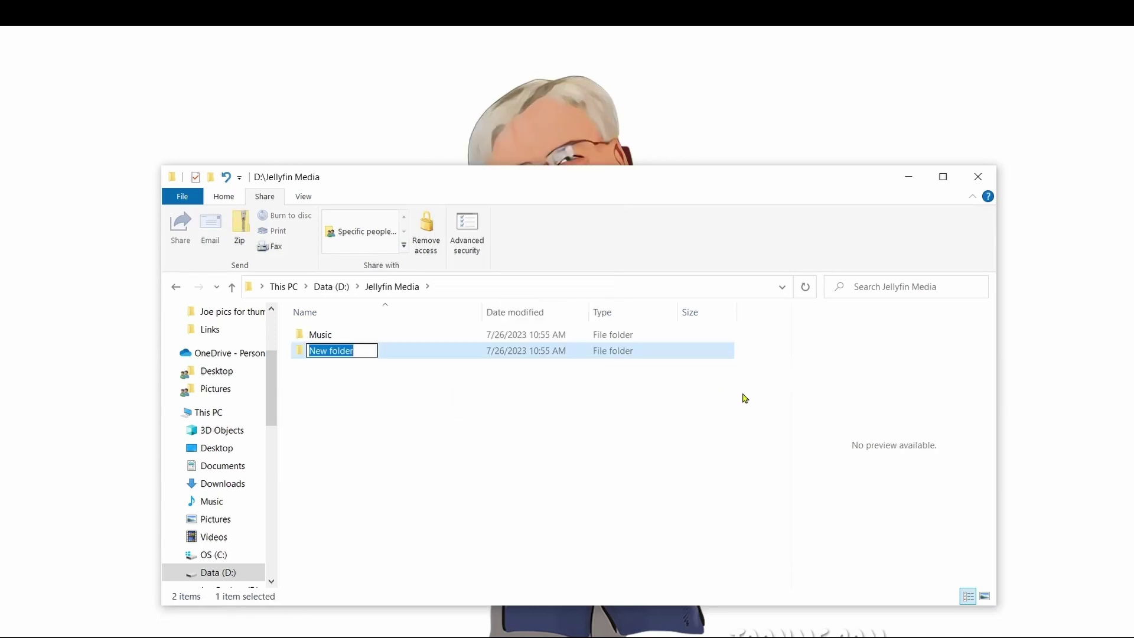
pyautogui.write('Aud')
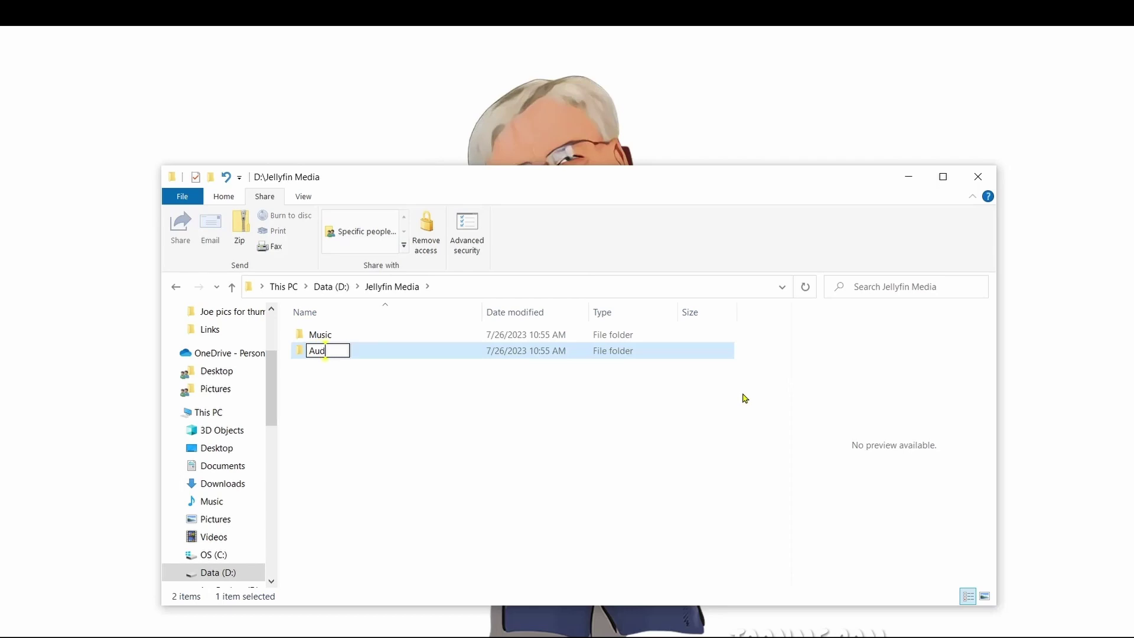
pyautogui.write('iobooks')
pyautogui.press('Return')
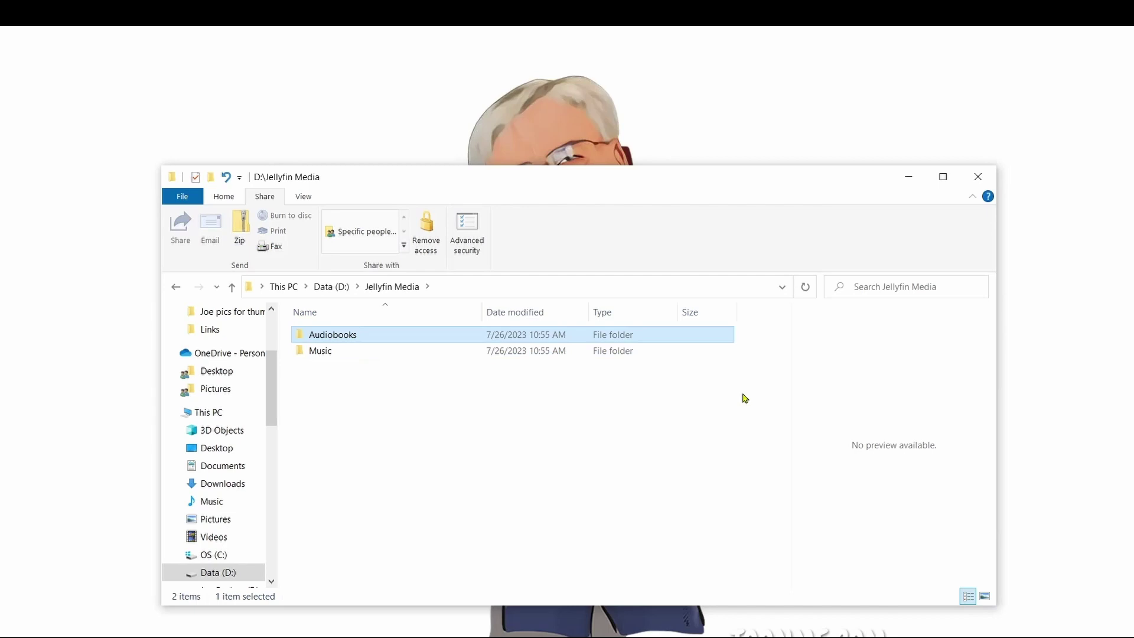
# Add a folder named Movies to the Jellyfin Media folder.
pyautogui.rightClick(370, 409)
pyautogui.moveTo(413, 372)
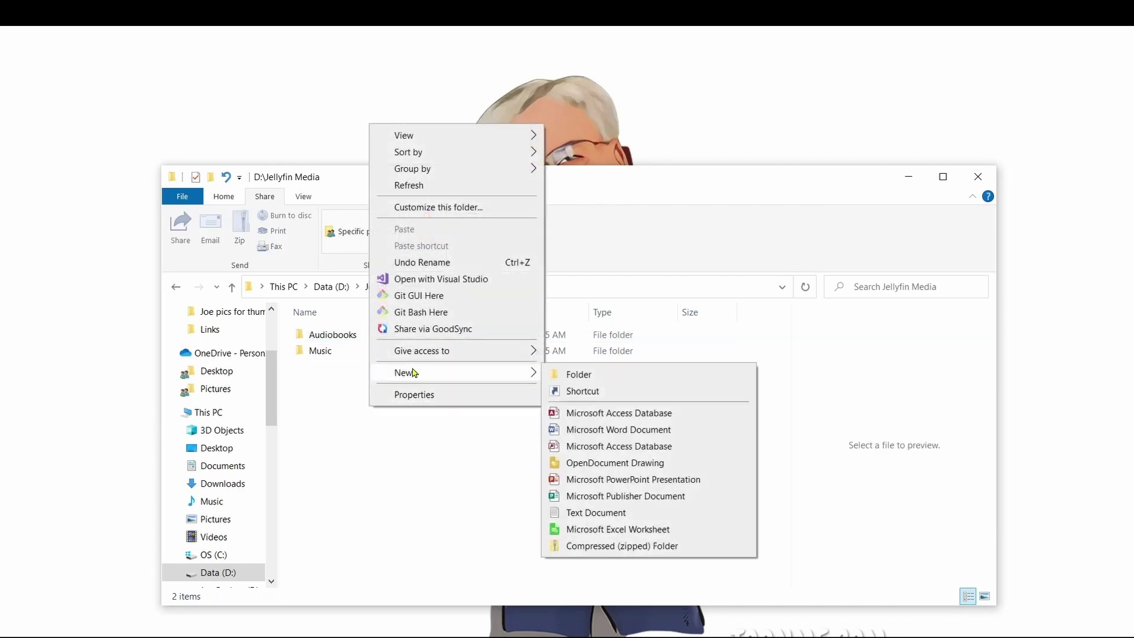
pyautogui.click(673, 377)
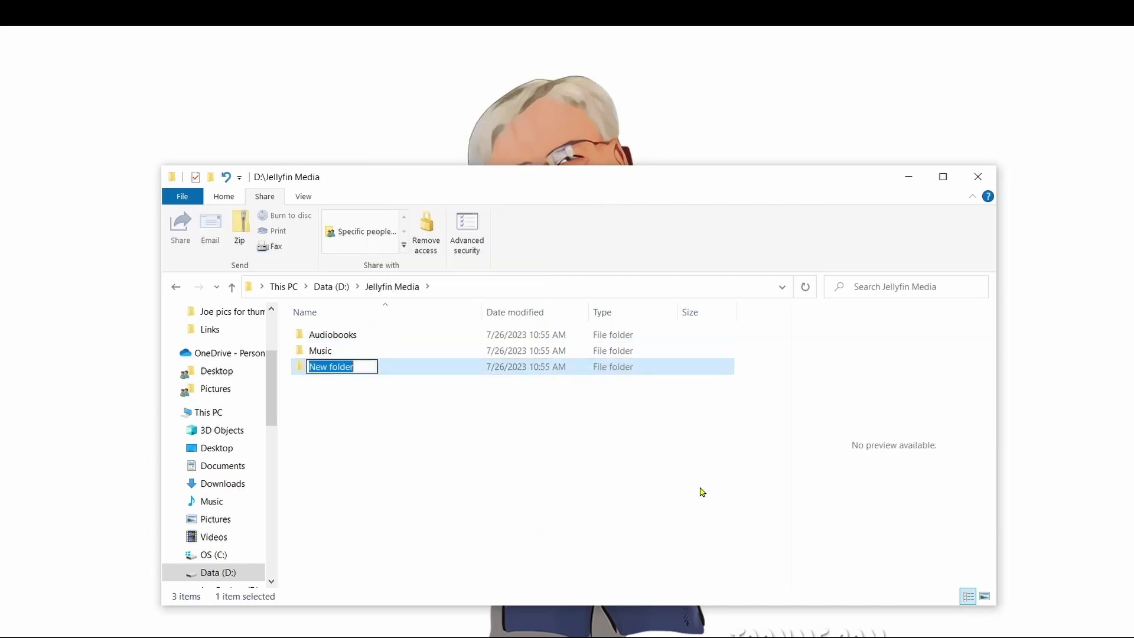
pyautogui.write('M')
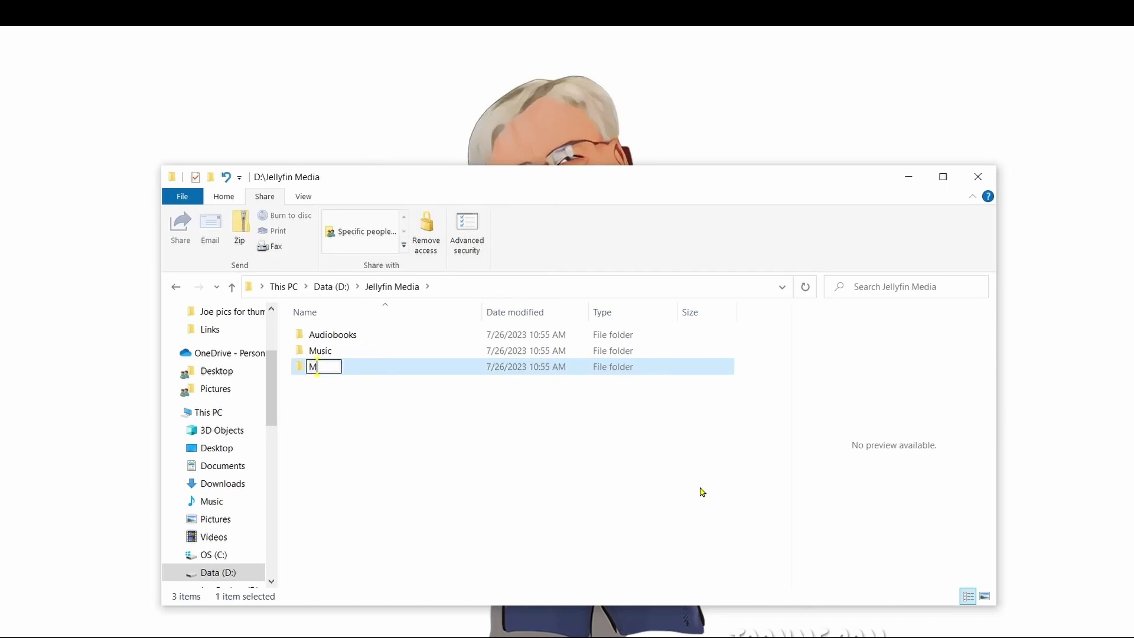
pyautogui.write('ovies')
pyautogui.press('Return')
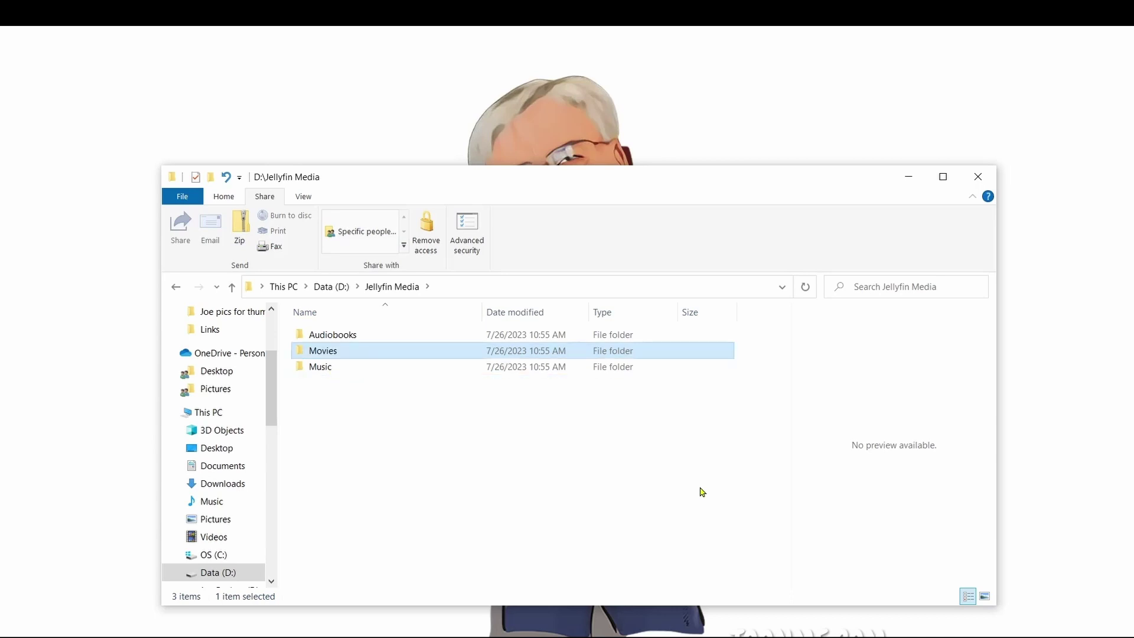
# Add a folder named Podcasts to the Jellyfin Media folder.
pyautogui.rightClick(358, 447)
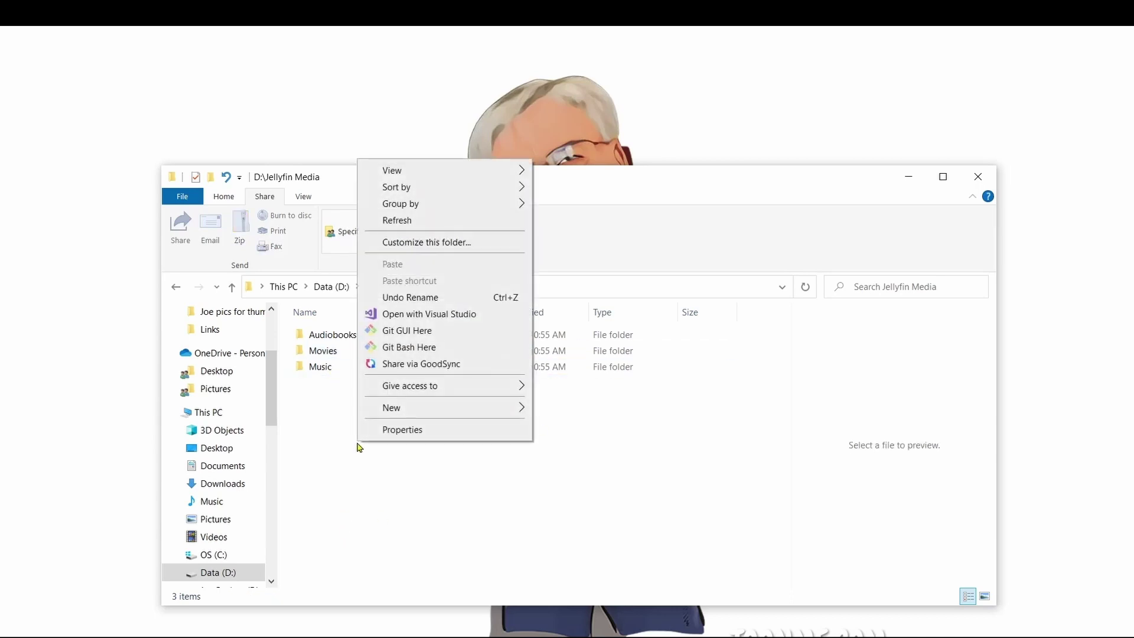
pyautogui.moveTo(390, 408)
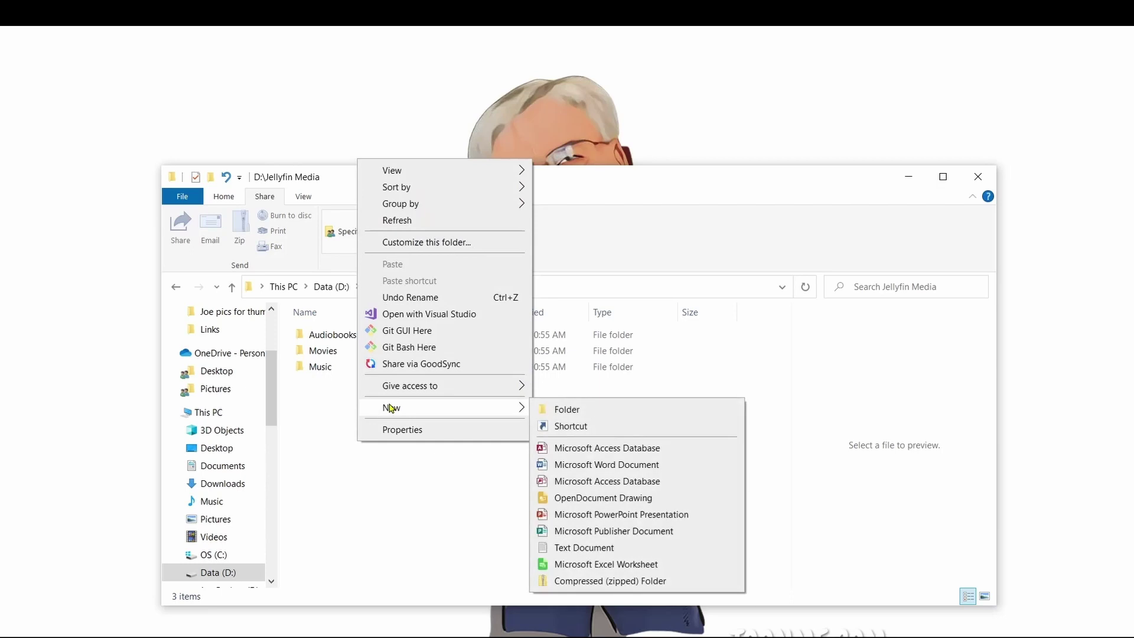
pyautogui.click(597, 409)
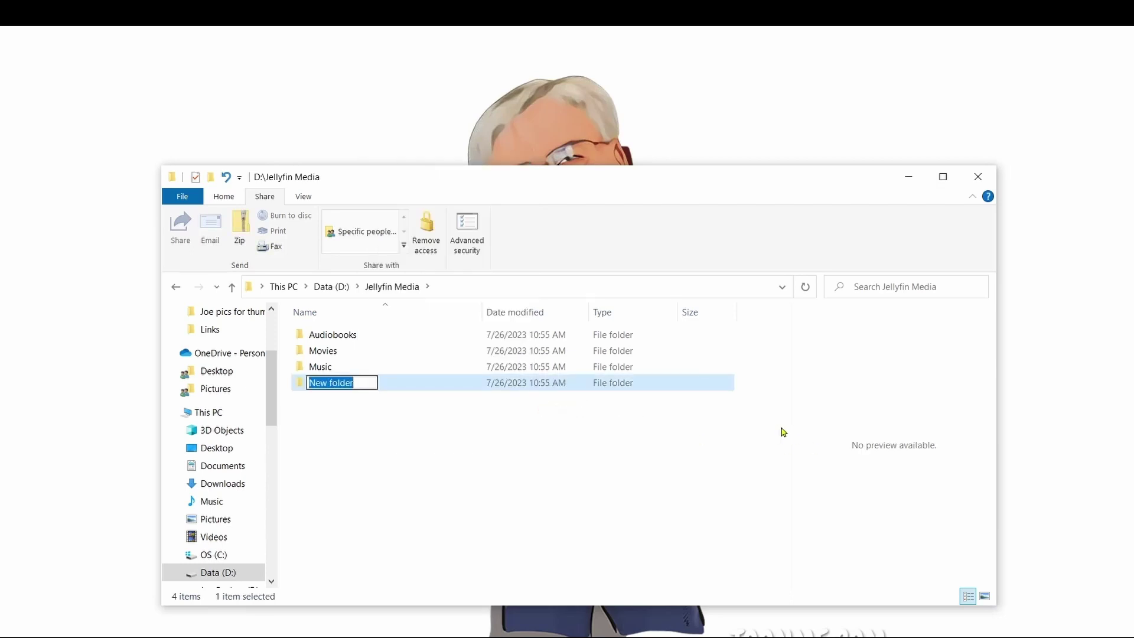
pyautogui.write('Pod')
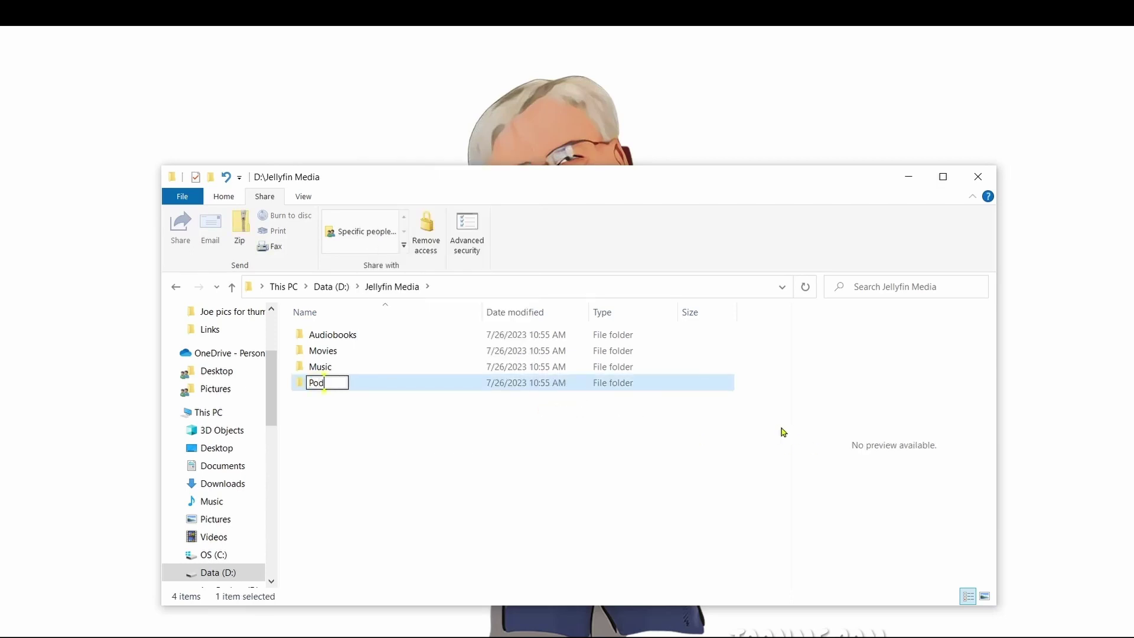
pyautogui.write('casts')
pyautogui.press('Return')
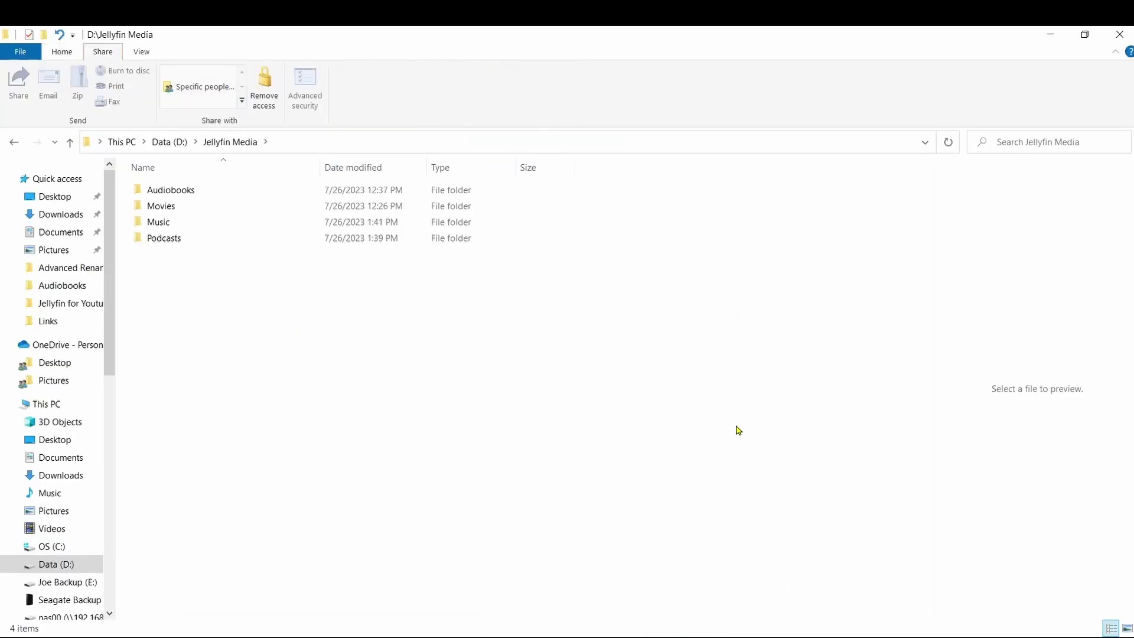
# Inspect the chapter files of aroundtheworldin80days_1505_librivox in Audiobooks with a wider Name column, and return to Jellyfin Media.
pyautogui.press('alt')
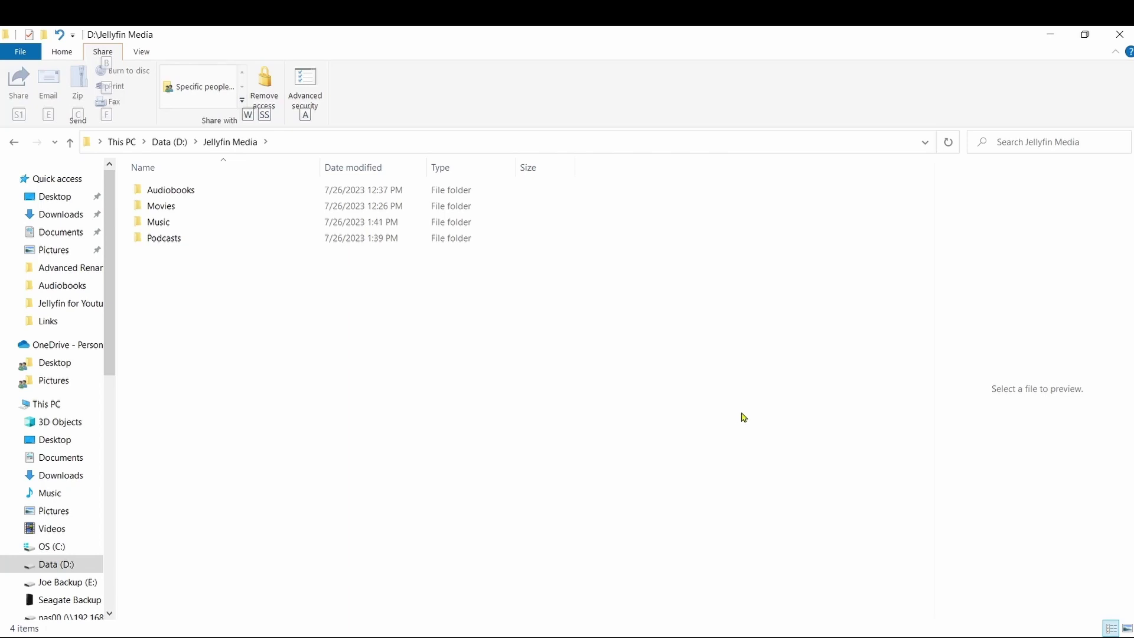
pyautogui.doubleClick(224, 189)
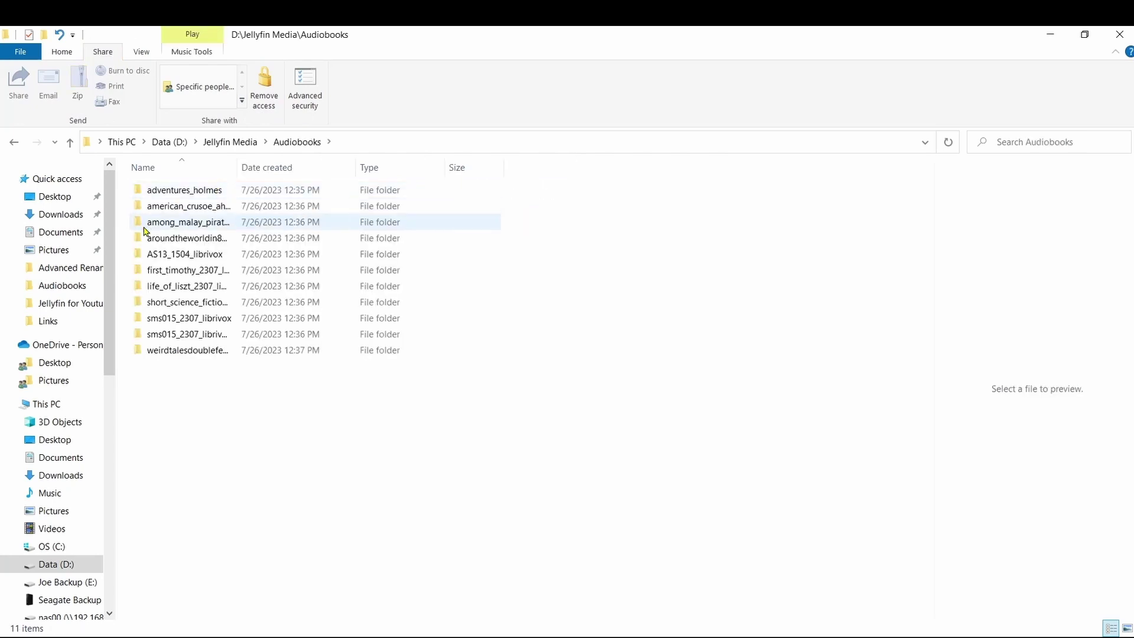
pyautogui.doubleClick(166, 238)
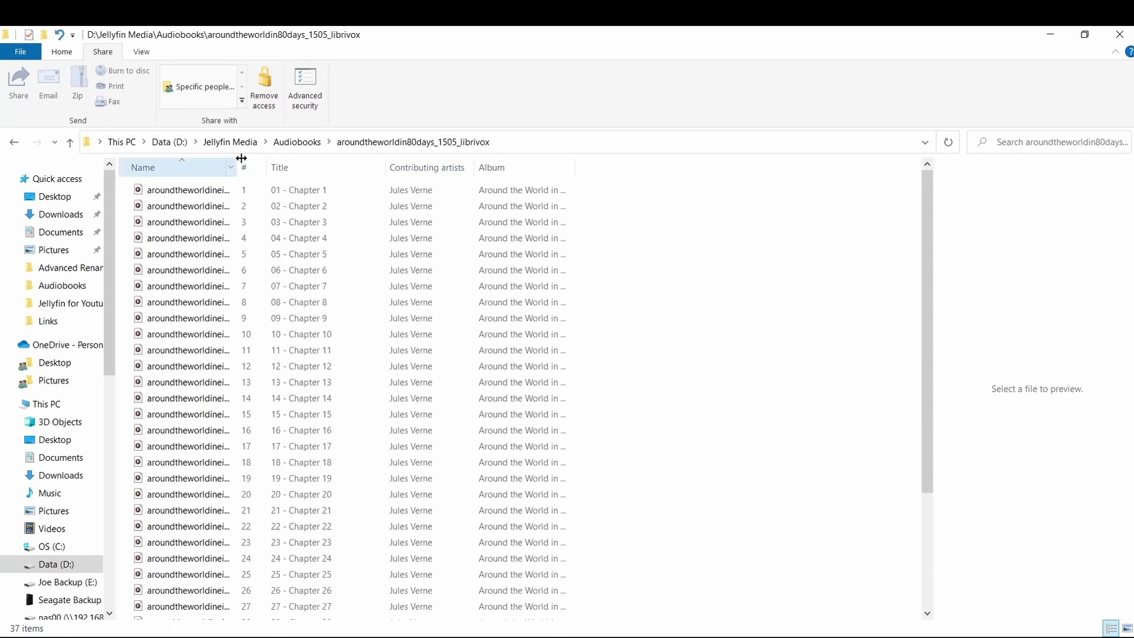
pyautogui.moveTo(237, 160); pyautogui.dragTo(442, 173)
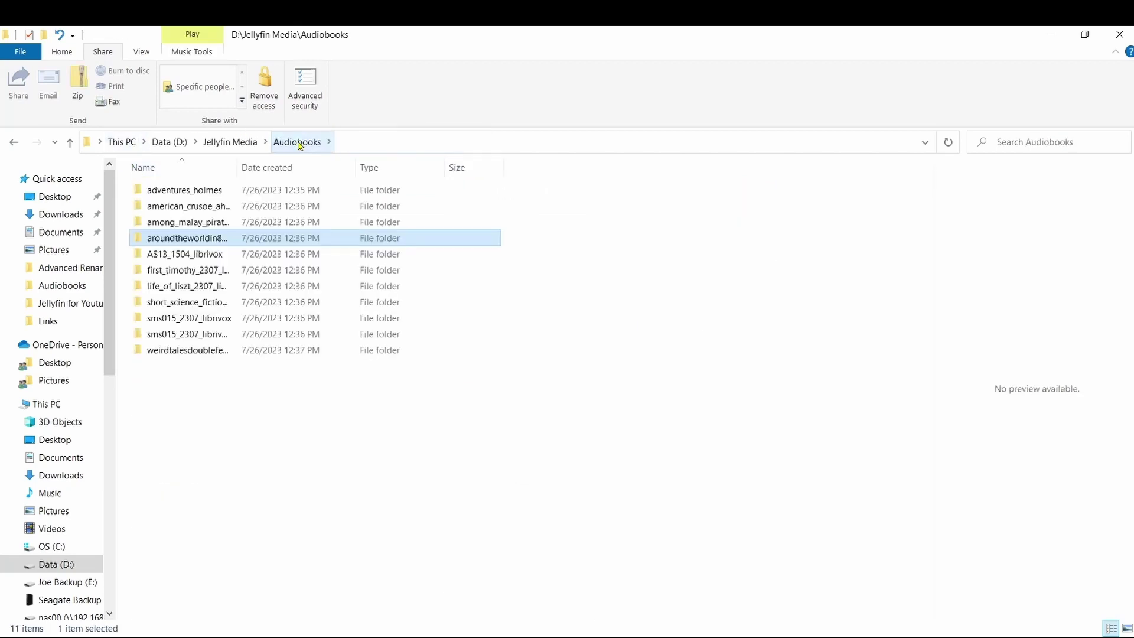
pyautogui.click(228, 144)
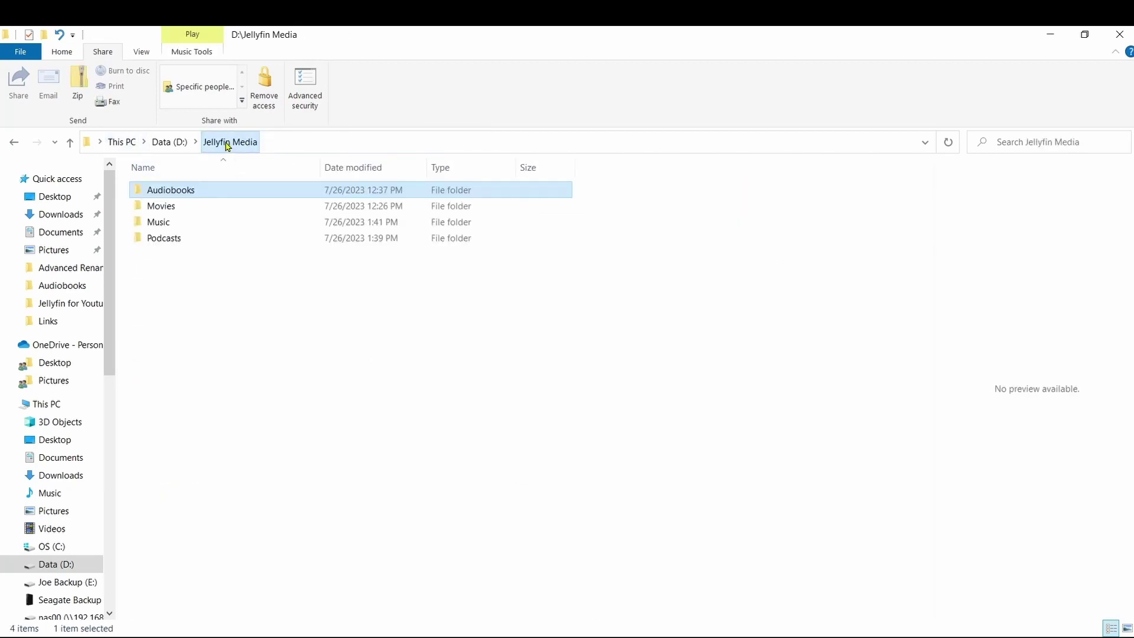
# Review the video files in Movies and the disc1 tracks of cd_taylor-swift_taylor-swift in Music, and return to Jellyfin Media.
pyautogui.doubleClick(212, 206)
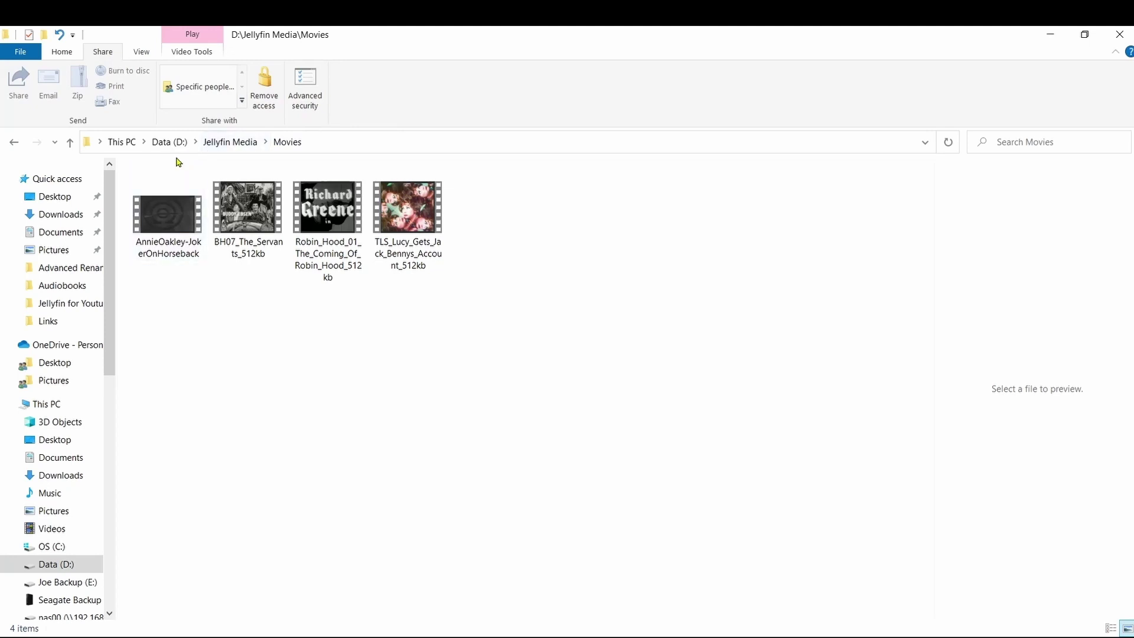
pyautogui.click(217, 144)
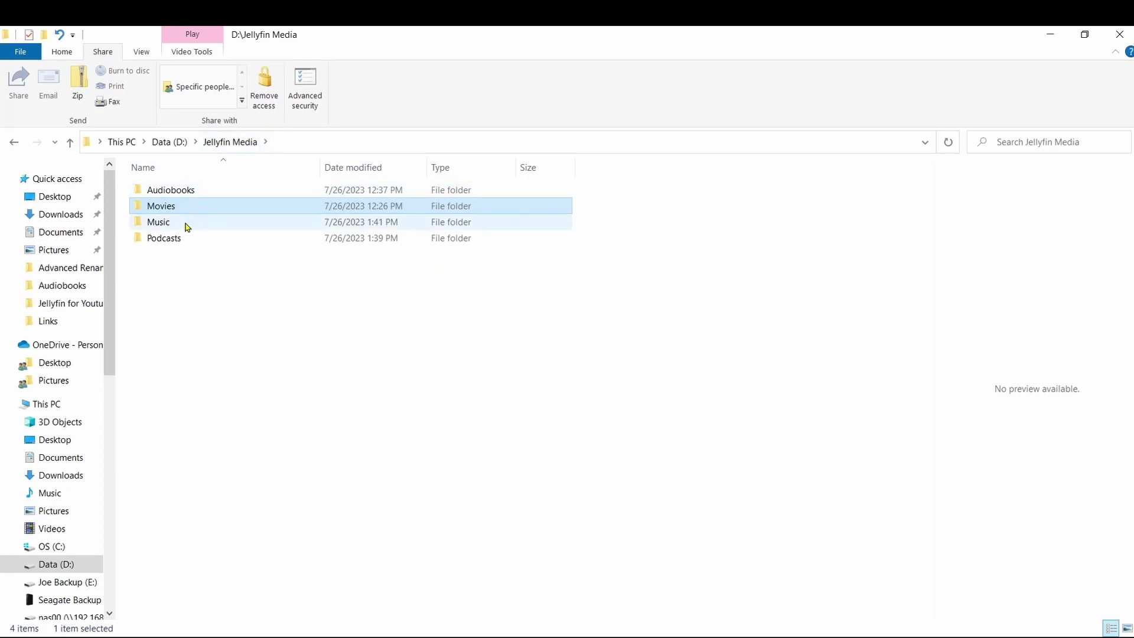
pyautogui.doubleClick(183, 228)
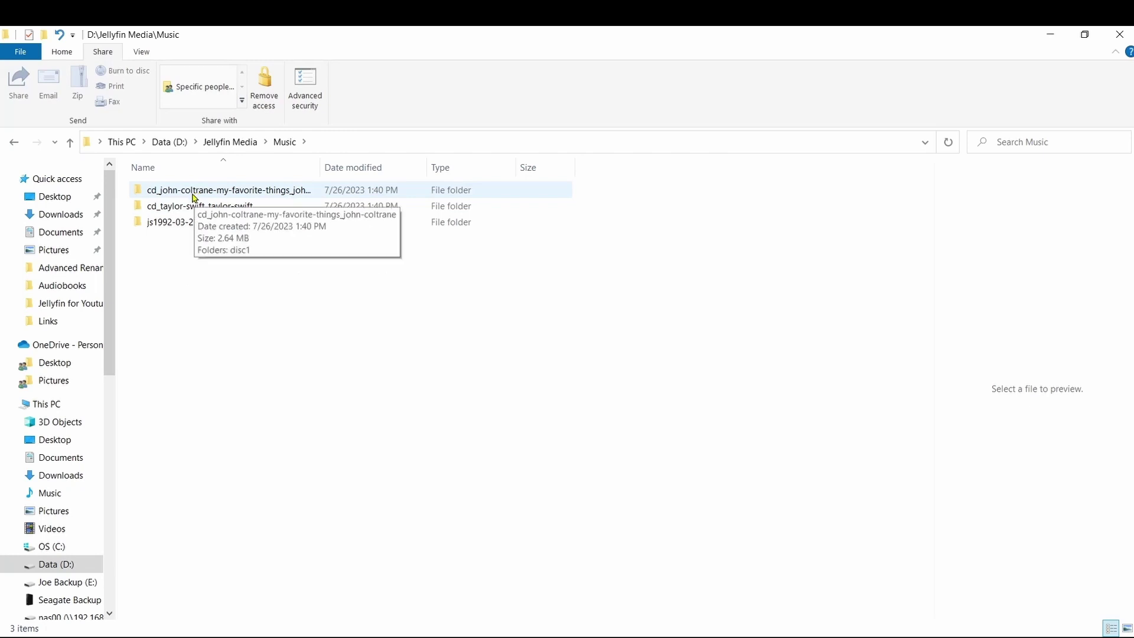
pyautogui.doubleClick(196, 208)
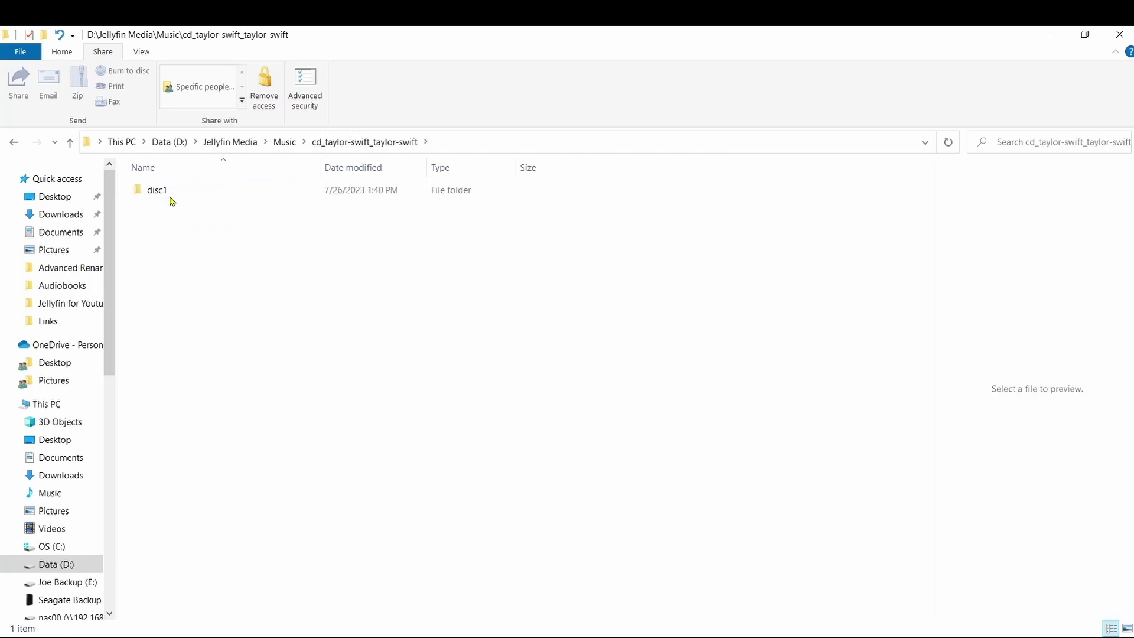
pyautogui.doubleClick(156, 190)
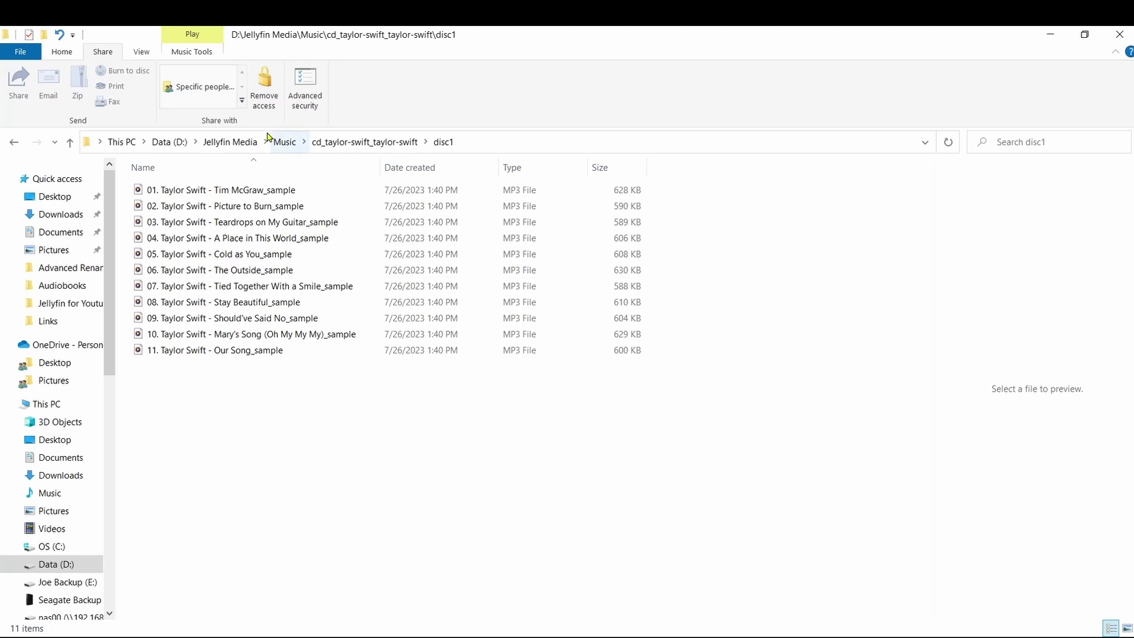
pyautogui.click(224, 142)
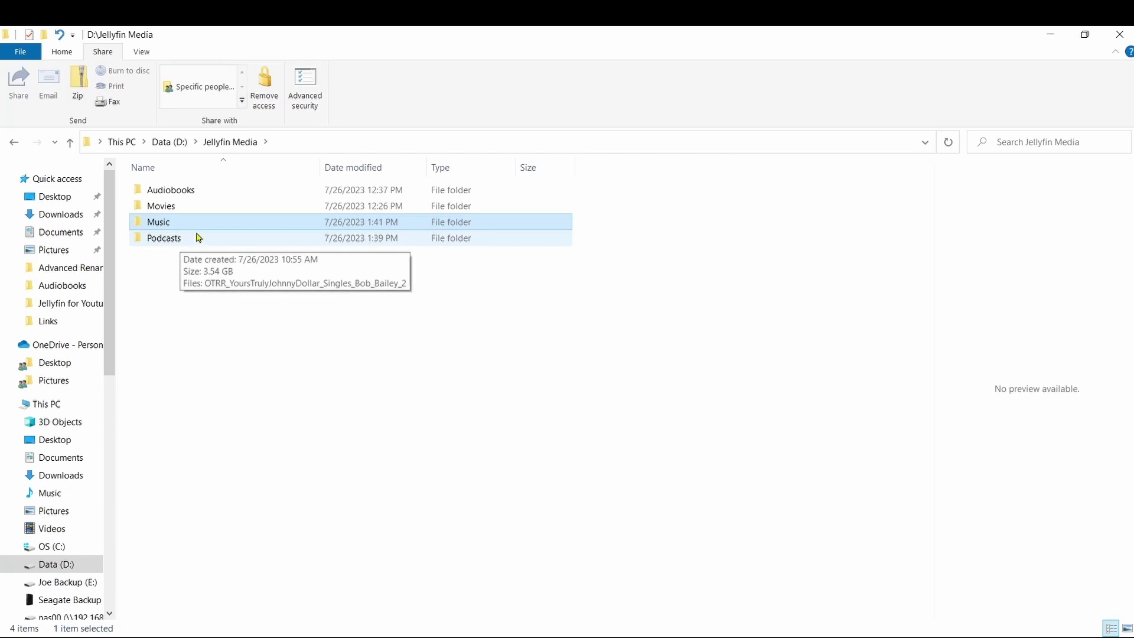
# Inspect the MP3 episodes inside the Yours Truly Johnny Dollar ZIP archive in the Podcasts folder with 7-Zip, and close the archive.
pyautogui.doubleClick(190, 239)
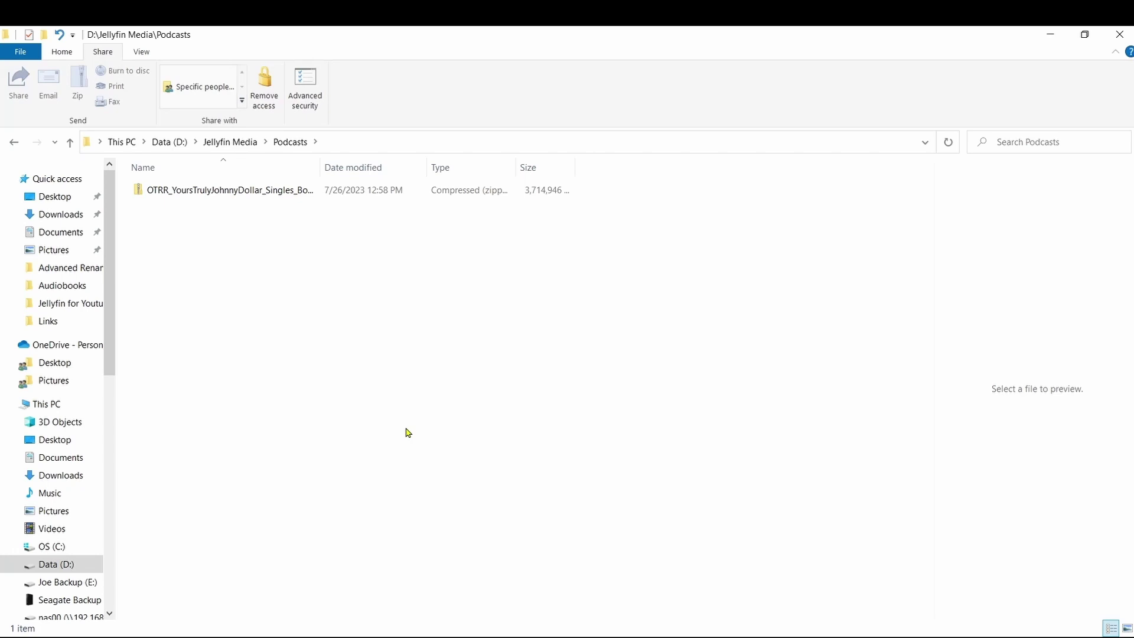
pyautogui.rightClick(198, 192)
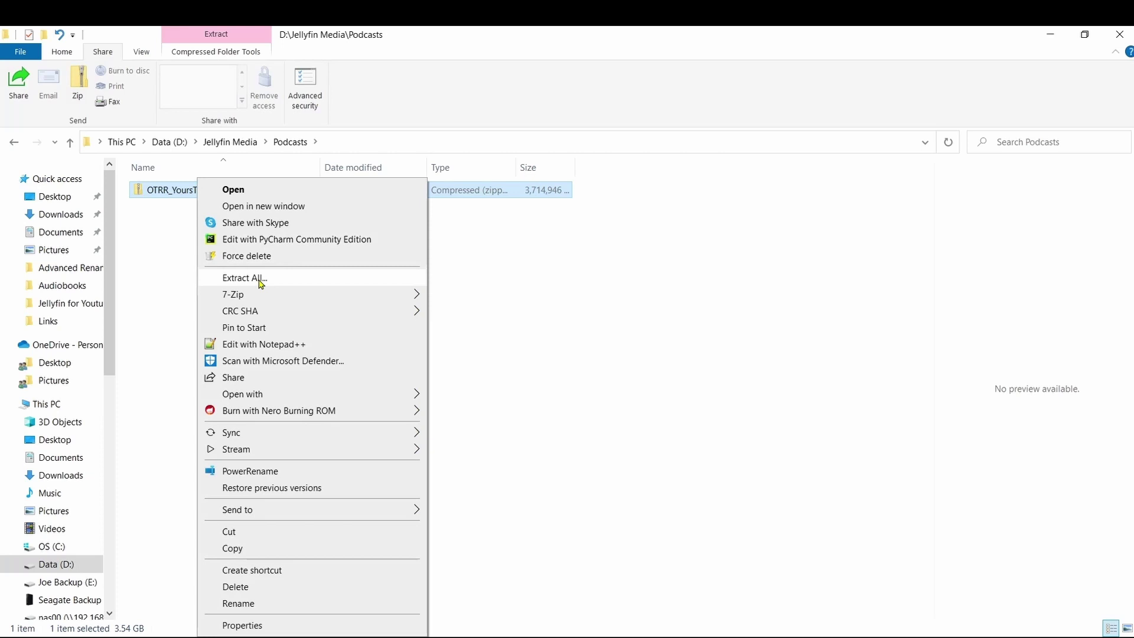
pyautogui.moveTo(273, 294)
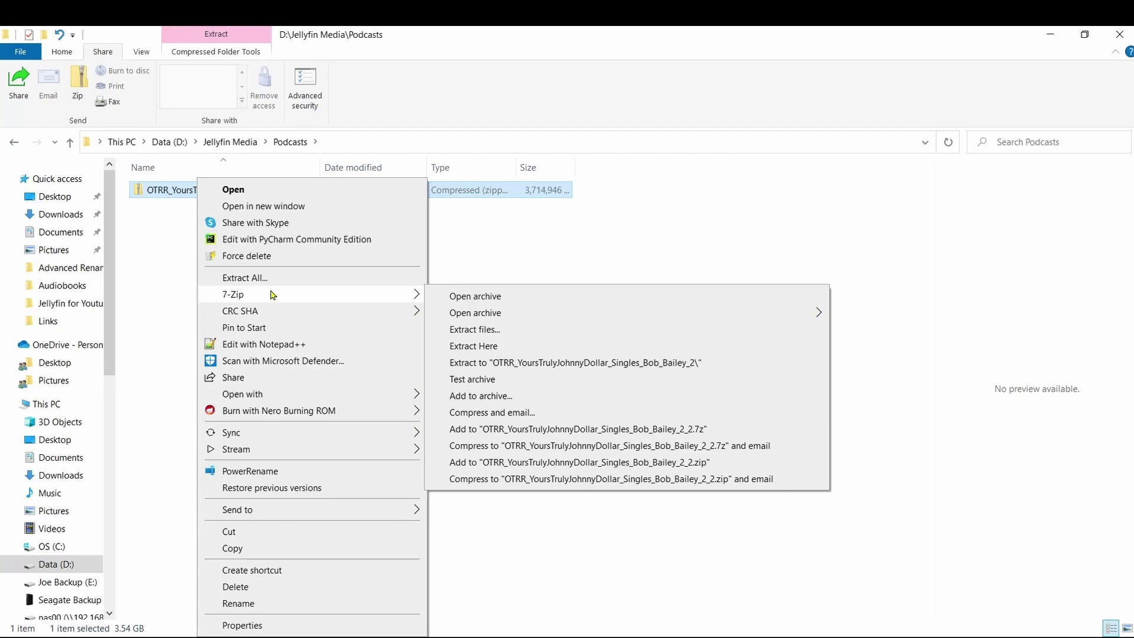
pyautogui.click(473, 296)
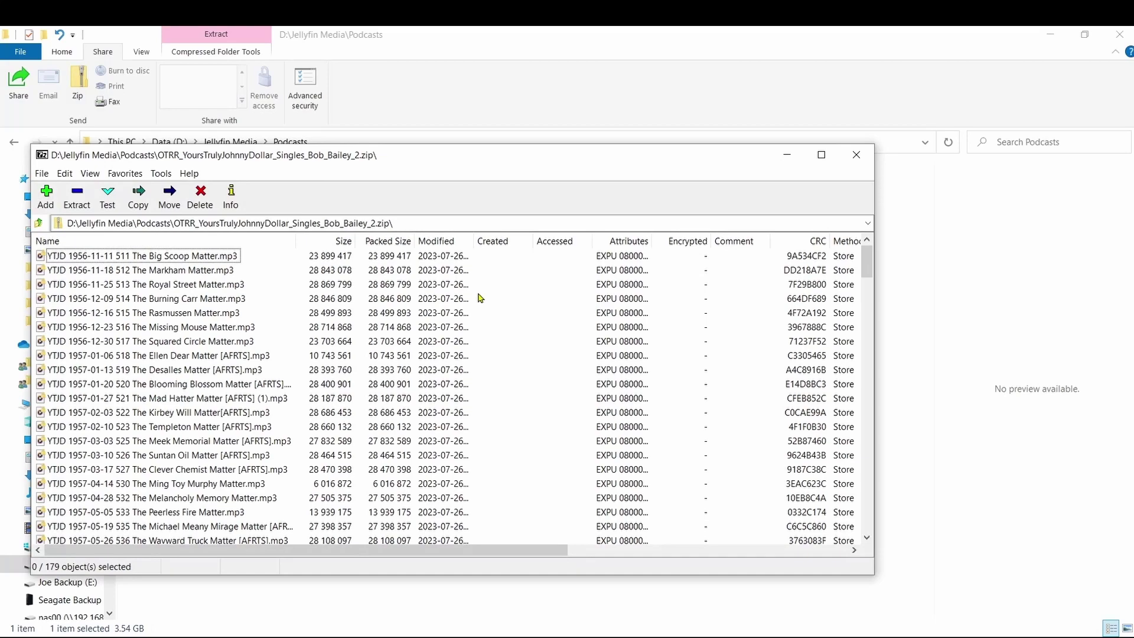
pyautogui.scroll(-10, 251, 319)
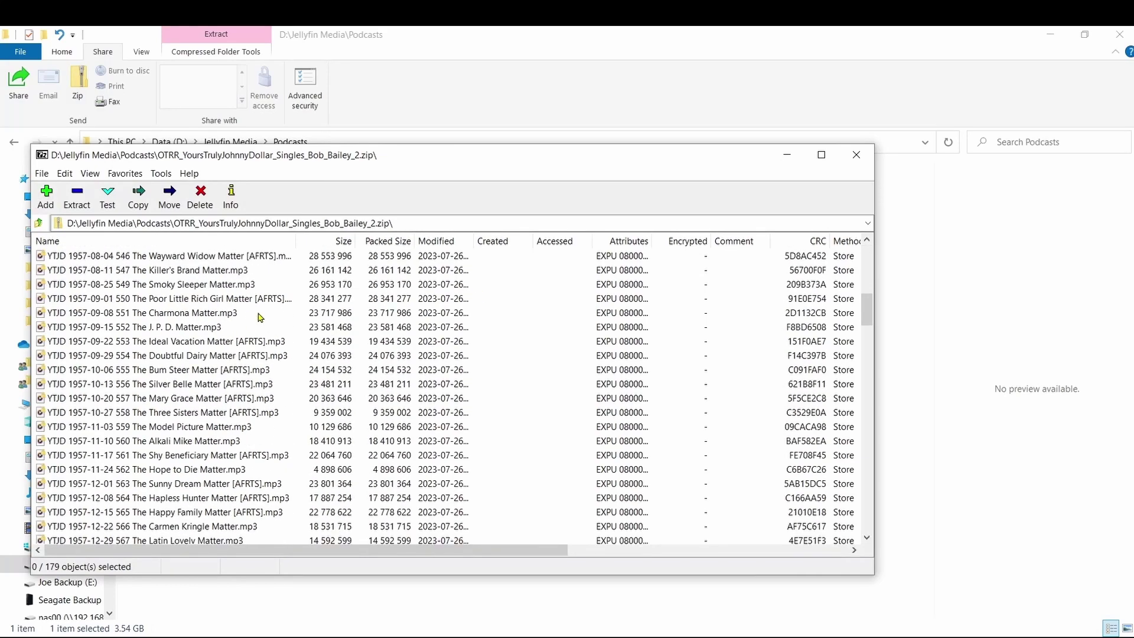
pyautogui.scroll(-6, 261, 317)
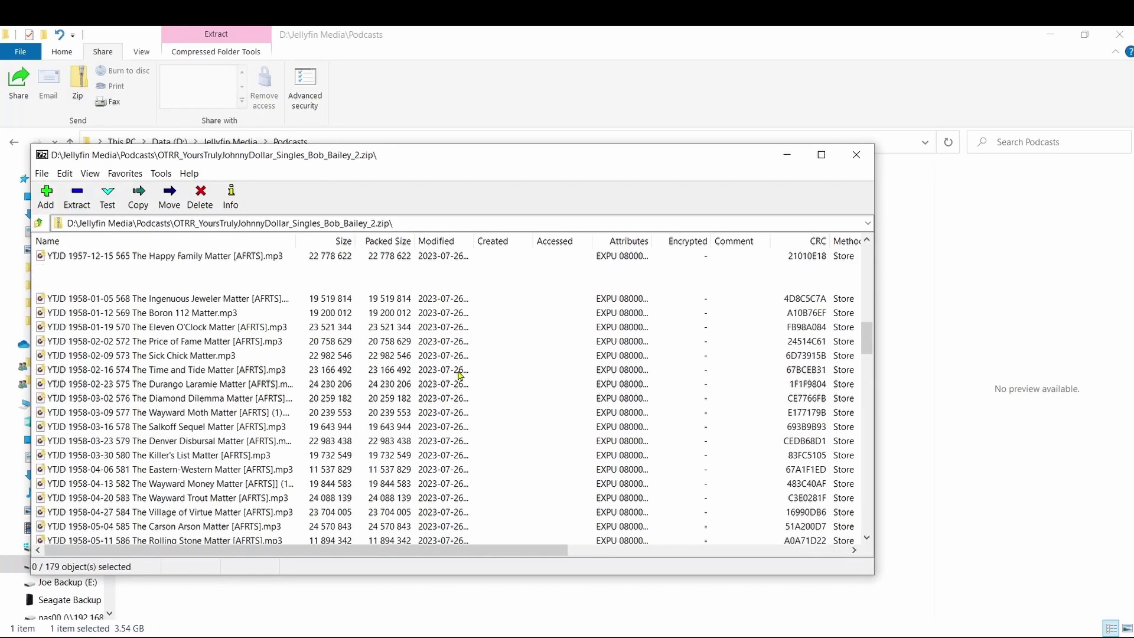
pyautogui.scroll(12, 460, 375)
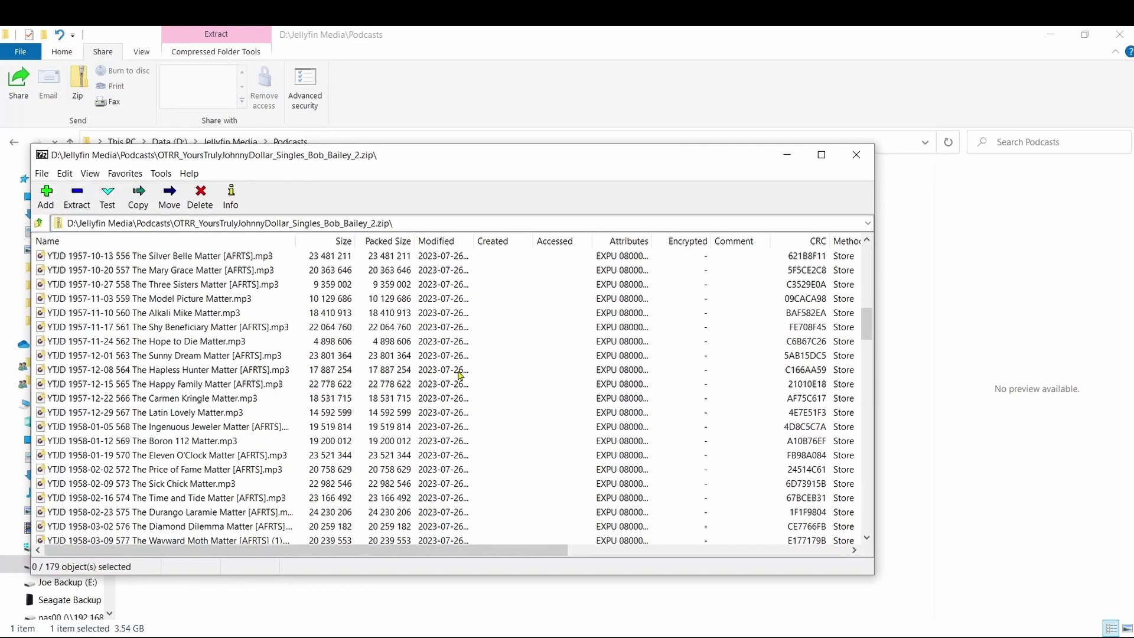
pyautogui.click(851, 155)
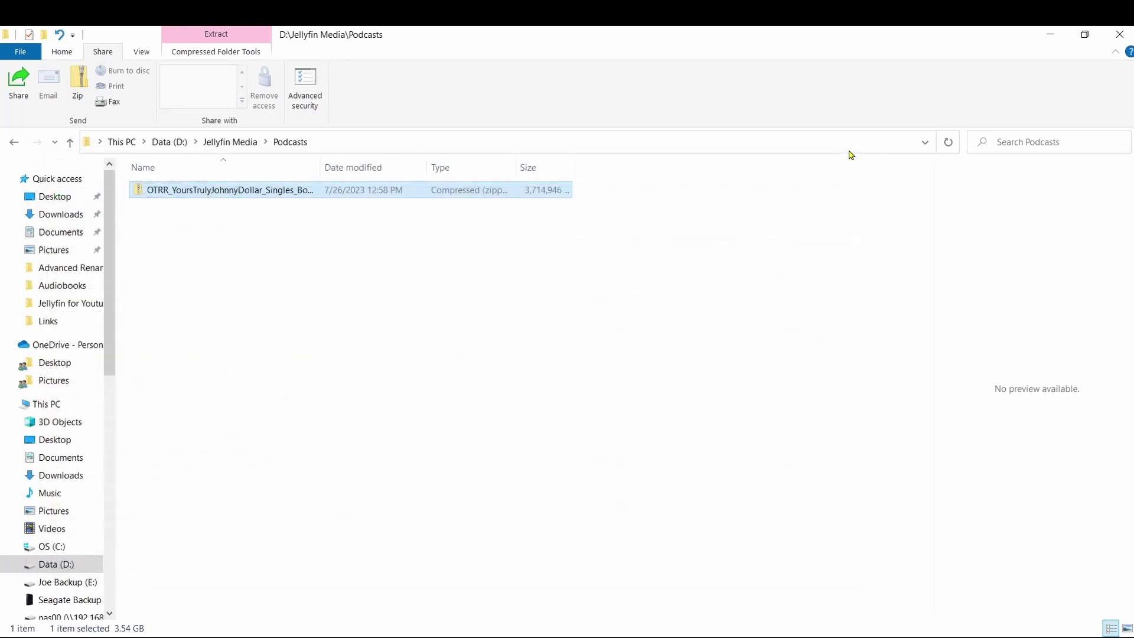
# Extract the Yours Truly Johnny Dollar archive with 7-Zip into its own subfolder of D:\Jellyfin Media\Podcasts, keeping full pathnames.
pyautogui.rightClick(175, 189)
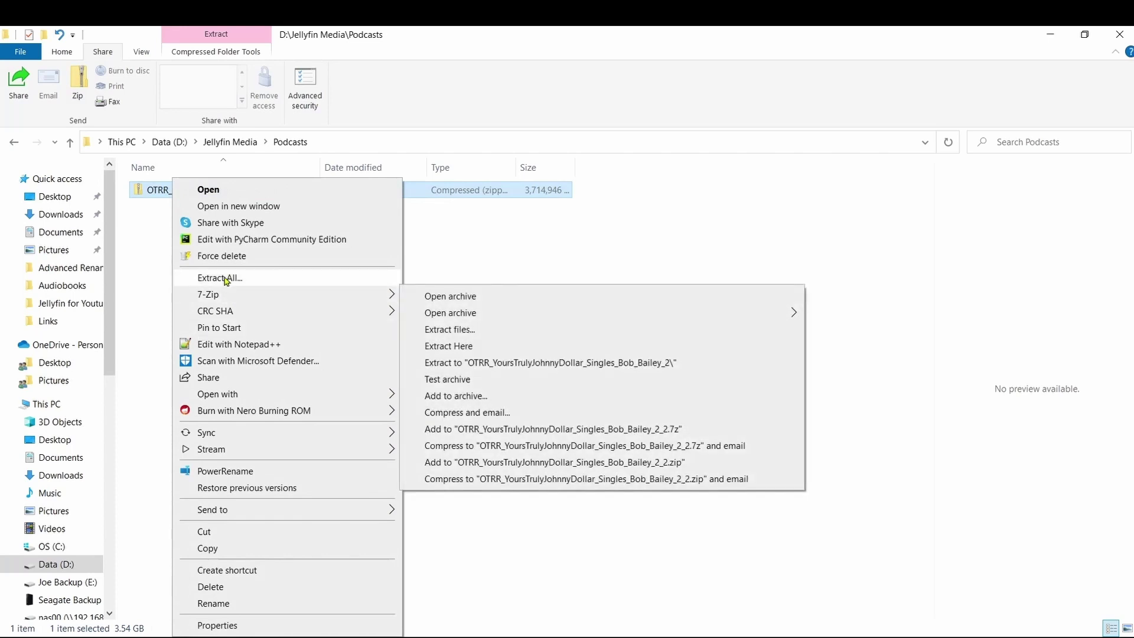
pyautogui.moveTo(221, 295)
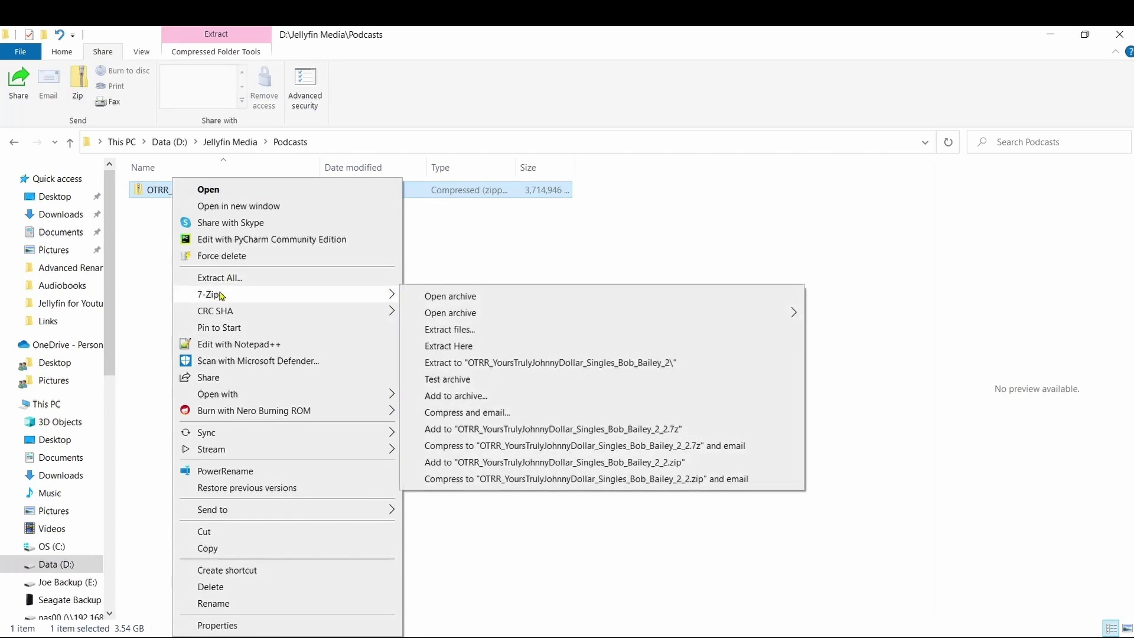
pyautogui.click(486, 330)
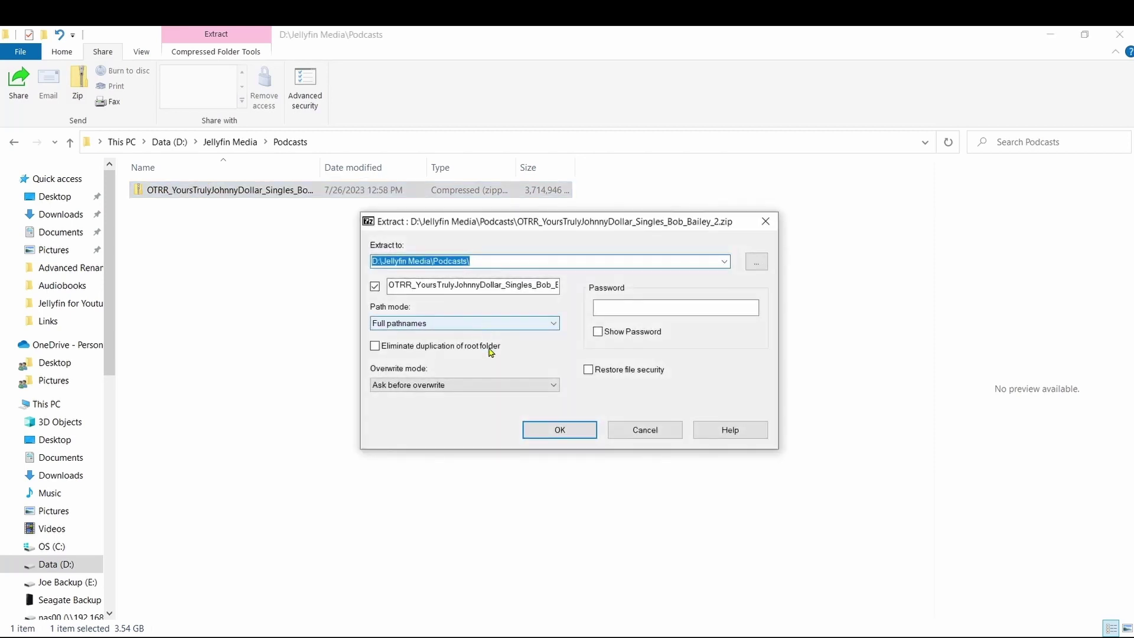
pyautogui.click(542, 436)
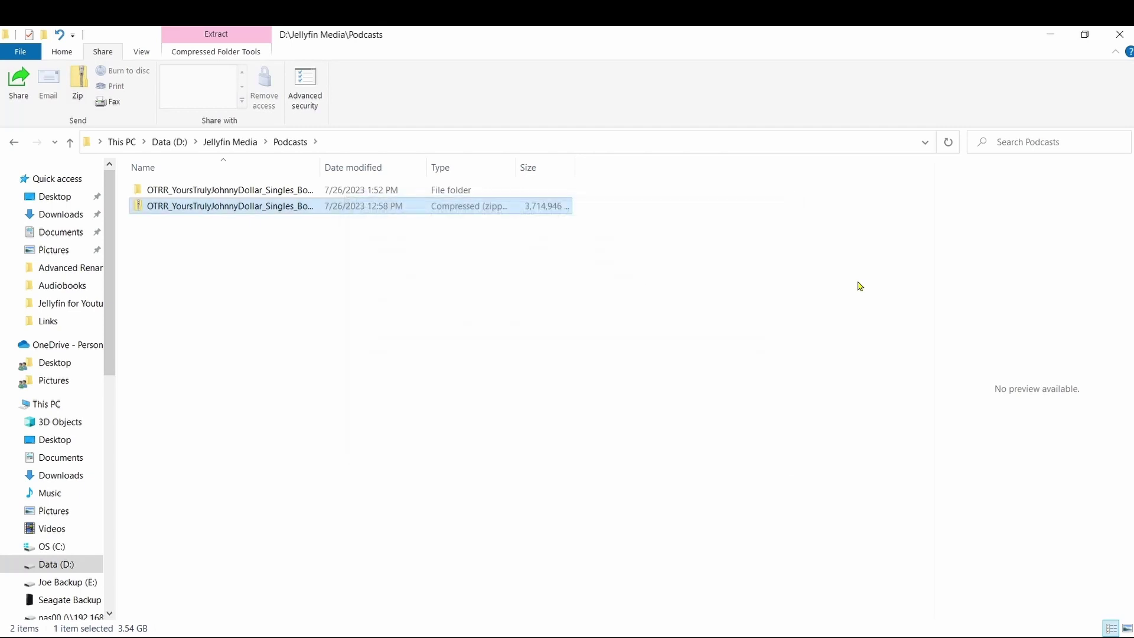
# Review the extracted episode files in the new podcast folder with a wider Name column, and return to Podcasts.
pyautogui.doubleClick(186, 194)
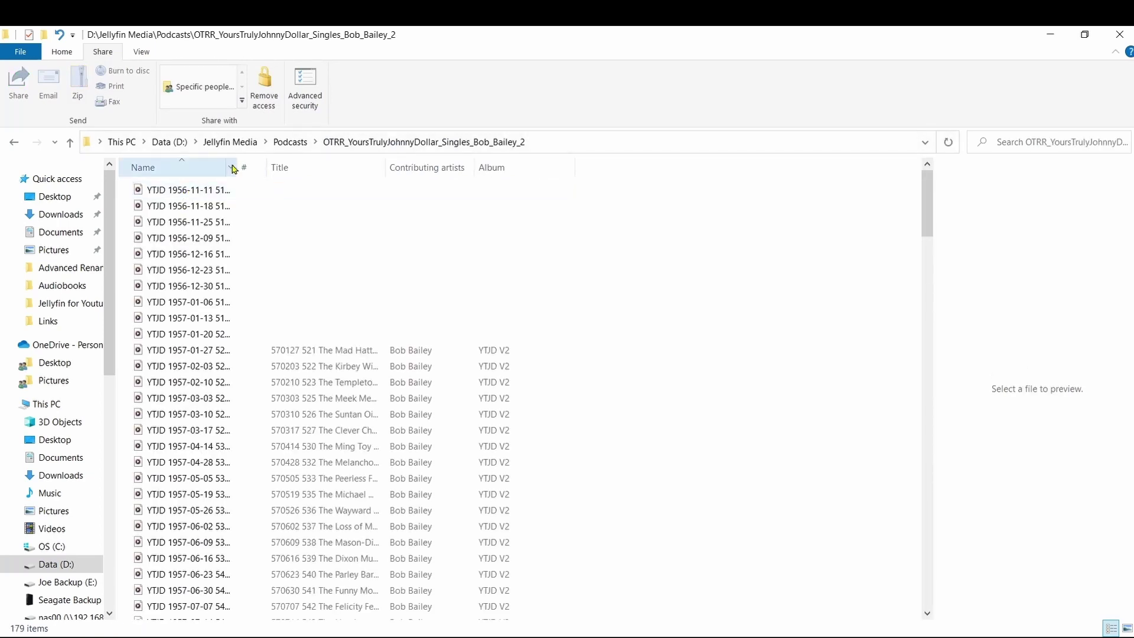
pyautogui.moveTo(236, 167); pyautogui.dragTo(469, 198)
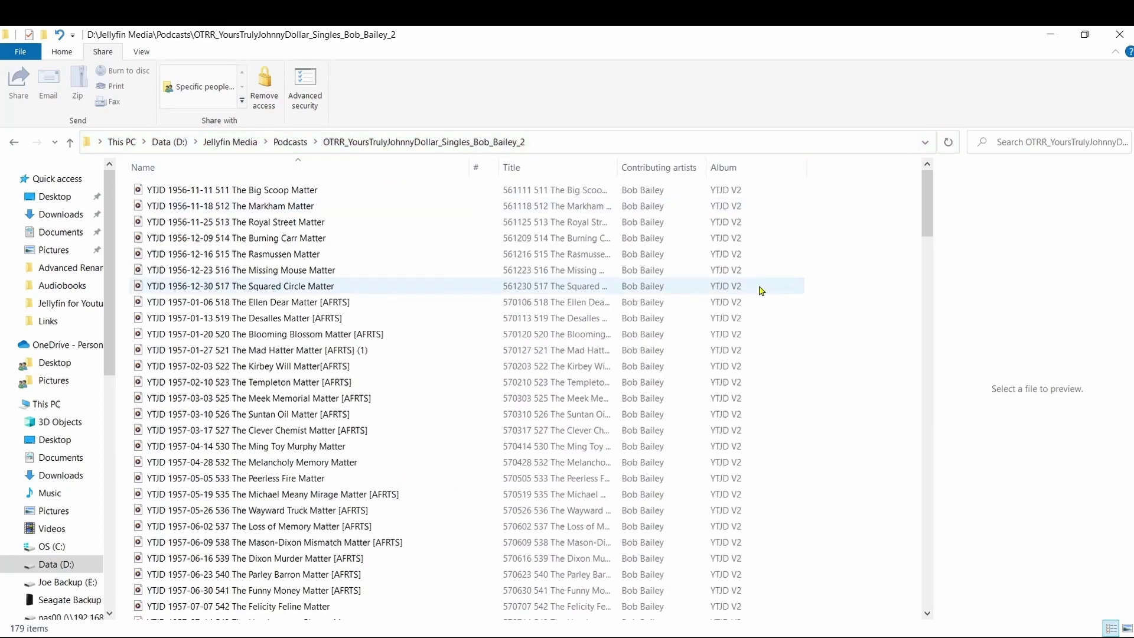
pyautogui.scroll(-12, 388, 313)
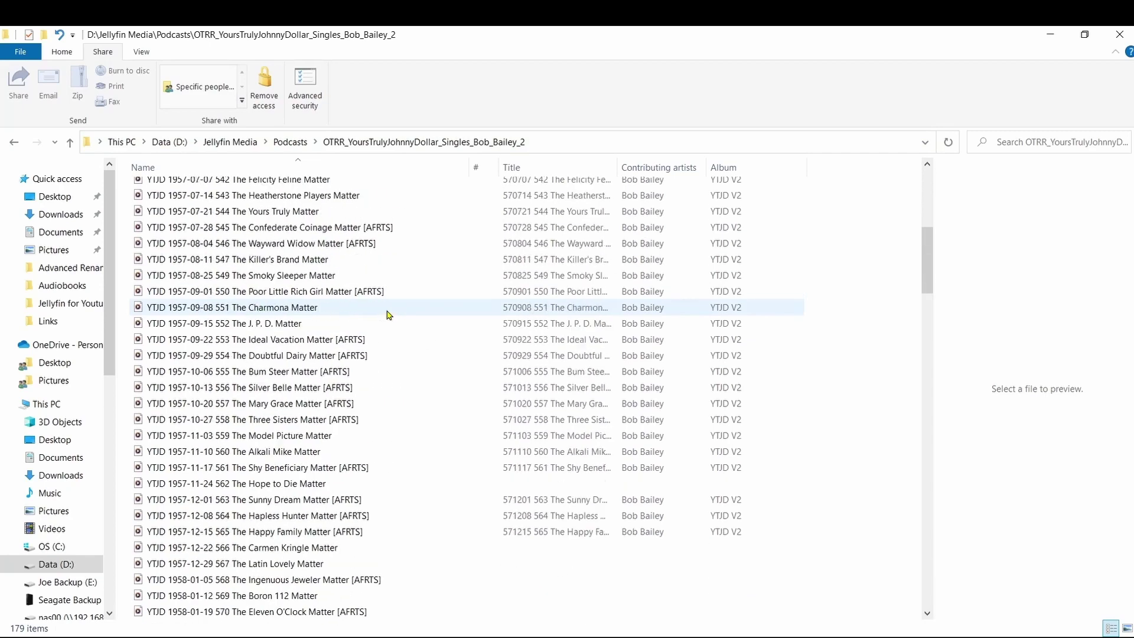
pyautogui.scroll(-10, 388, 314)
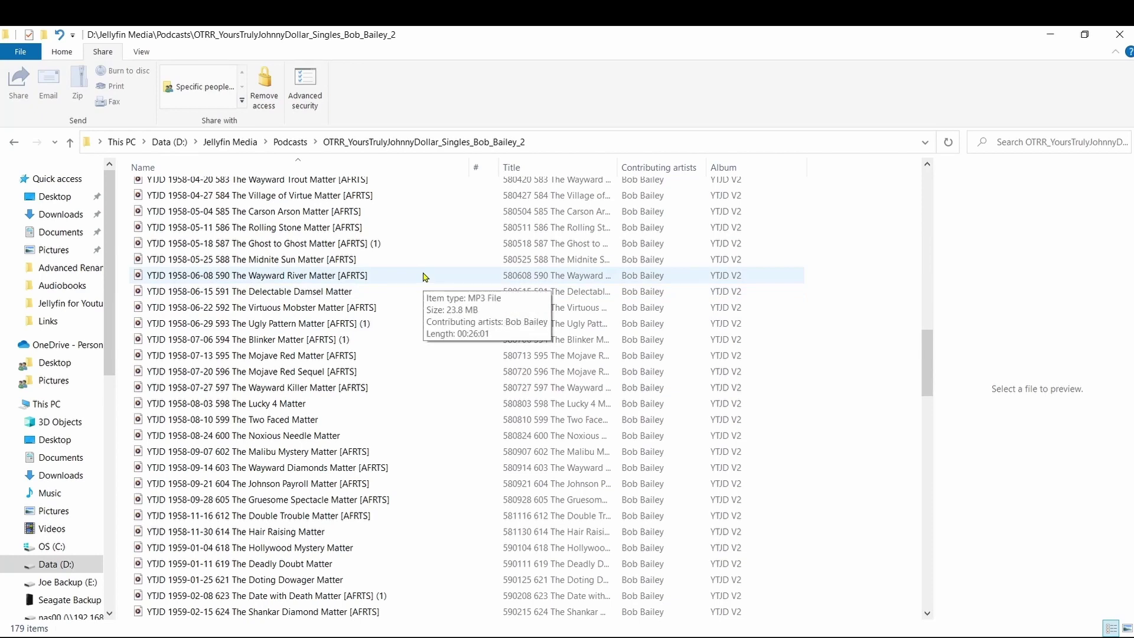
pyautogui.scroll(-4, 435, 259)
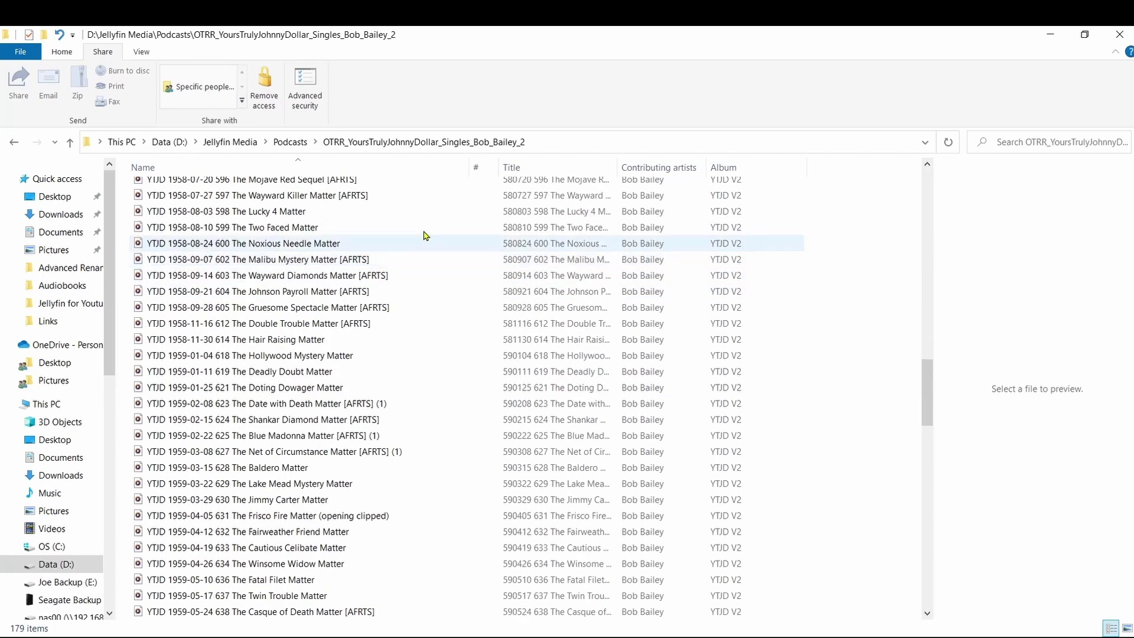
pyautogui.click(278, 143)
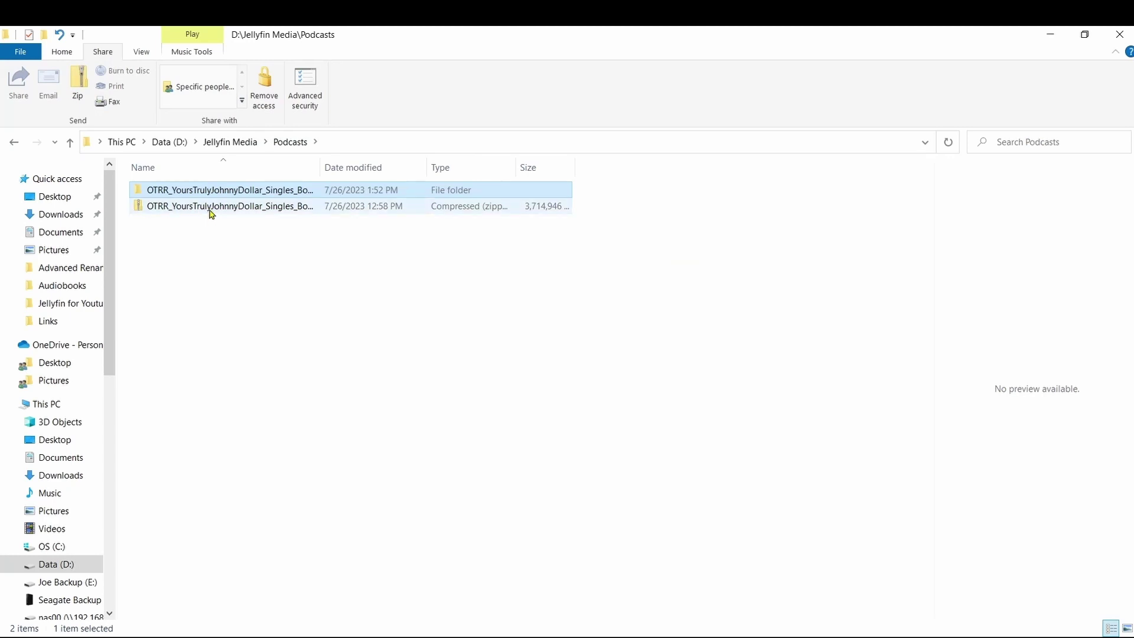
# Permanently delete the podcast ZIP archive from Podcasts, and go back through drive D to the Jellyfin Media folder.
pyautogui.click(208, 213)
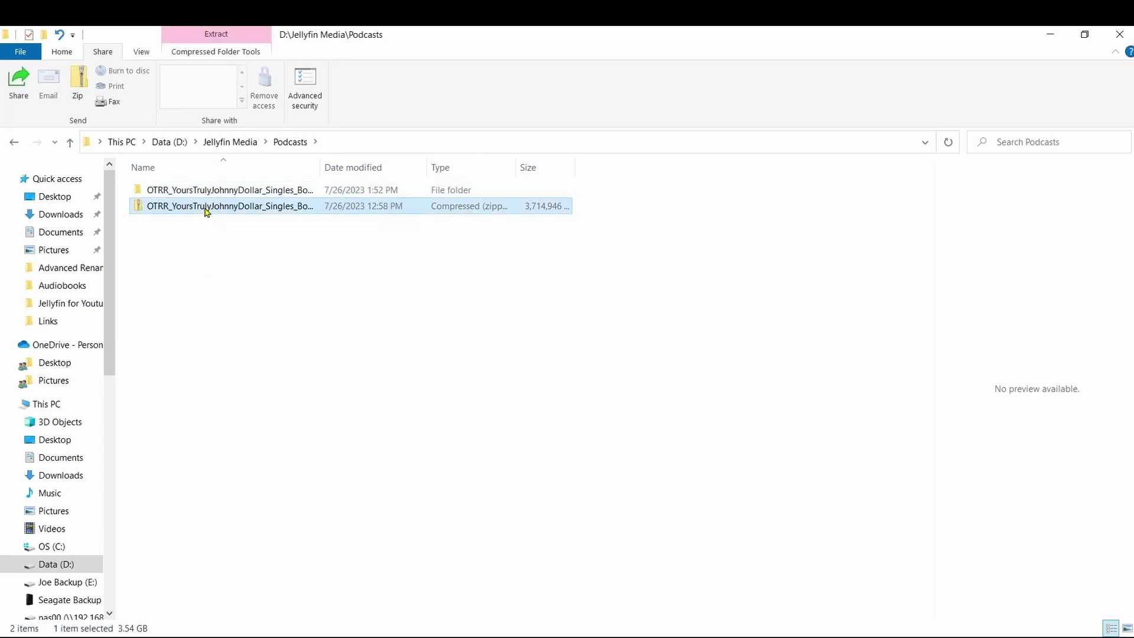
pyautogui.rightClick(208, 213)
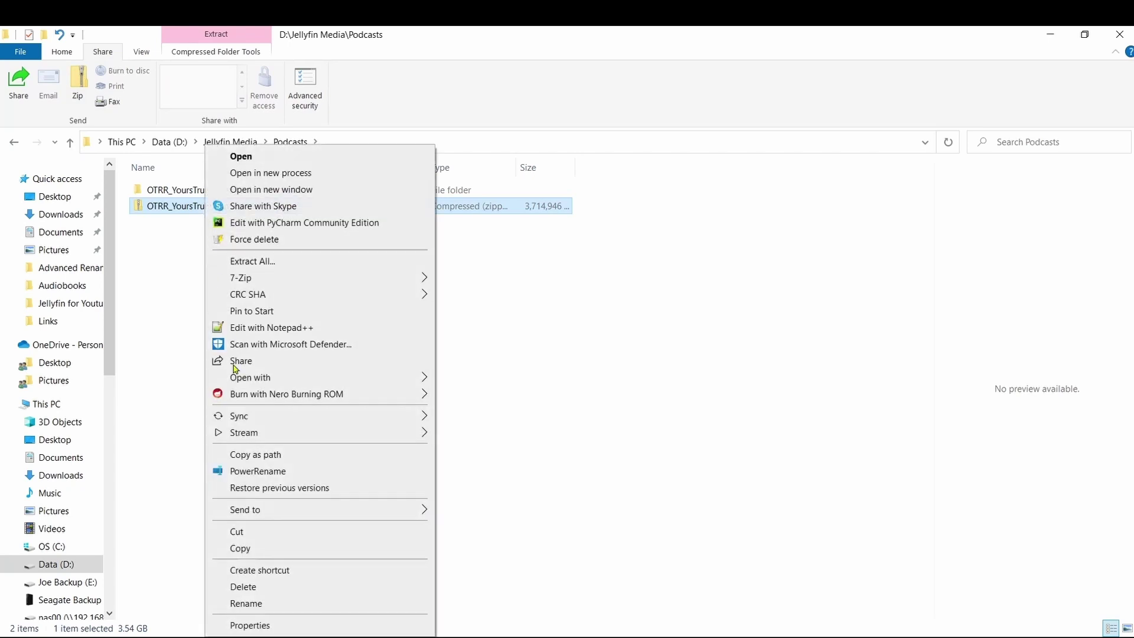
pyautogui.click(274, 587)
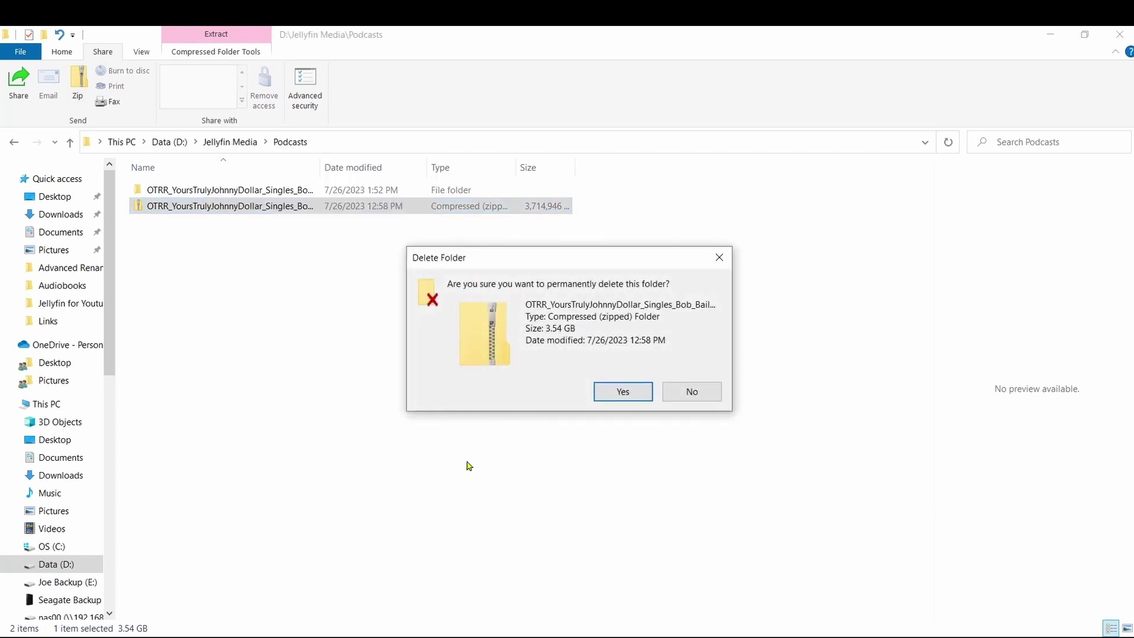
pyautogui.click(626, 393)
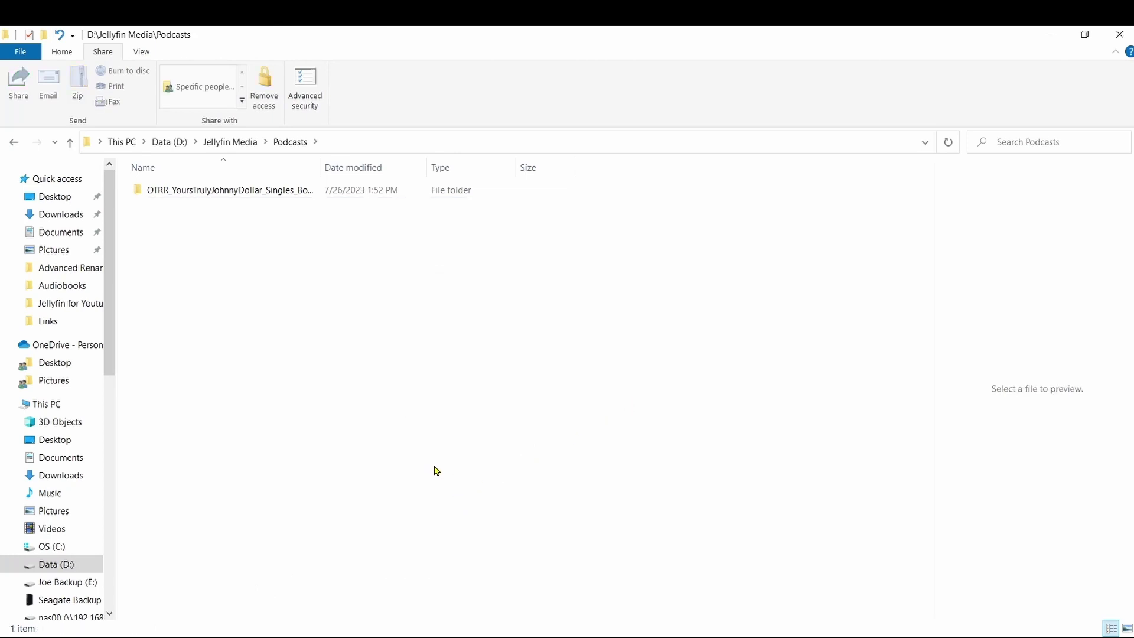
pyautogui.click(170, 143)
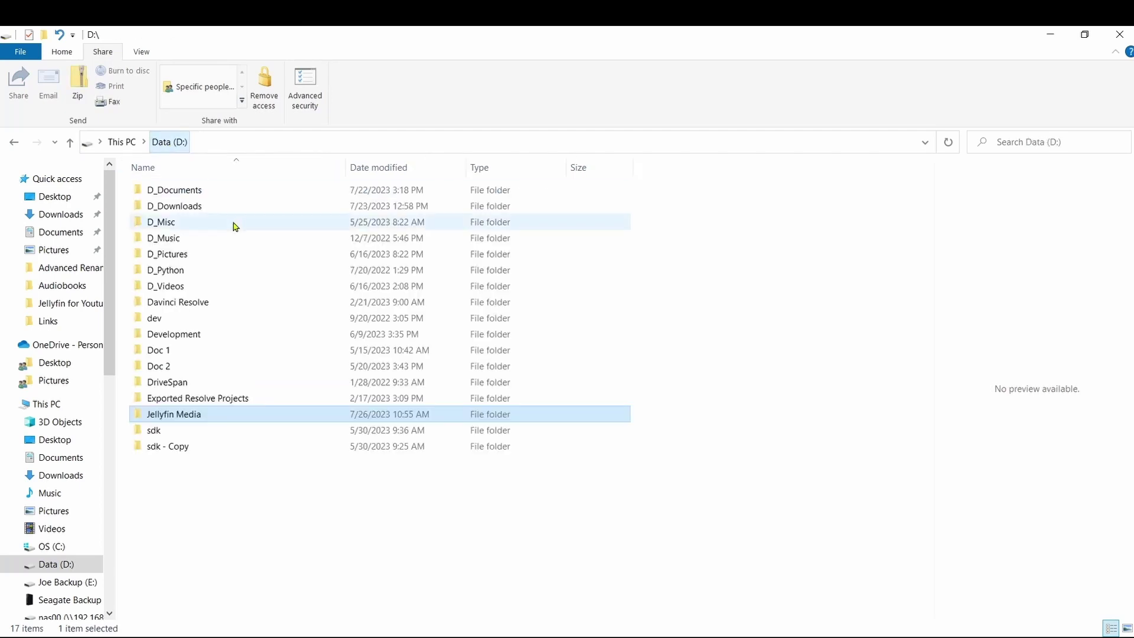
pyautogui.doubleClick(203, 415)
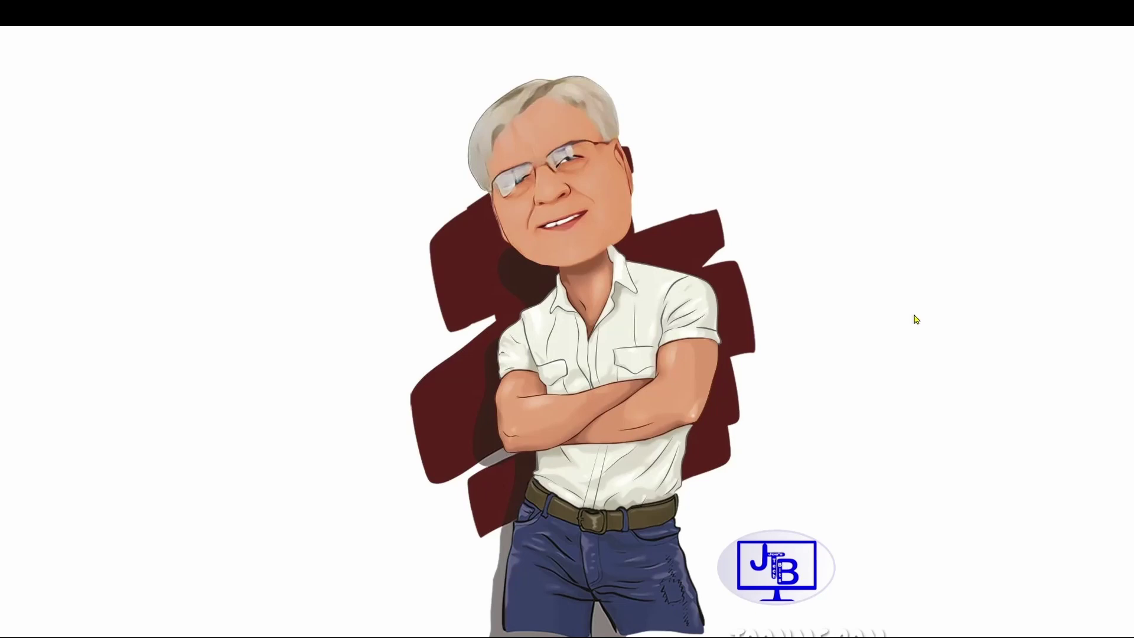
# Launch the Jellyfin Tray App and exit the extra Jellyfin instance in the system tray.
pyautogui.press('super')
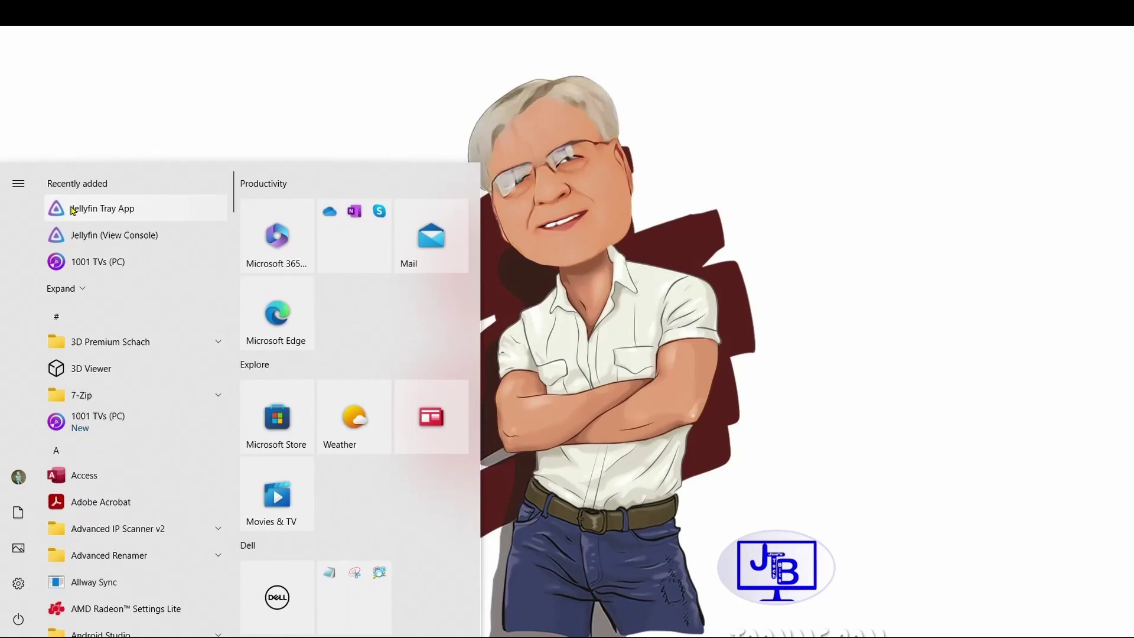
pyautogui.click(80, 209)
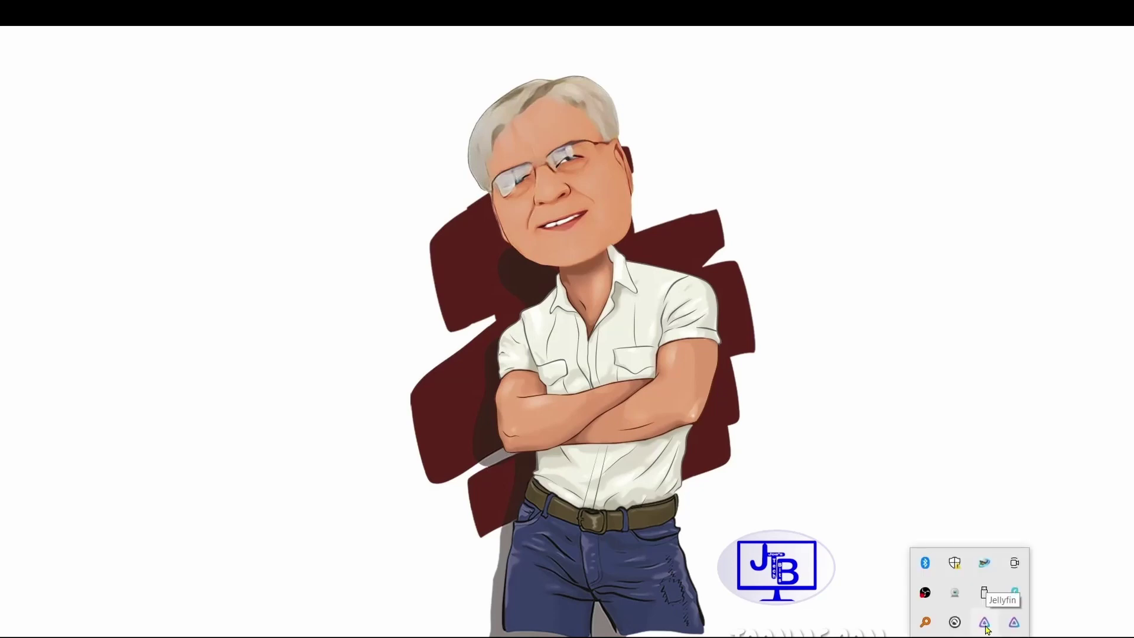
pyautogui.rightClick(1016, 623)
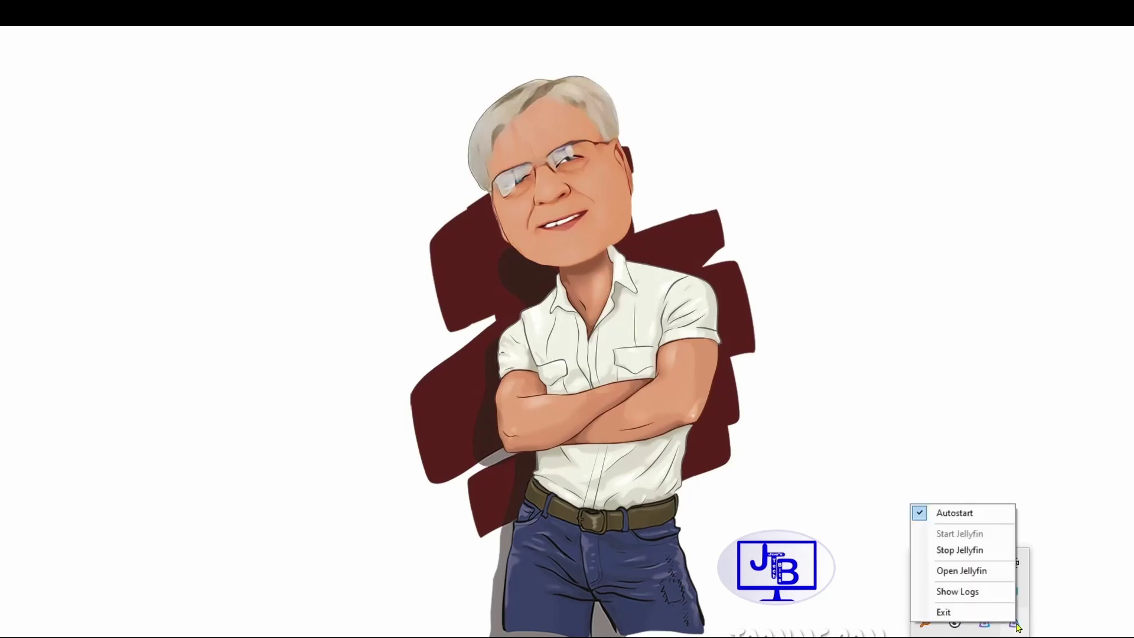
pyautogui.click(958, 615)
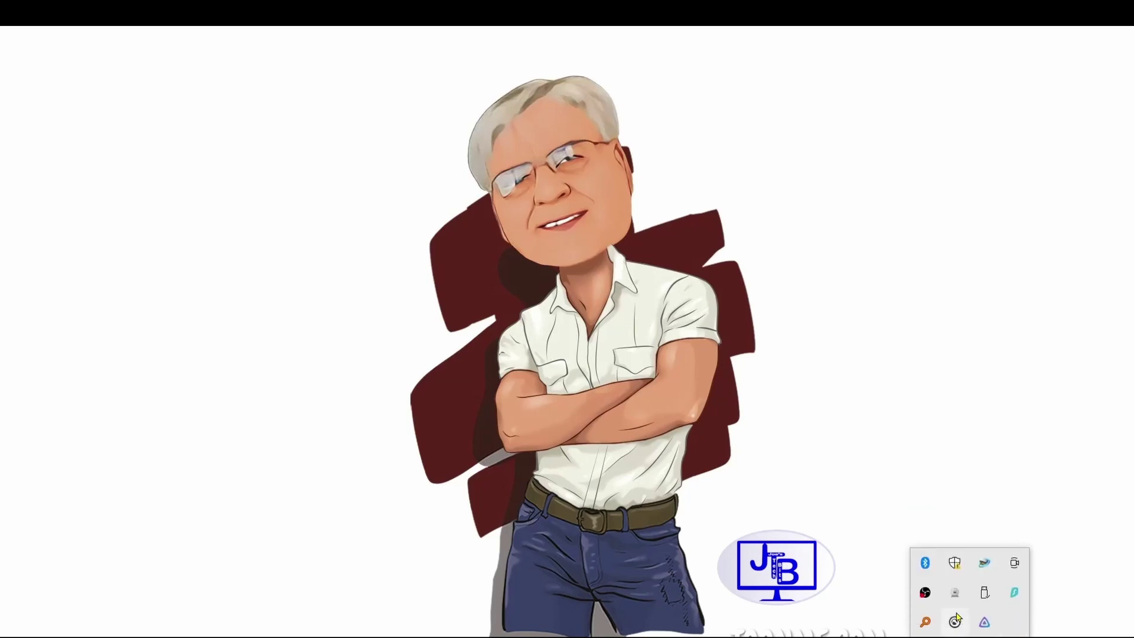
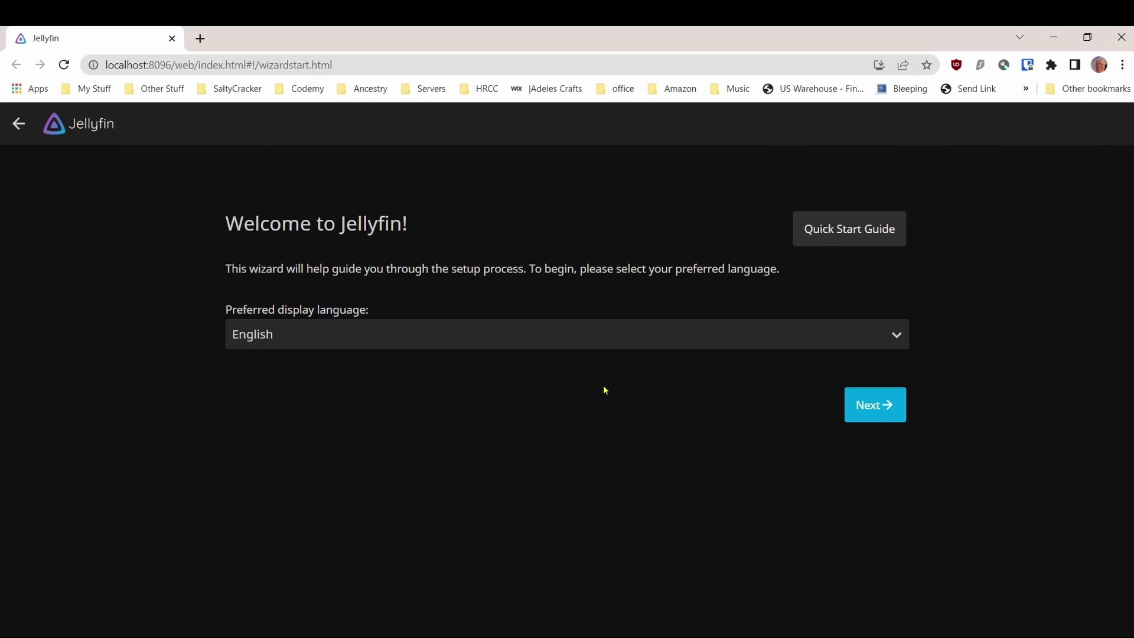
# In the Jellyfin web setup wizard, accept English, block browser notifications, and keep the admin username Studio with no password.
pyautogui.click(865, 412)
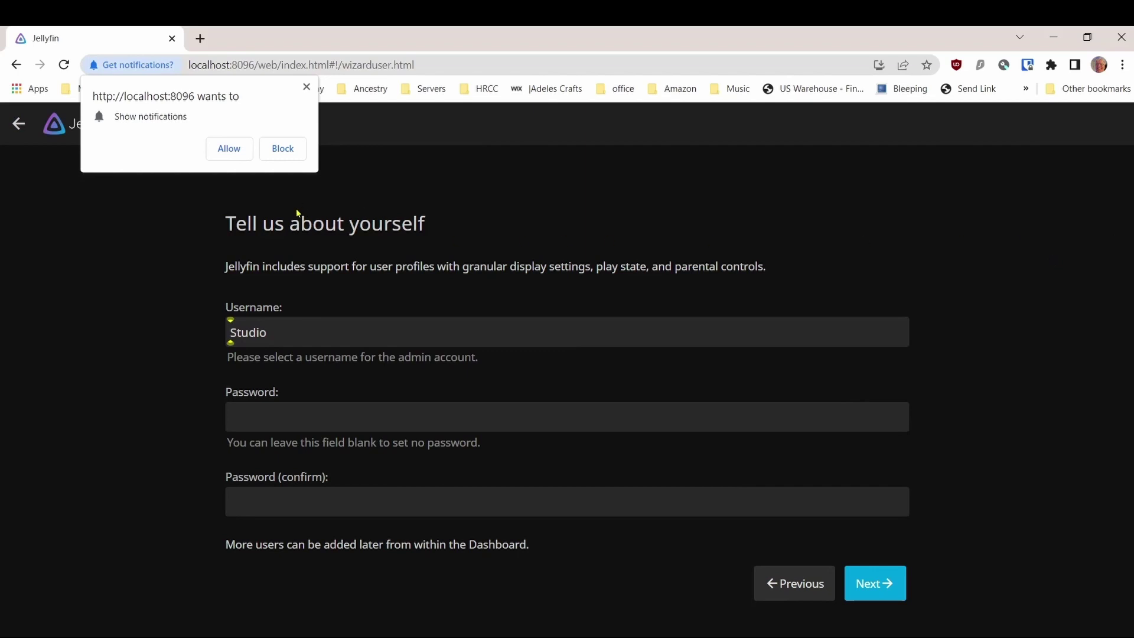
pyautogui.click(276, 151)
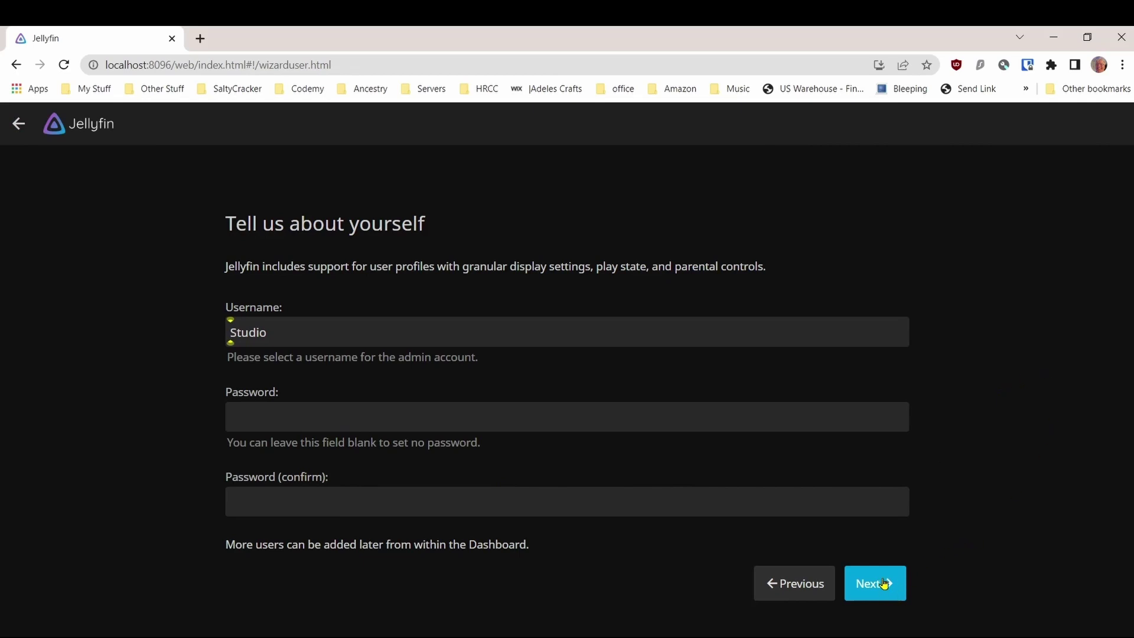
pyautogui.click(902, 583)
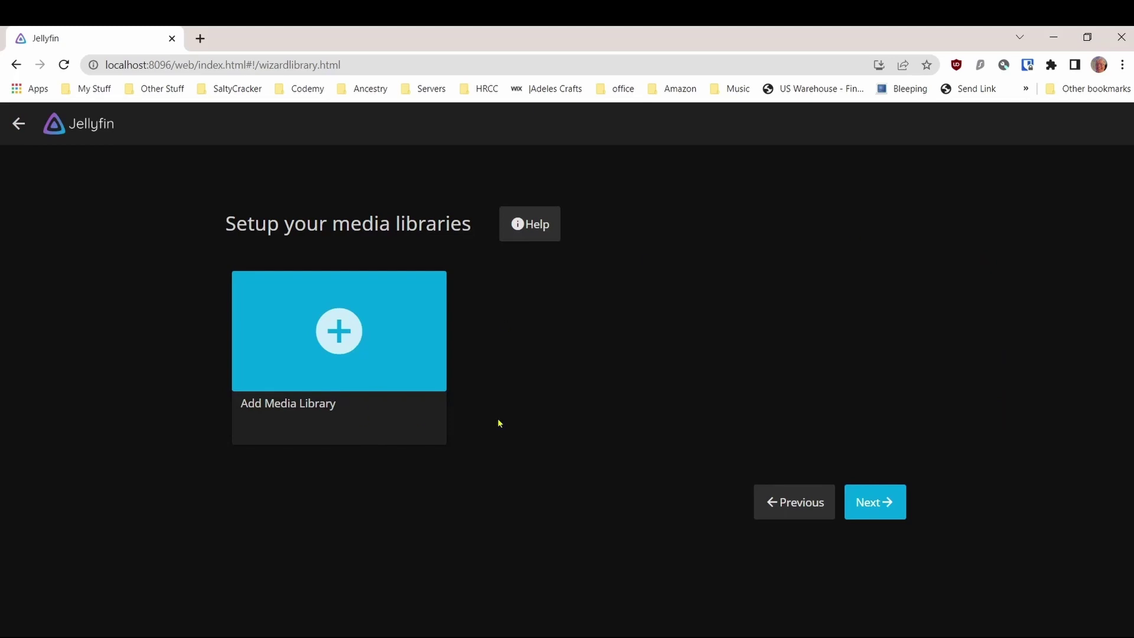
# Start a new media library in the setup wizard with the content type Movies.
pyautogui.click(344, 335)
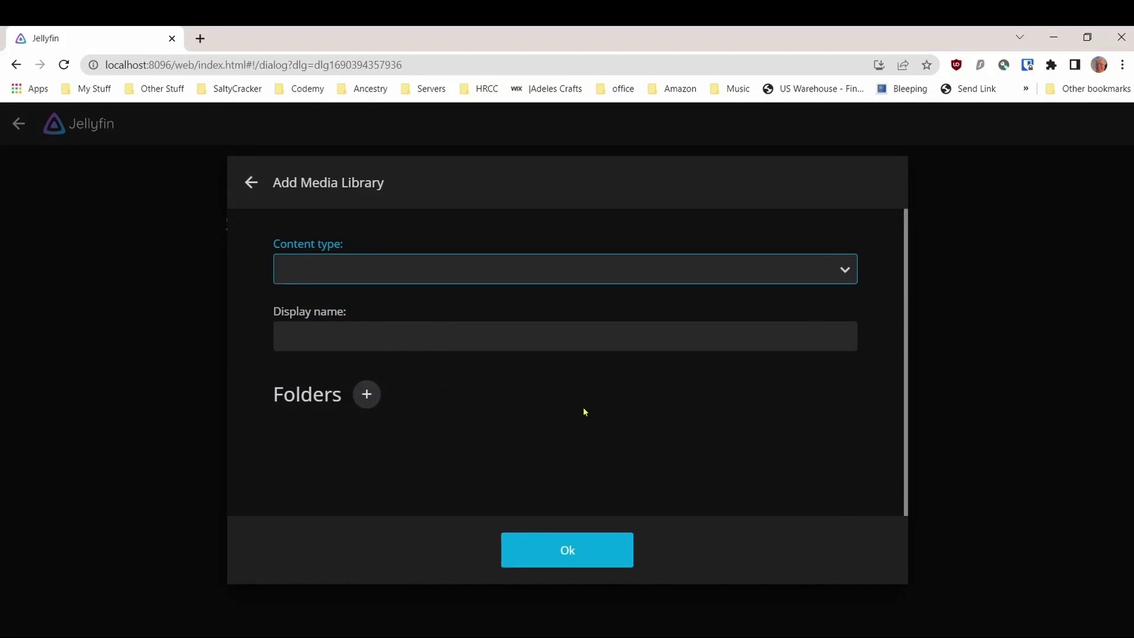
pyautogui.click(844, 271)
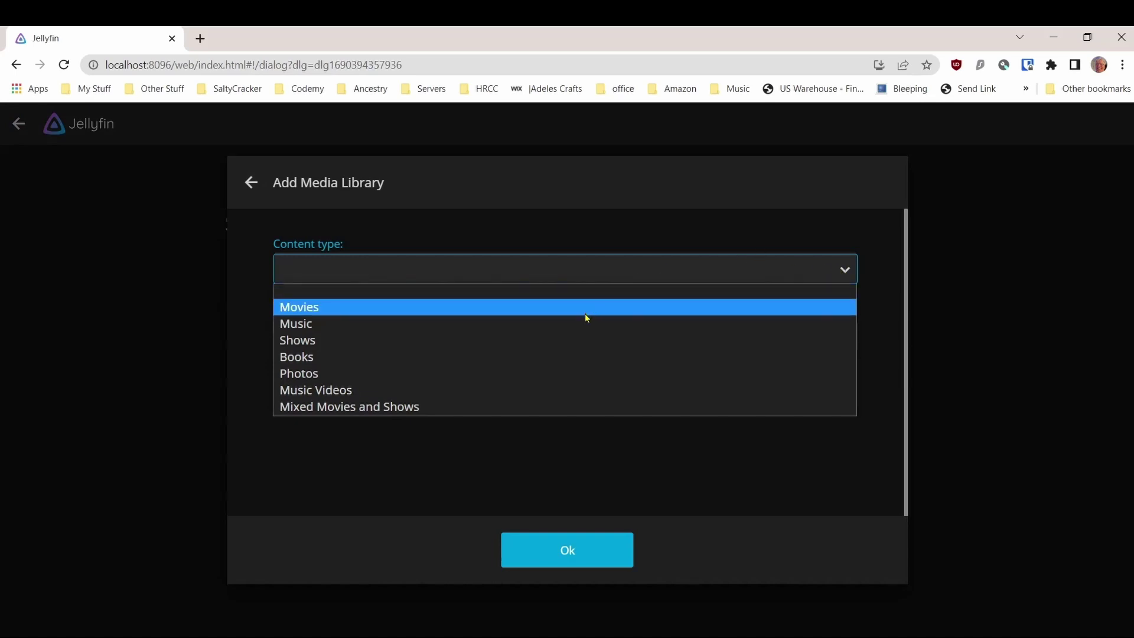
pyautogui.click(573, 307)
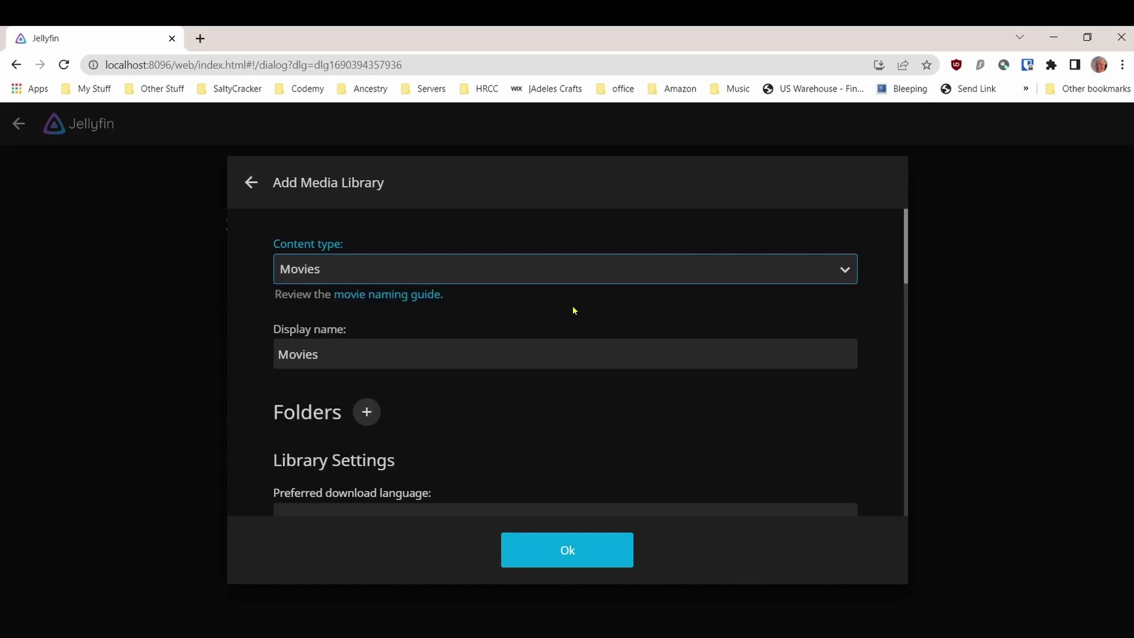
# Add the folder D:\Jellyfin Media\Movies to the Movies library.
pyautogui.click(367, 414)
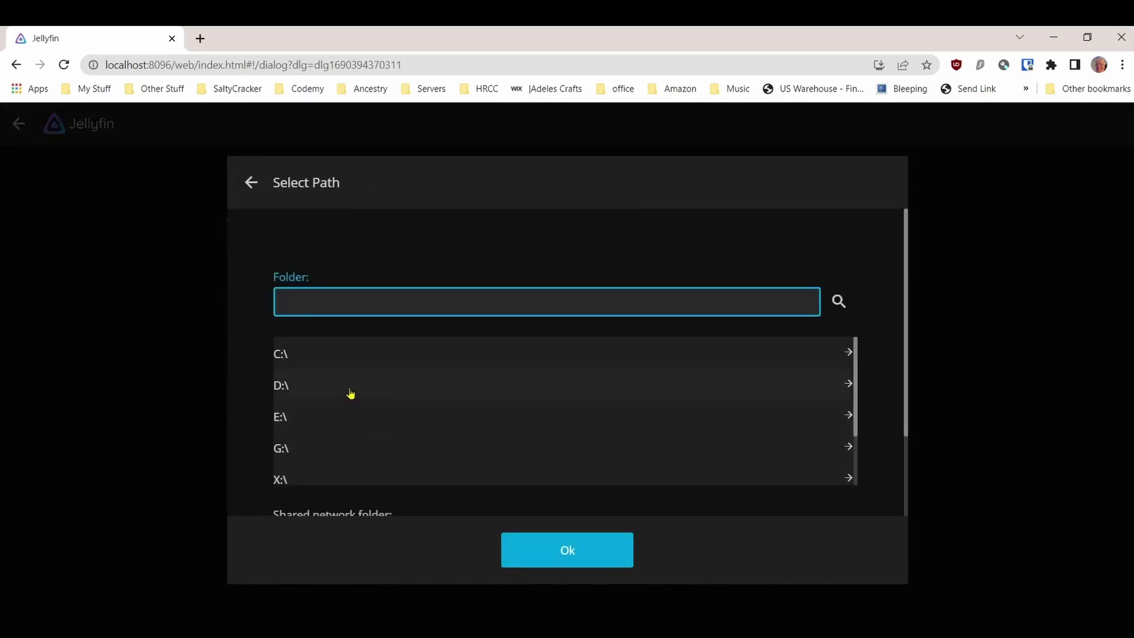
pyautogui.click(351, 394)
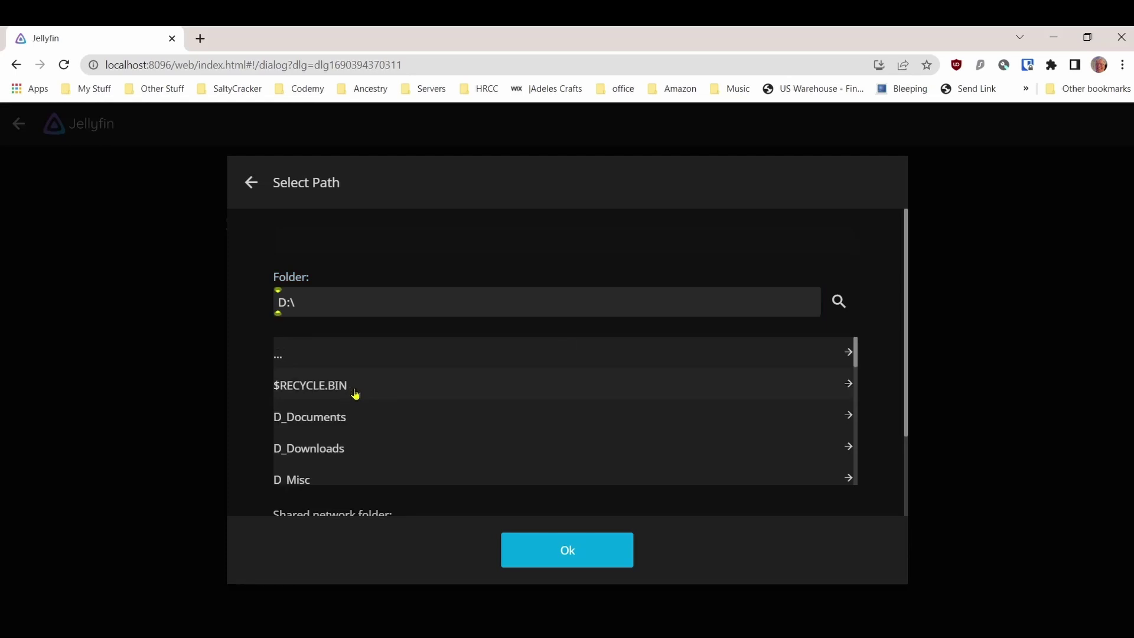
pyautogui.scroll(-4, 390, 407)
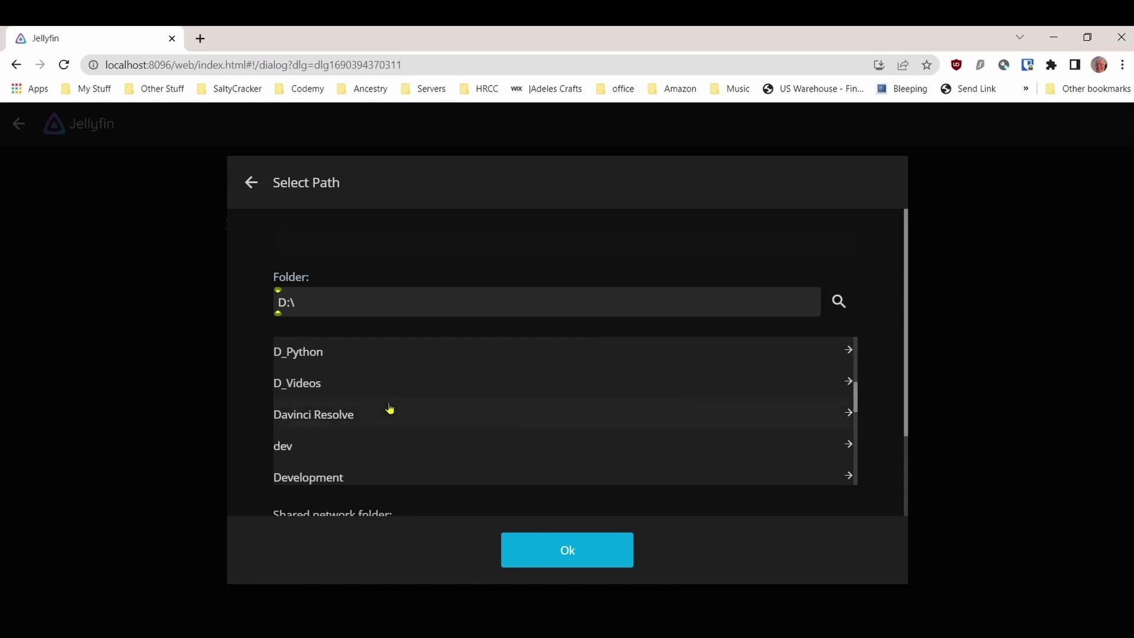
pyautogui.scroll(-5, 389, 409)
pyautogui.scroll(-2, 416, 395)
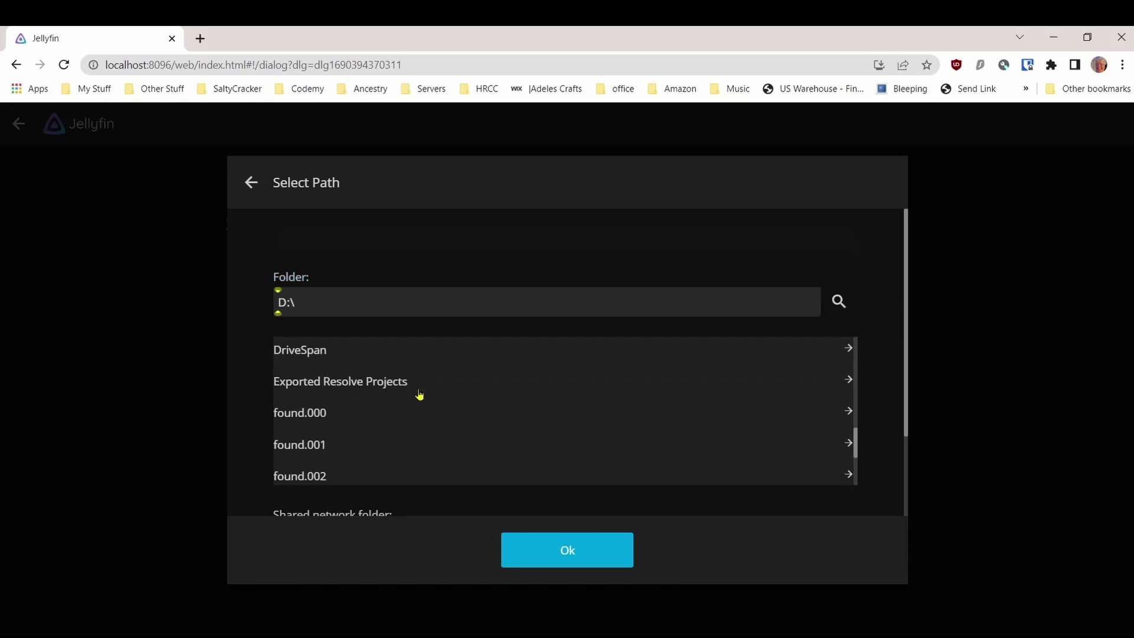
pyautogui.scroll(-2, 419, 395)
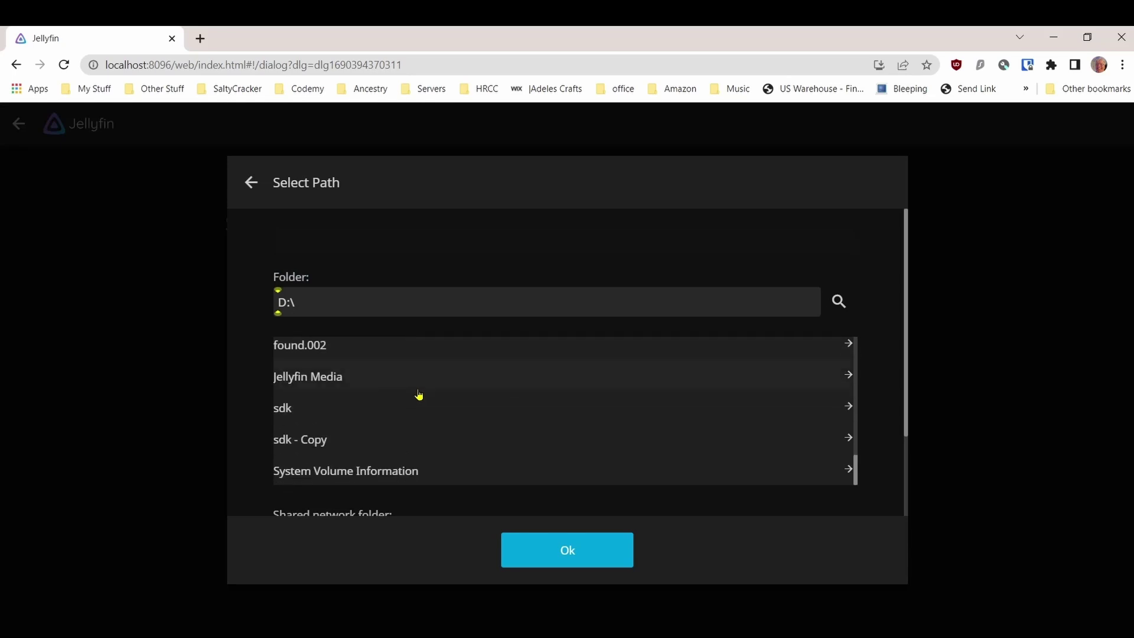
pyautogui.click(297, 378)
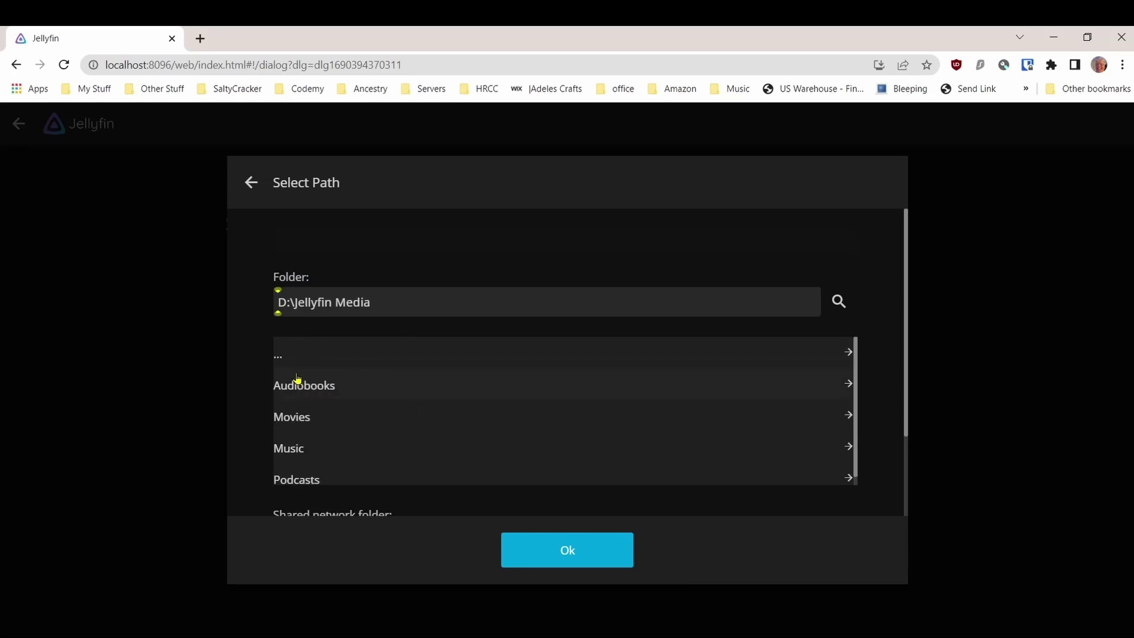
pyautogui.click(336, 419)
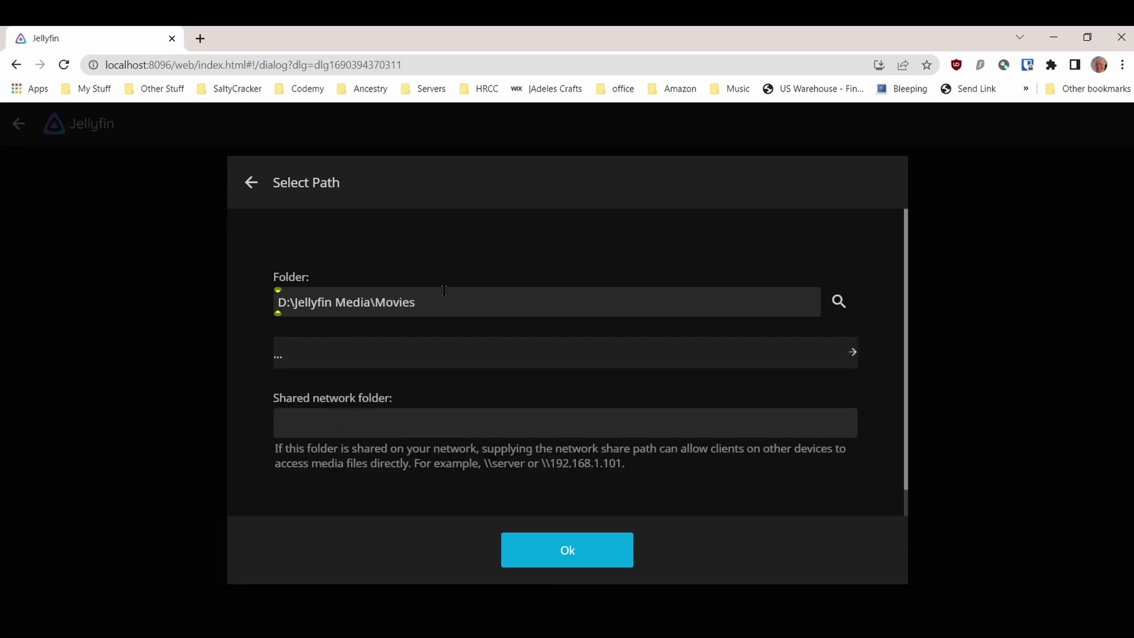
pyautogui.click(549, 560)
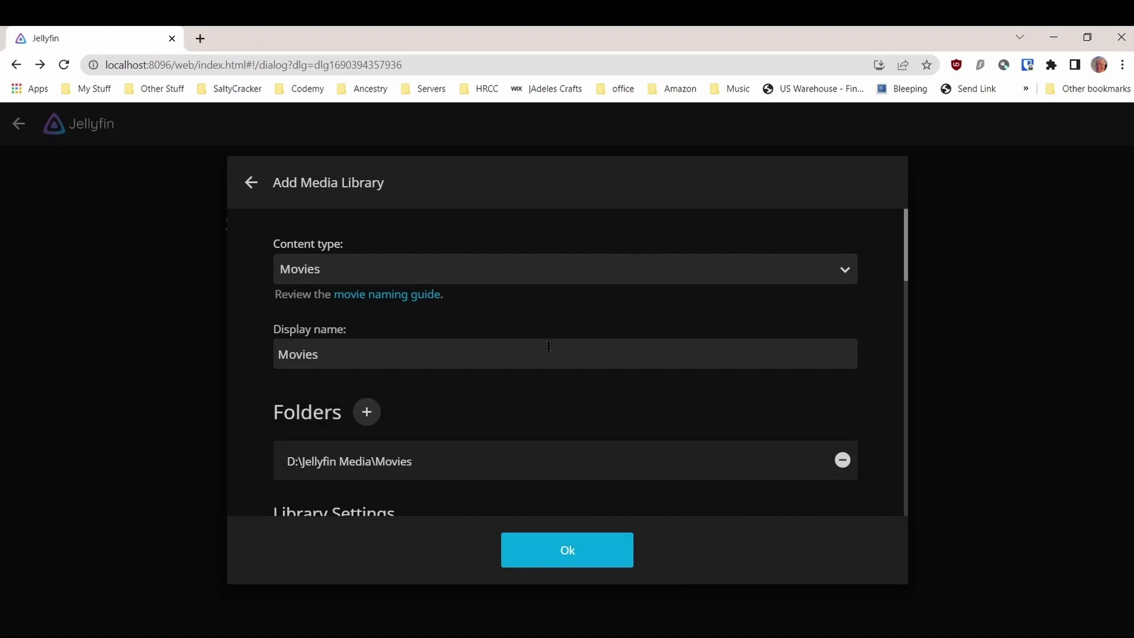
# Set the Movies library's preferred download language to English.
pyautogui.scroll(-2, 549, 349)
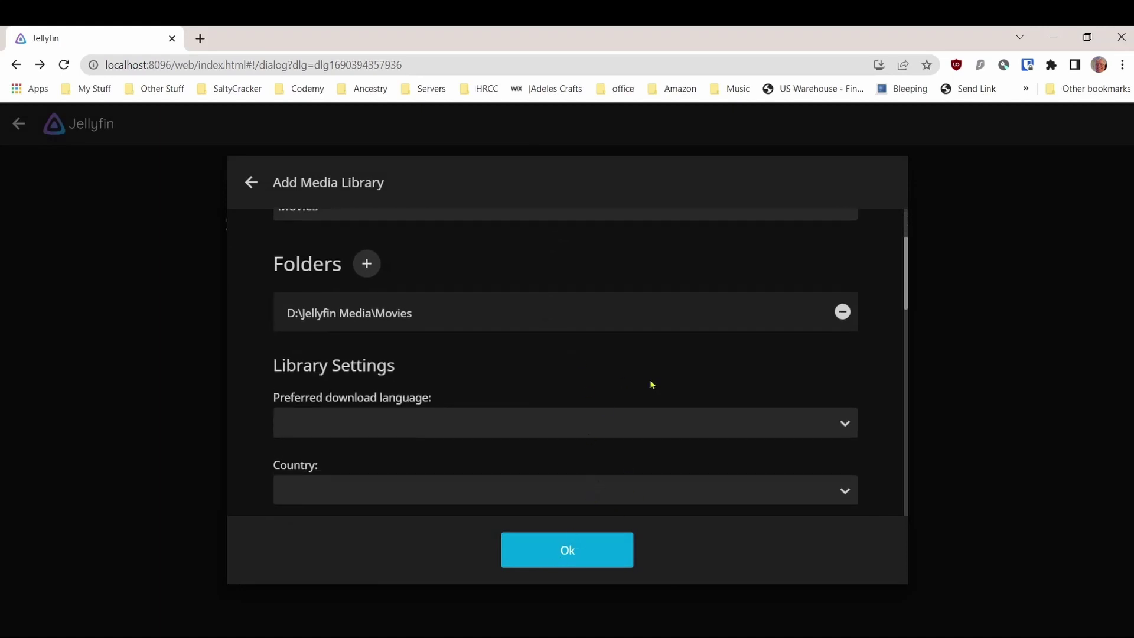
pyautogui.click(843, 423)
pyautogui.scroll(-7, 479, 260)
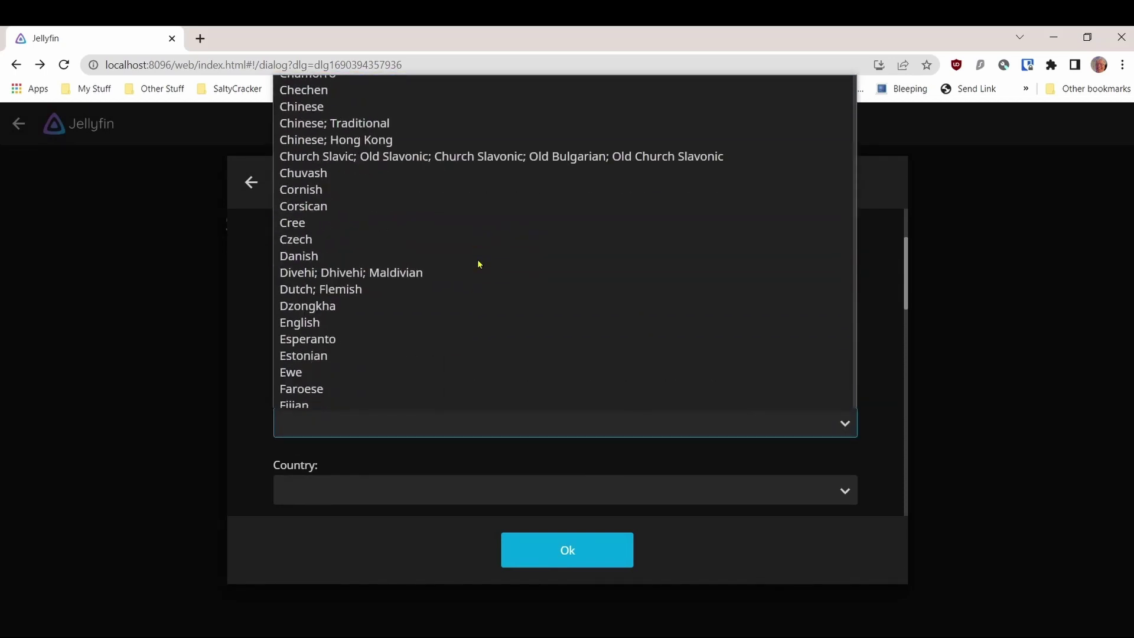
pyautogui.scroll(-5, 479, 264)
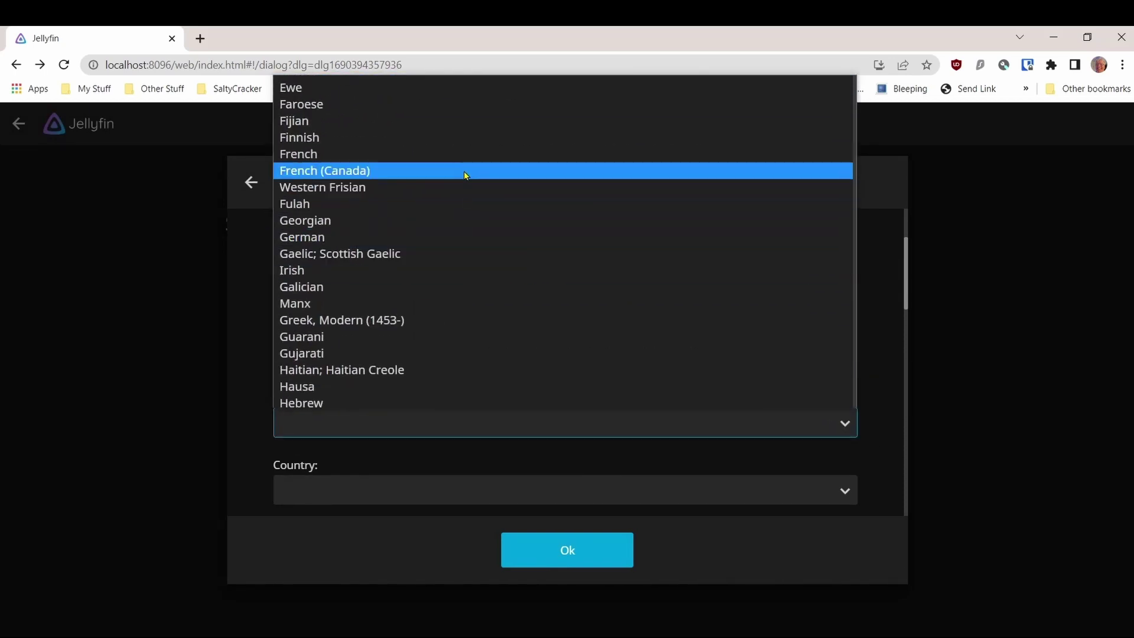
pyautogui.scroll(5, 464, 172)
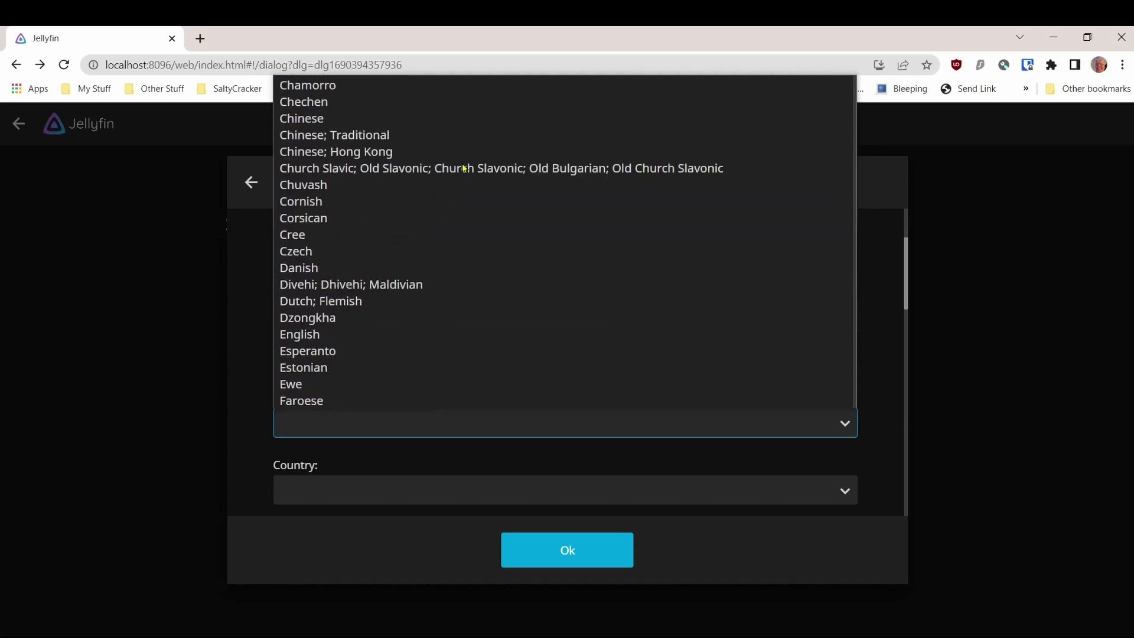
pyautogui.click(440, 335)
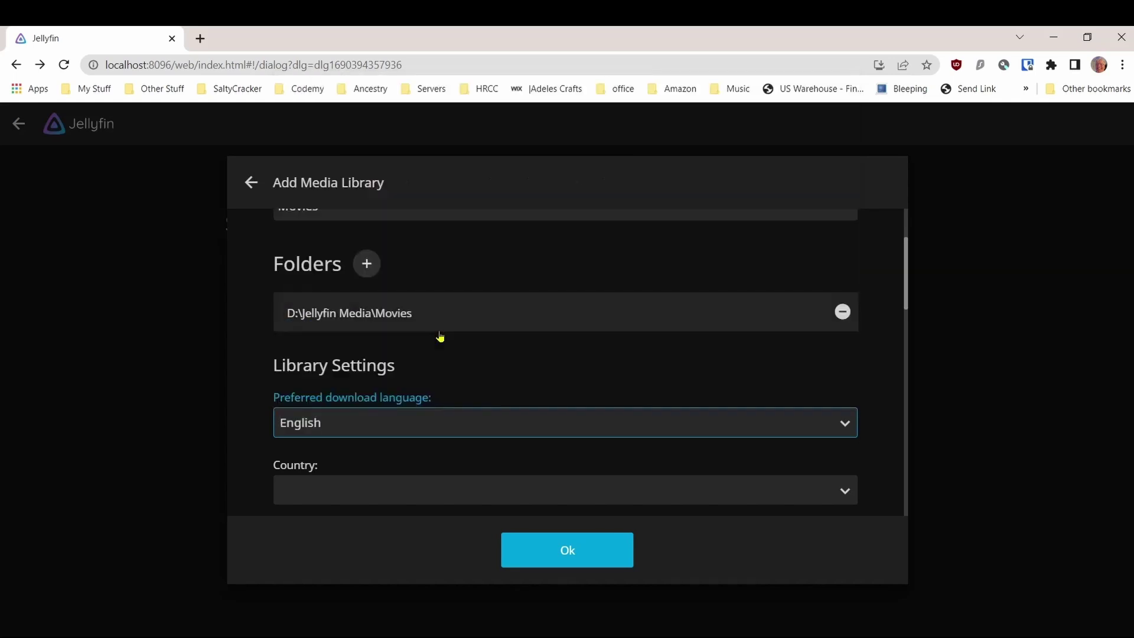
# Set the Movies library's country to United States and save the library.
pyautogui.click(842, 493)
pyautogui.scroll(-8, 596, 335)
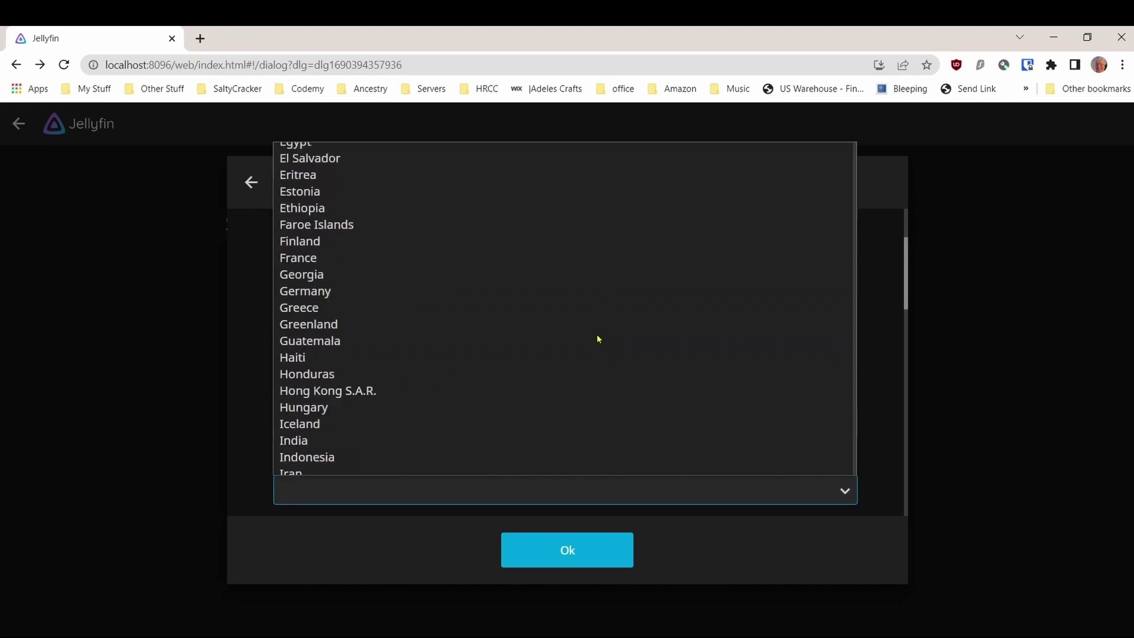
pyautogui.scroll(-8, 598, 338)
pyautogui.scroll(-3, 597, 332)
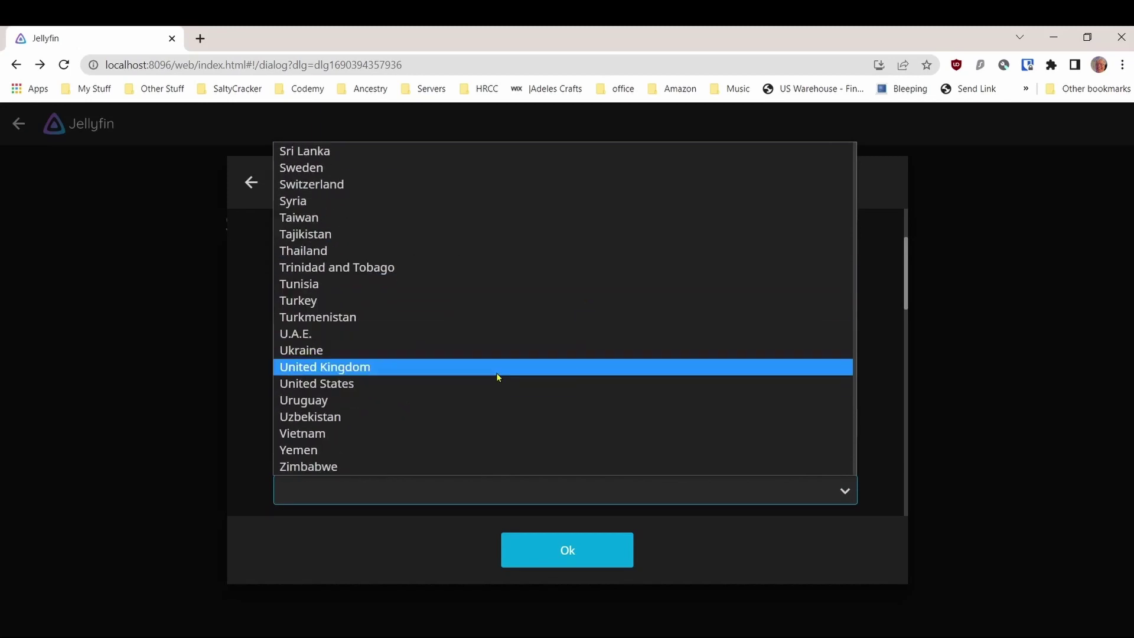
pyautogui.click(486, 387)
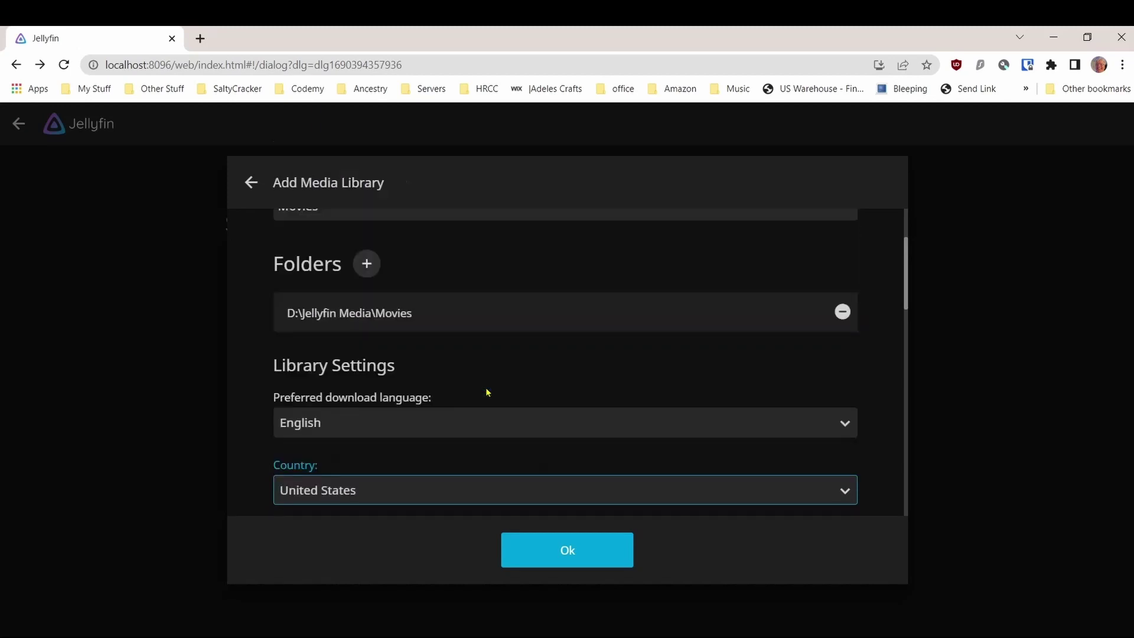
pyautogui.click(564, 554)
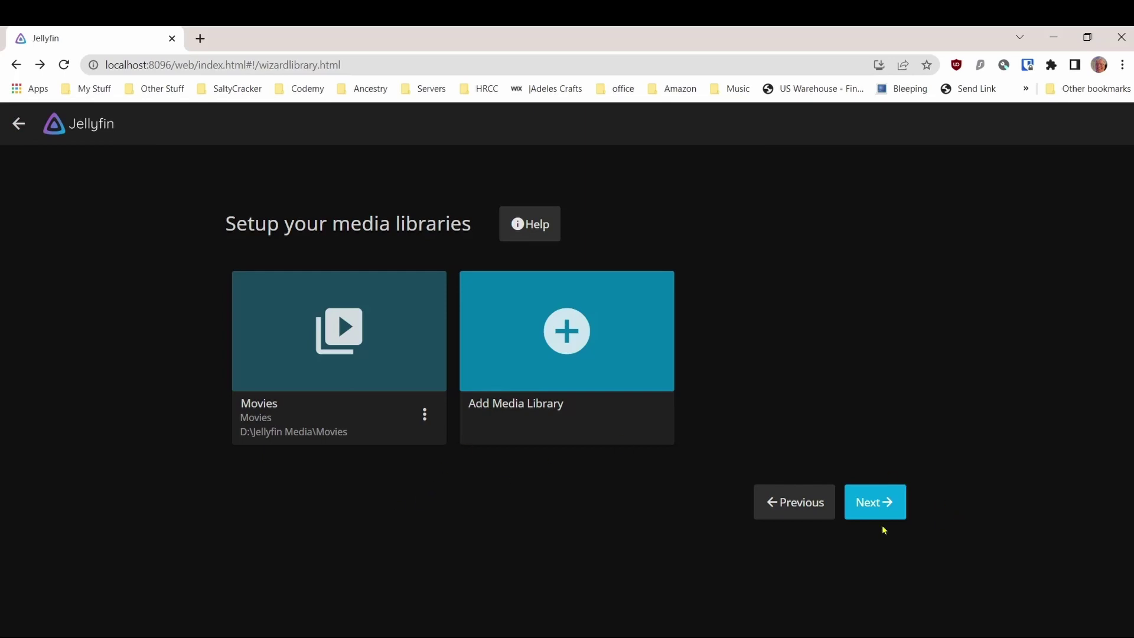
# Continue through the wizard, accepting English and United States for metadata and allowing remote connections without automatic port mapping.
pyautogui.click(884, 502)
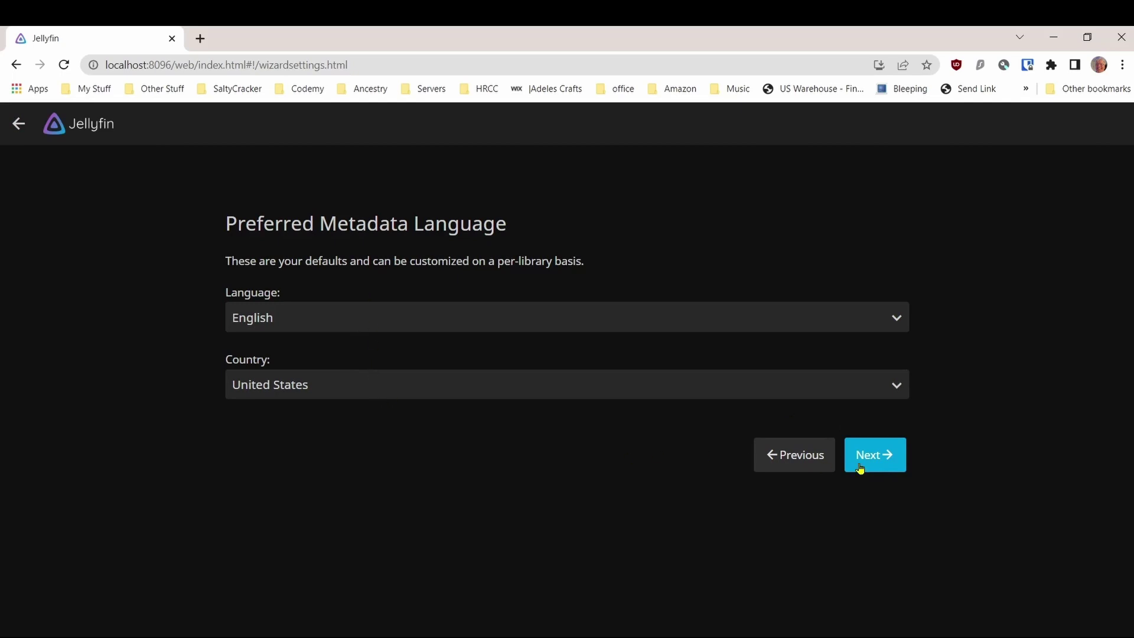
pyautogui.click(884, 455)
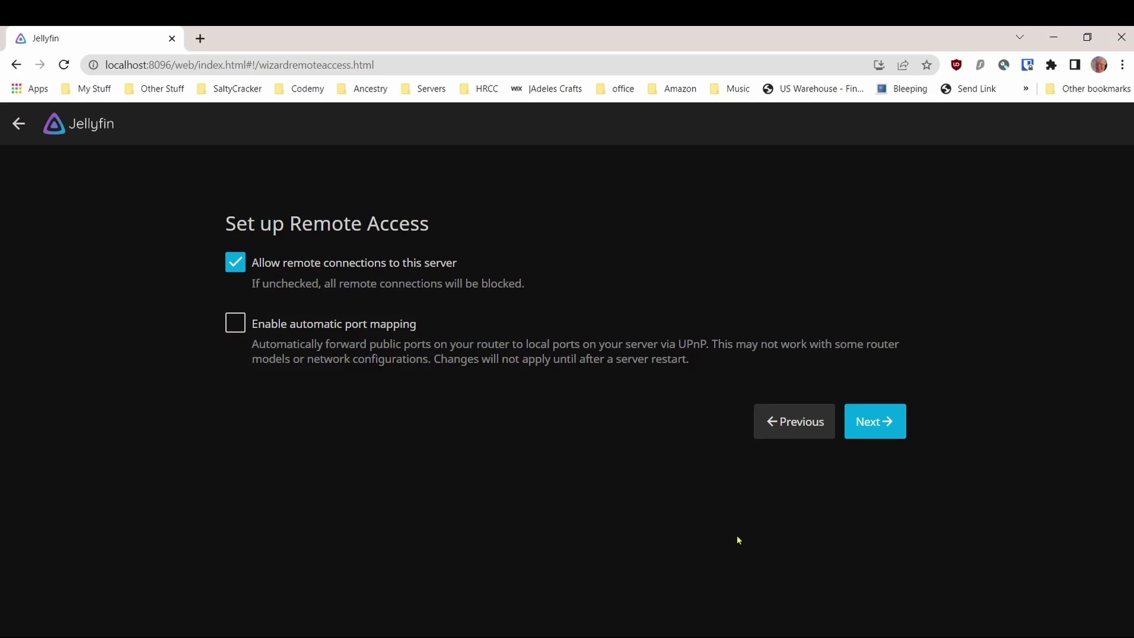
pyautogui.click(859, 426)
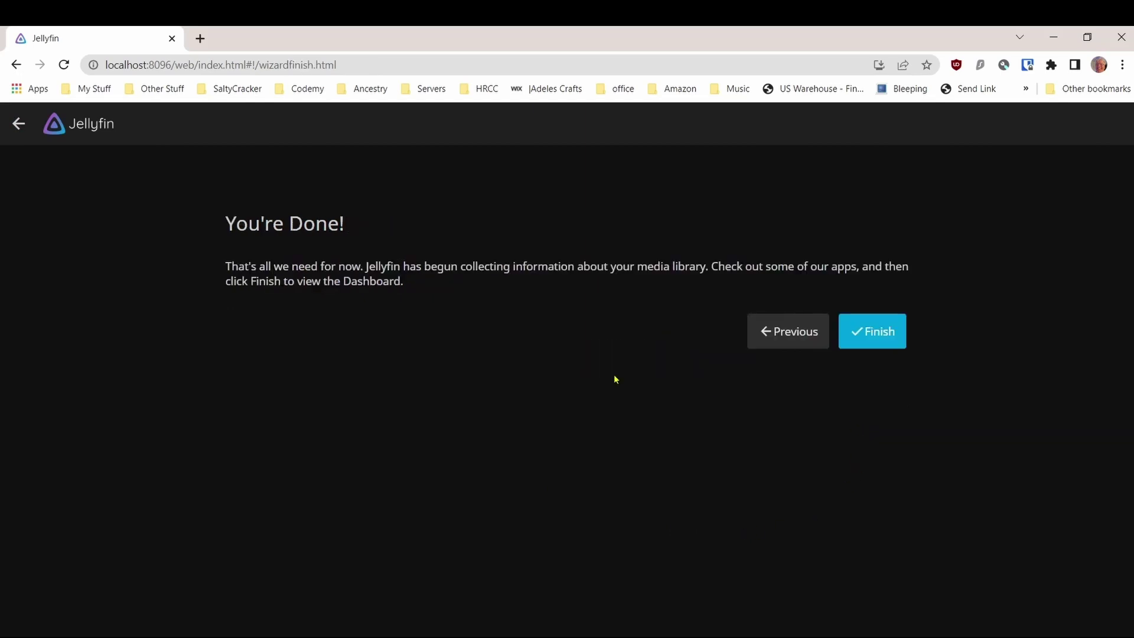
# Finish the setup wizard and sign in to the server as Studio with no password.
pyautogui.click(880, 335)
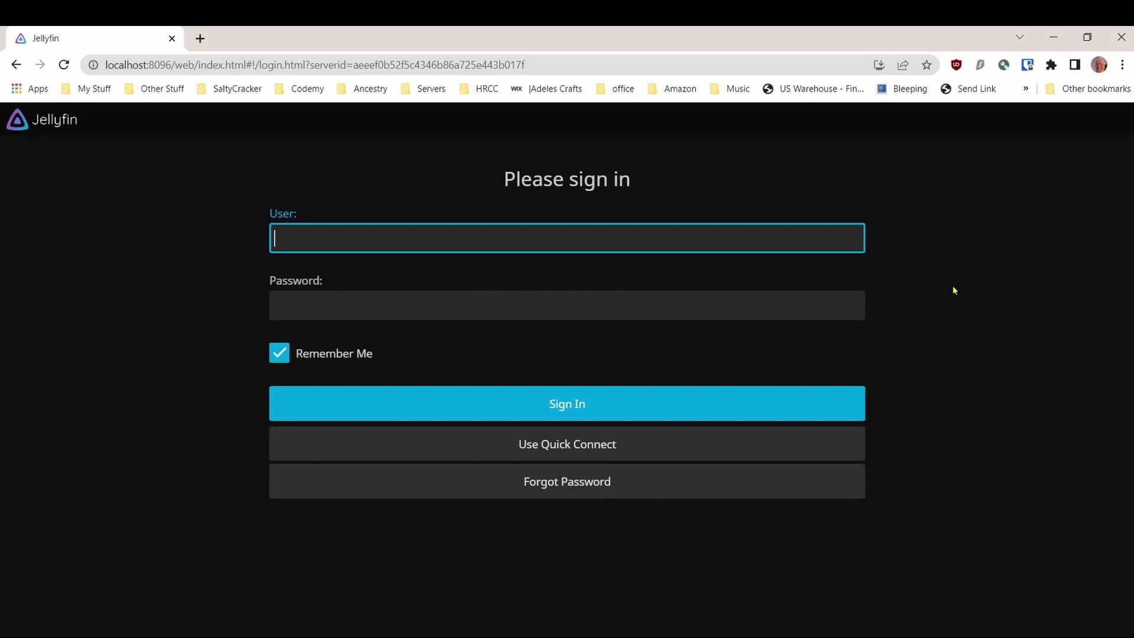
pyautogui.write('Studio')
pyautogui.click(586, 407)
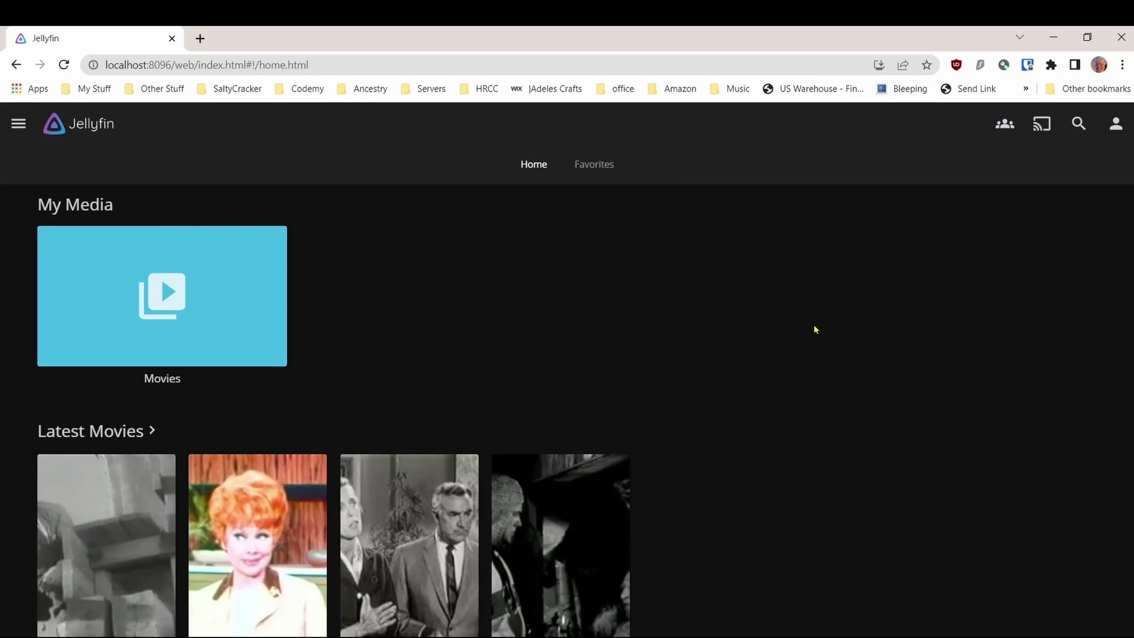
# Go to the administration dashboard and open the server's plugin management page.
pyautogui.click(18, 123)
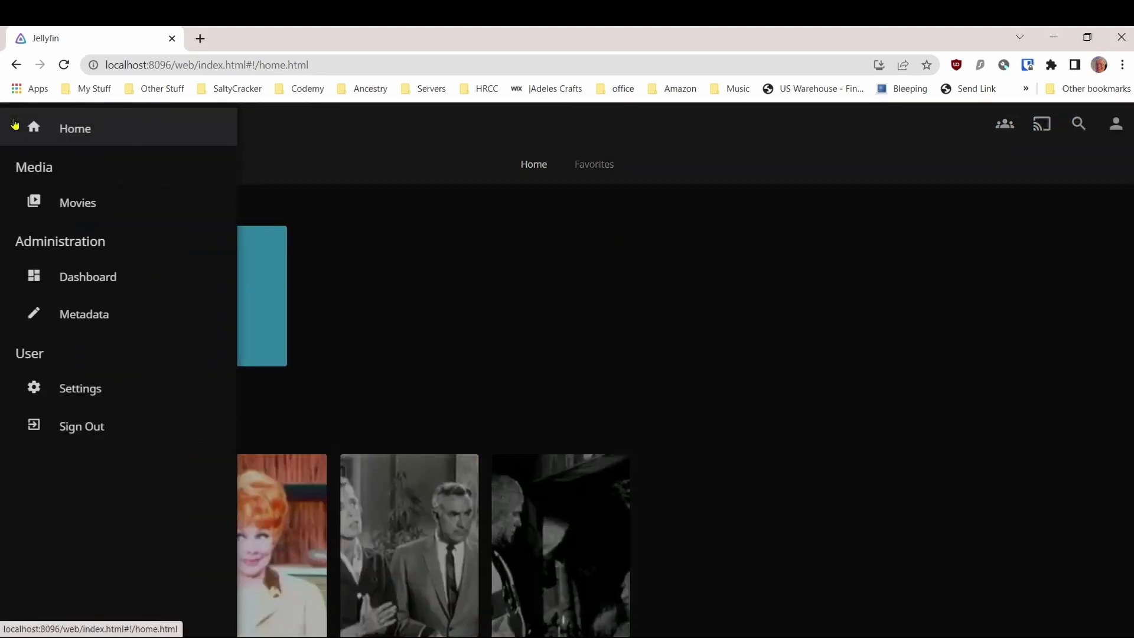
pyautogui.click(62, 283)
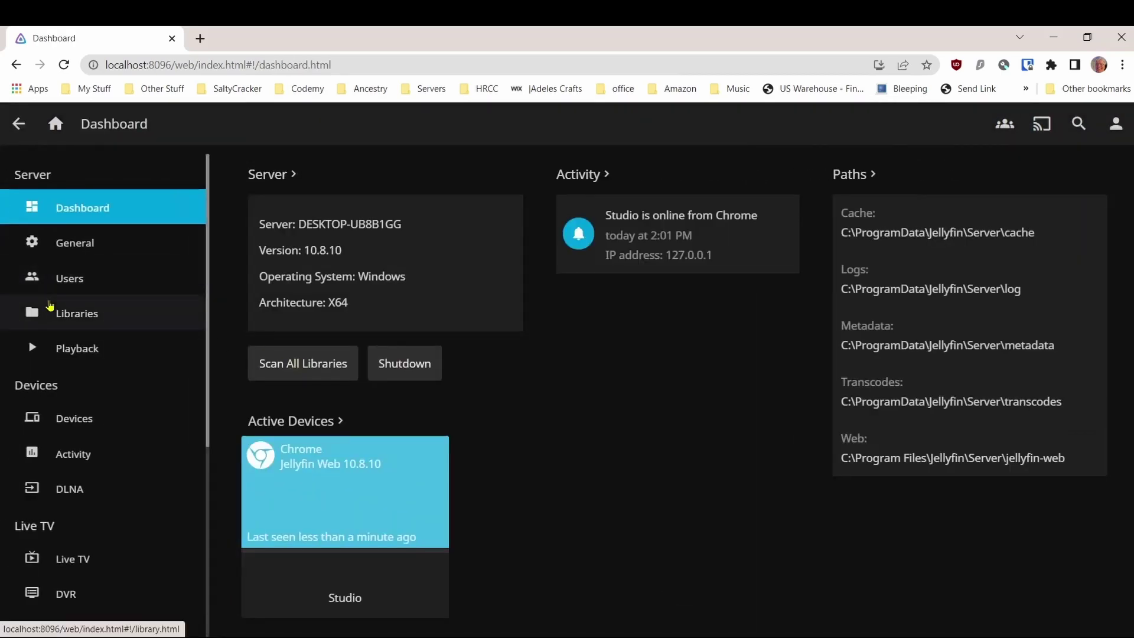
pyautogui.scroll(-2, 127, 378)
pyautogui.scroll(-5, 127, 378)
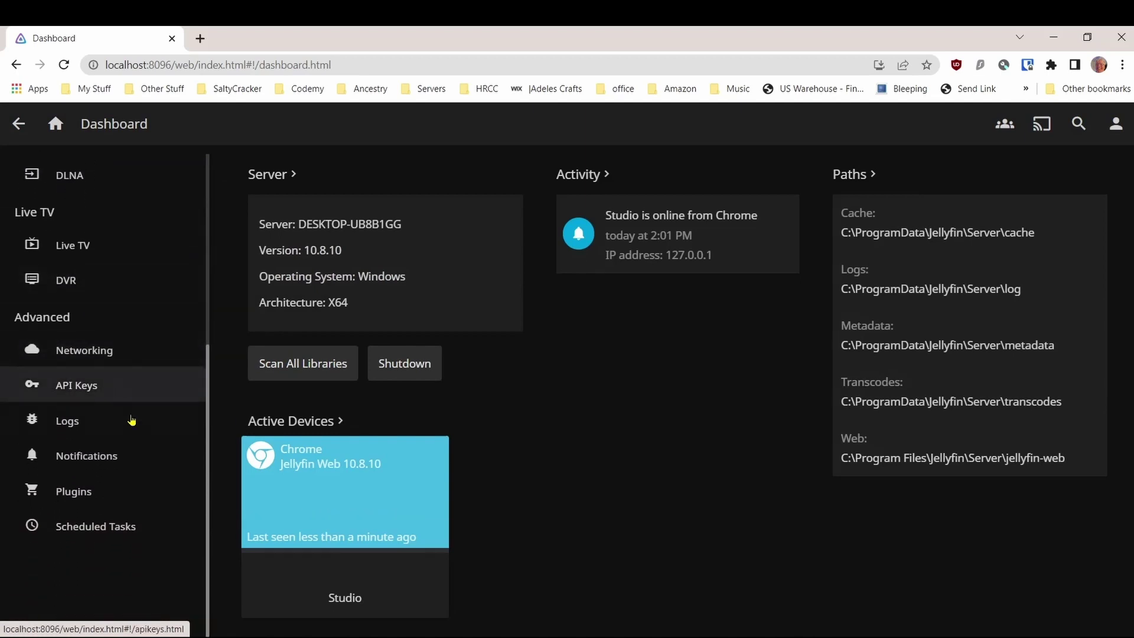
pyautogui.click(127, 491)
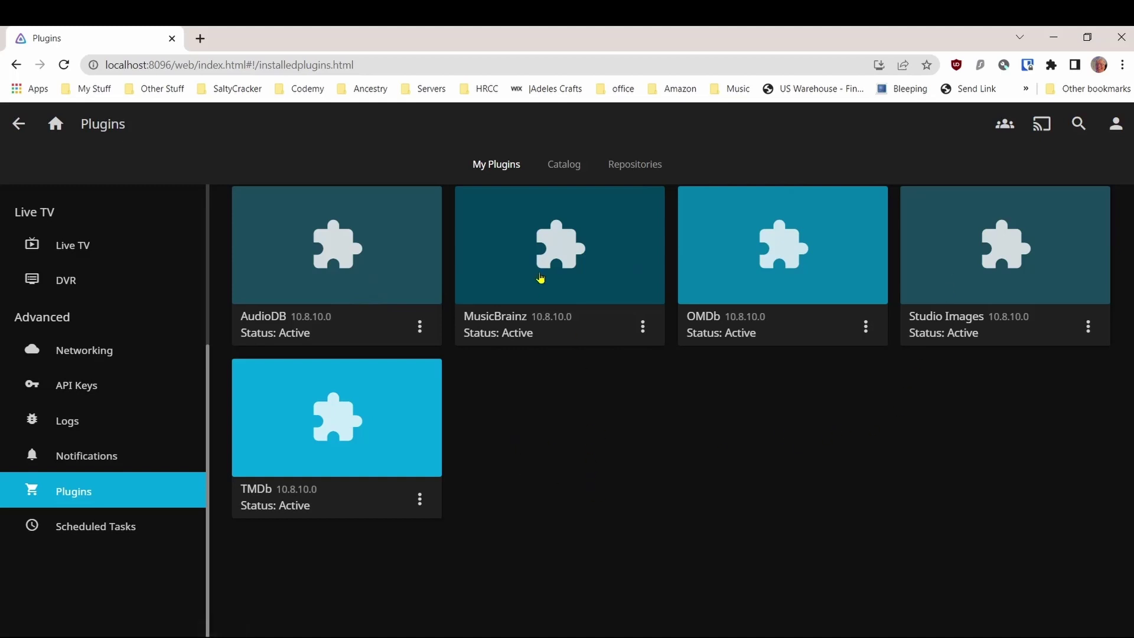
# Install version 9.0.0.0 of the Bookshelf metadata plugin from the plugin catalog.
pyautogui.click(557, 166)
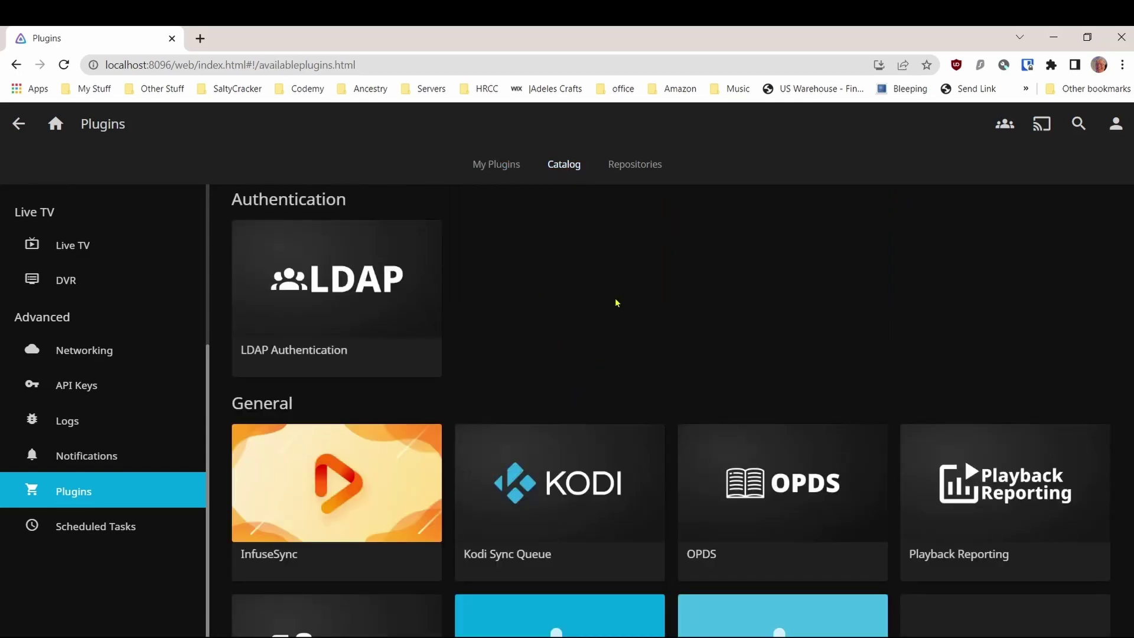
pyautogui.scroll(-6, 702, 309)
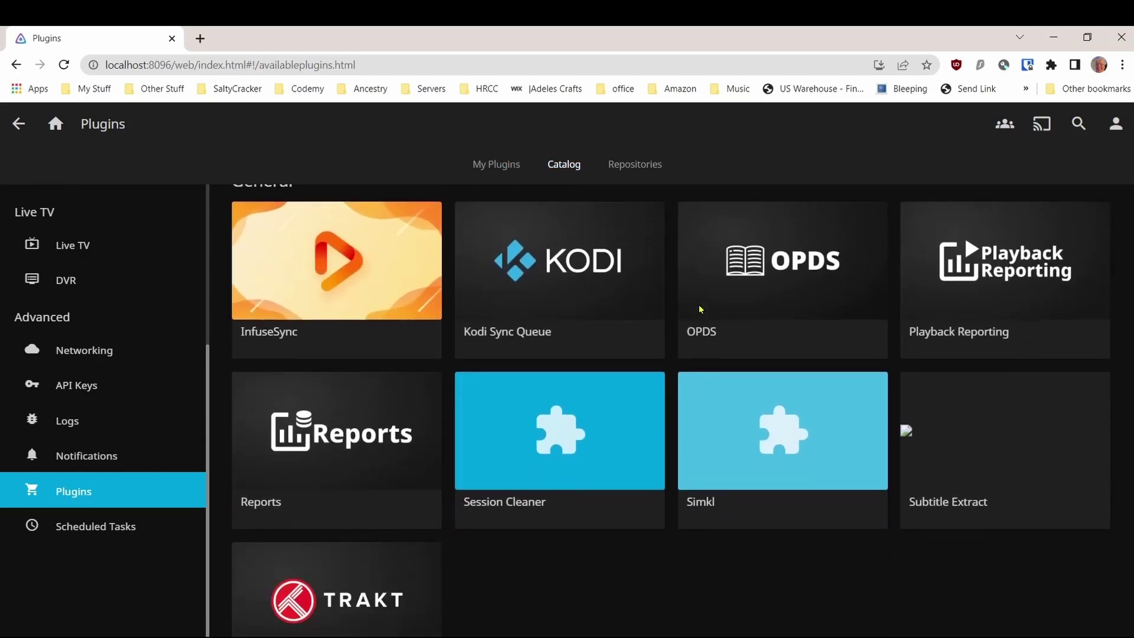
pyautogui.scroll(-4, 699, 312)
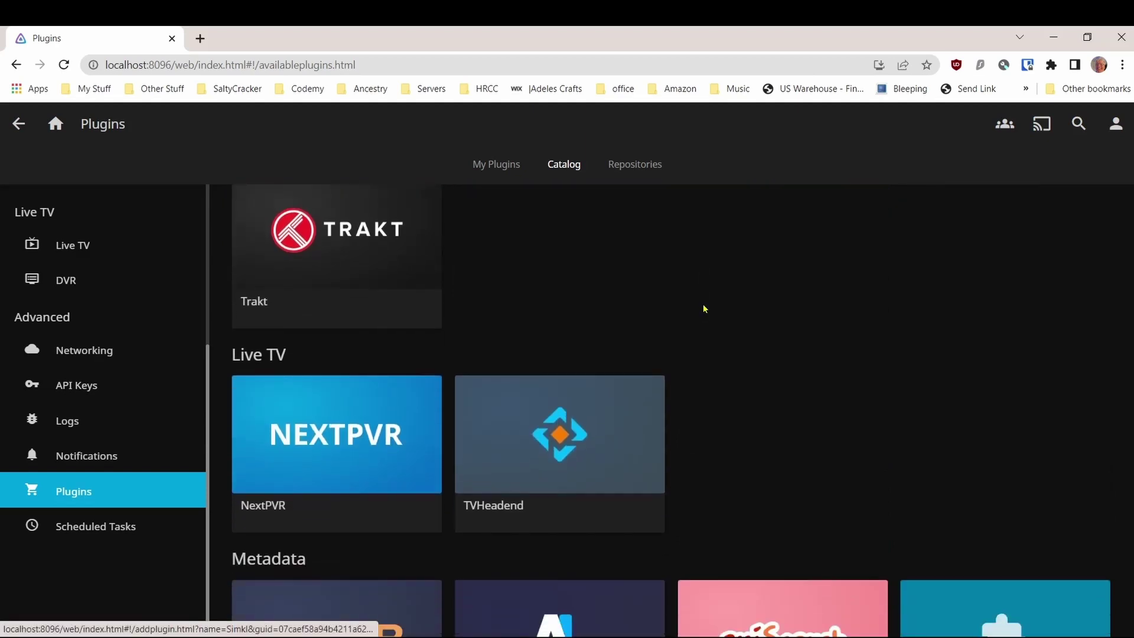
pyautogui.scroll(-3, 745, 326)
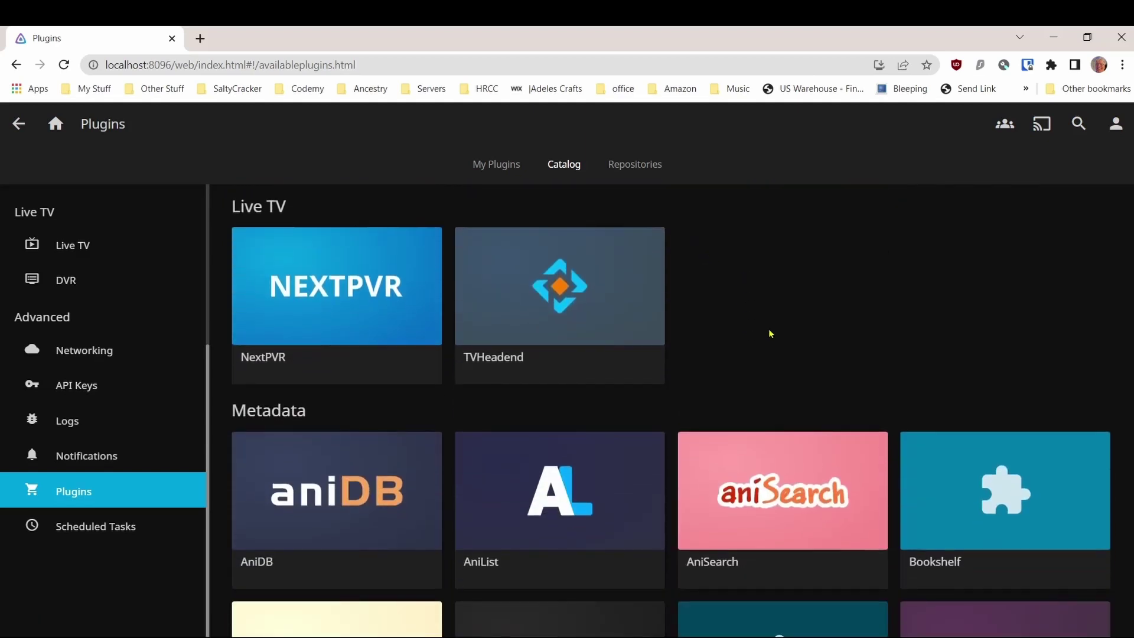
pyautogui.click(987, 521)
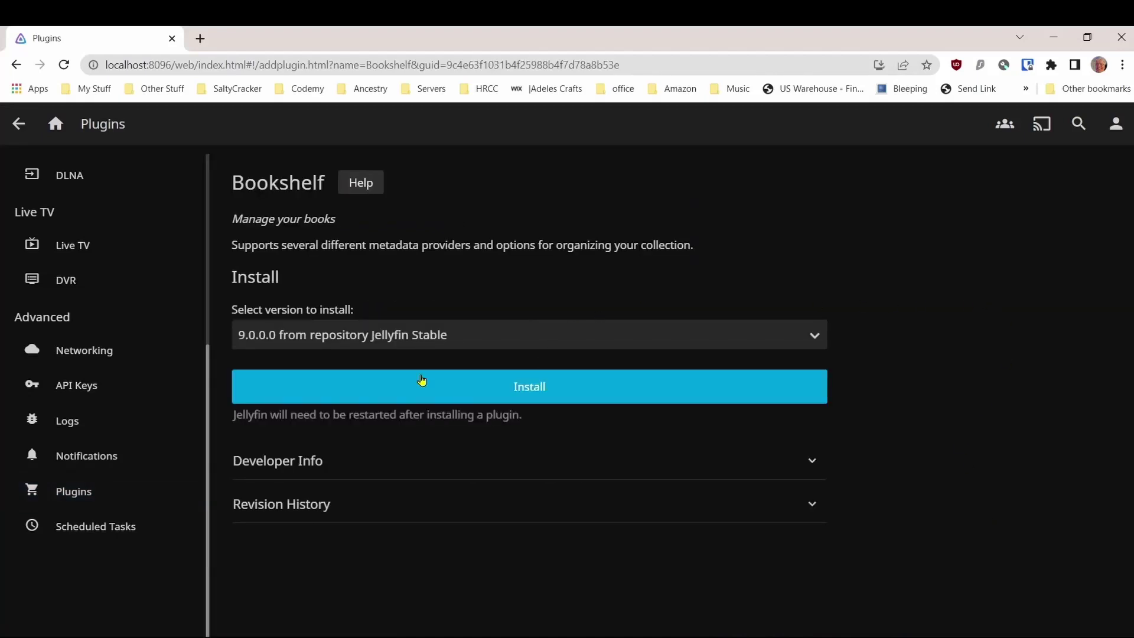
pyautogui.click(523, 395)
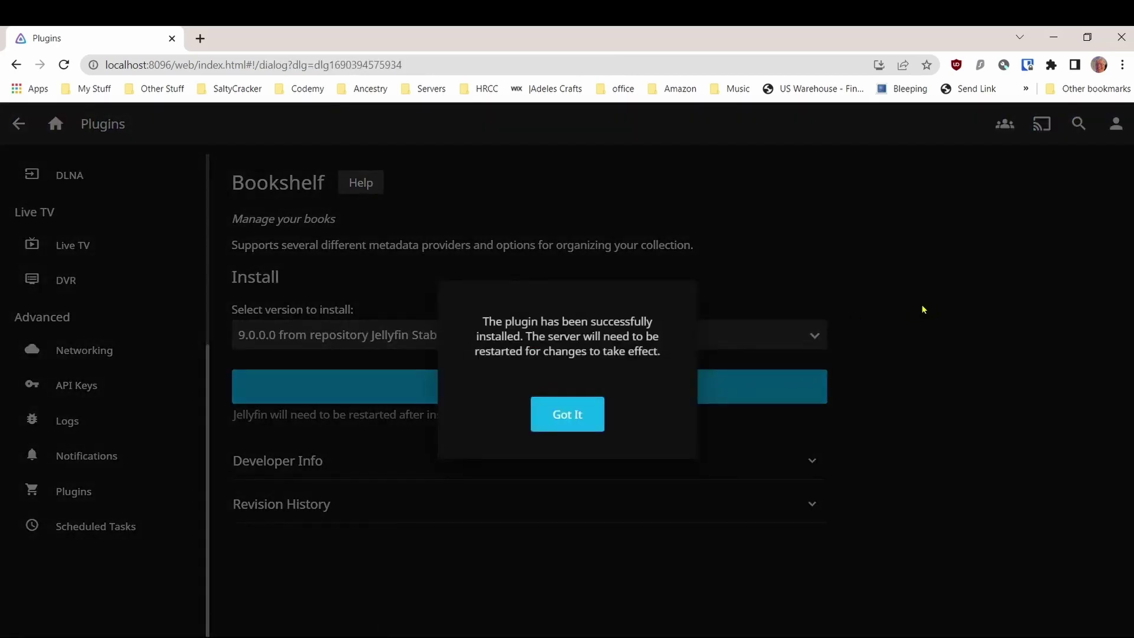
# Dismiss the plugin installation notice and go to the server's library management page.
pyautogui.click(551, 414)
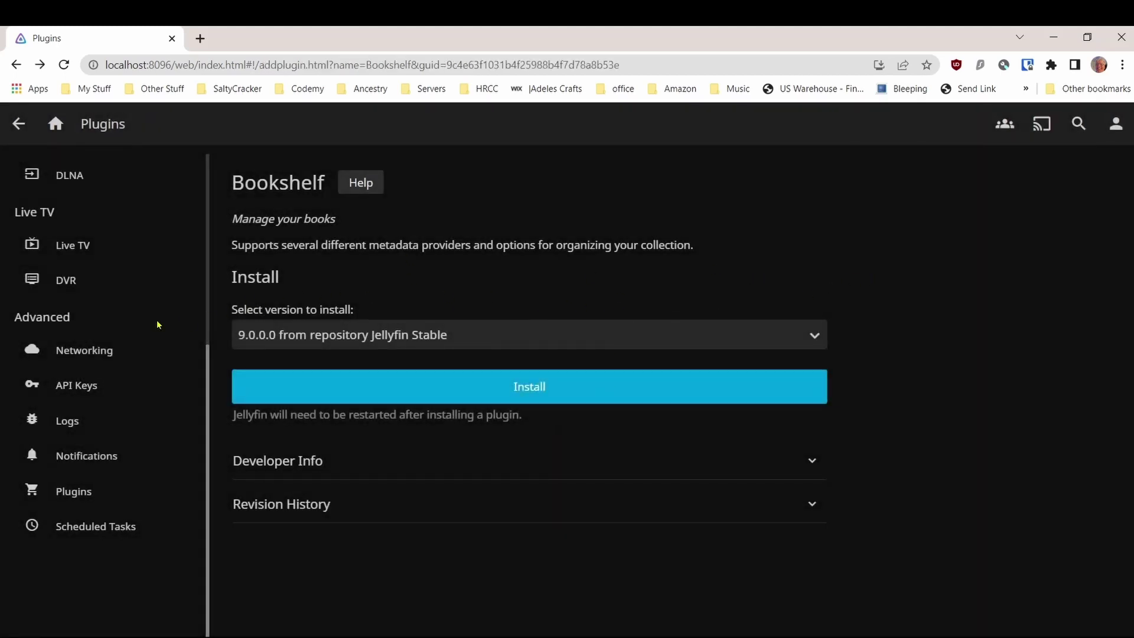
pyautogui.scroll(5, 112, 325)
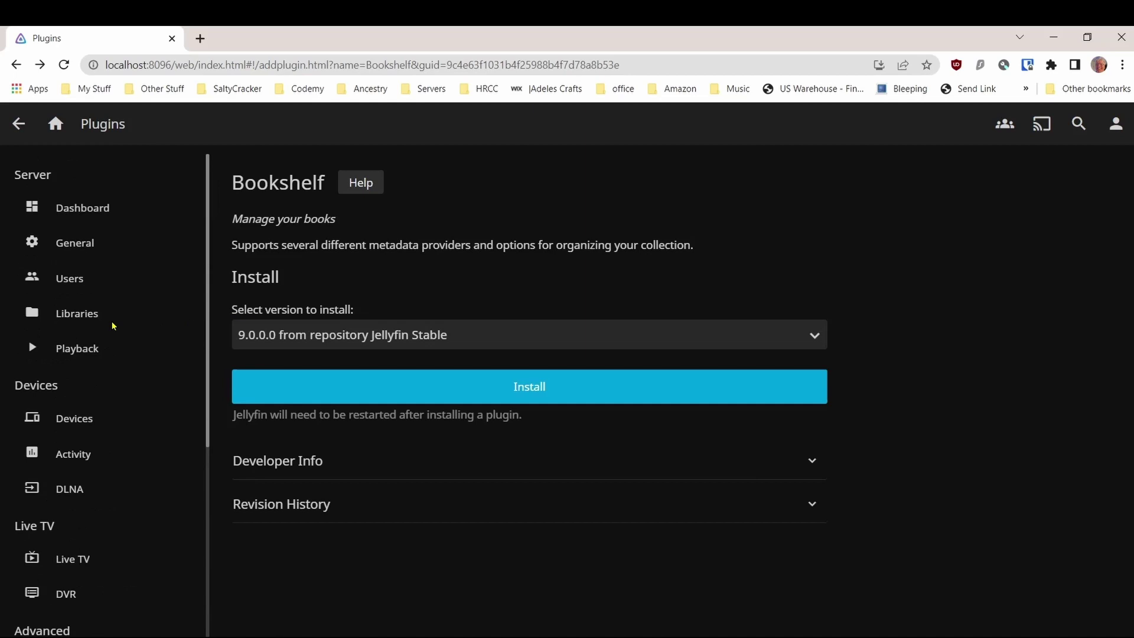
pyautogui.click(75, 208)
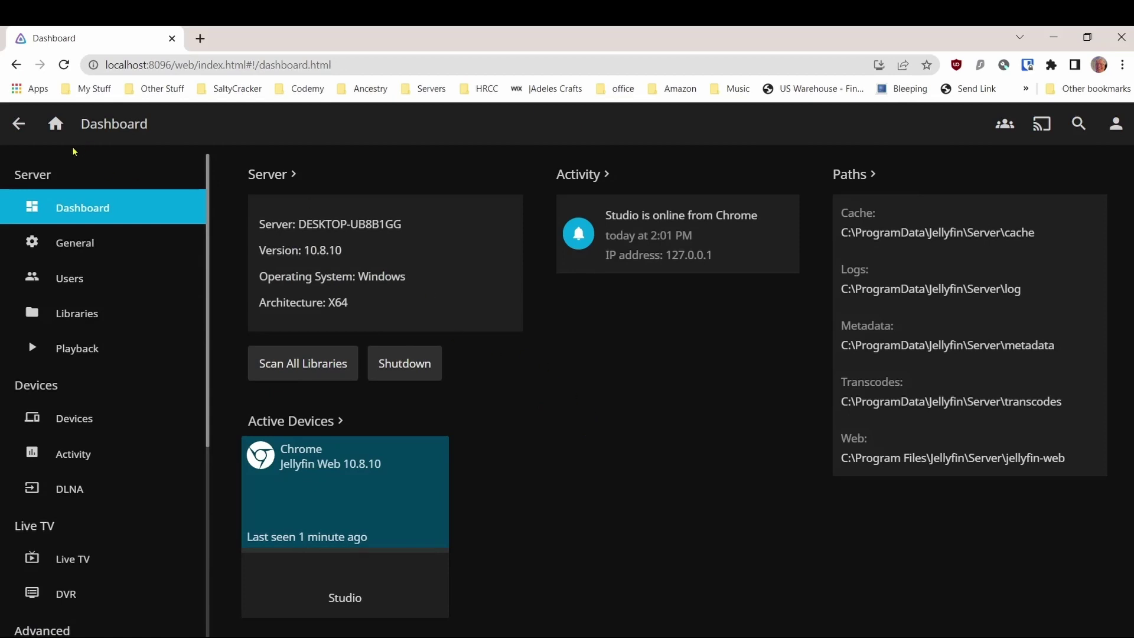
pyautogui.click(55, 130)
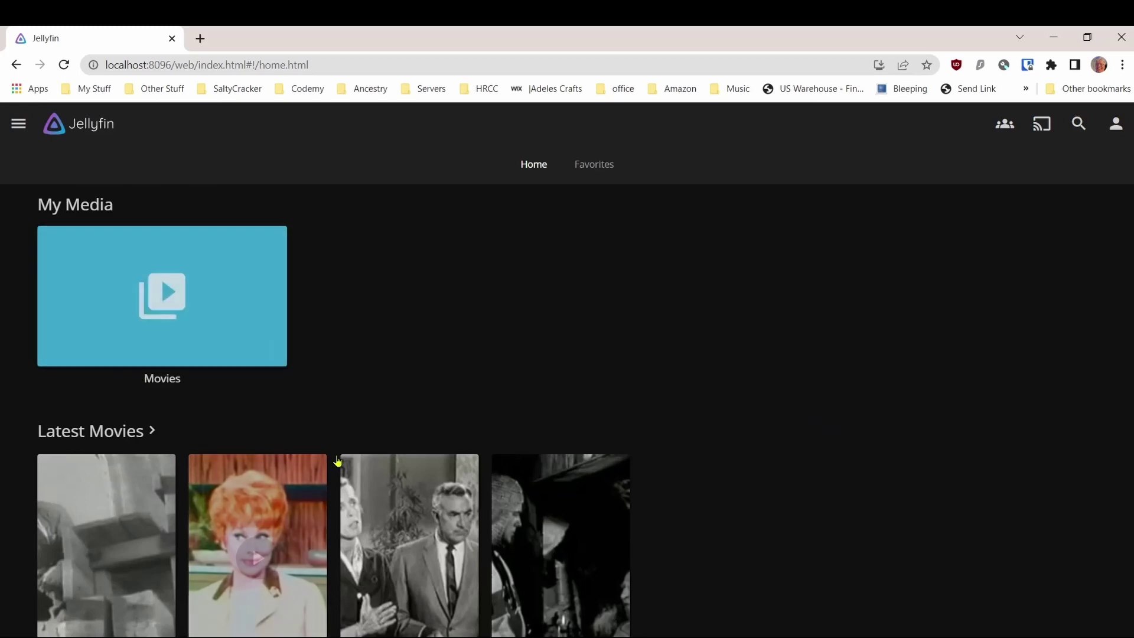
pyautogui.click(19, 124)
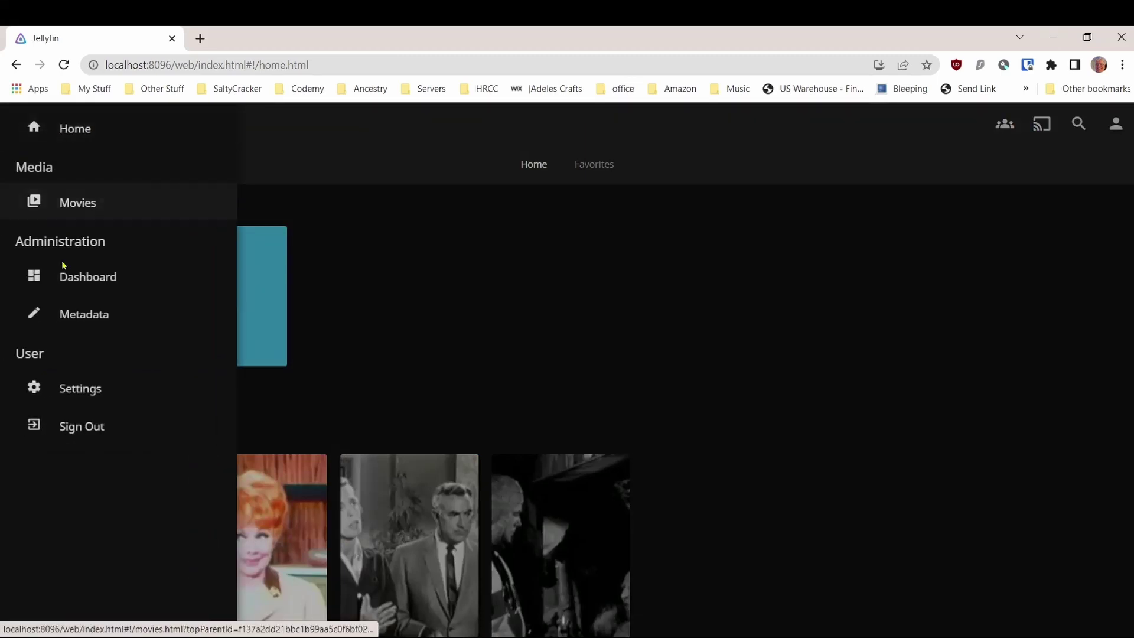
pyautogui.click(71, 282)
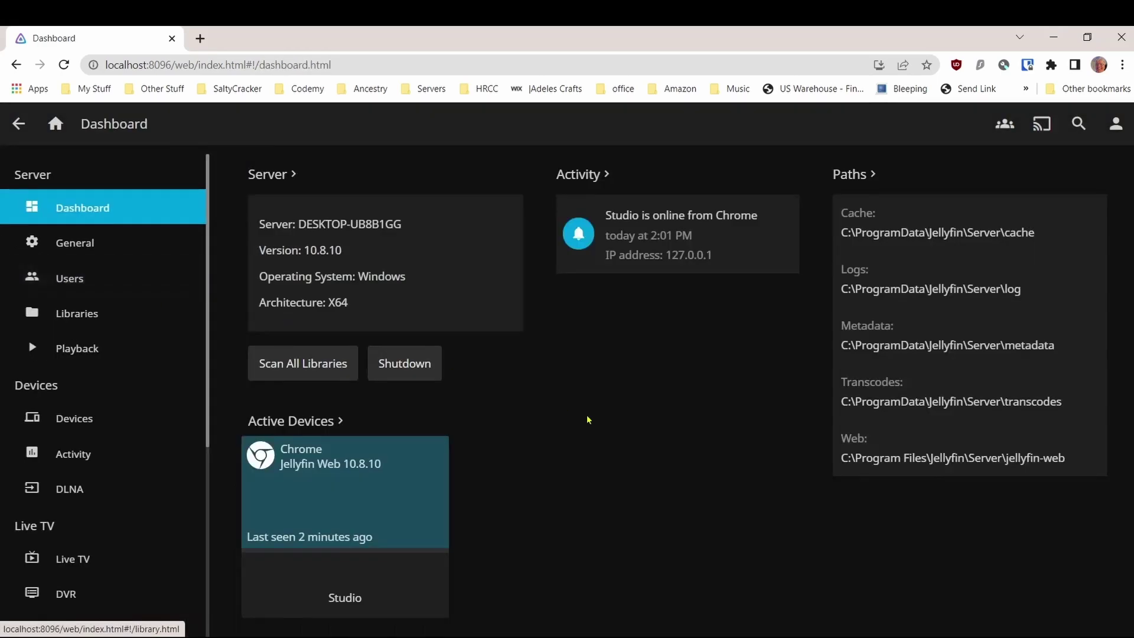
pyautogui.click(95, 319)
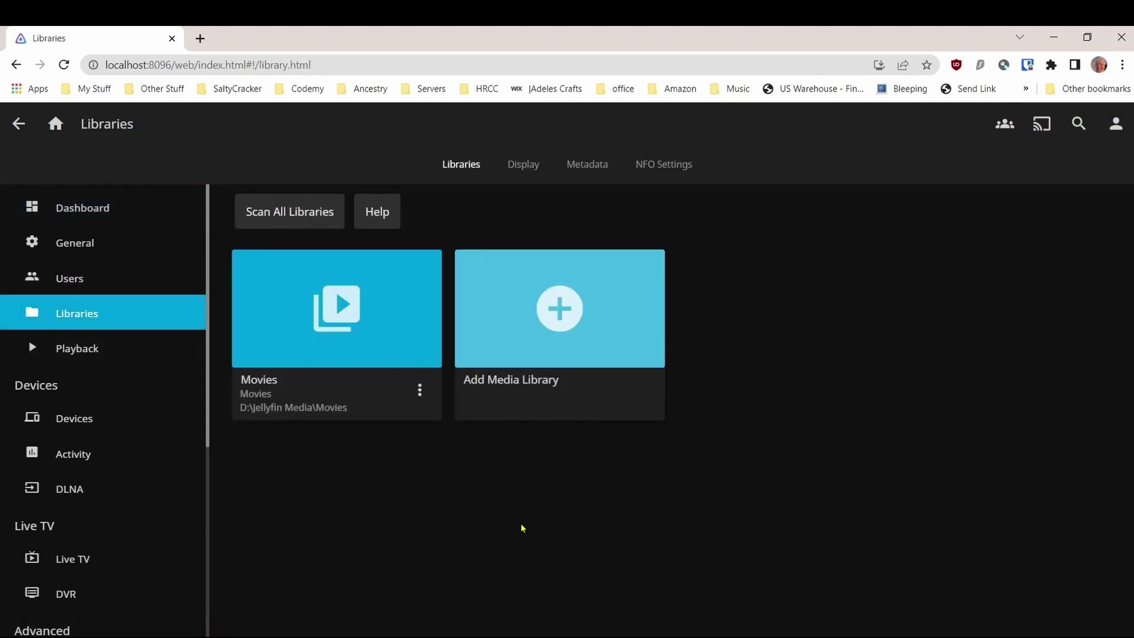
# Start a new media library with content type Books and set its display name to Audiobooks.
pyautogui.click(561, 312)
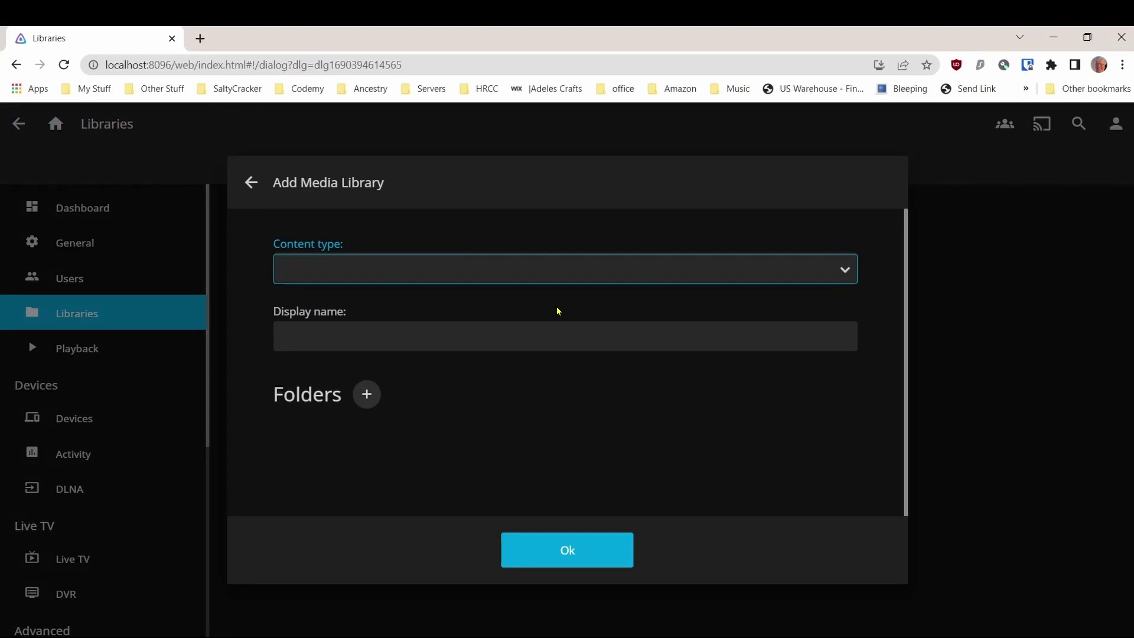
pyautogui.click(846, 272)
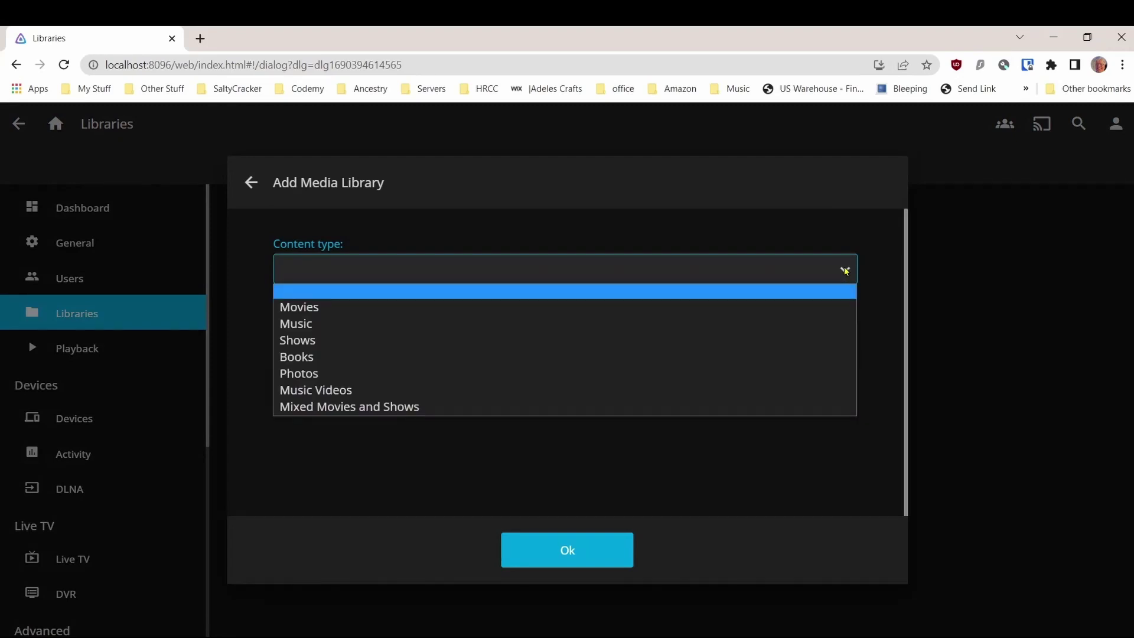
pyautogui.click(770, 357)
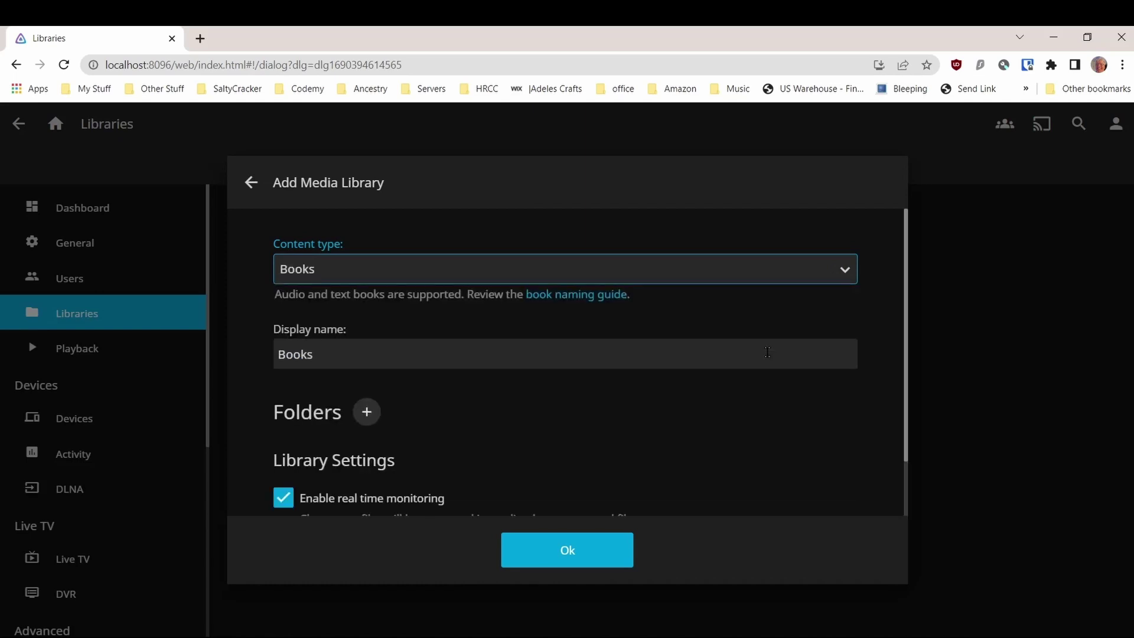
pyautogui.click(442, 360)
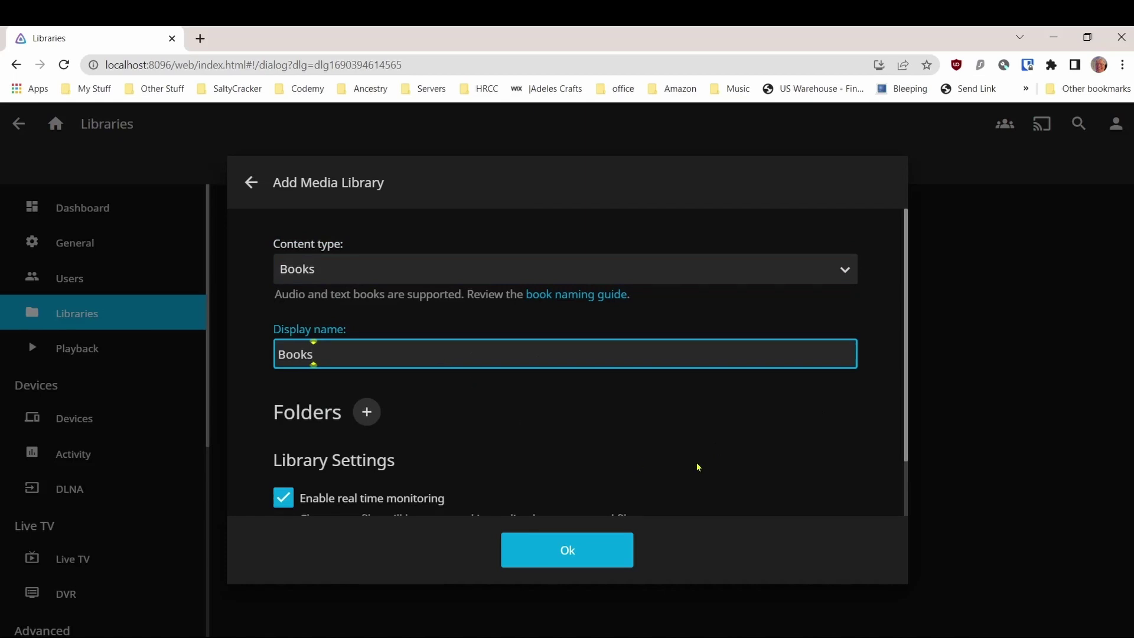
pyautogui.press('BackSpace')
pyautogui.press('BackSpace')
pyautogui.press('BackSpace')
pyautogui.press('BackSpace')
pyautogui.press('BackSpace')
pyautogui.write('Audiobooks')
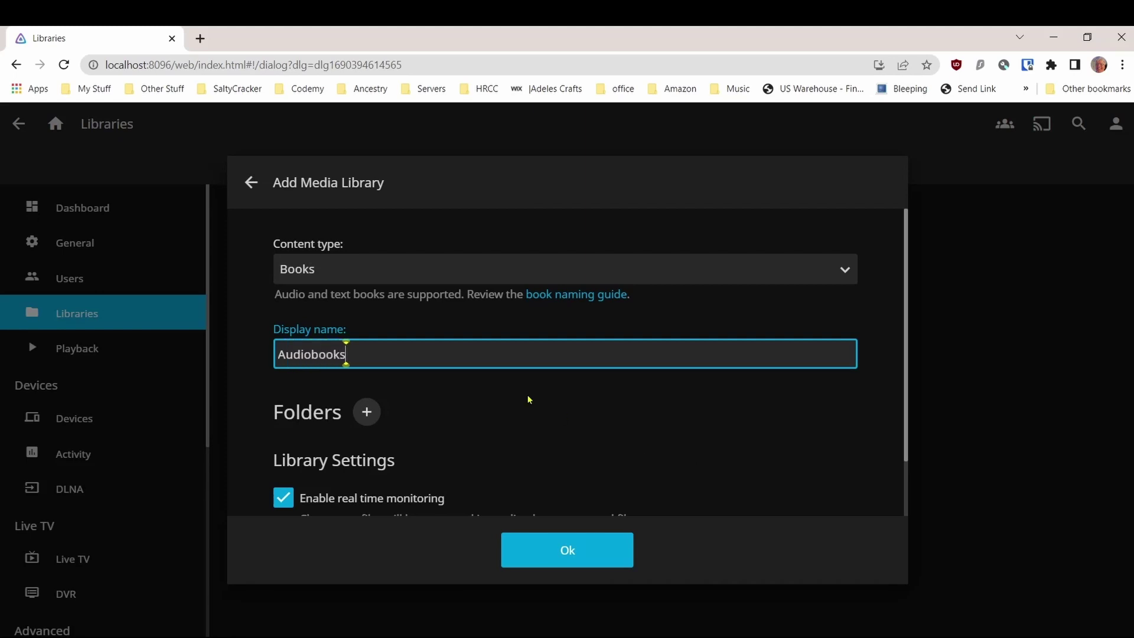
# Add the folder D:\Jellyfin Media\Audiobooks to the new Audiobooks library.
pyautogui.click(364, 412)
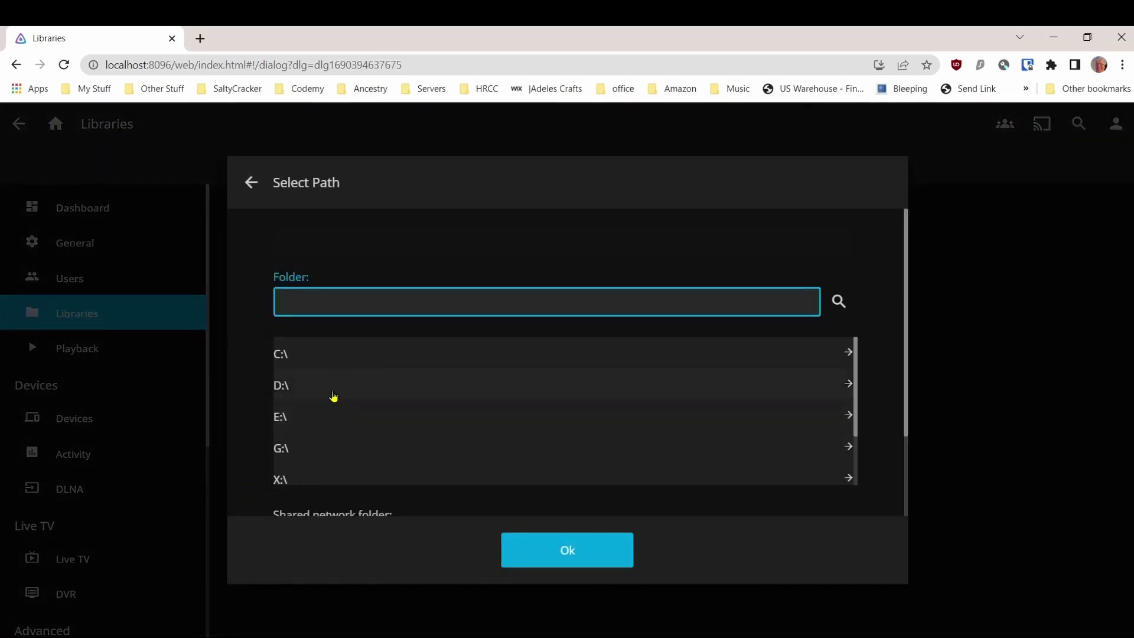
pyautogui.click(334, 396)
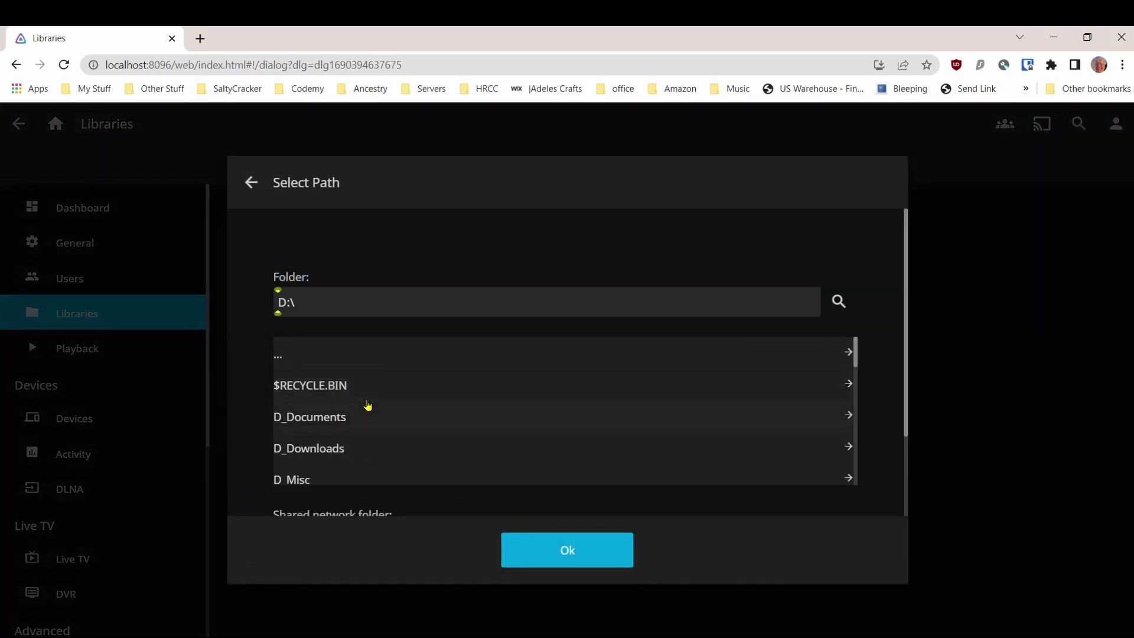
pyautogui.scroll(-2, 387, 406)
pyautogui.scroll(-3, 387, 406)
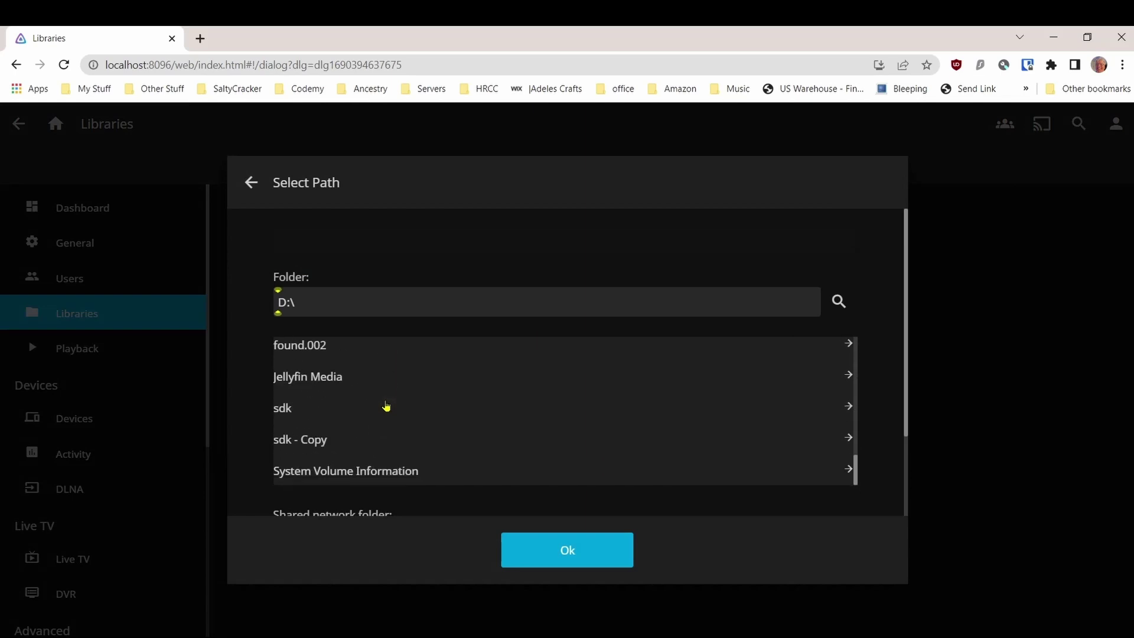
pyautogui.click(343, 384)
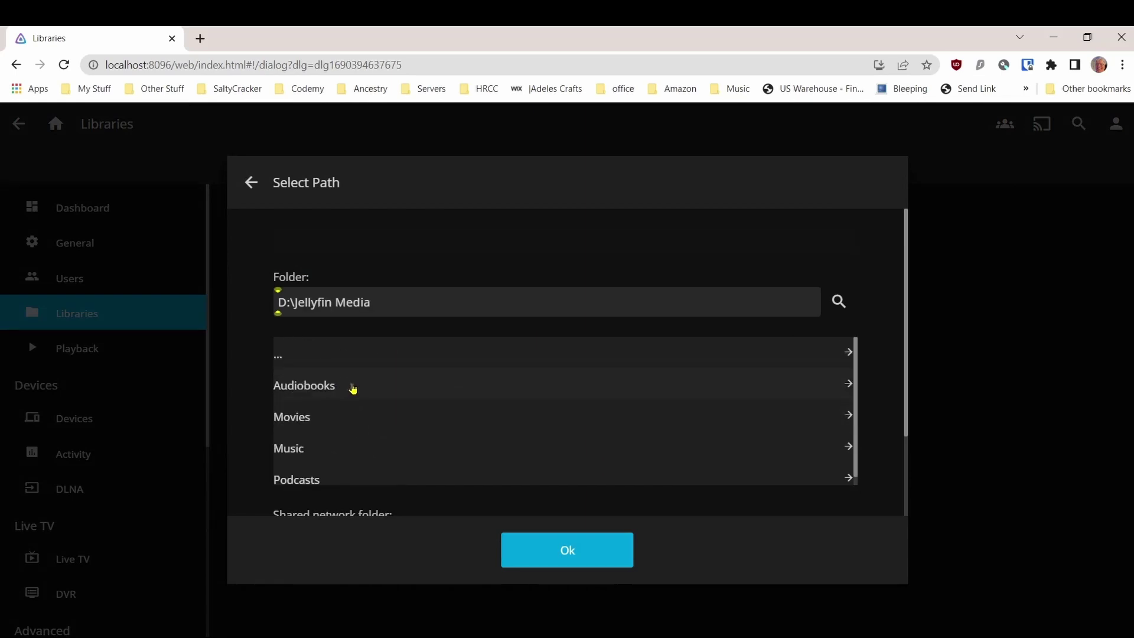
pyautogui.click(347, 387)
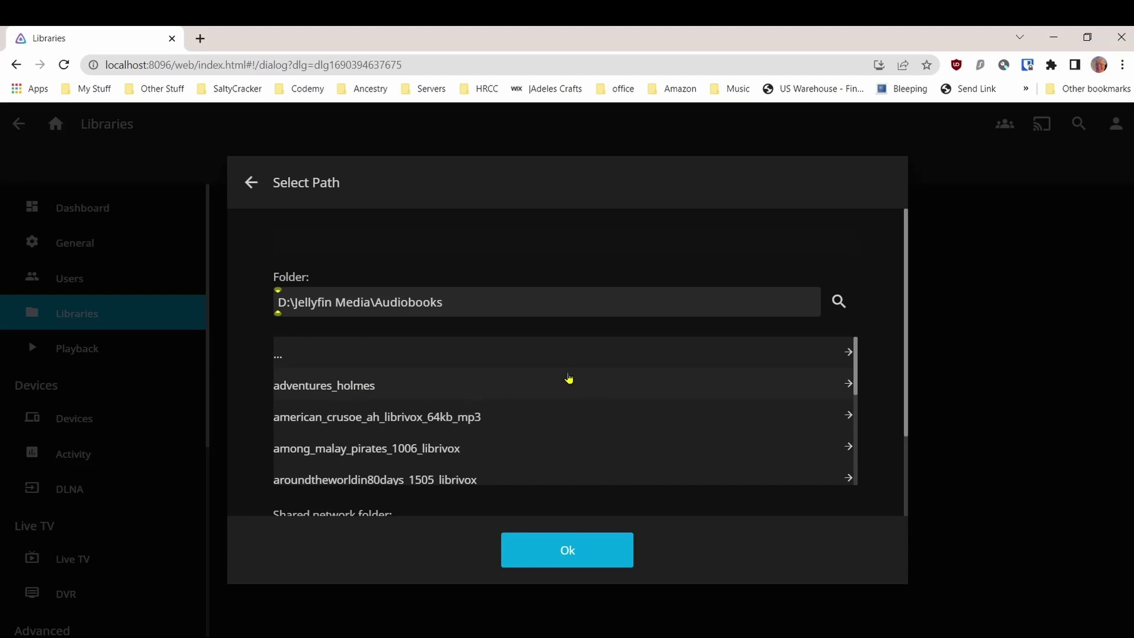
pyautogui.scroll(-1, 594, 399)
pyautogui.scroll(-4, 593, 399)
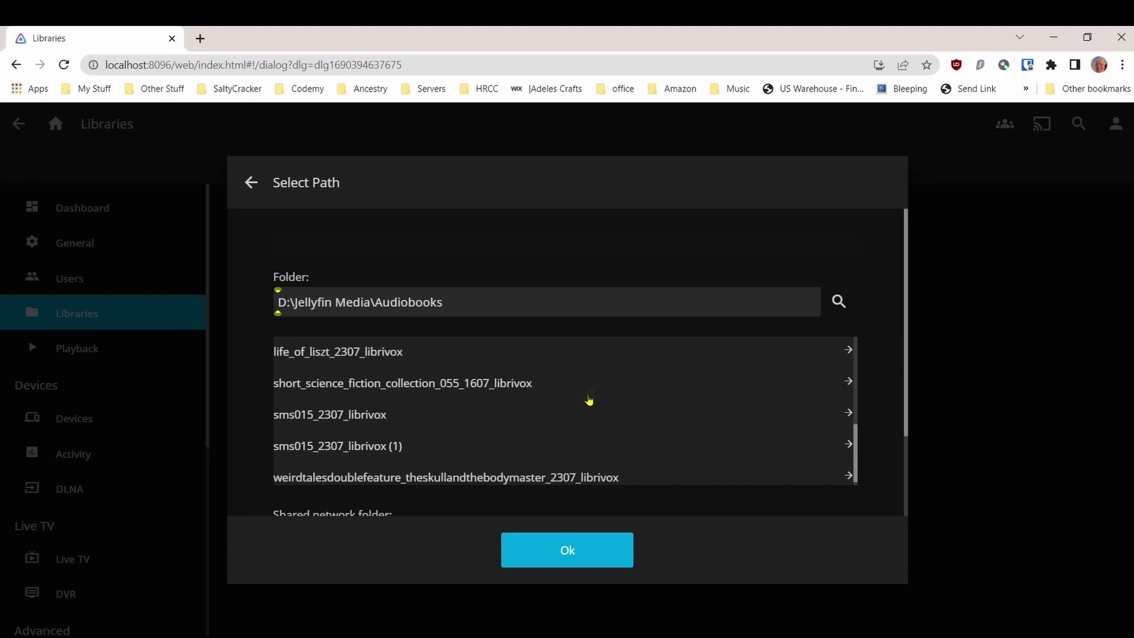
pyautogui.scroll(2, 585, 407)
pyautogui.scroll(5, 586, 407)
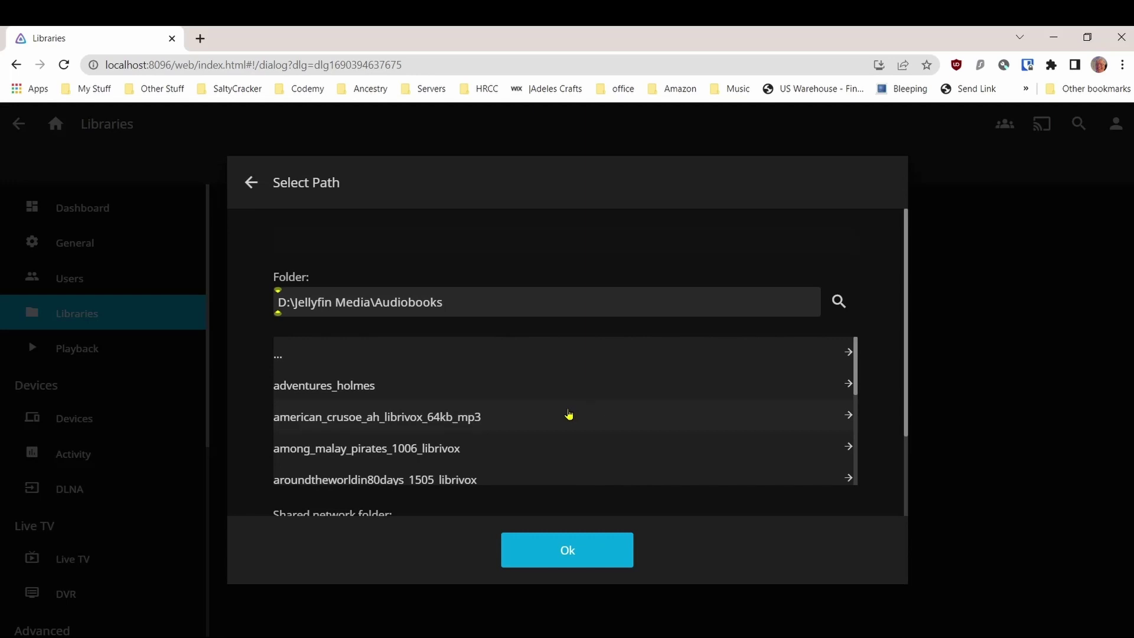
pyautogui.click(546, 554)
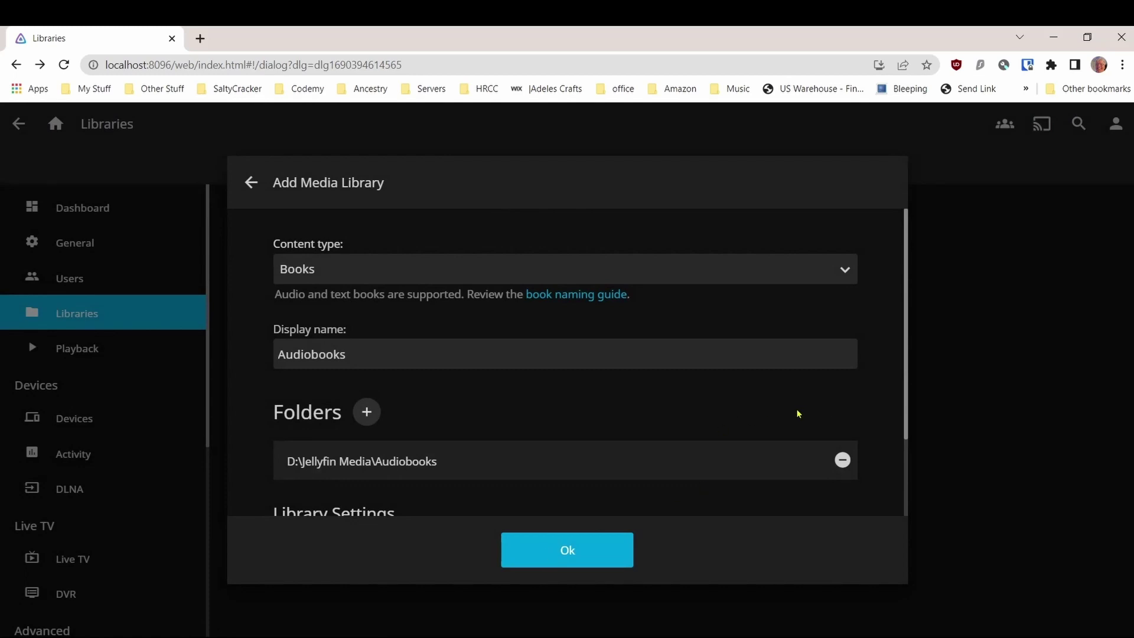
# Review the Audiobooks library settings, keep real time monitoring enabled and save the library.
pyautogui.scroll(-4, 799, 408)
pyautogui.scroll(2, 801, 412)
pyautogui.scroll(2, 802, 412)
pyautogui.scroll(-4, 583, 389)
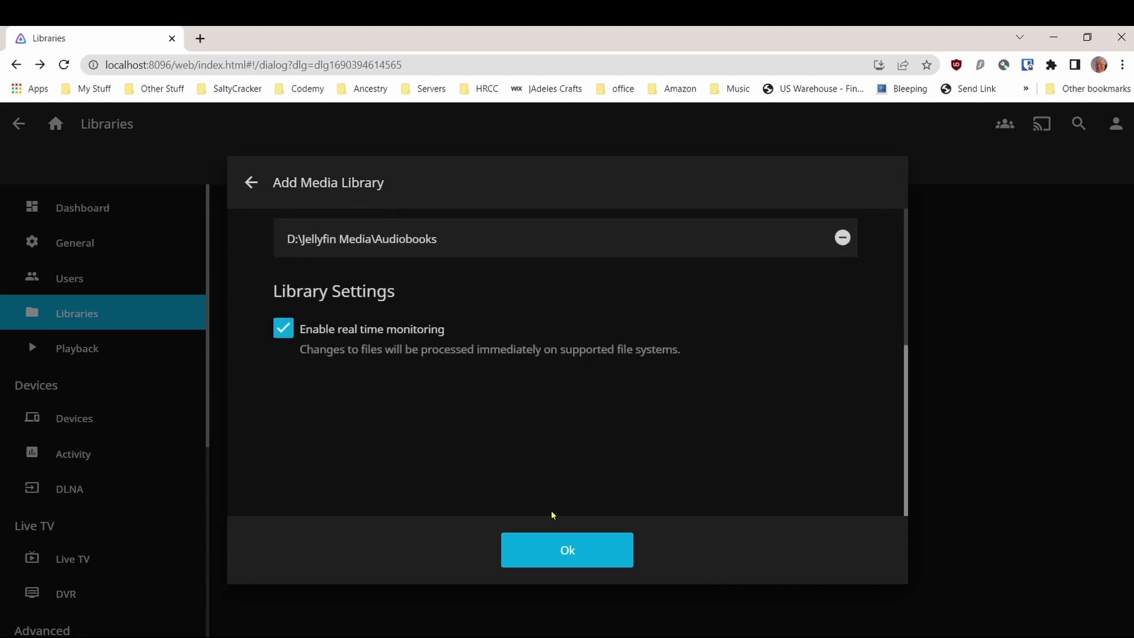
pyautogui.click(550, 559)
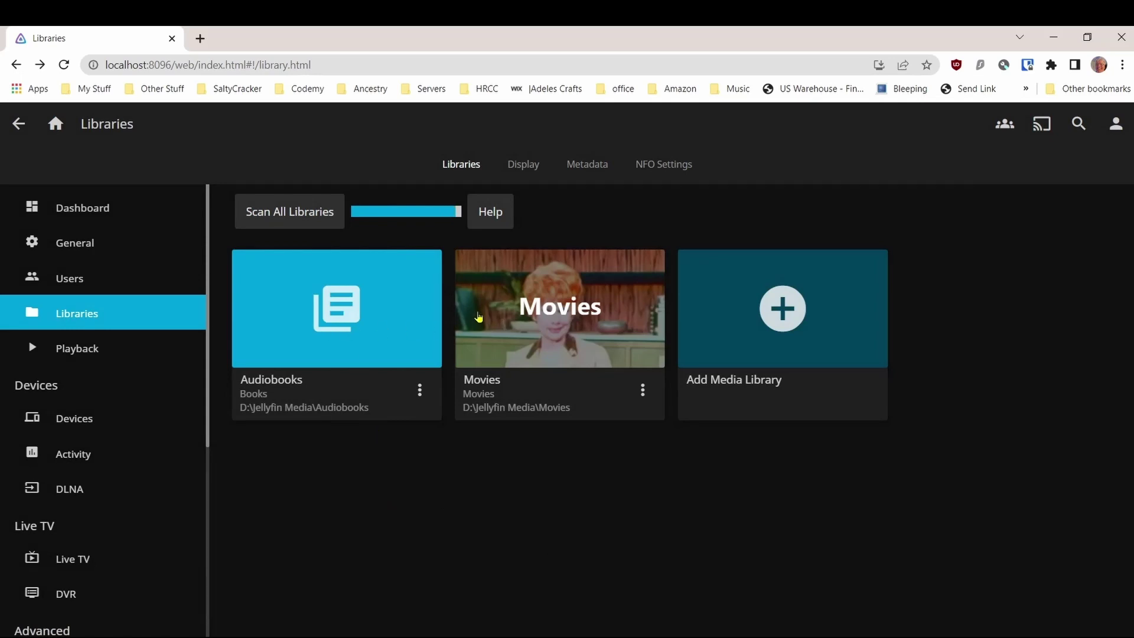
# Create a library of content type Music with the default name Music, using the folder D:\Jellyfin Media\Music.
pyautogui.click(779, 312)
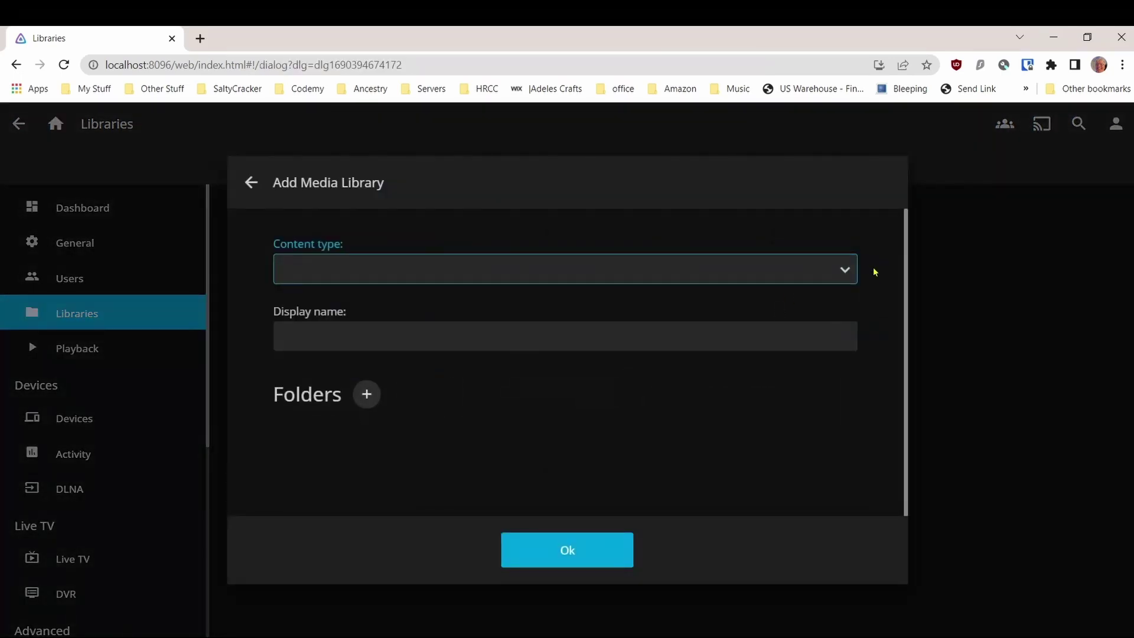
pyautogui.click(846, 271)
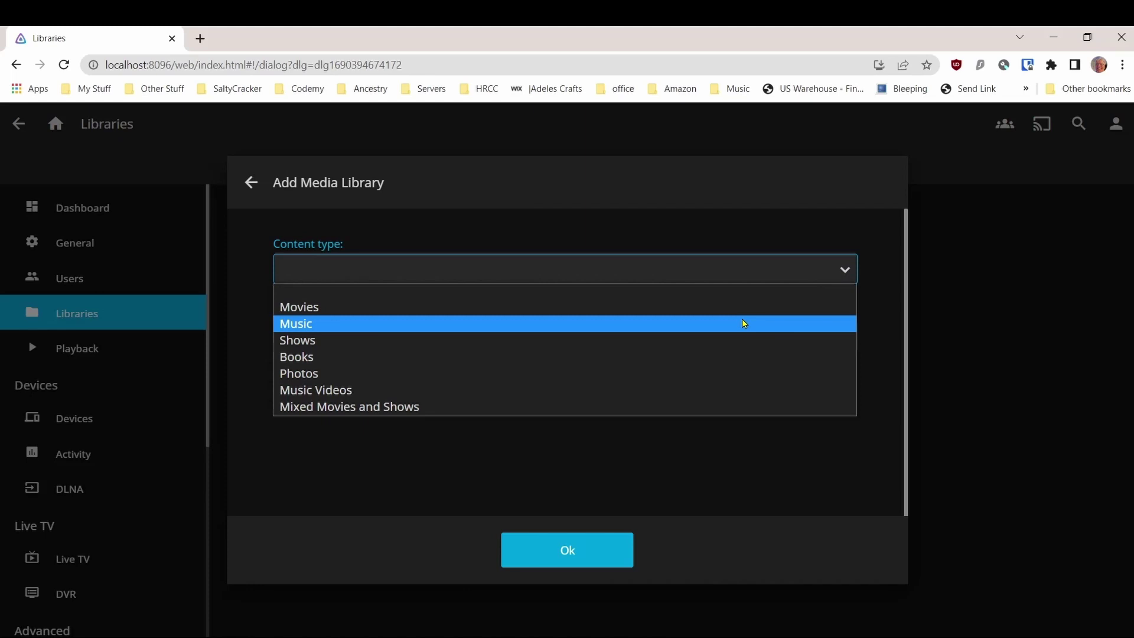
pyautogui.click(743, 322)
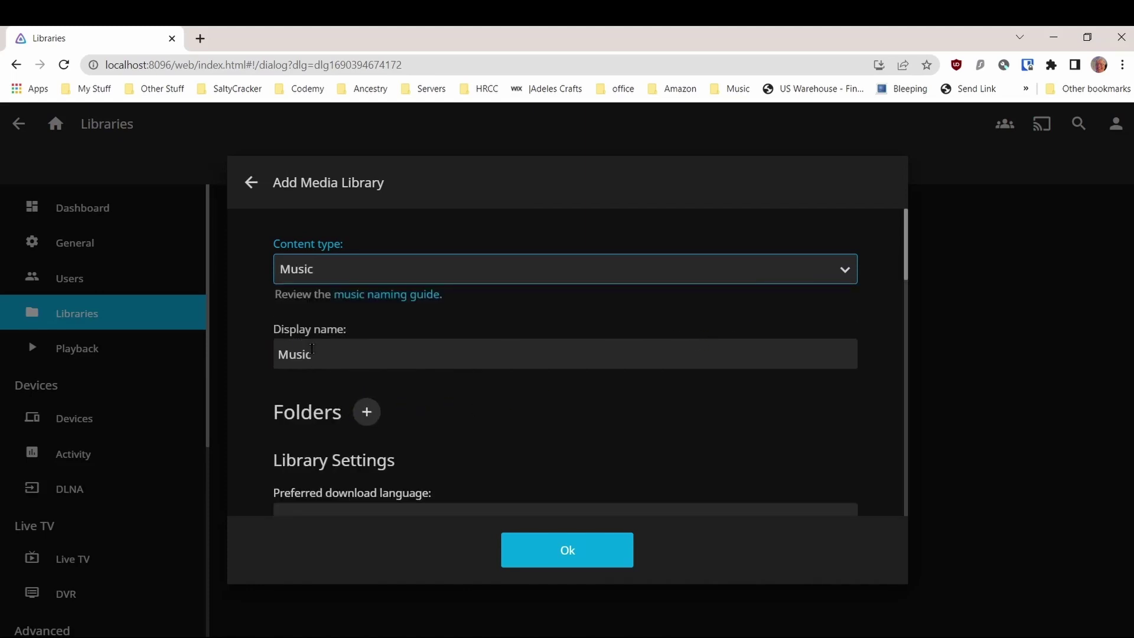
pyautogui.click(366, 415)
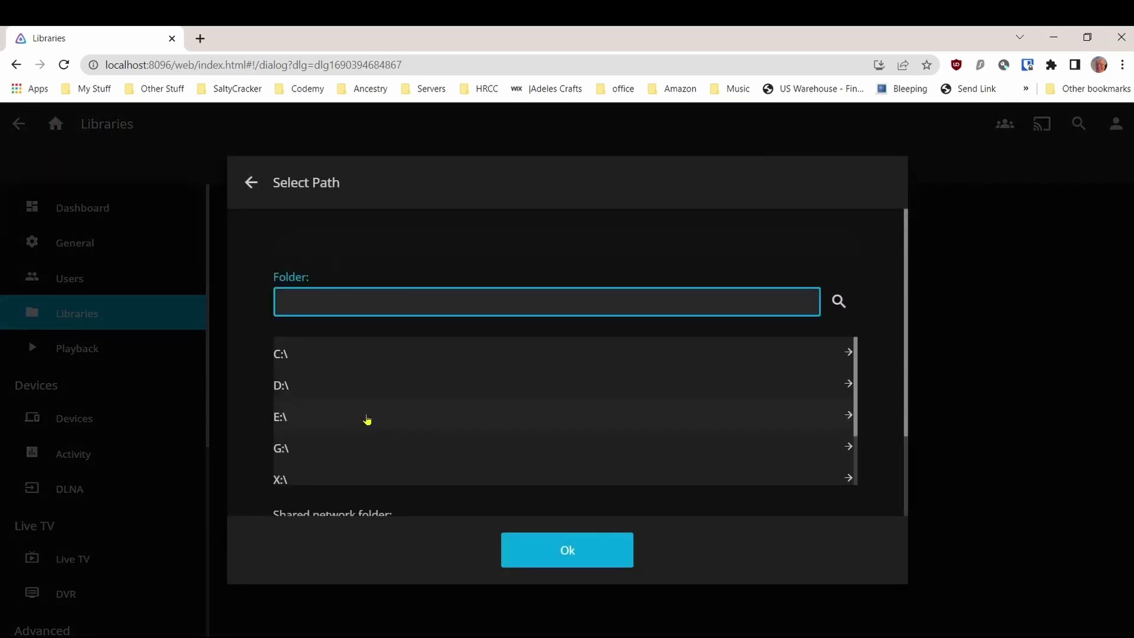
pyautogui.click(353, 397)
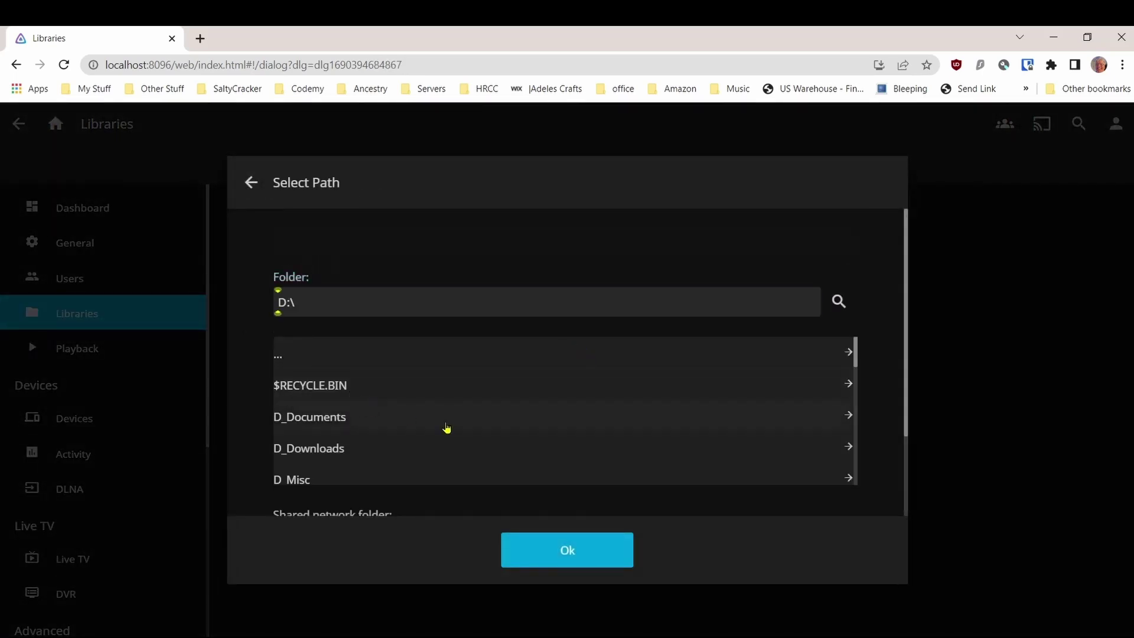
pyautogui.scroll(-5, 425, 410)
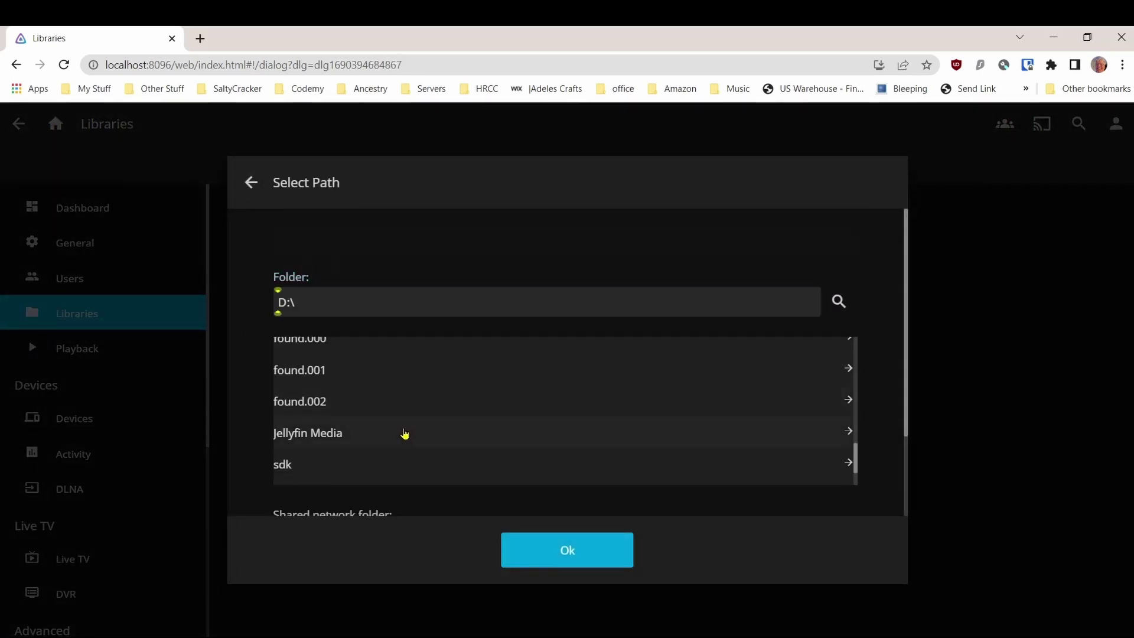
pyautogui.click(402, 436)
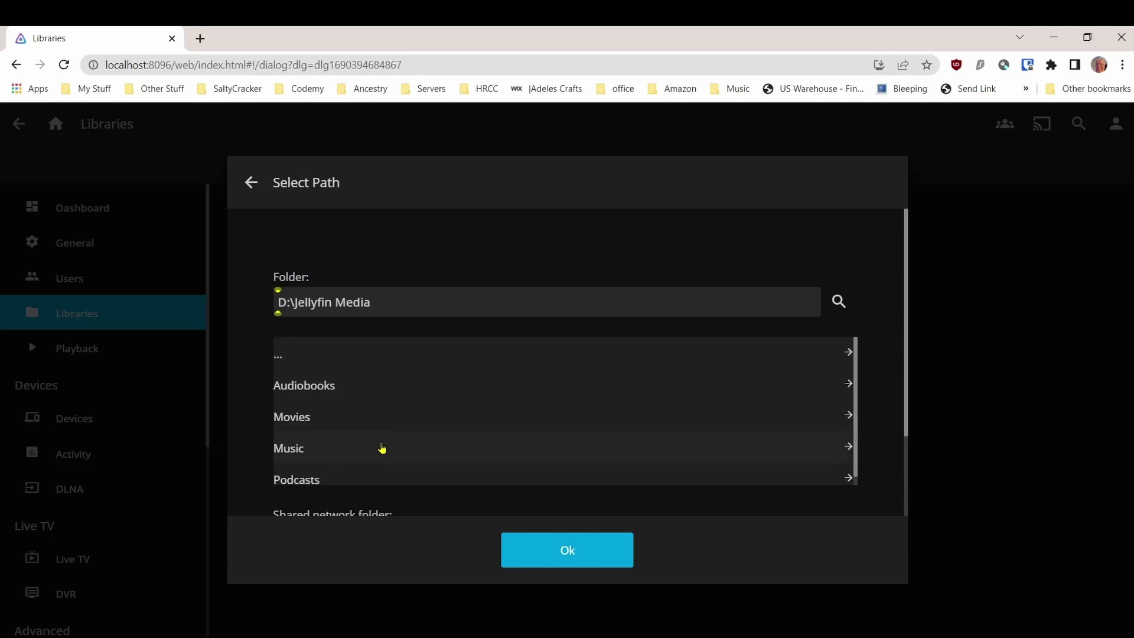
pyautogui.click(383, 449)
pyautogui.click(591, 551)
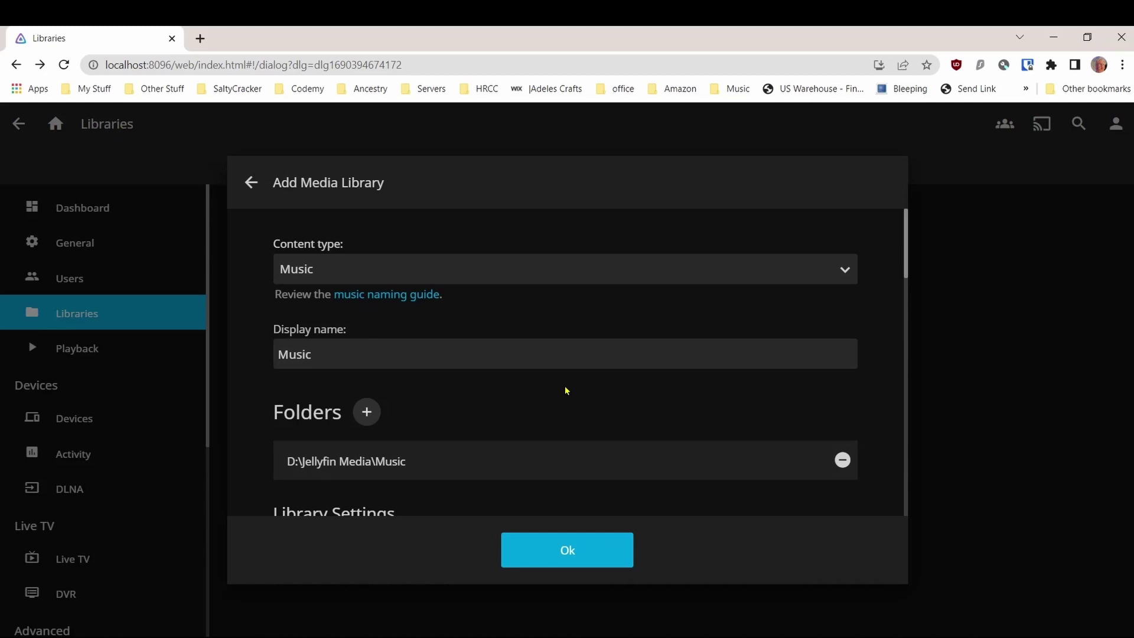
pyautogui.click(553, 552)
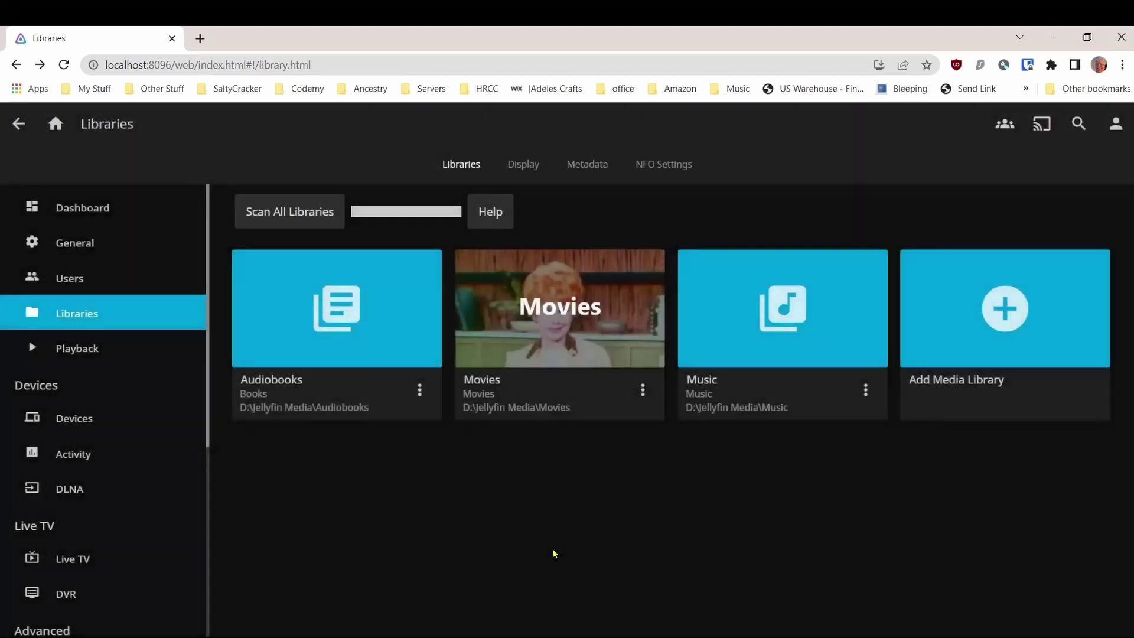
# Start another media library with content type Music and set its display name to Podcasts.
pyautogui.click(1017, 307)
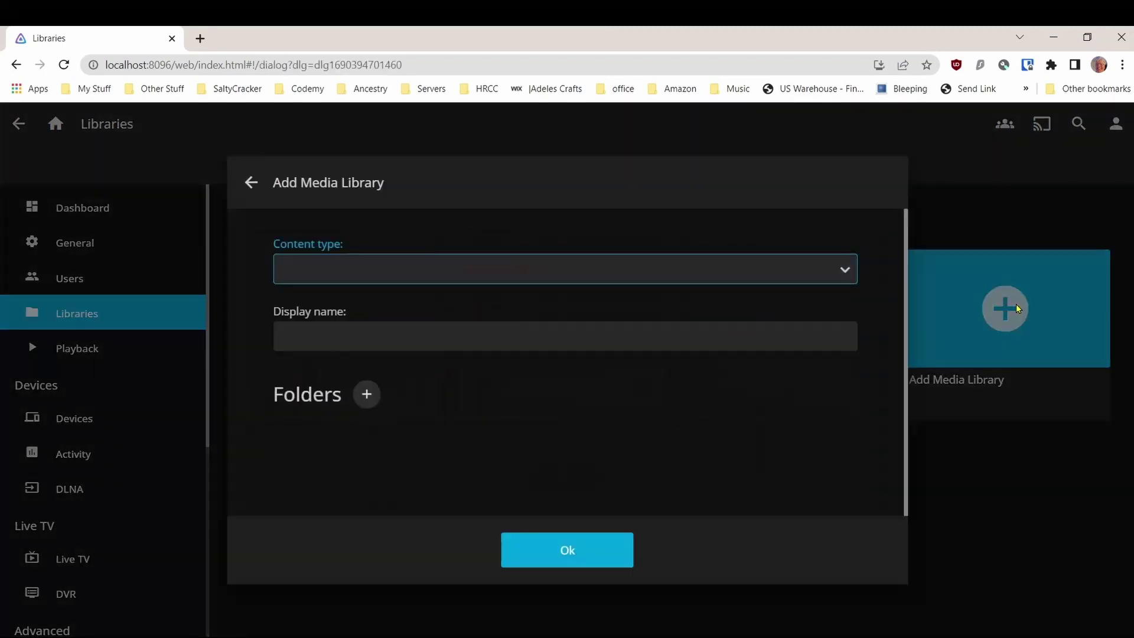
pyautogui.click(844, 269)
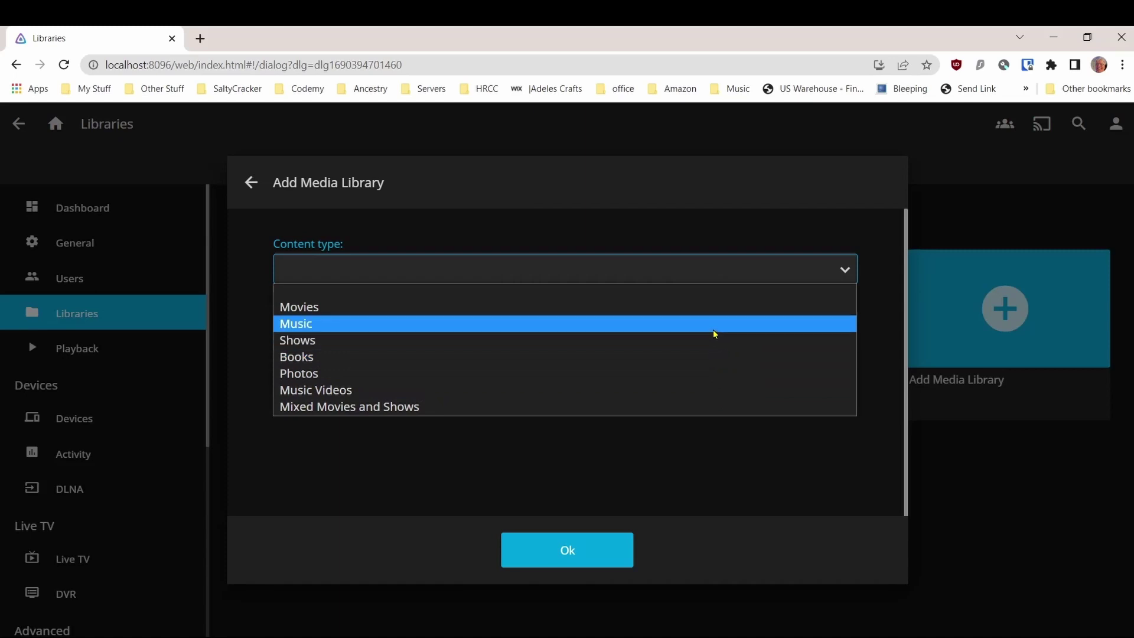
pyautogui.click(680, 326)
pyautogui.click(310, 355)
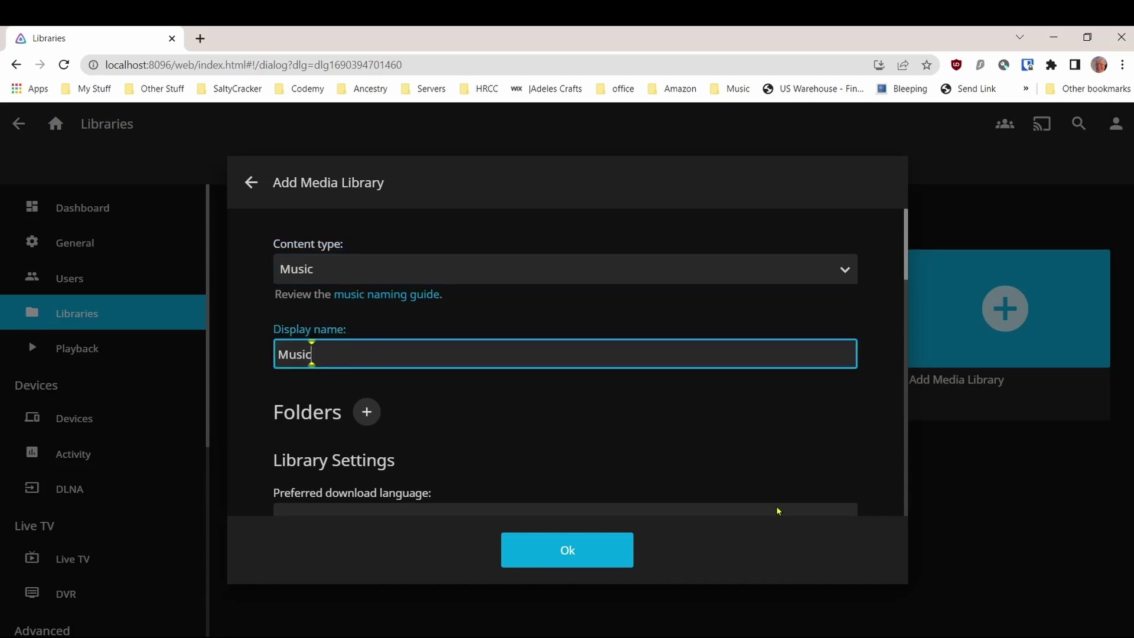
pyautogui.press('BackSpace')
pyautogui.press('BackSpace')
pyautogui.press('BackSpace')
pyautogui.press('BackSpace')
pyautogui.press('BackSpace')
pyautogui.write('Podcasts')
# Add the folder D:\Jellyfin Media\Podcasts to the new Podcasts library and save the library.
pyautogui.click(371, 413)
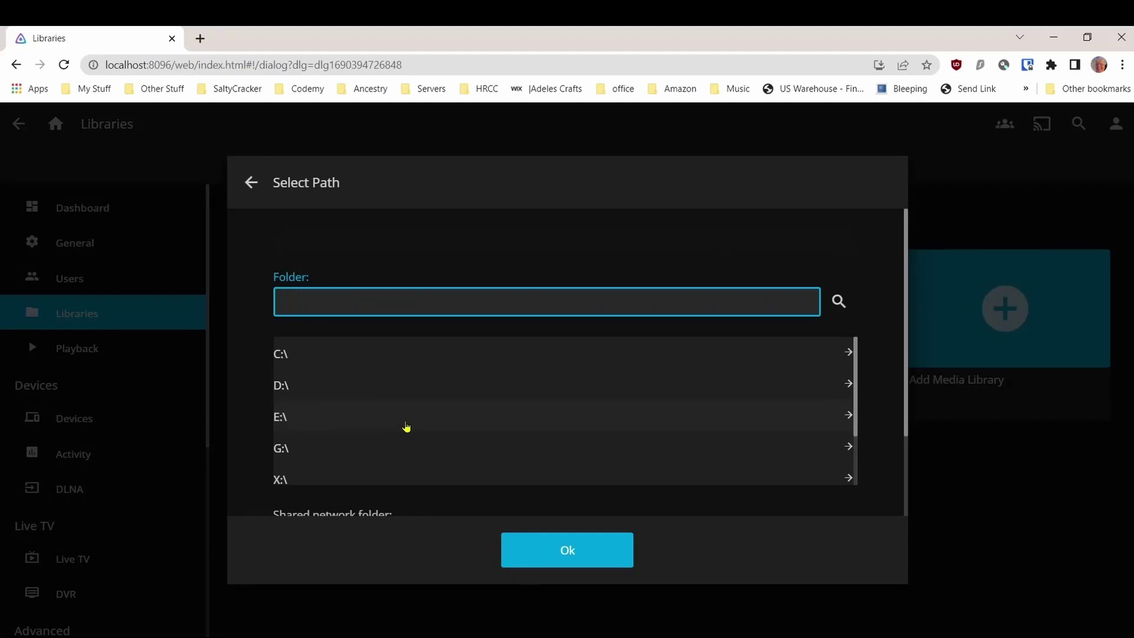
pyautogui.scroll(-1, 405, 428)
pyautogui.scroll(1, 401, 431)
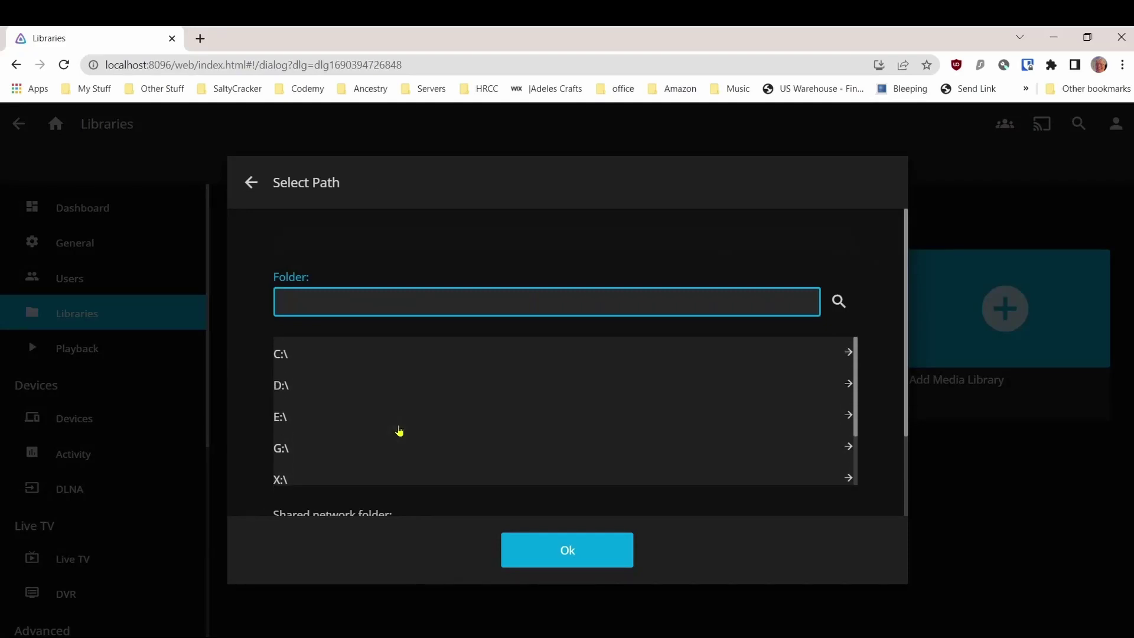
pyautogui.click(367, 394)
pyautogui.scroll(-3, 402, 424)
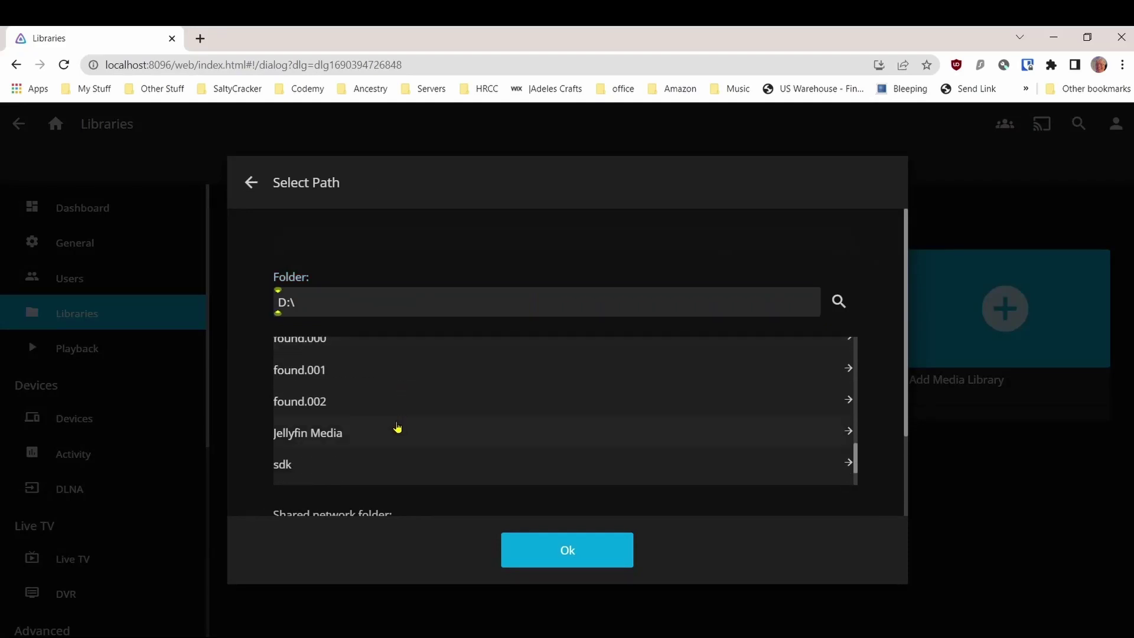
pyautogui.click(392, 433)
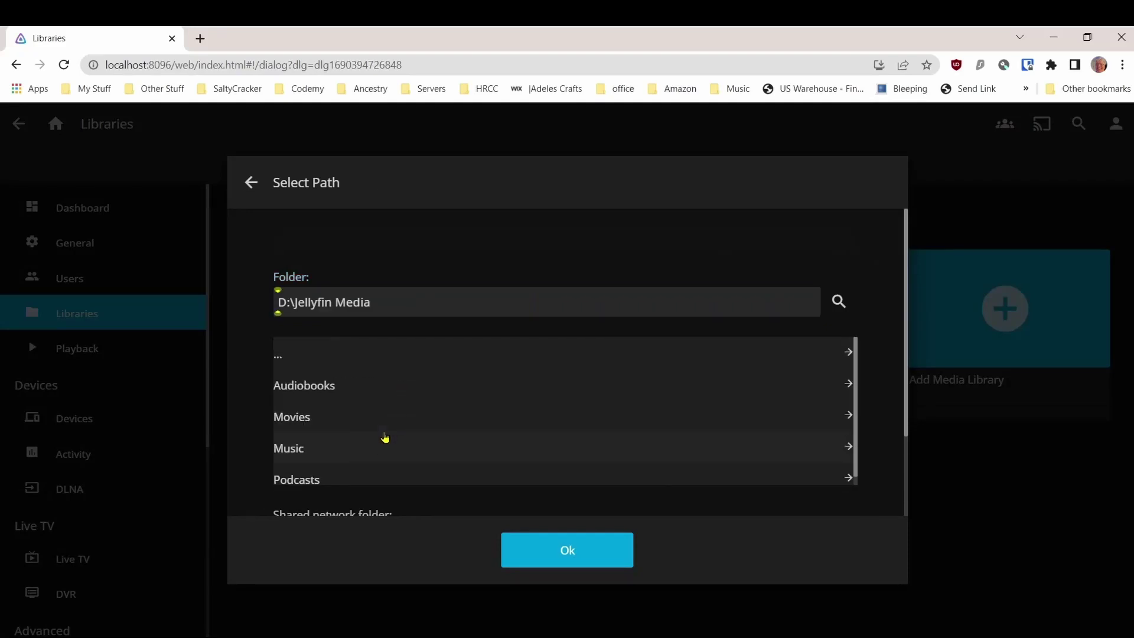
pyautogui.click(363, 480)
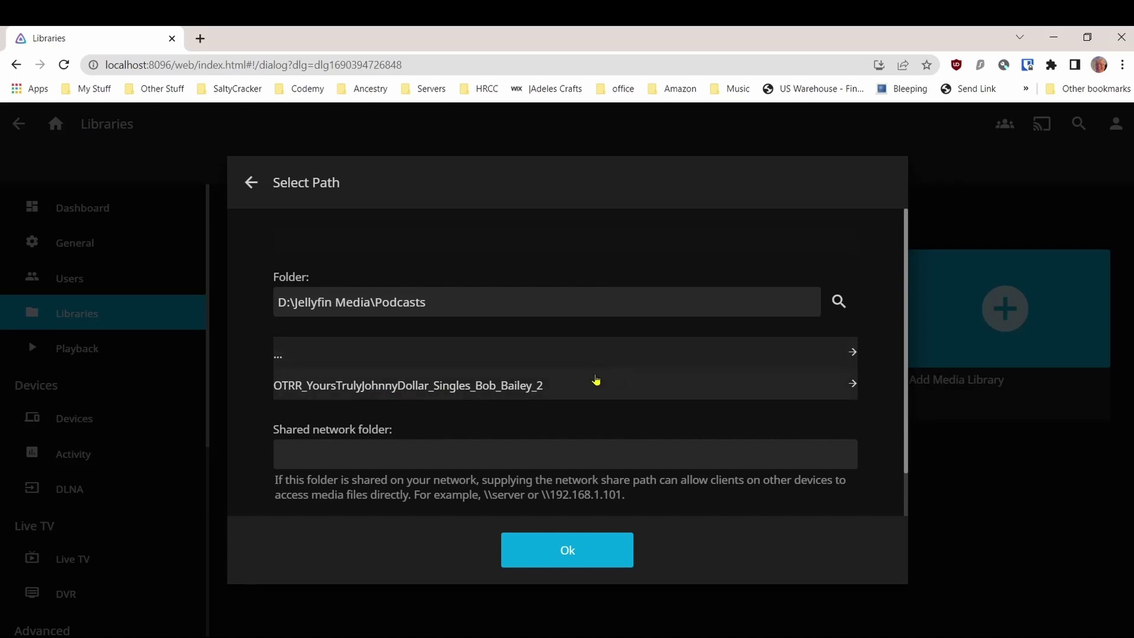
pyautogui.click(559, 562)
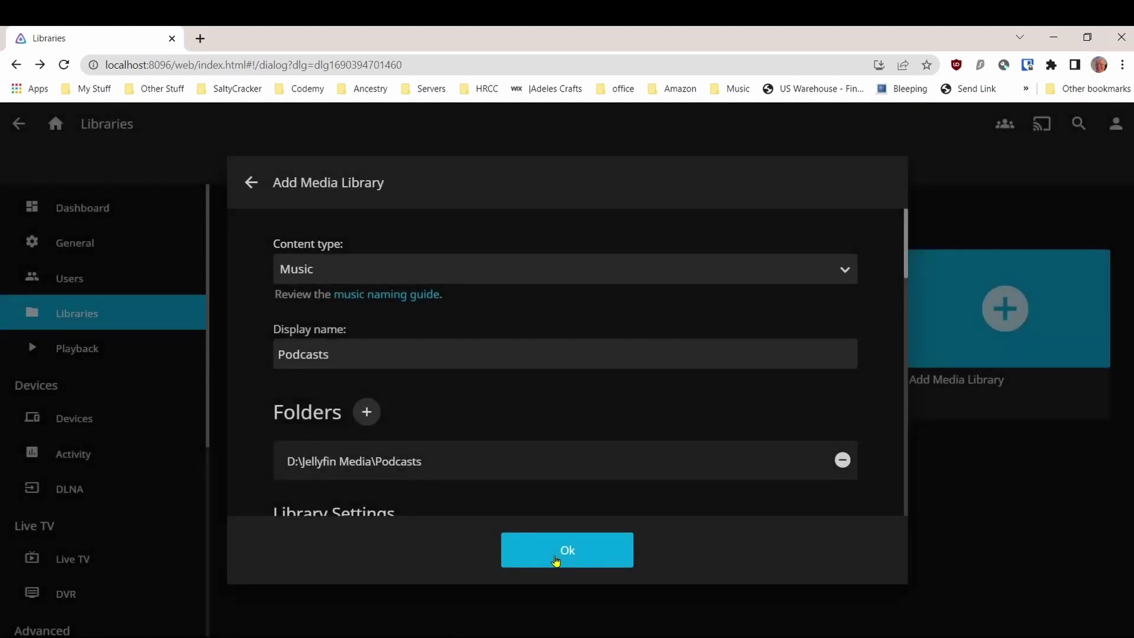
pyautogui.click(555, 560)
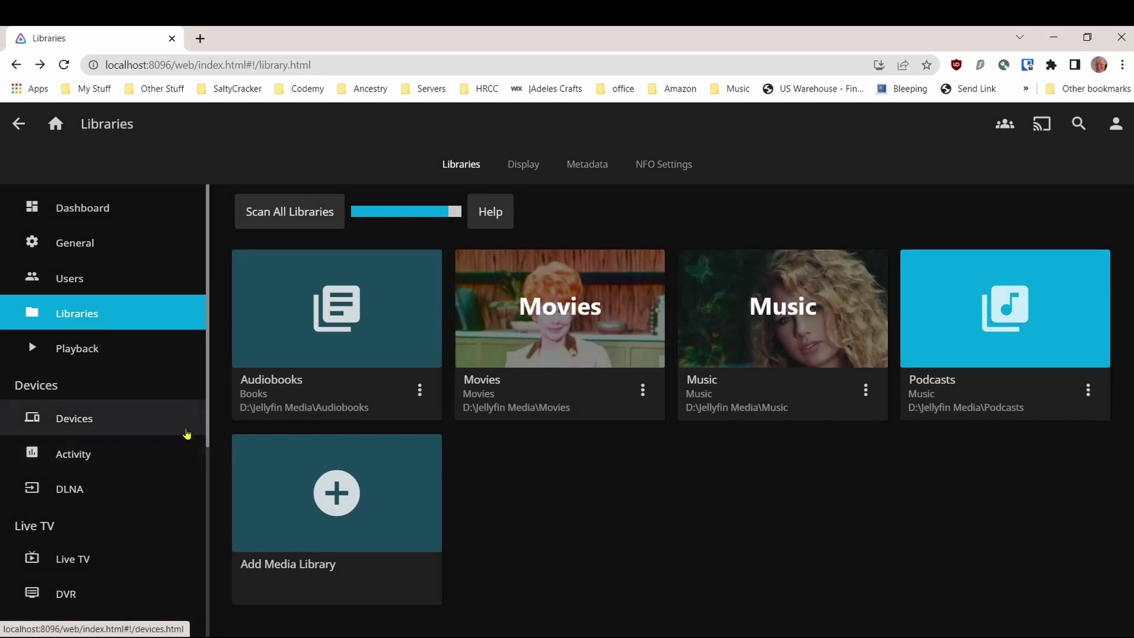
# Check the library scan on the server dashboard, and view the contents of the Music and Movies libraries from the home page.
pyautogui.click(108, 207)
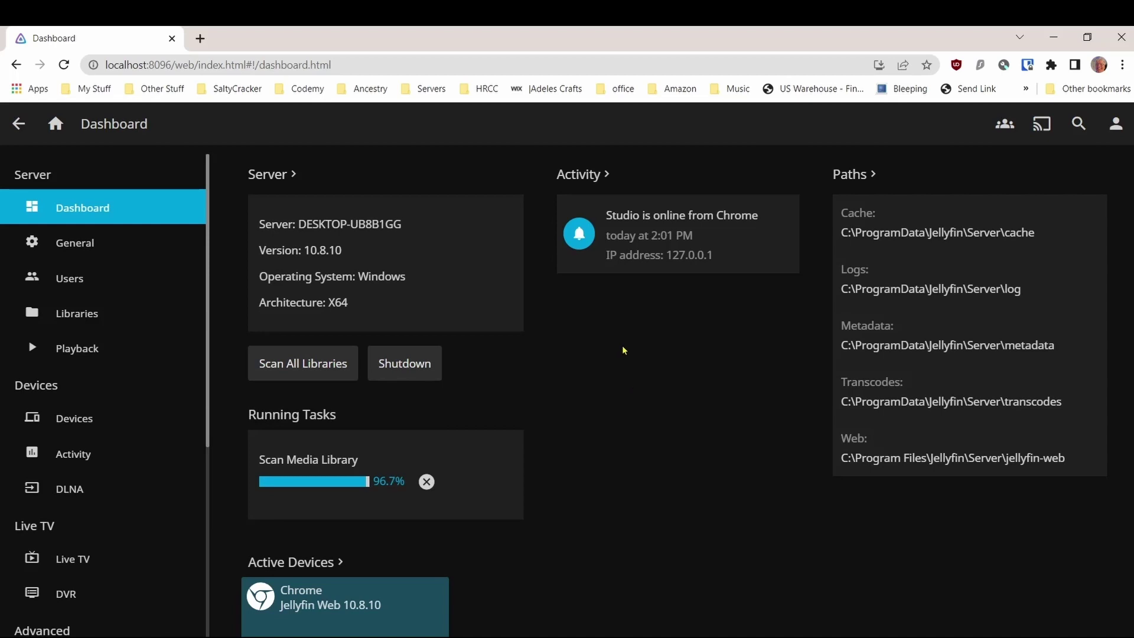
pyautogui.click(56, 124)
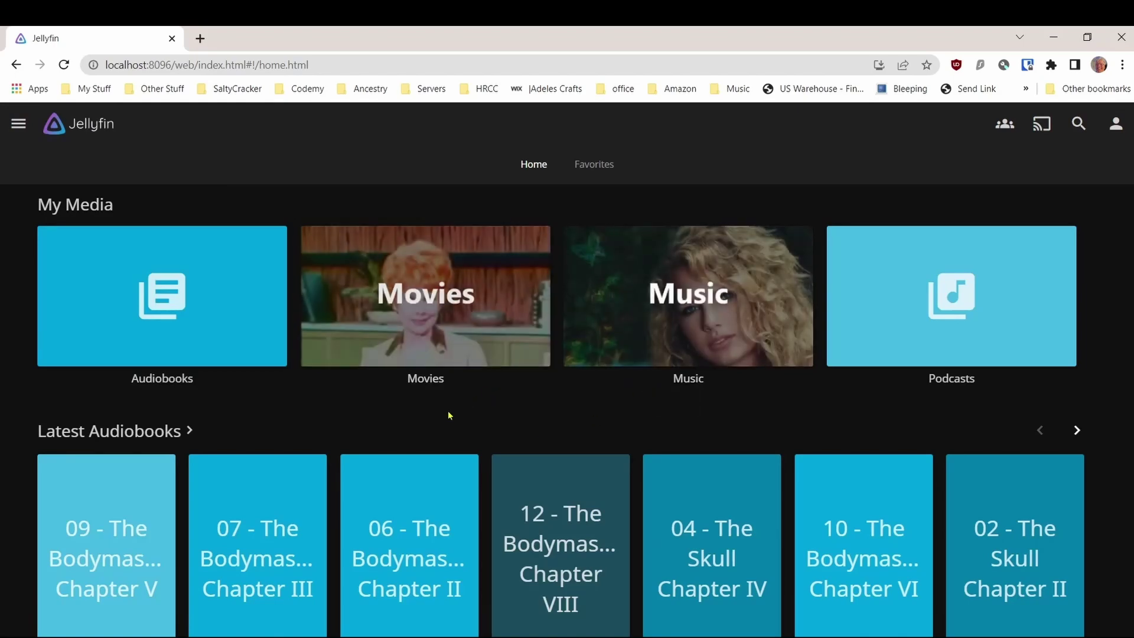
pyautogui.click(723, 334)
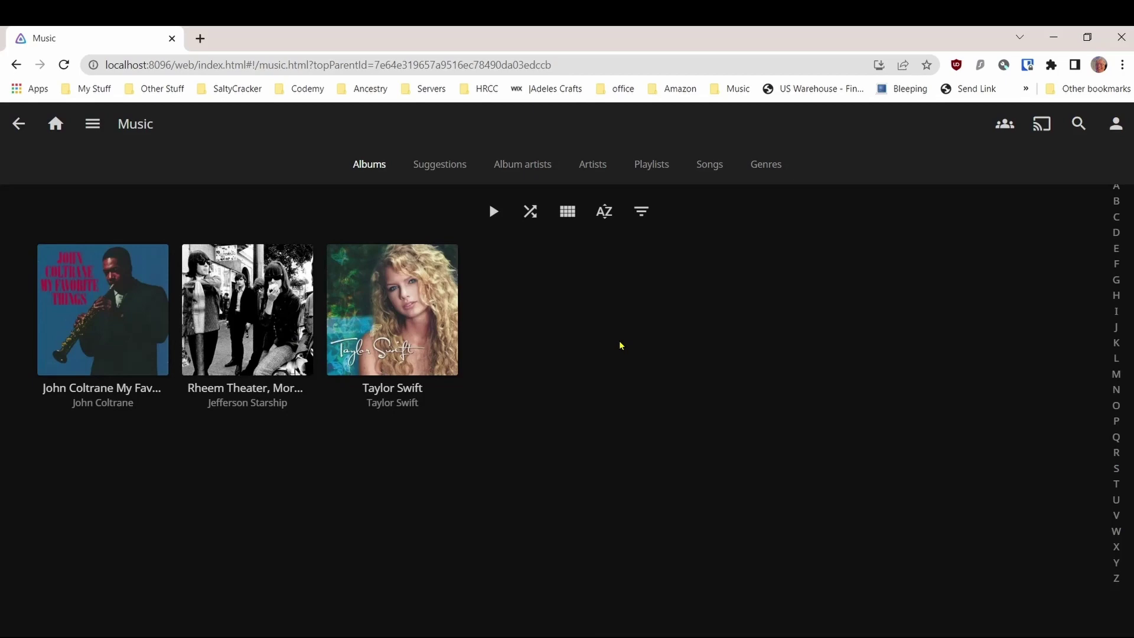
pyautogui.click(49, 124)
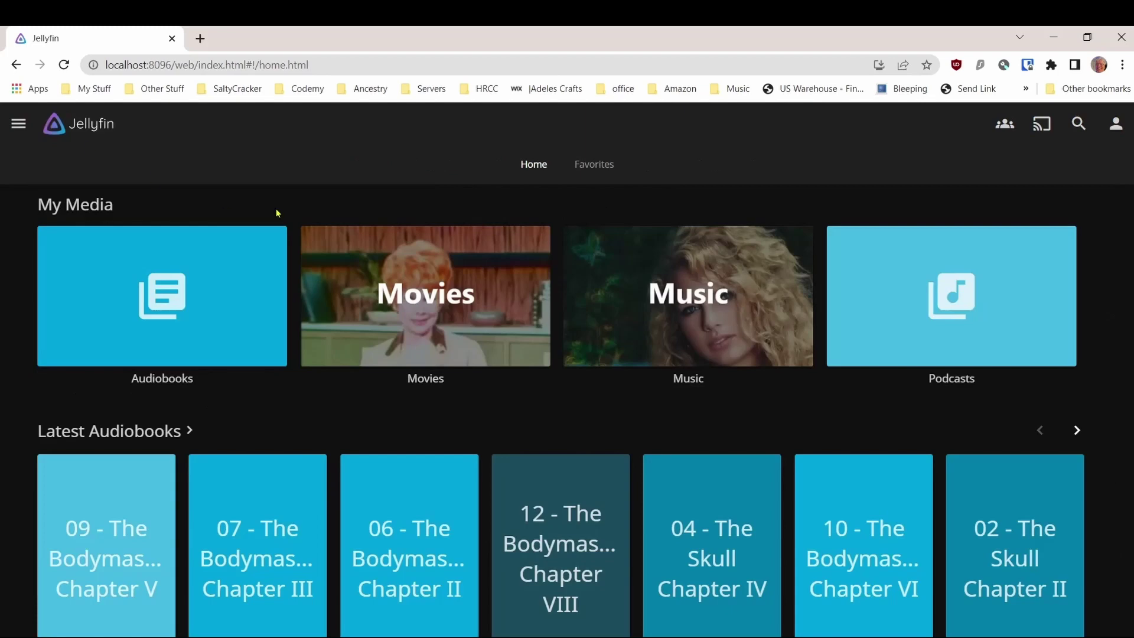
pyautogui.click(419, 264)
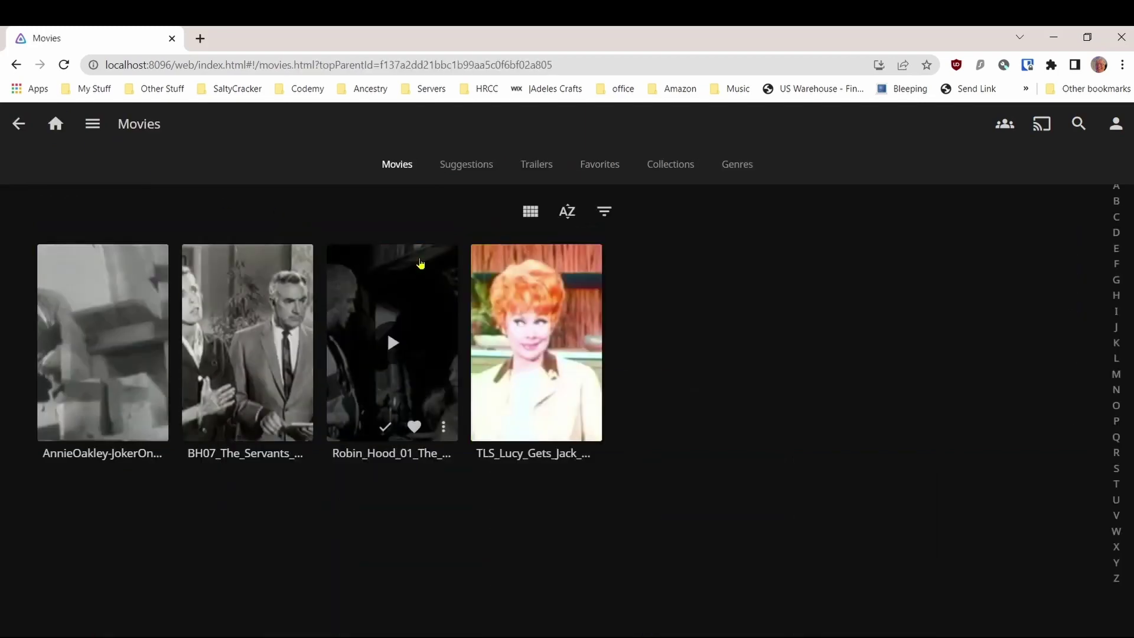
pyautogui.click(56, 125)
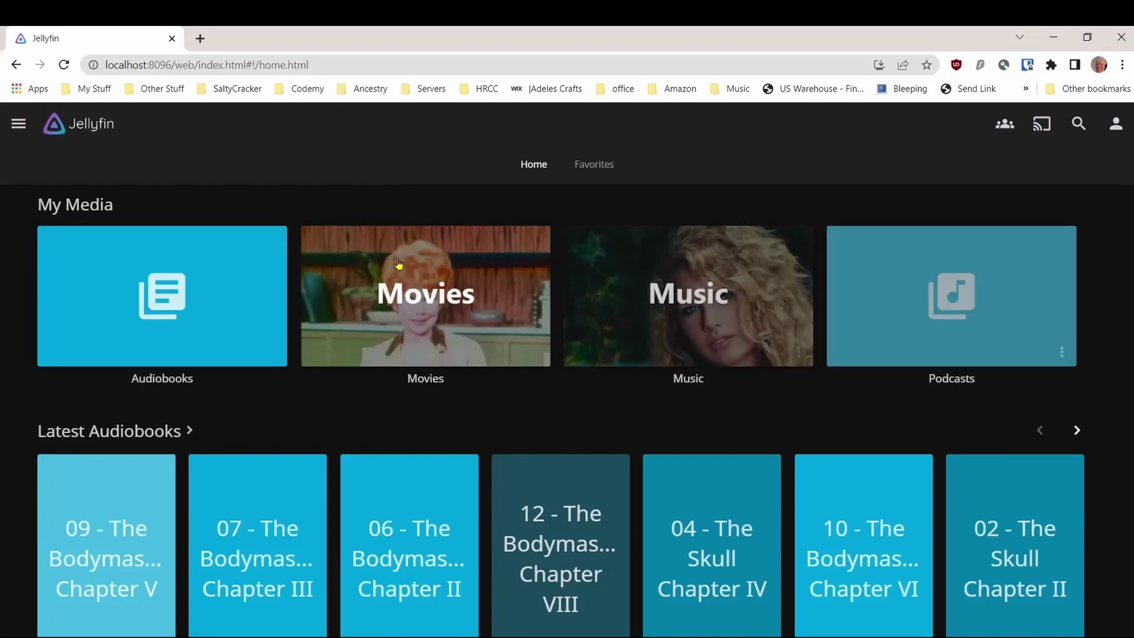
# View the folders of the Audiobooks library and the chapters inside AS13_1504_librivox, and return to the home page.
pyautogui.click(191, 314)
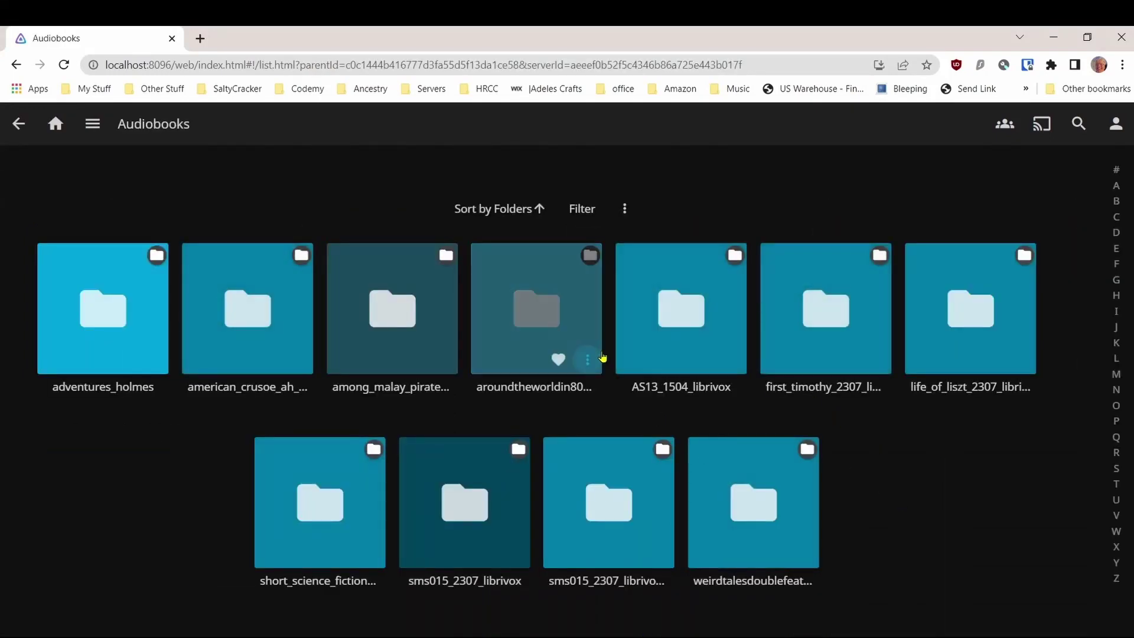
pyautogui.click(639, 344)
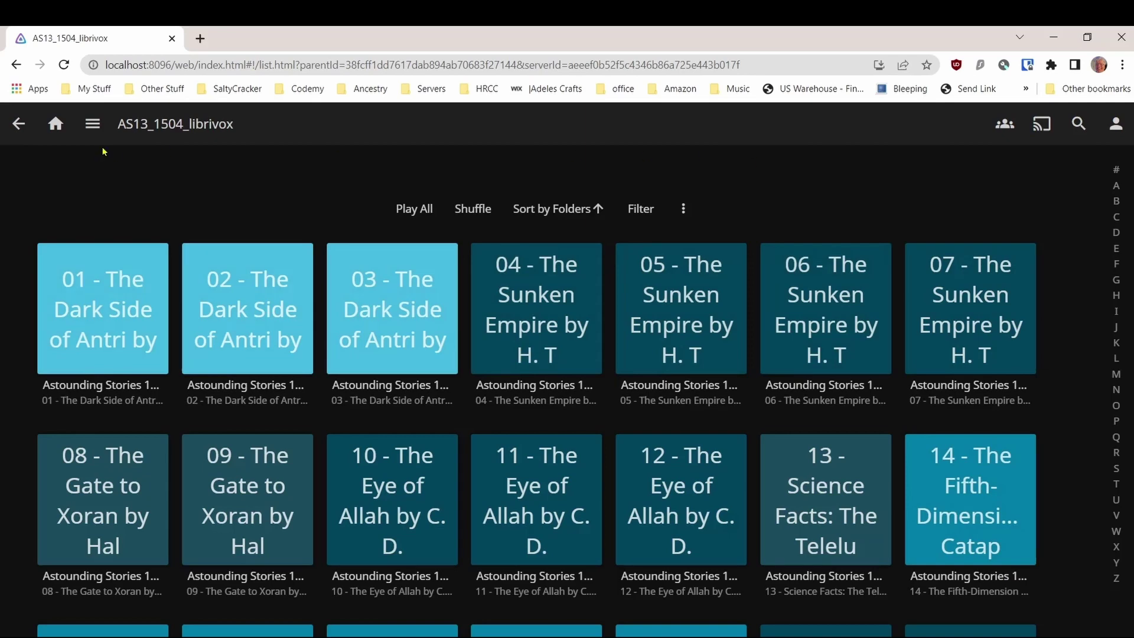
pyautogui.click(55, 123)
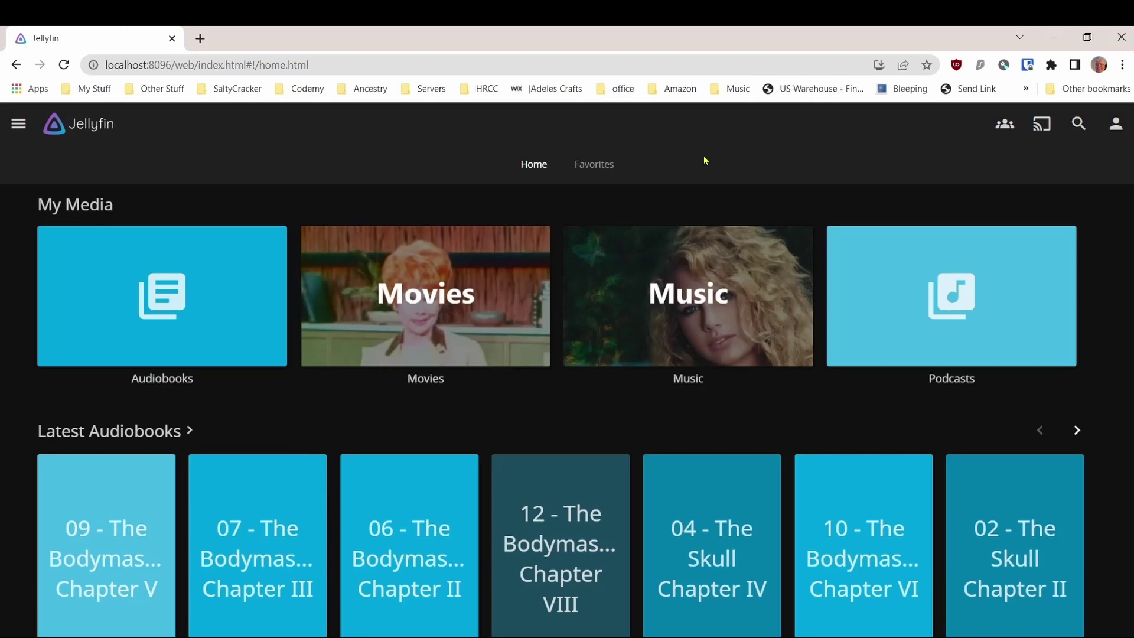
# Open the YTJD V2 album in the Podcasts library and look through its episode list.
pyautogui.click(912, 340)
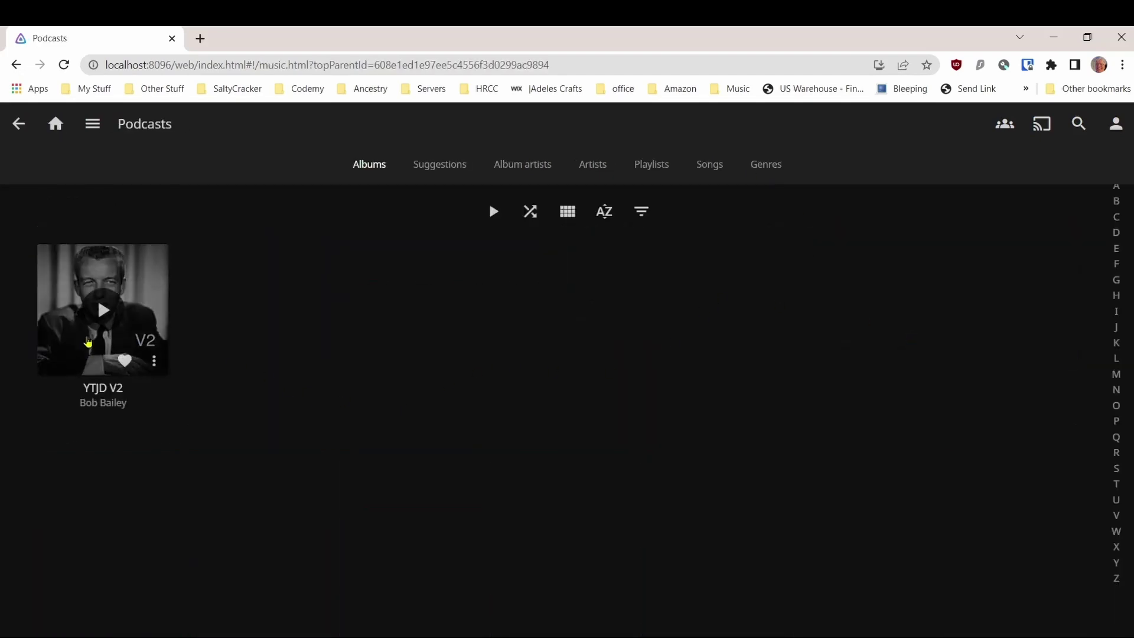
pyautogui.click(73, 349)
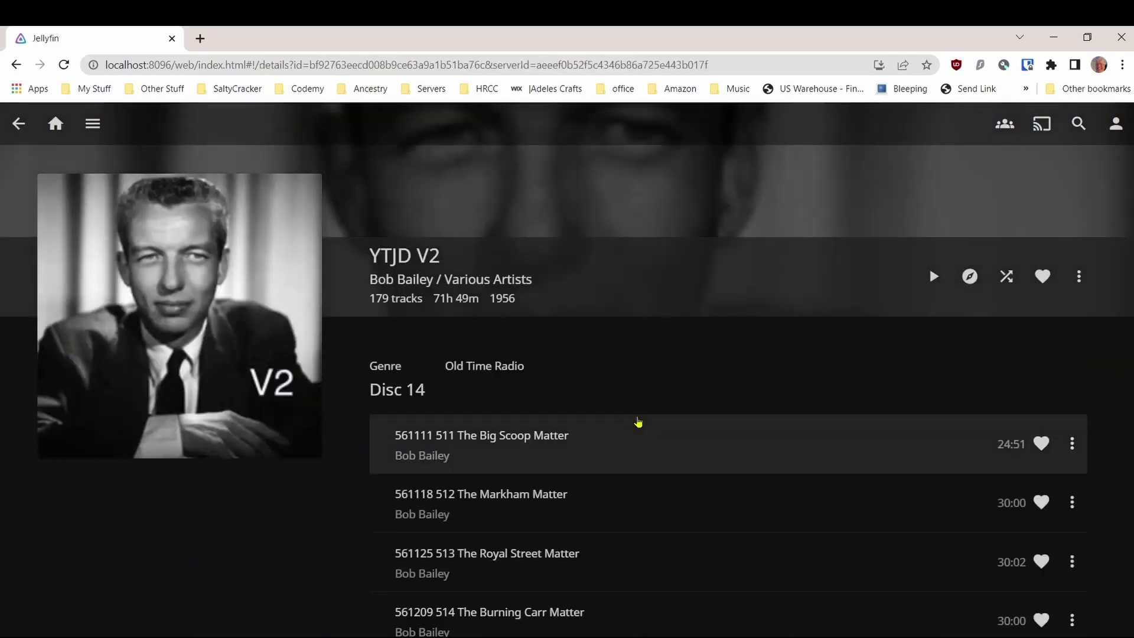
pyautogui.scroll(-9, 712, 363)
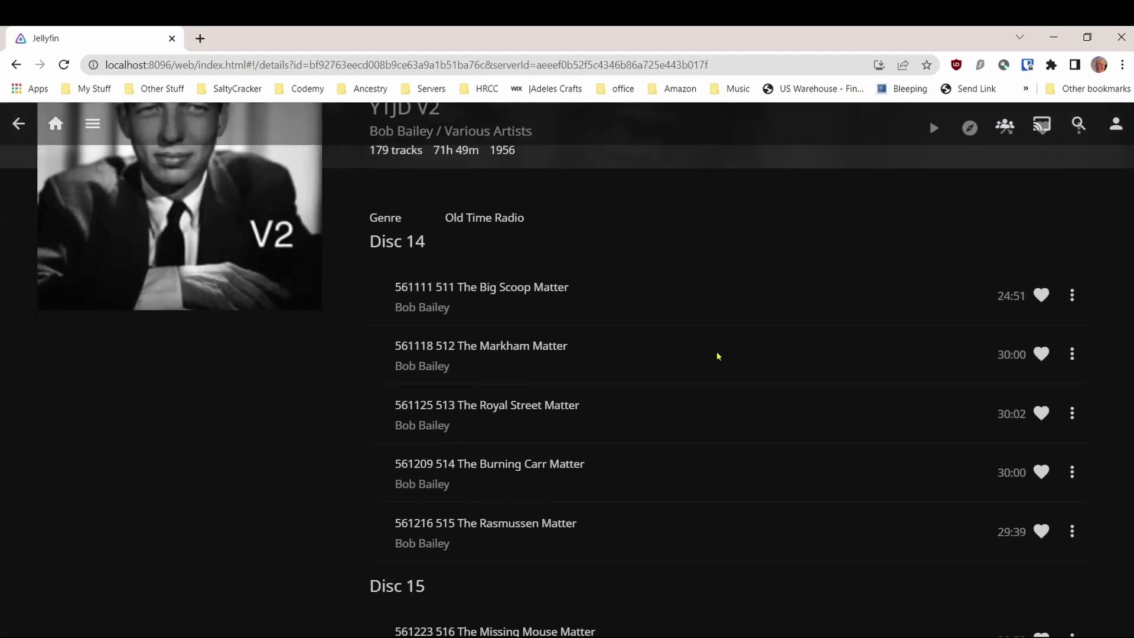
pyautogui.scroll(-14, 716, 358)
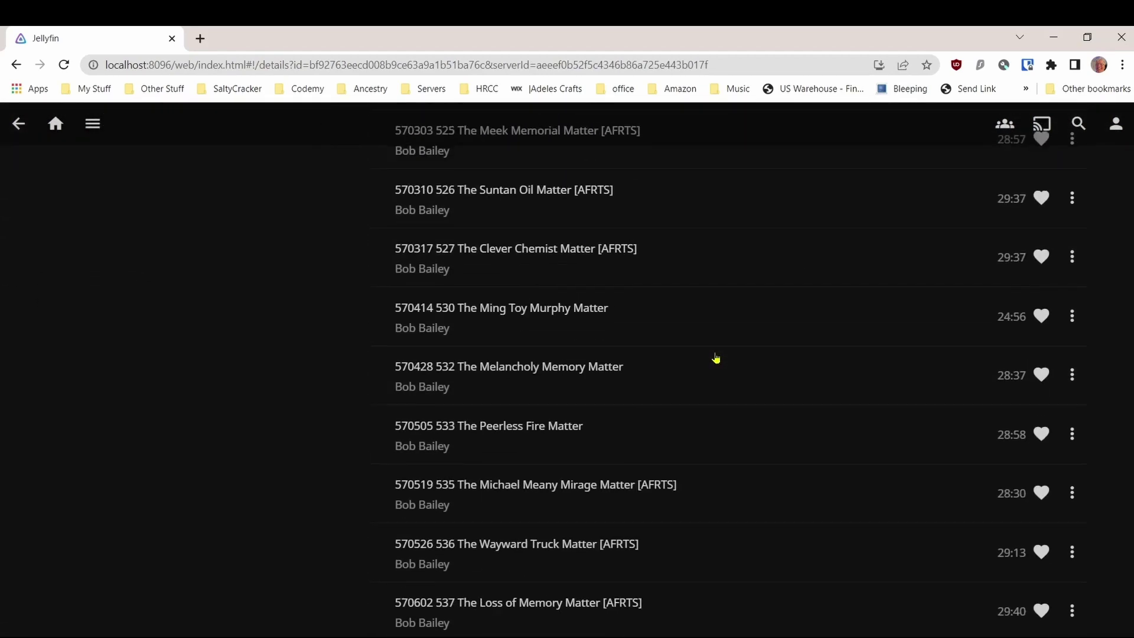
pyautogui.scroll(9, 715, 358)
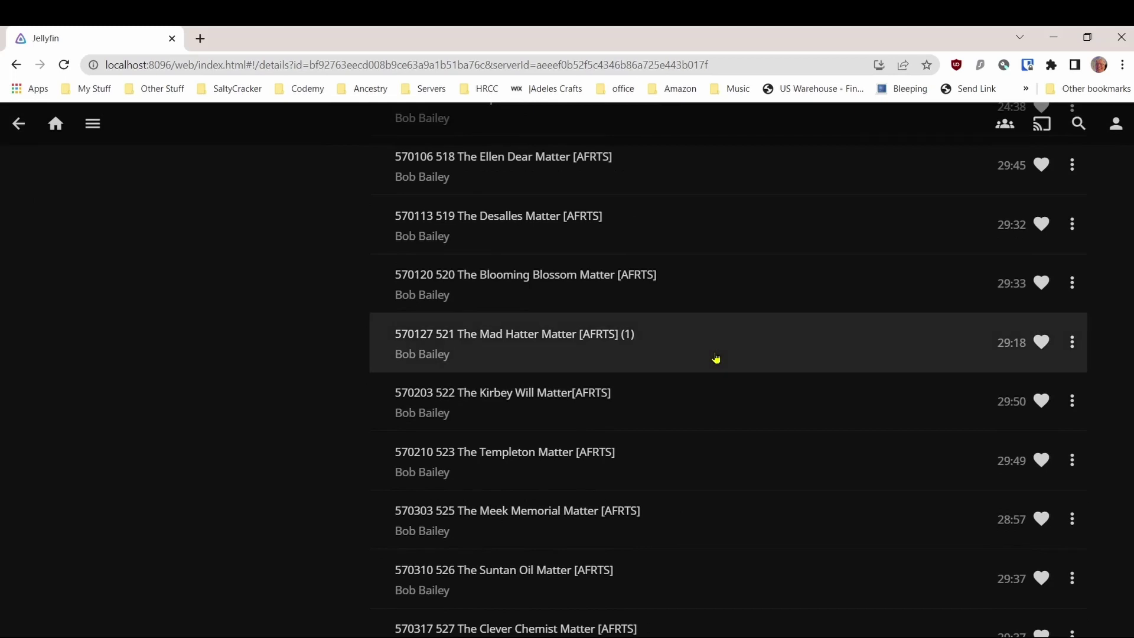
pyautogui.scroll(9, 716, 360)
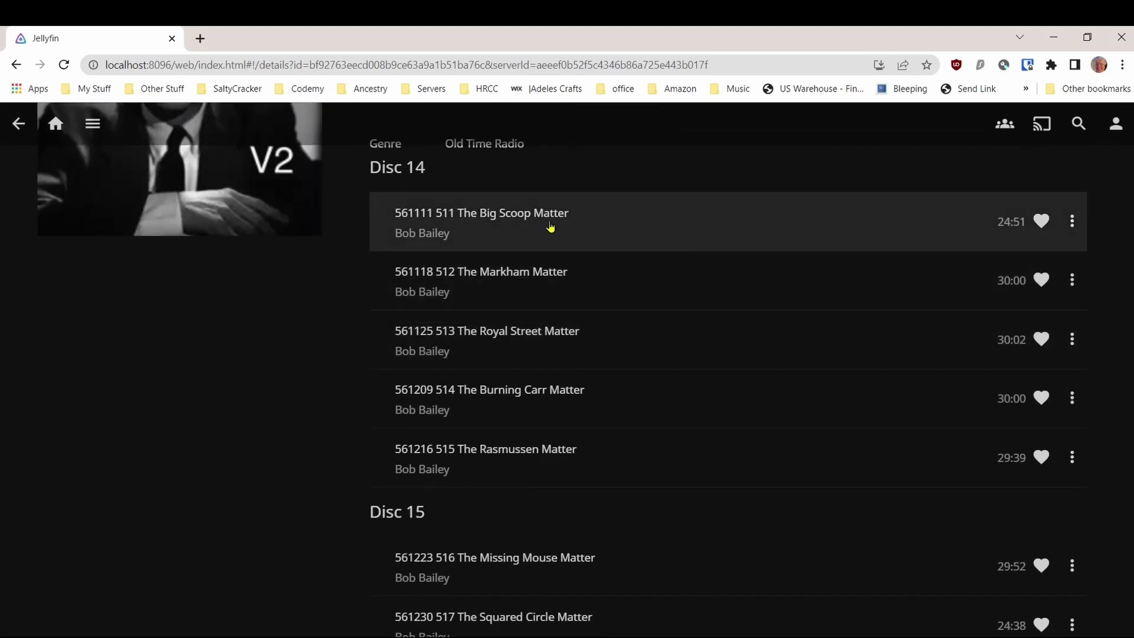
# Test playback of the episode The Big Scoop Matter, stop it and return to the home page.
pyautogui.click(440, 211)
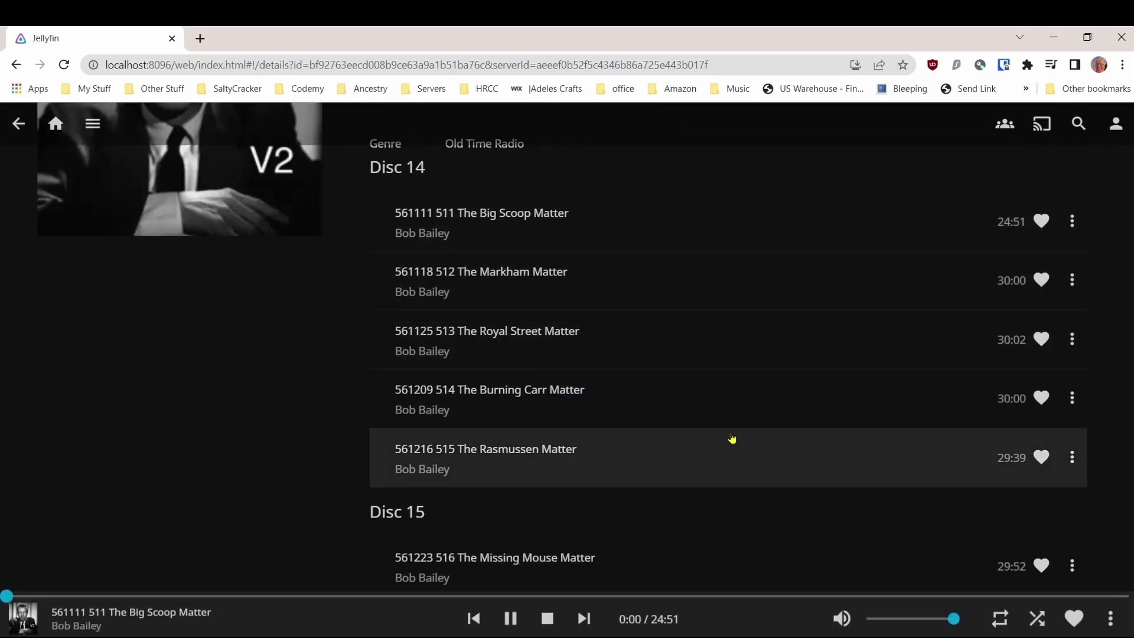
pyautogui.click(545, 615)
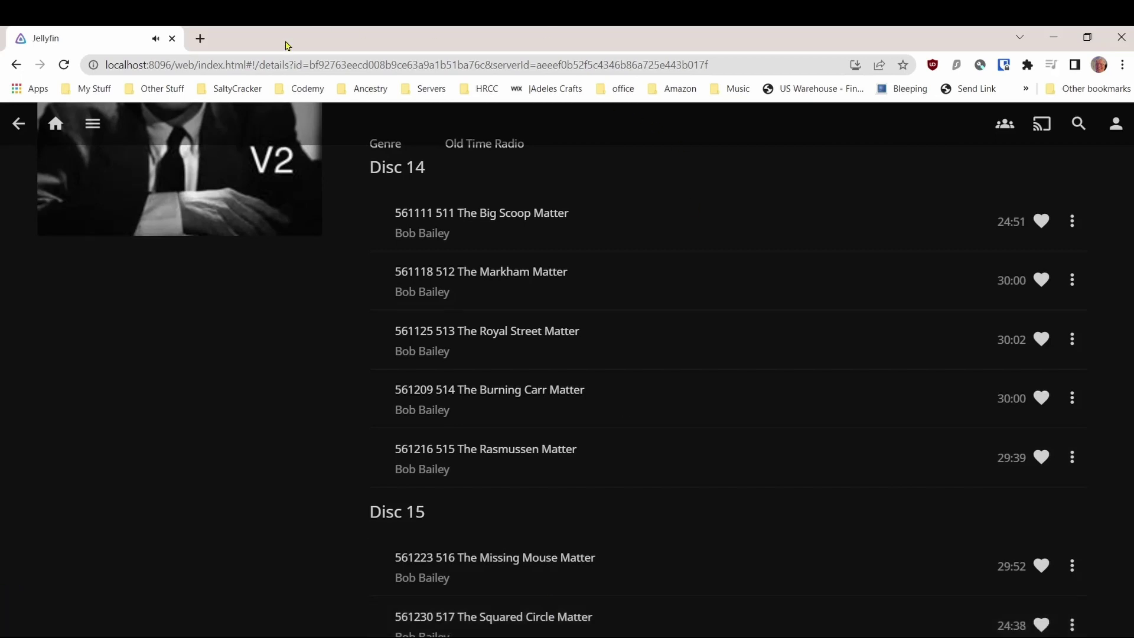
pyautogui.click(55, 123)
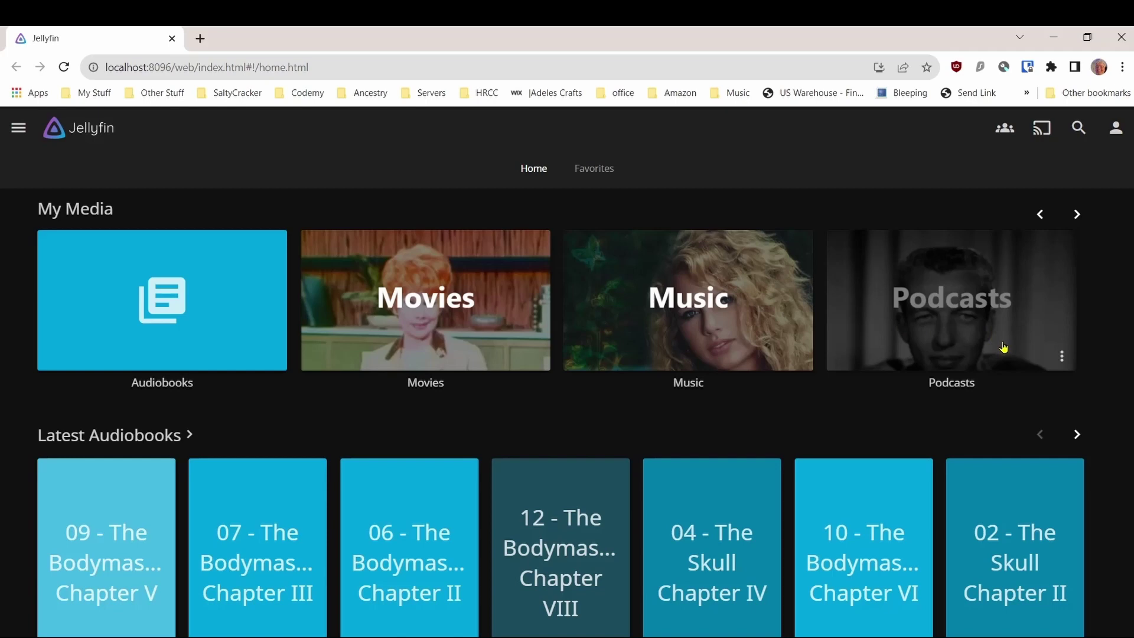
# Add the whole Podcasts library to a new playlist named All Podcasts.
pyautogui.click(1060, 358)
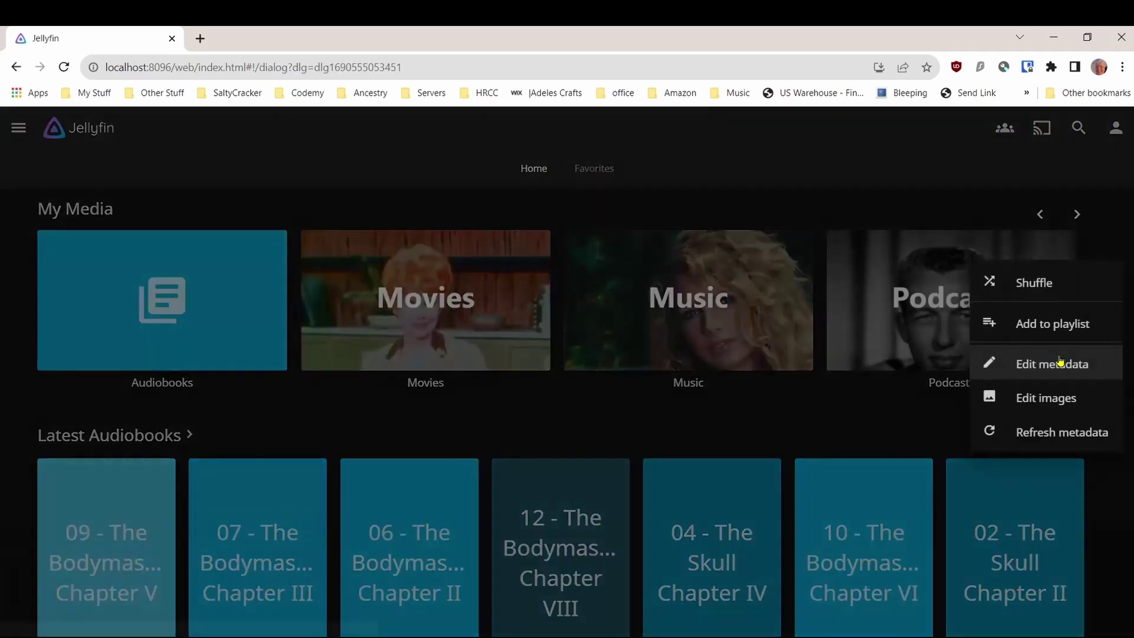
pyautogui.click(1052, 324)
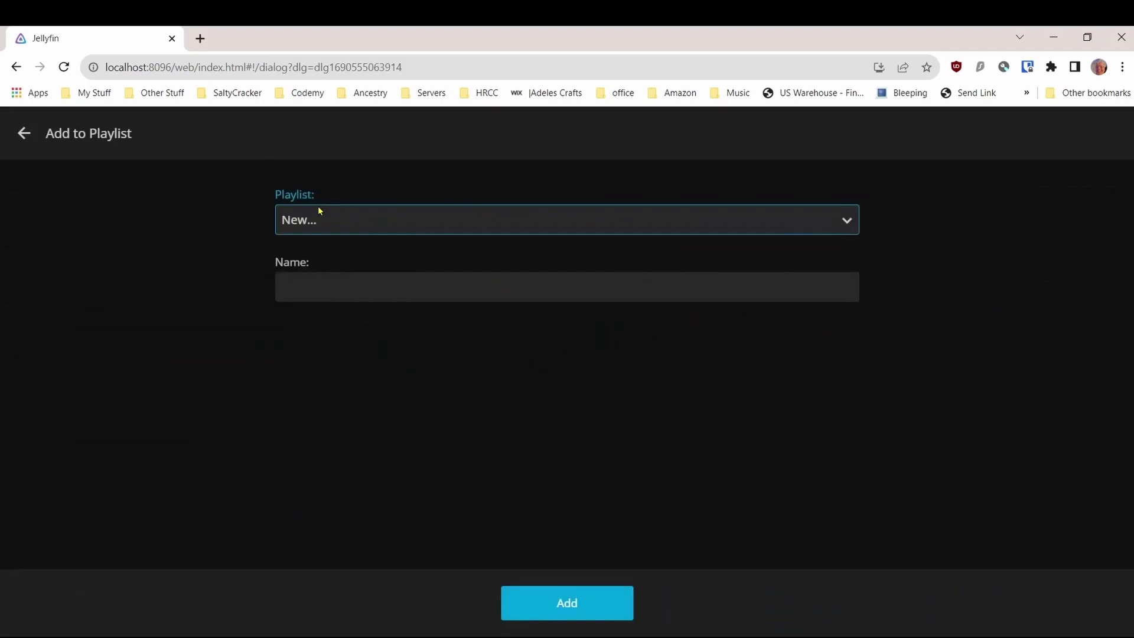
pyautogui.click(342, 287)
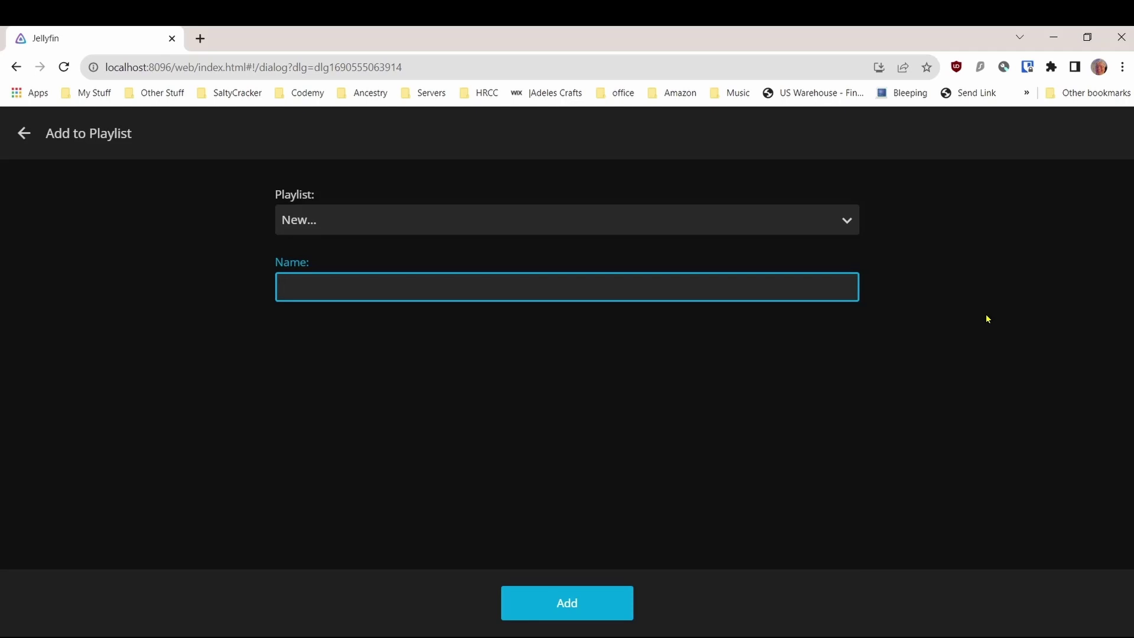
pyautogui.write('All Podcasts')
pyautogui.click(550, 608)
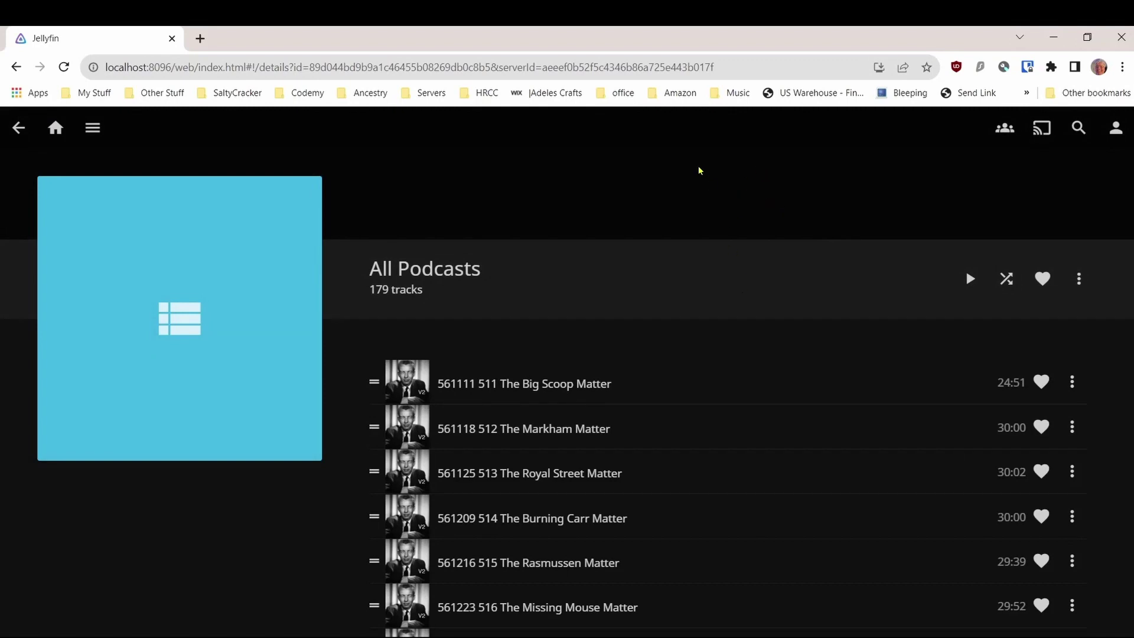
# Look through the track list of the All Podcasts playlist and return to the home page.
pyautogui.scroll(-4, 699, 171)
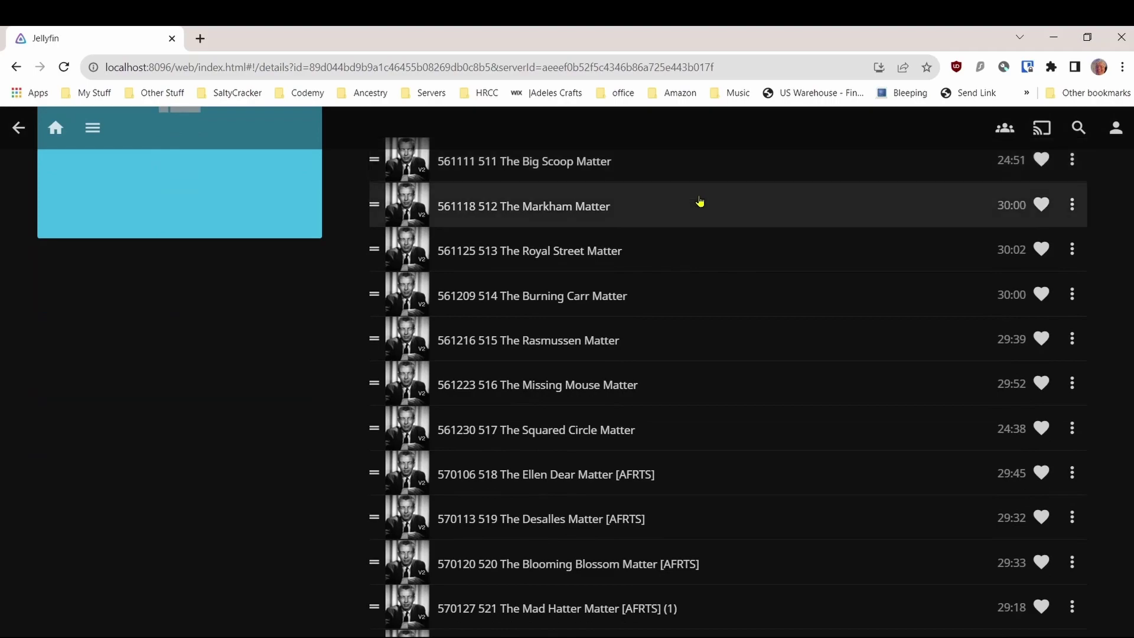
pyautogui.scroll(-9, 699, 203)
pyautogui.scroll(-20, 700, 202)
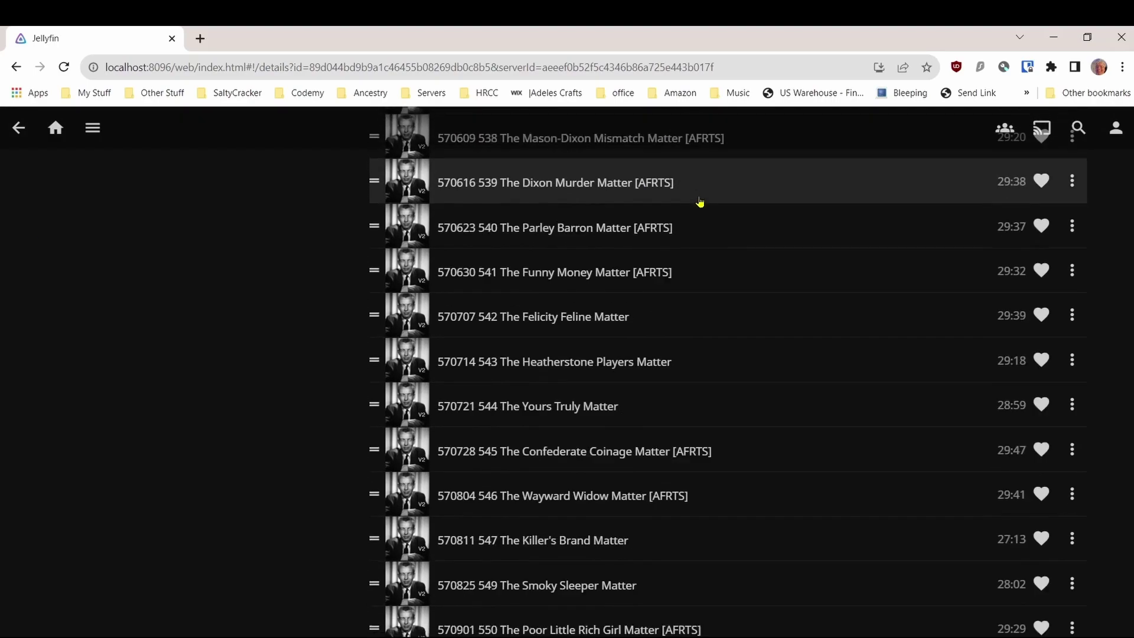
pyautogui.scroll(-20, 720, 221)
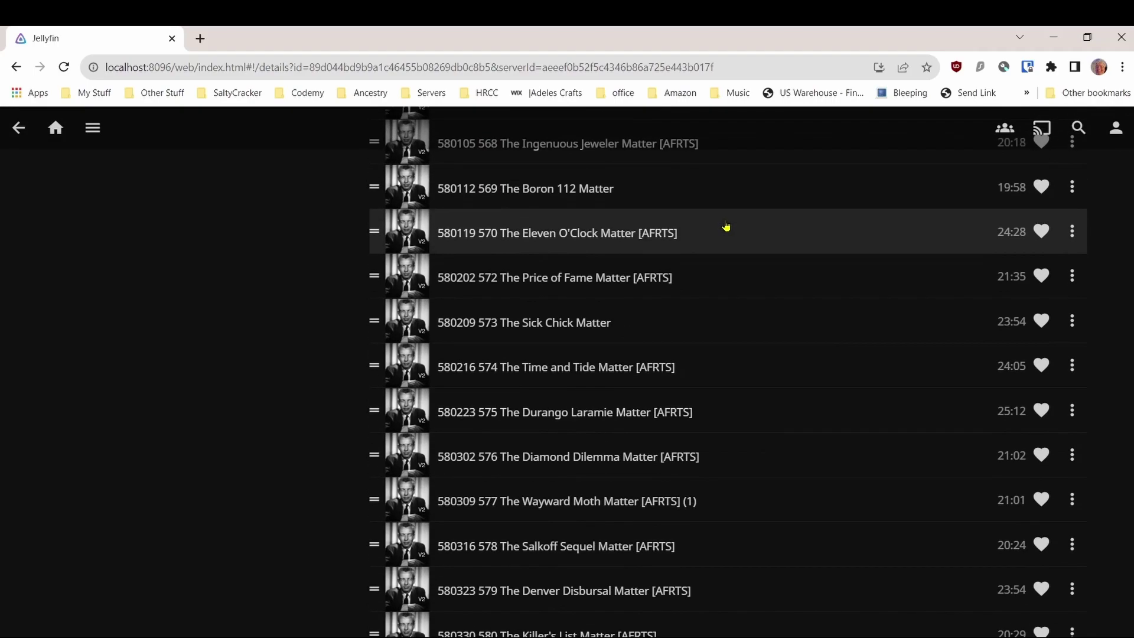
pyautogui.scroll(-6, 728, 243)
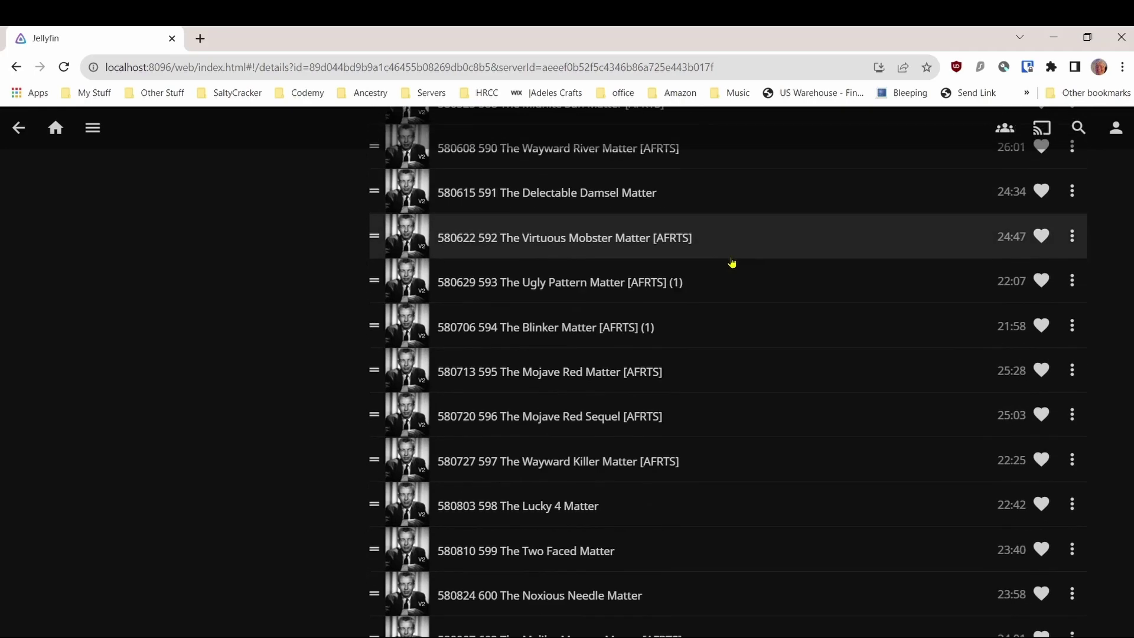
pyautogui.scroll(19, 730, 254)
pyautogui.scroll(20, 732, 262)
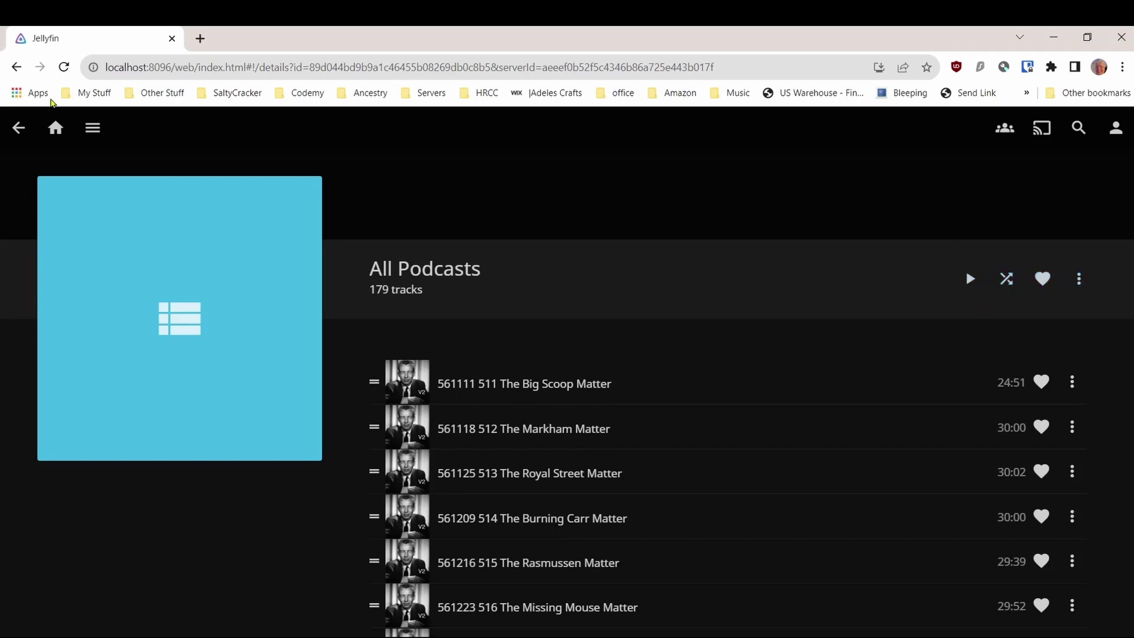
pyautogui.click(18, 129)
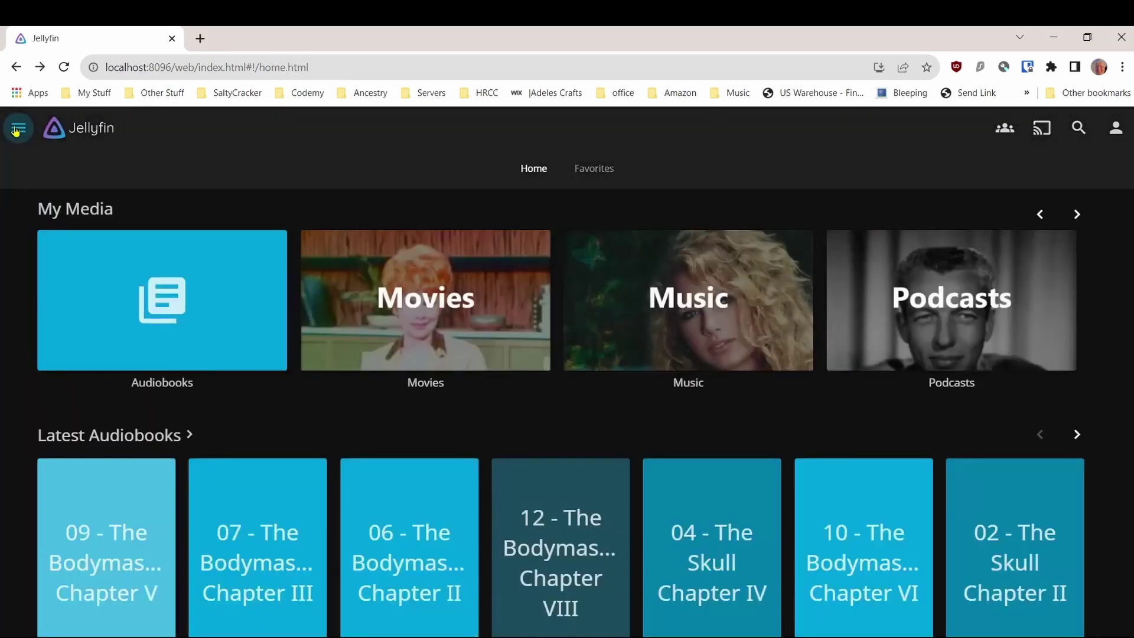
# Add the episode The Big Scoop Matter from the YTJD V2 album in Podcasts to a new playlist named Favorite Podcasts.
pyautogui.click(894, 325)
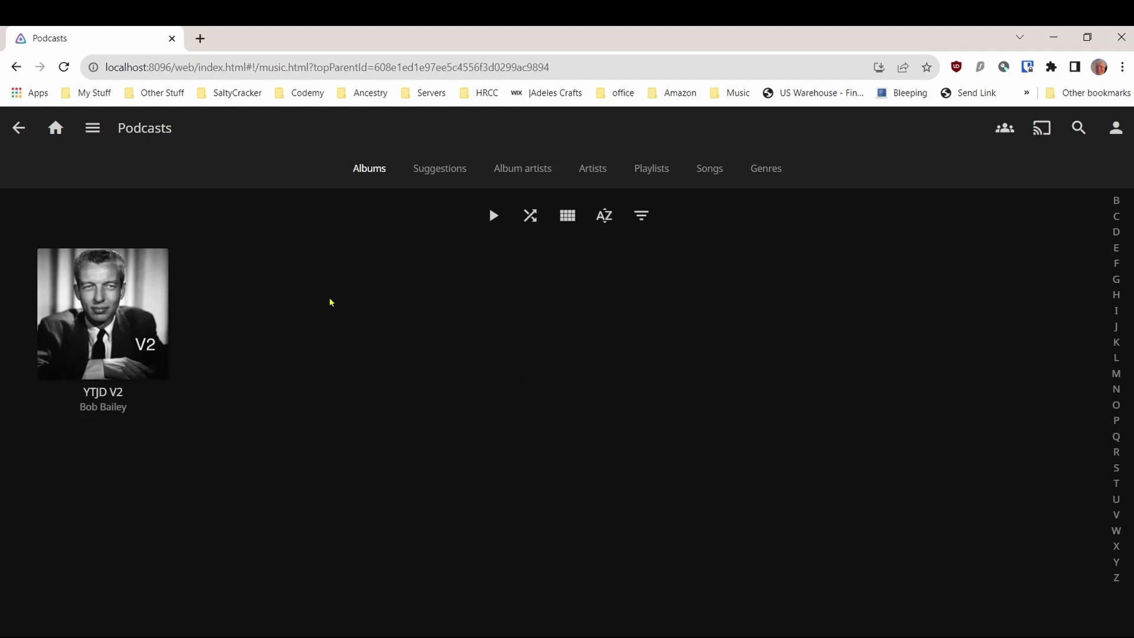
pyautogui.moveTo(59, 319)
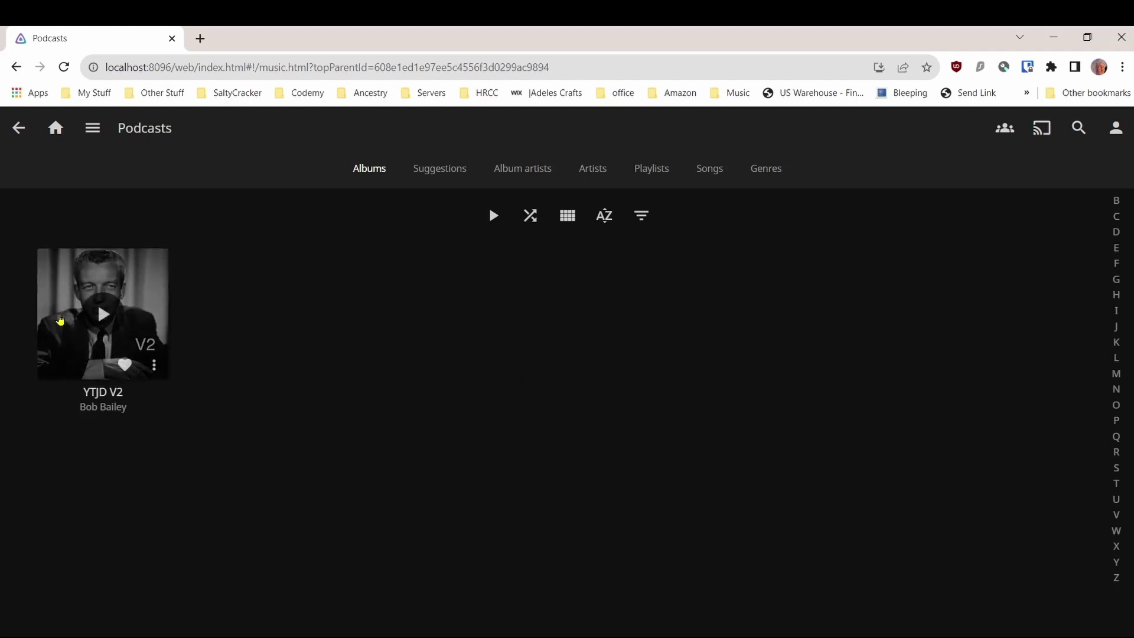
pyautogui.click(65, 363)
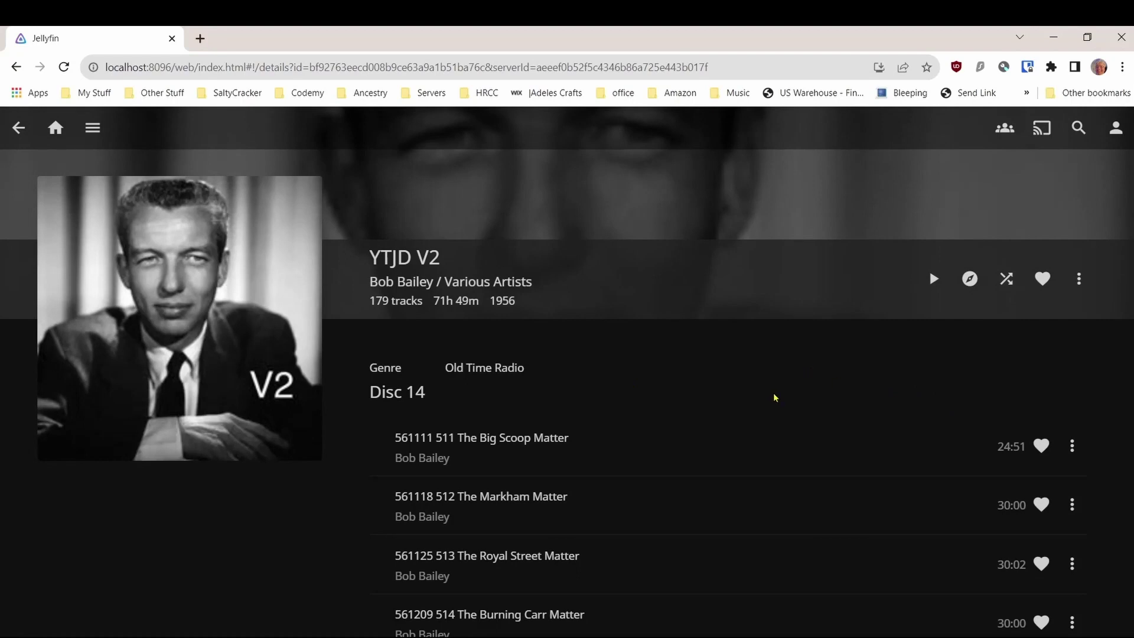
pyautogui.scroll(-4, 759, 363)
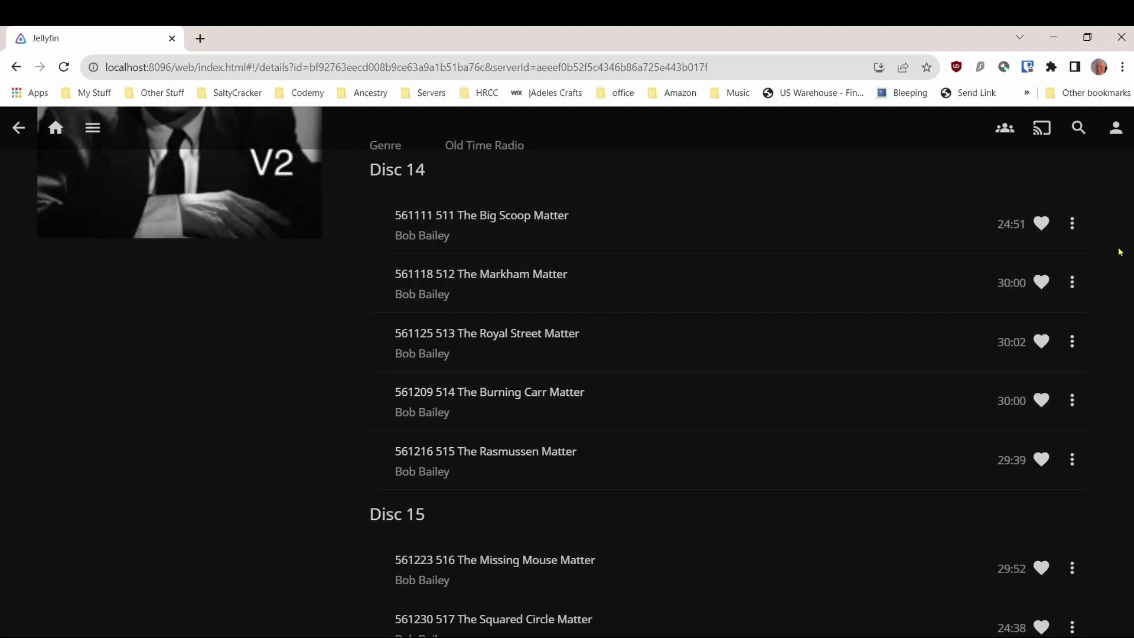
pyautogui.click(1072, 224)
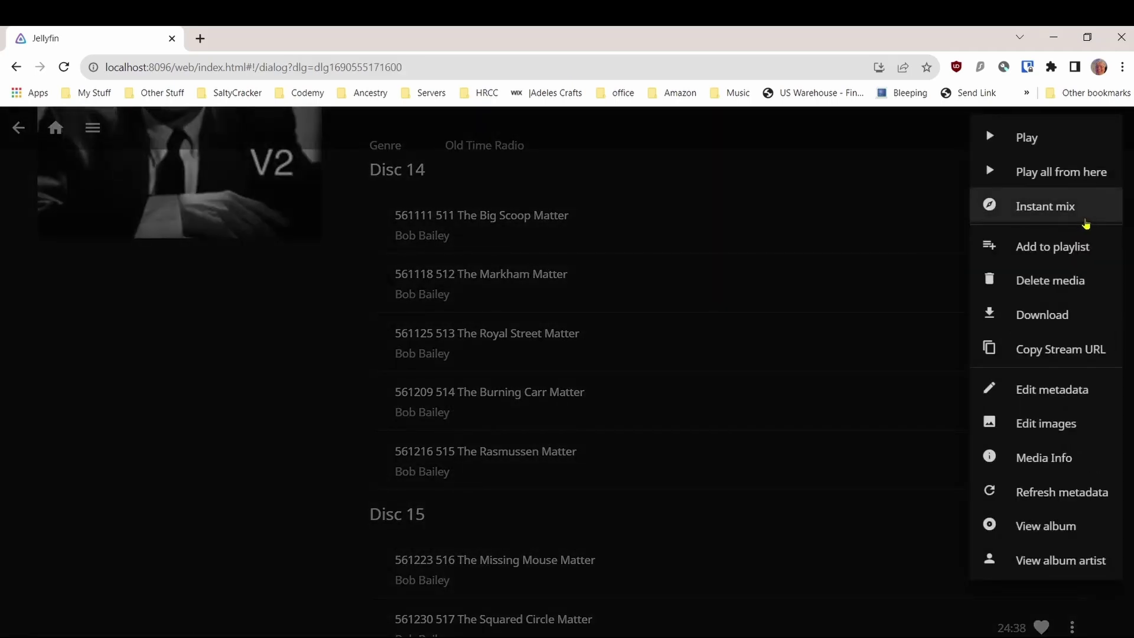
pyautogui.click(1058, 245)
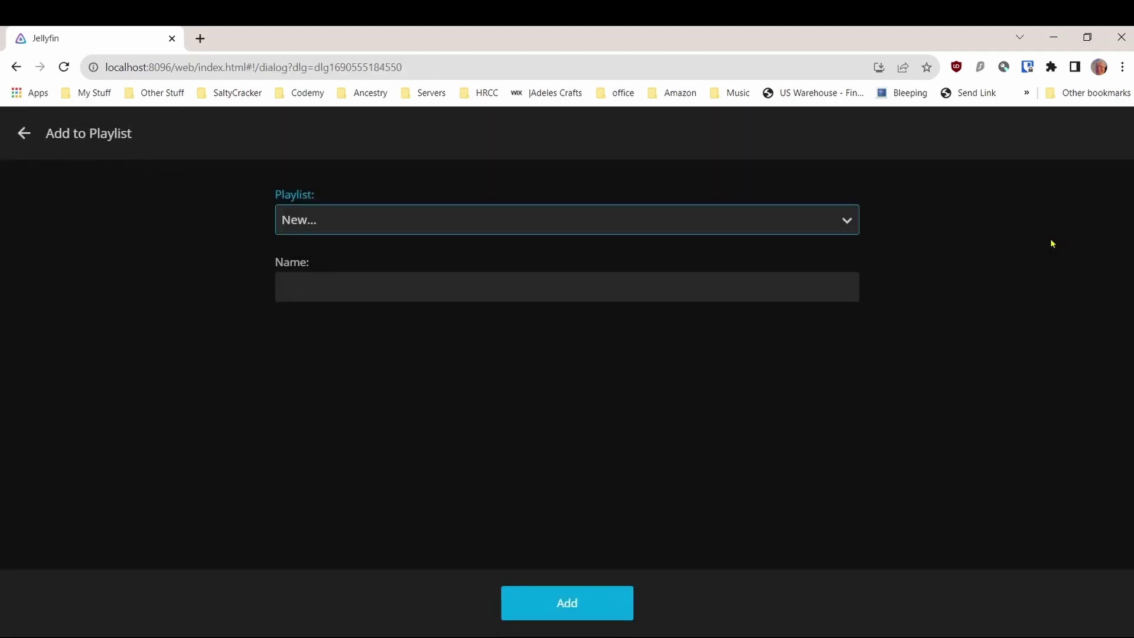
pyautogui.click(318, 278)
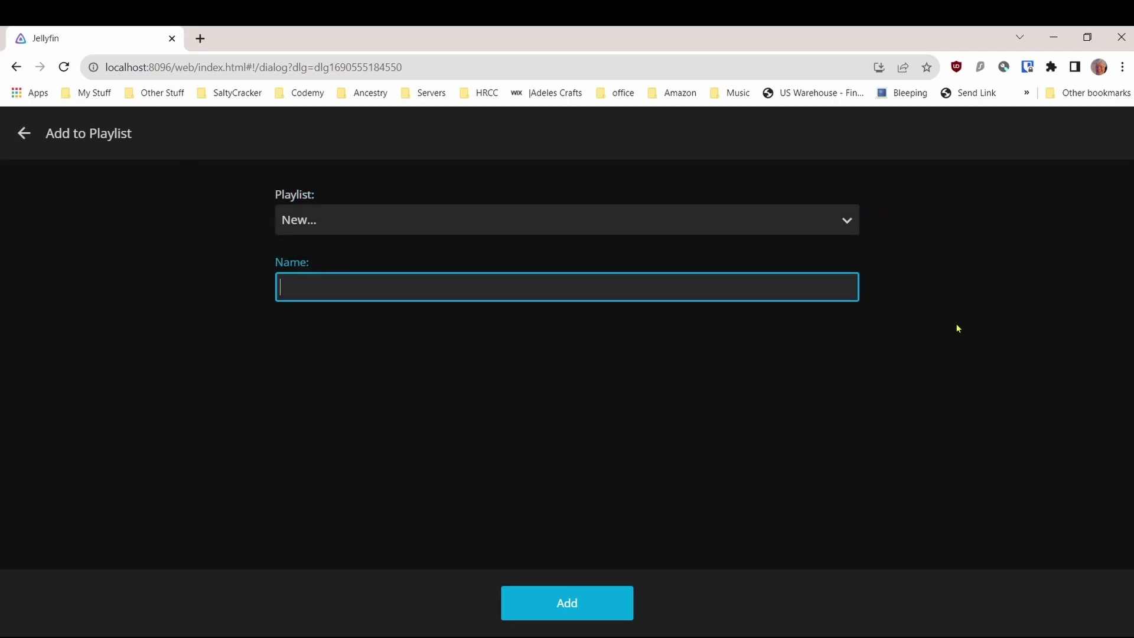
pyautogui.write('Favorites')
pyautogui.press('BackSpace')
pyautogui.write('Podcasts')
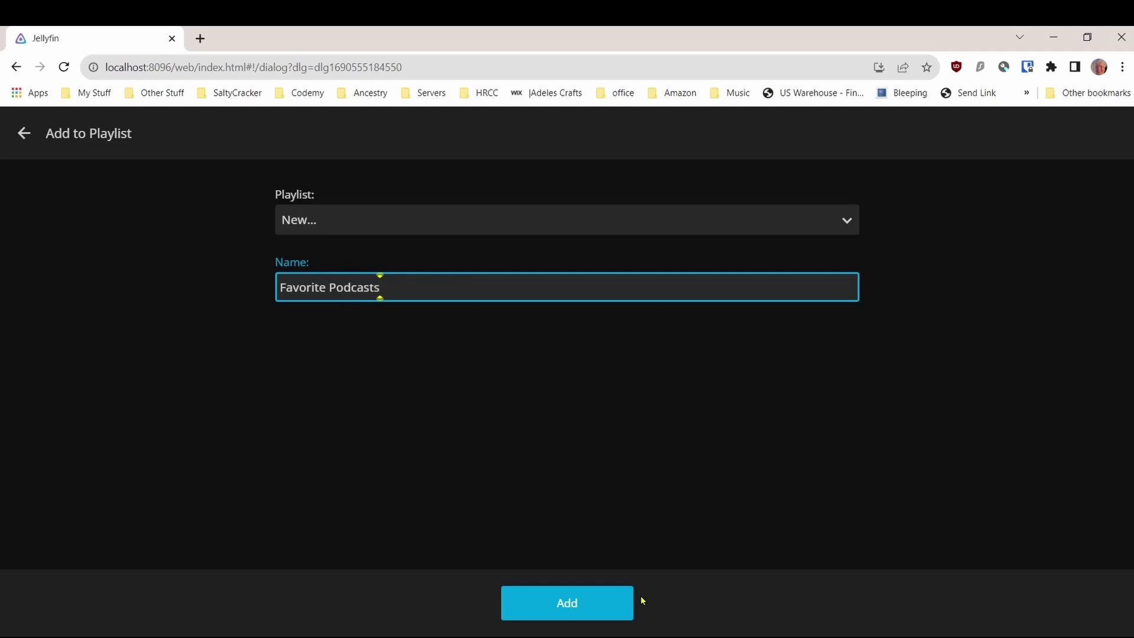
pyautogui.click(576, 612)
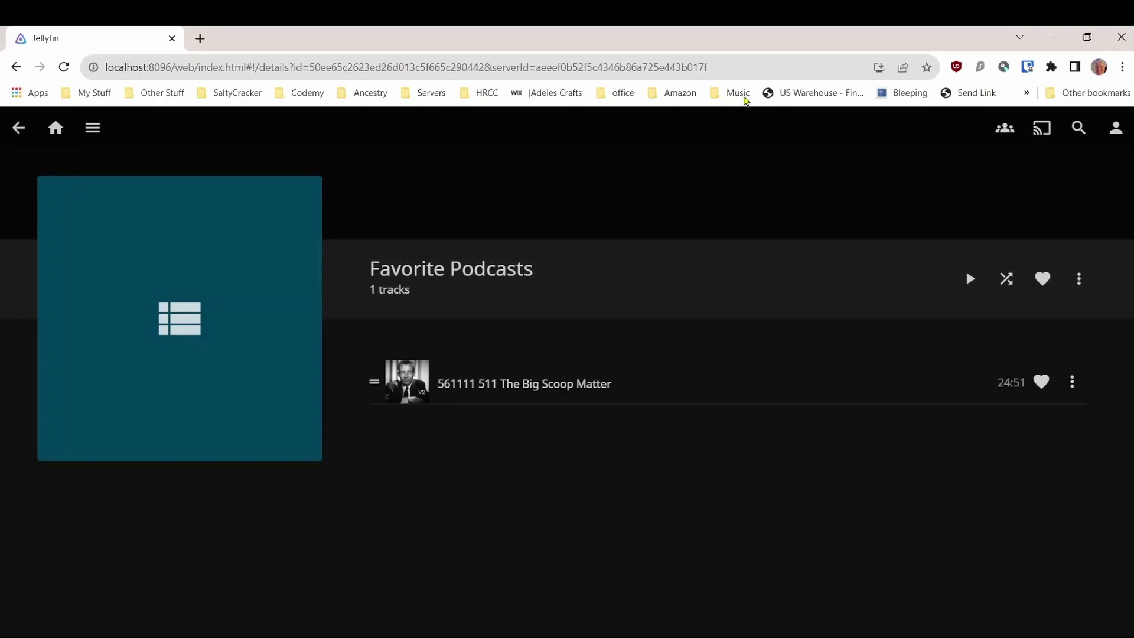
# Return to the YTJD V2 album and add the episode The Kirbey Will Matter to the existing Favorite Podcasts playlist.
pyautogui.click(19, 128)
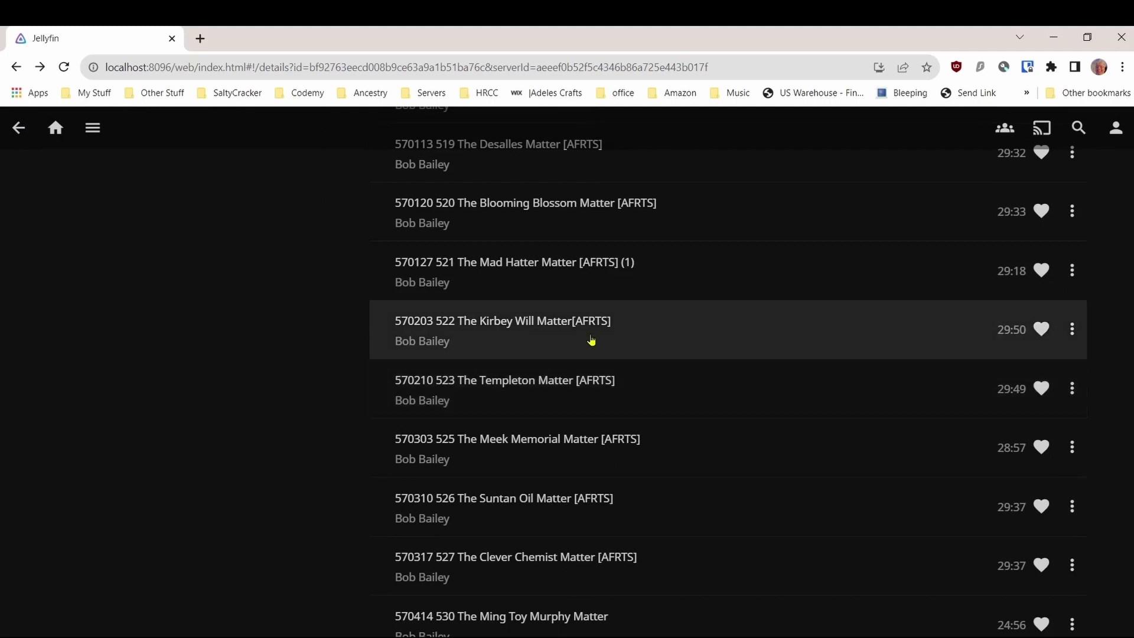
pyautogui.click(1069, 336)
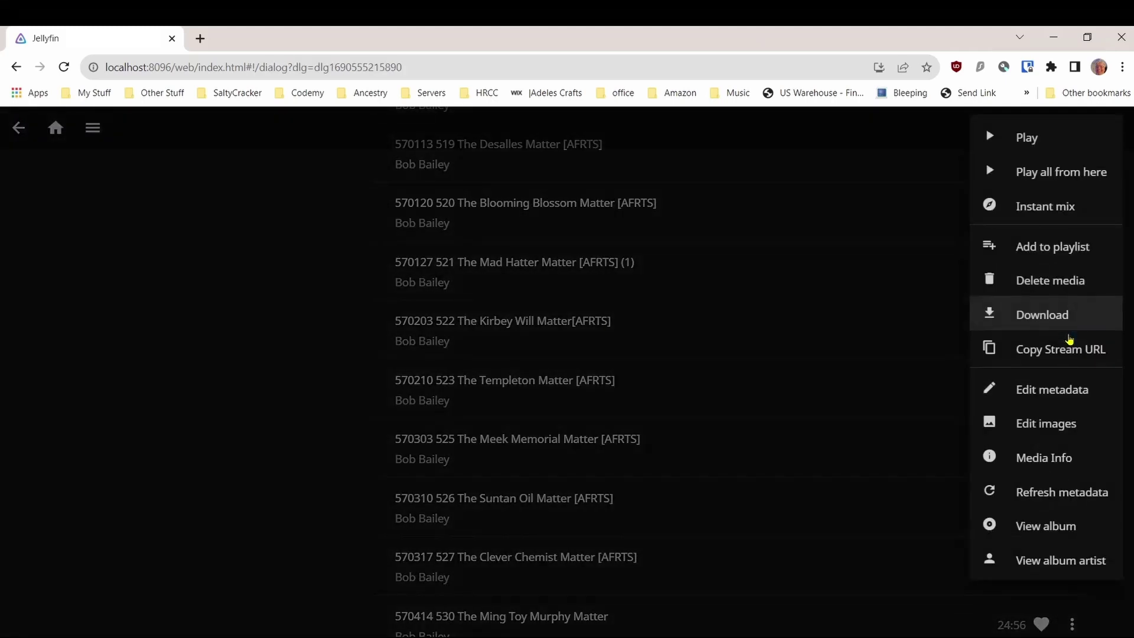
pyautogui.click(1057, 249)
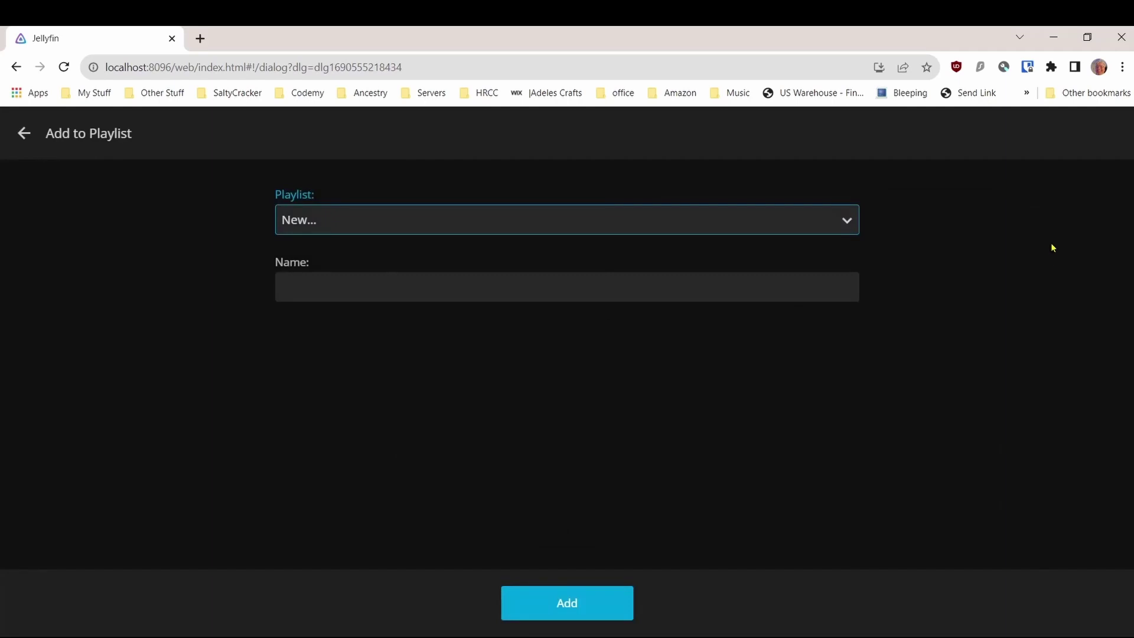
pyautogui.click(849, 222)
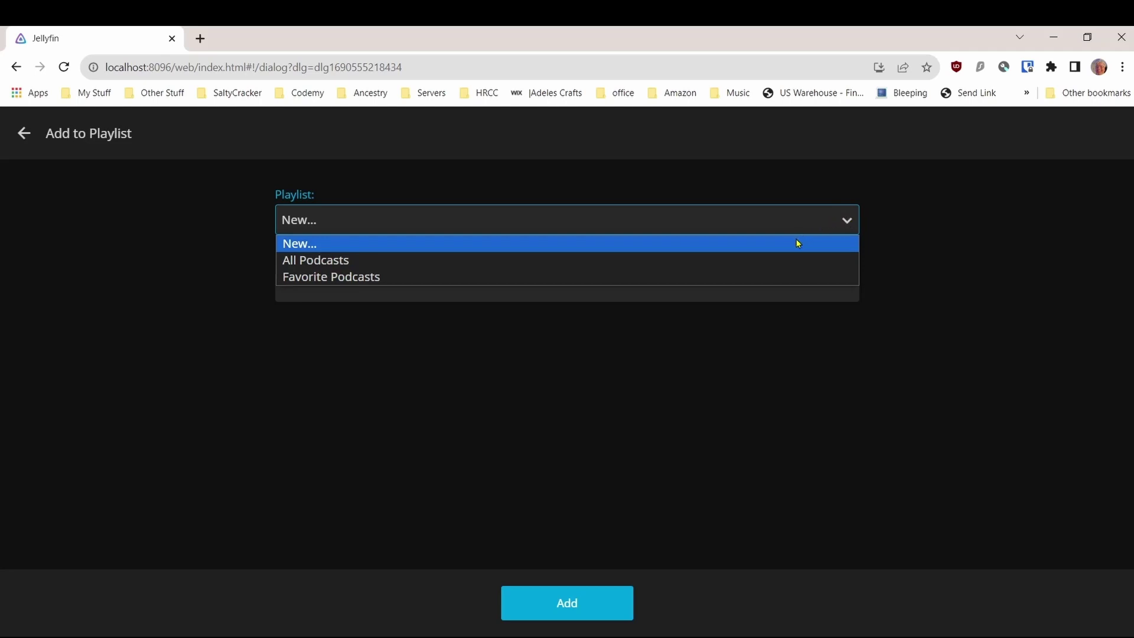
pyautogui.click(780, 283)
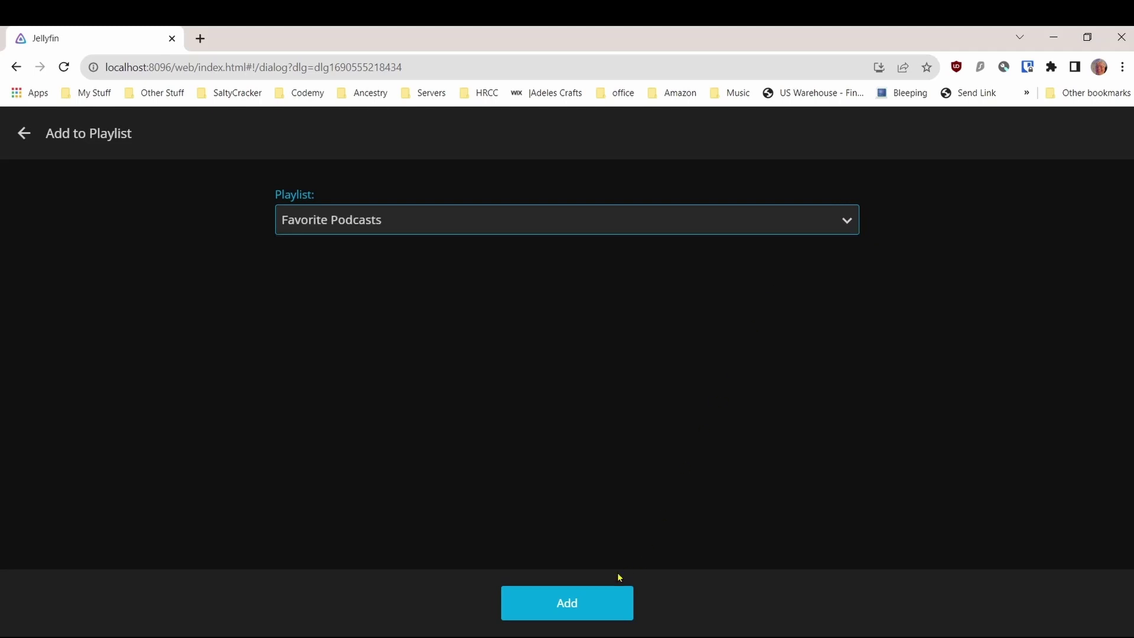
pyautogui.click(552, 608)
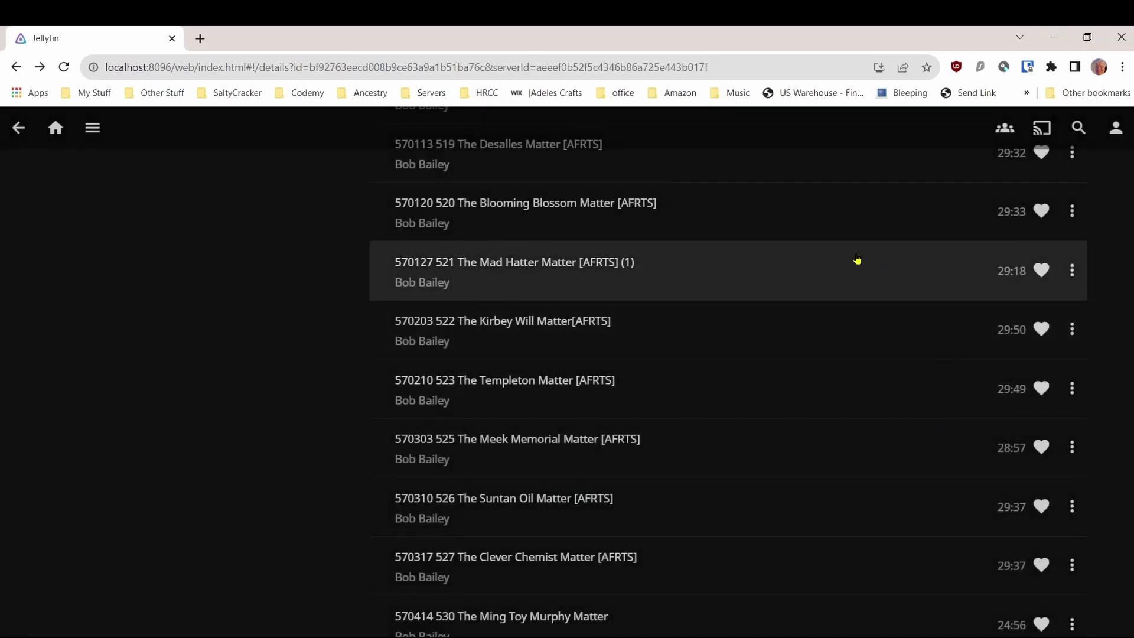
# Add the episode The Heatherstone Players Matter from the same album to the Favorite Podcasts playlist.
pyautogui.scroll(-1, 811, 387)
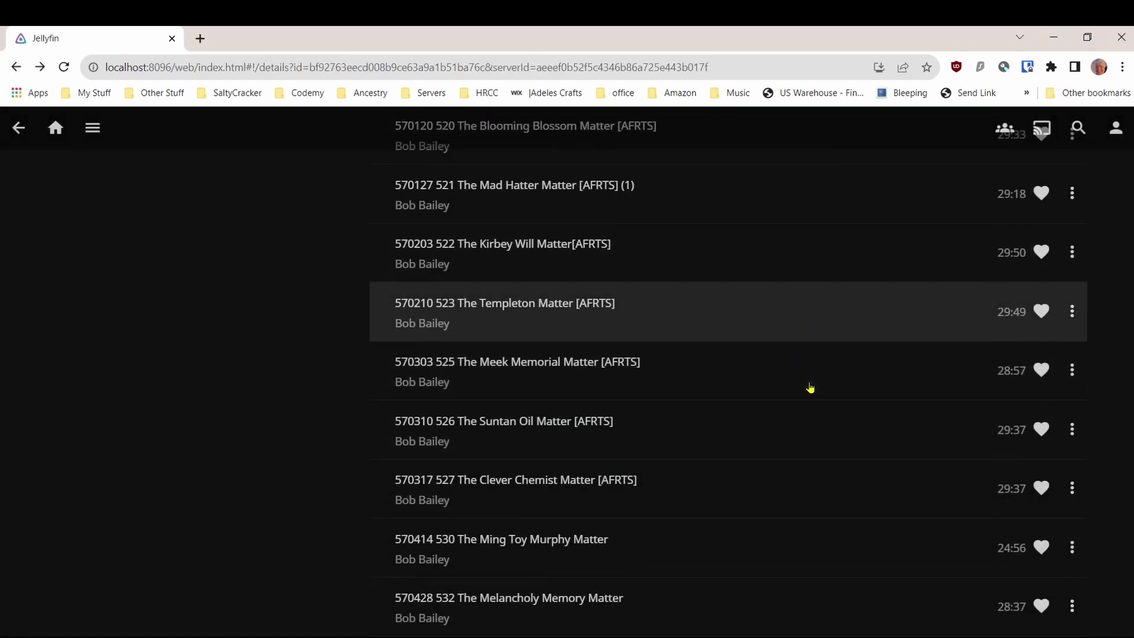
pyautogui.scroll(-10, 811, 386)
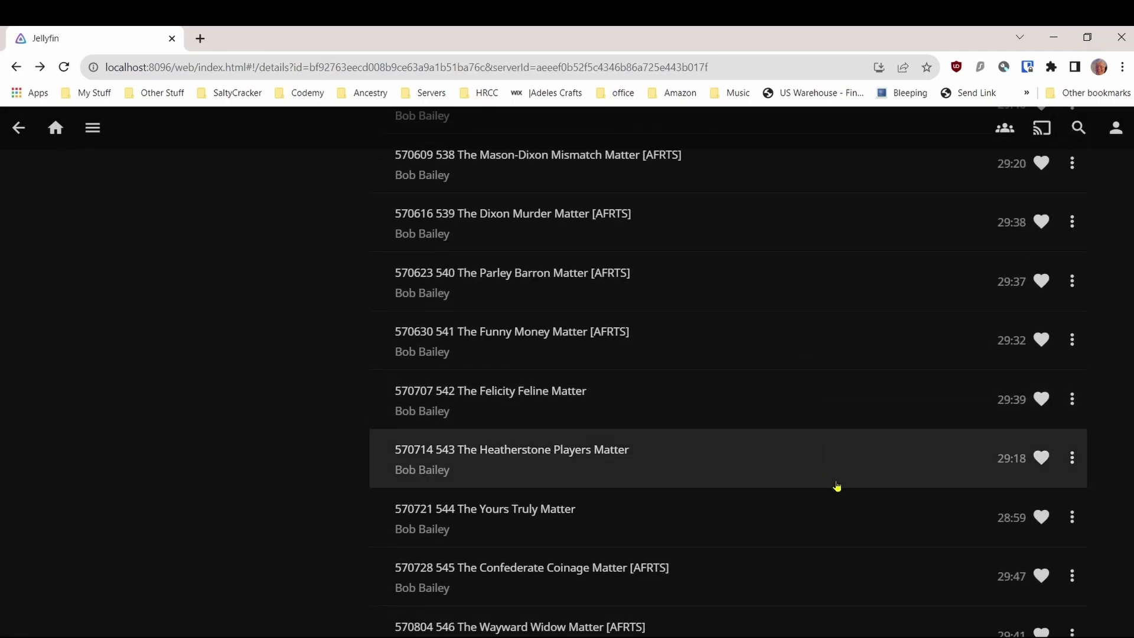
pyautogui.click(1073, 458)
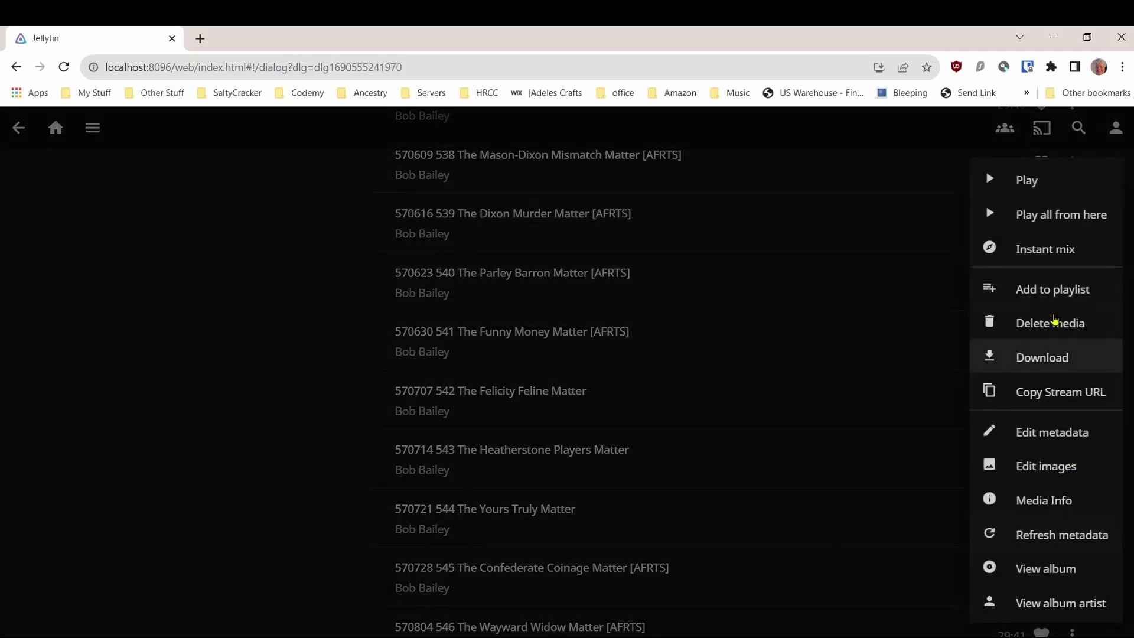
pyautogui.click(1055, 295)
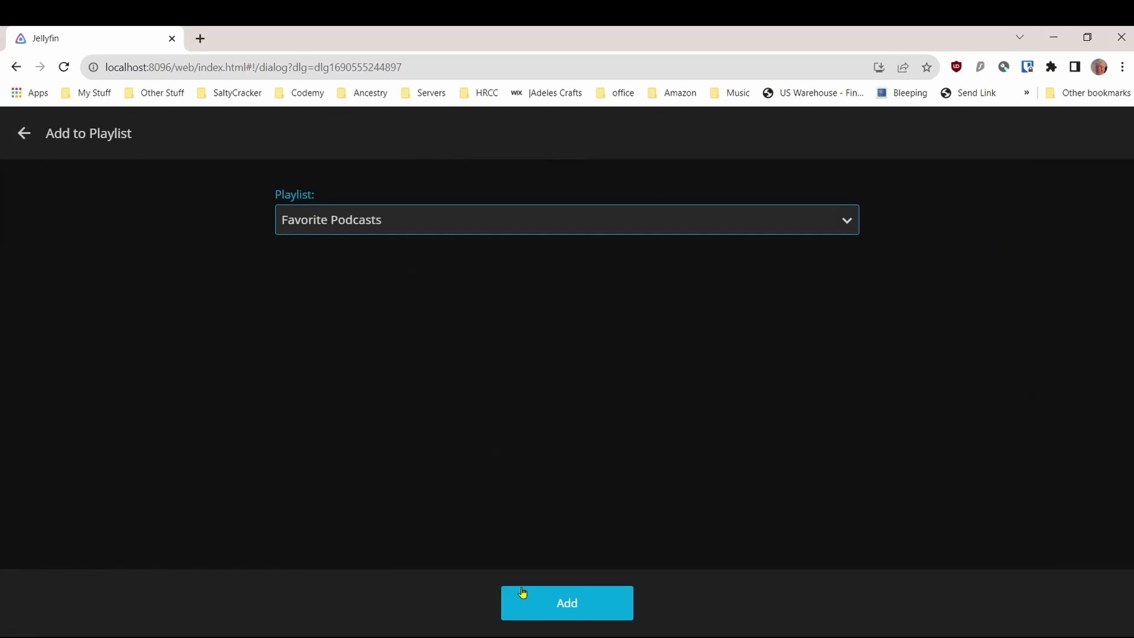
pyautogui.click(561, 605)
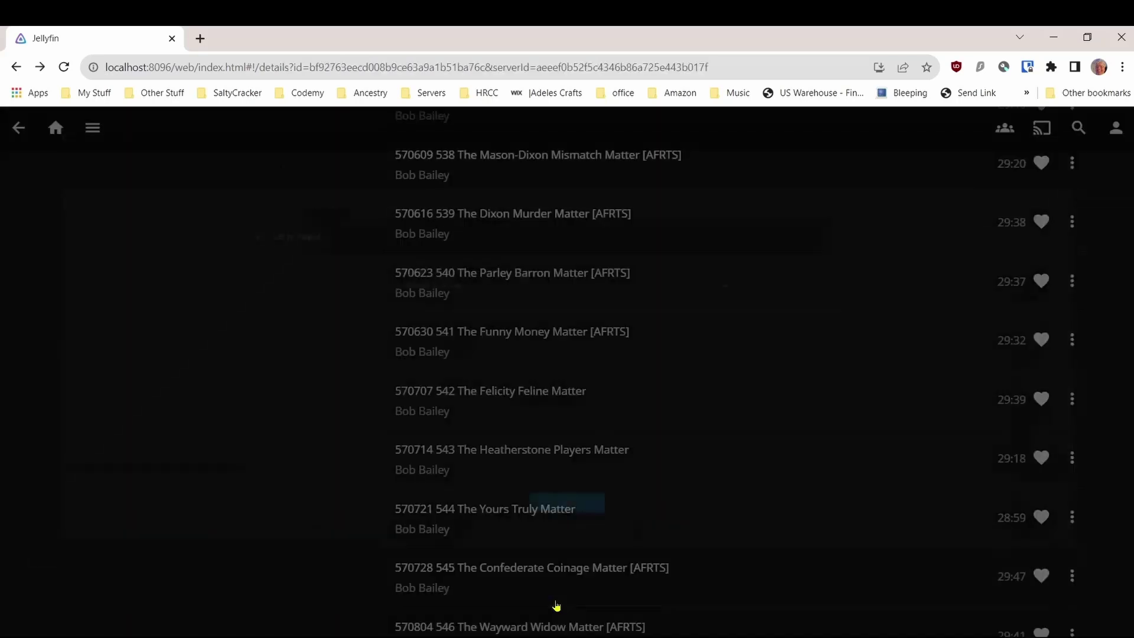
# Go from the home page to the Playlists collection and look through the All Podcasts track list.
pyautogui.click(10, 130)
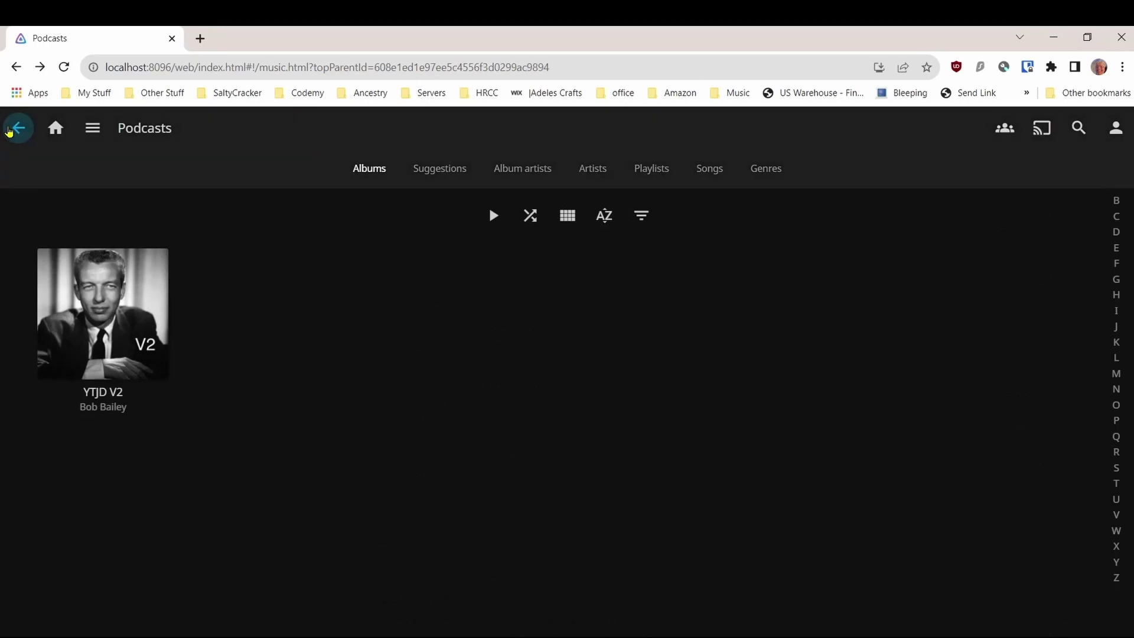
pyautogui.click(56, 128)
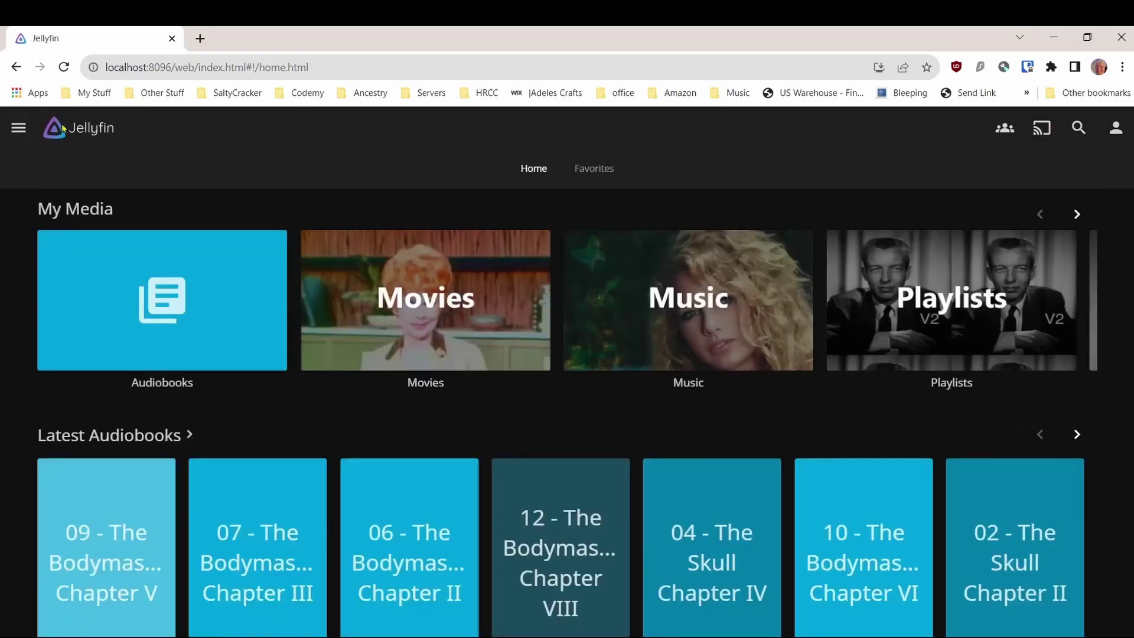
pyautogui.click(1076, 216)
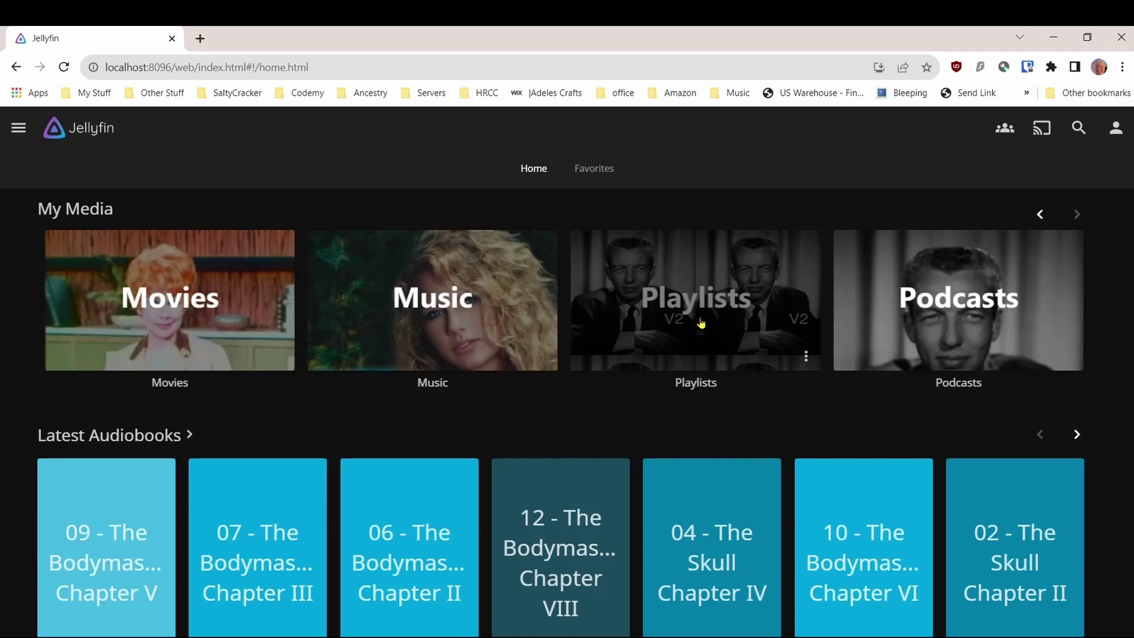
pyautogui.click(664, 343)
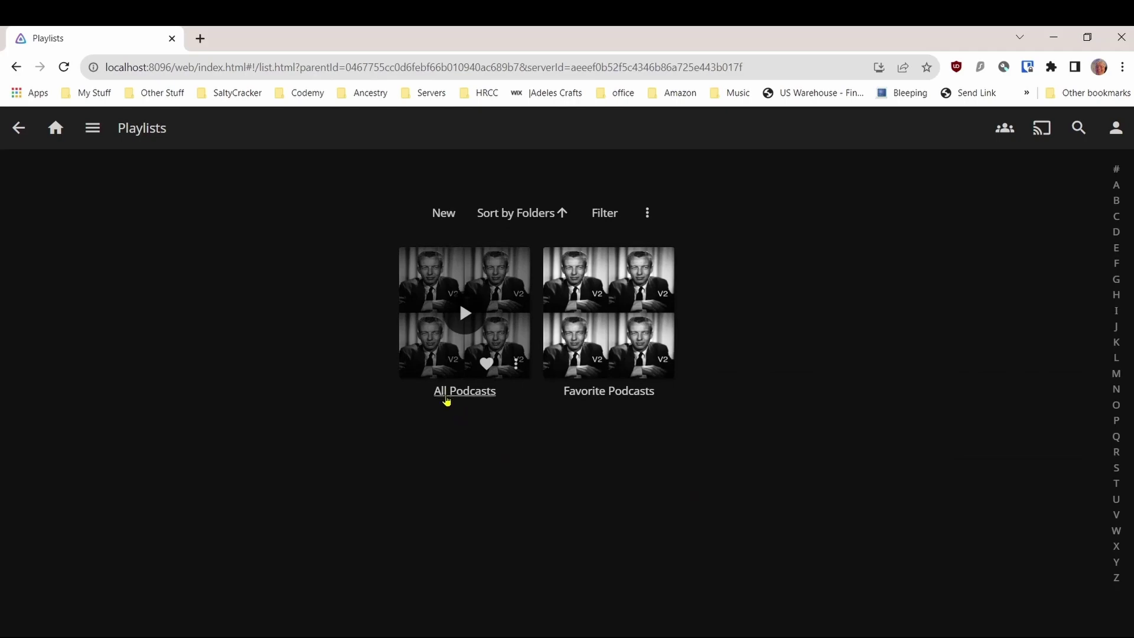
pyautogui.click(429, 353)
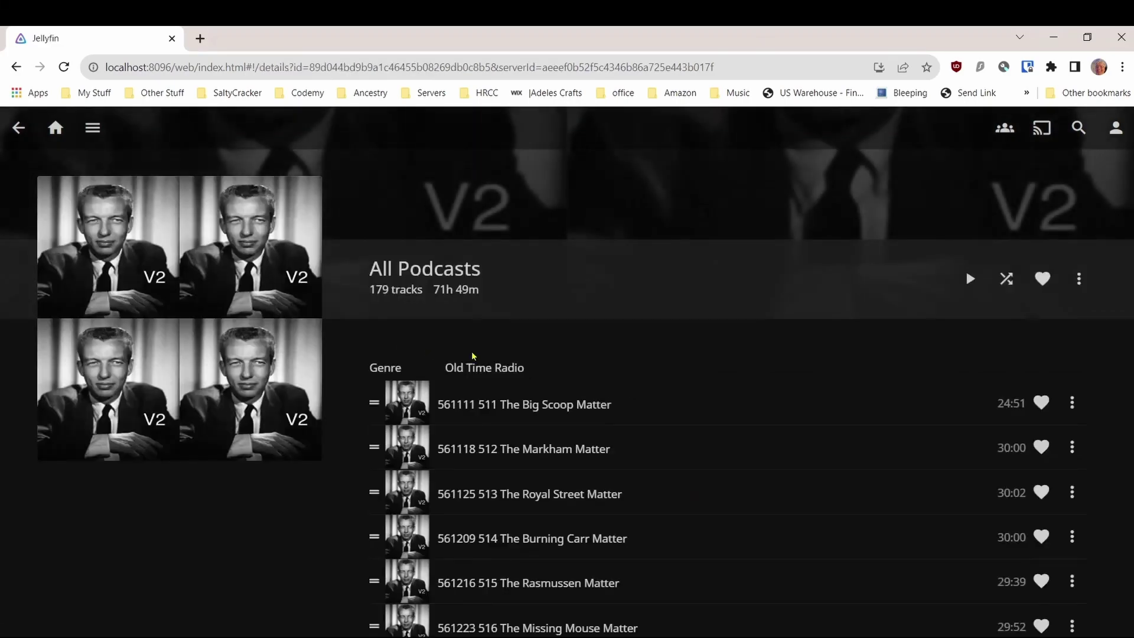
pyautogui.scroll(-3, 746, 376)
pyautogui.scroll(3, 745, 375)
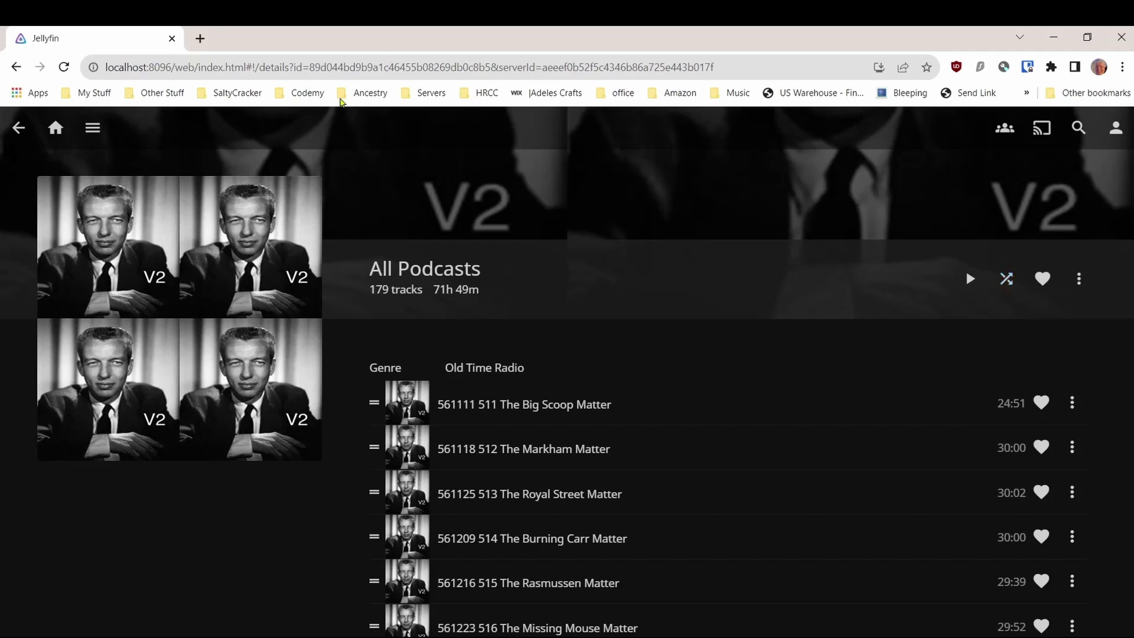
pyautogui.click(19, 127)
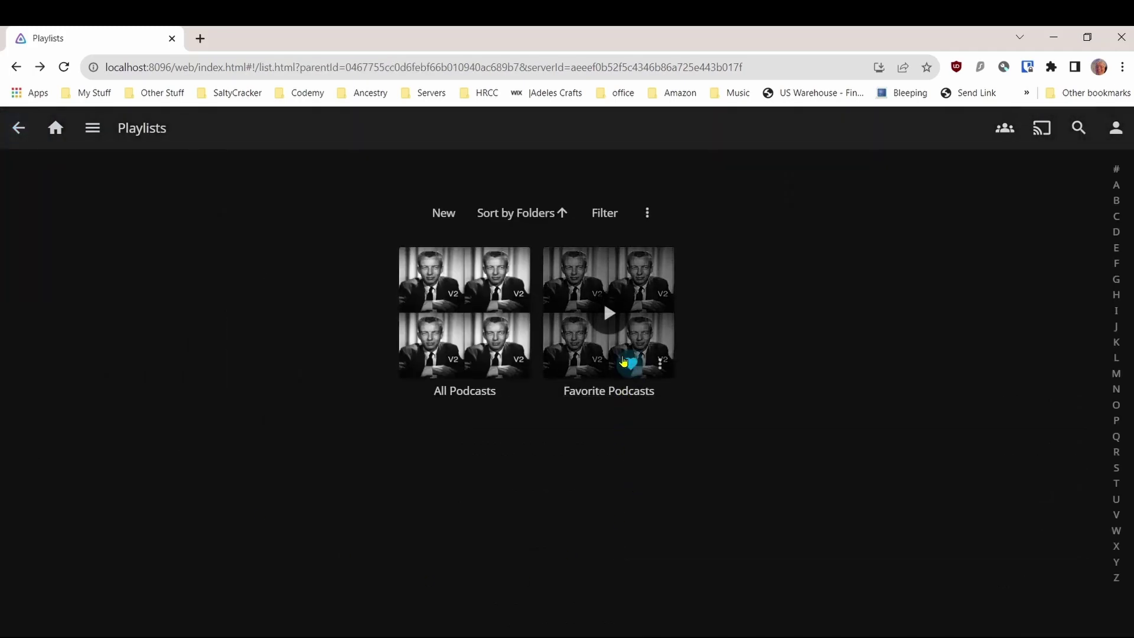
# Check the tracks in the Favorite Podcasts playlist and return to the home page.
pyautogui.click(602, 357)
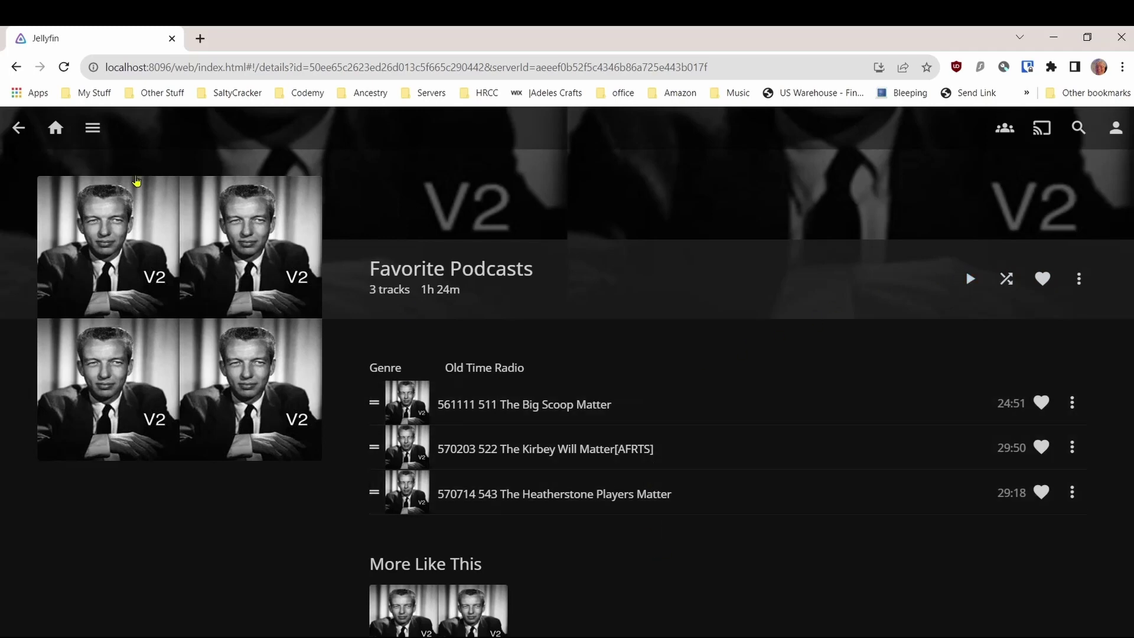
pyautogui.click(19, 127)
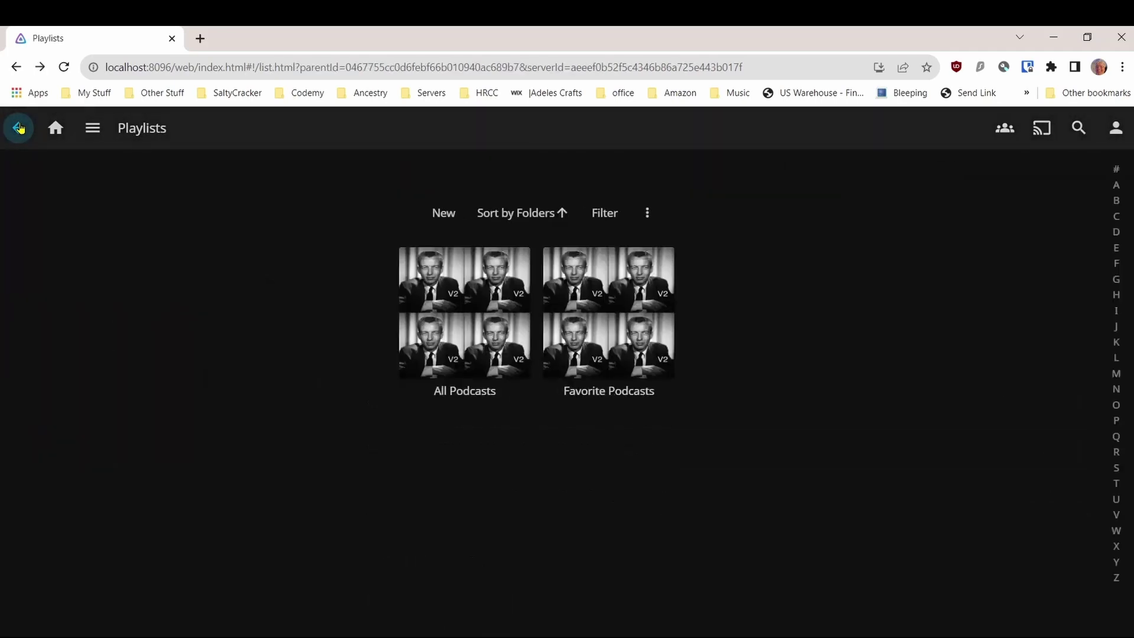
pyautogui.click(19, 128)
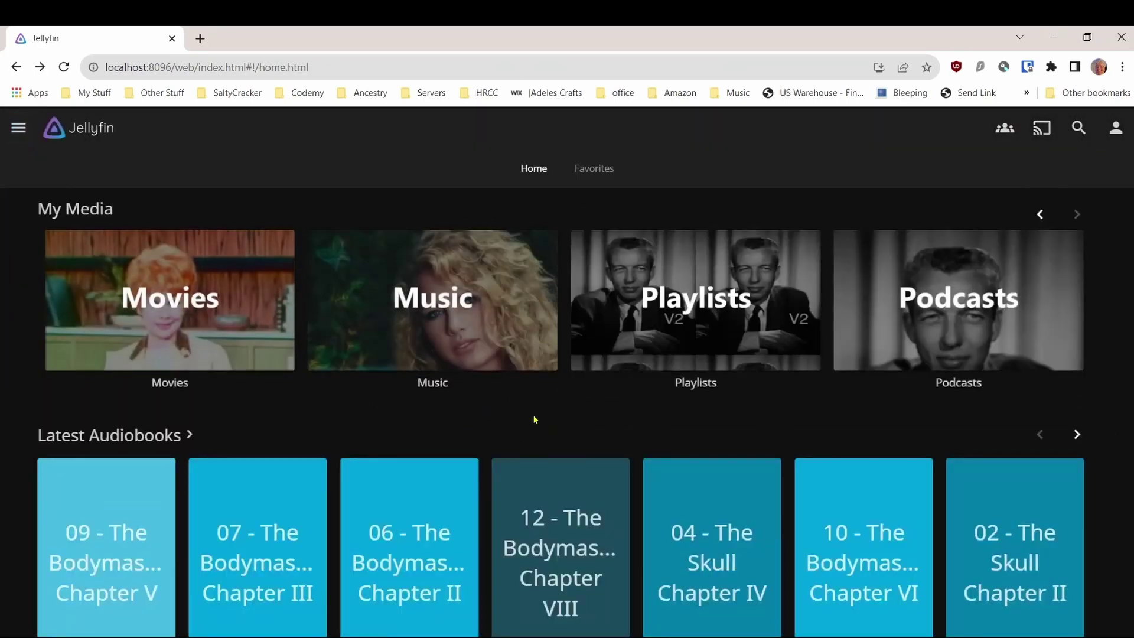
# Add the song My Favorite Things from the John Coltrane album in the Music library to the Favorite Podcasts playlist.
pyautogui.click(473, 338)
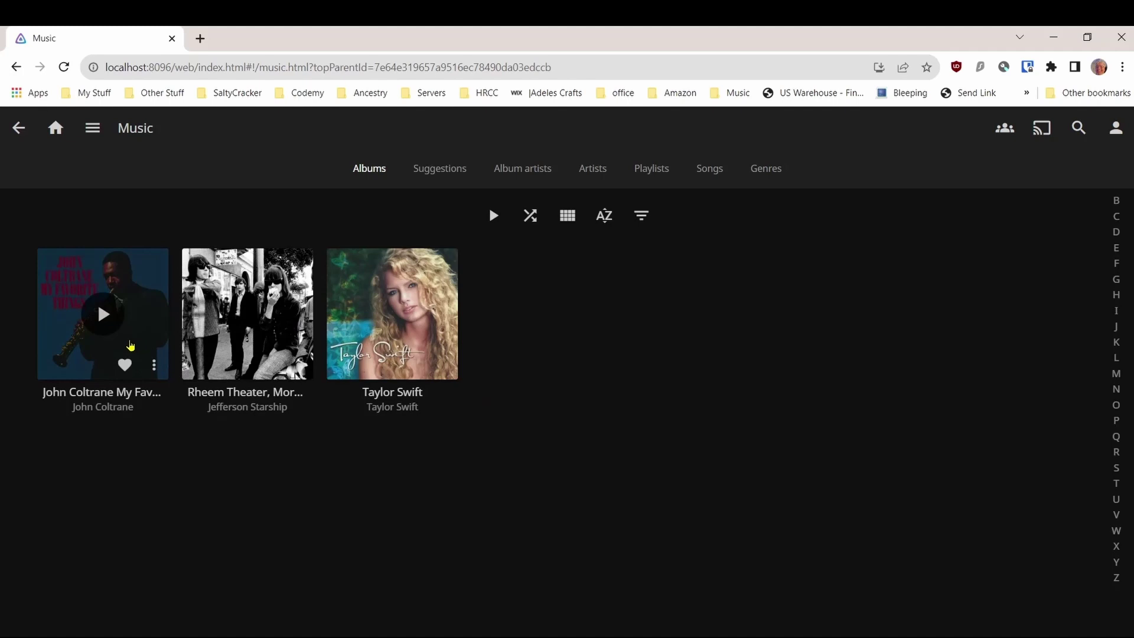
pyautogui.click(93, 357)
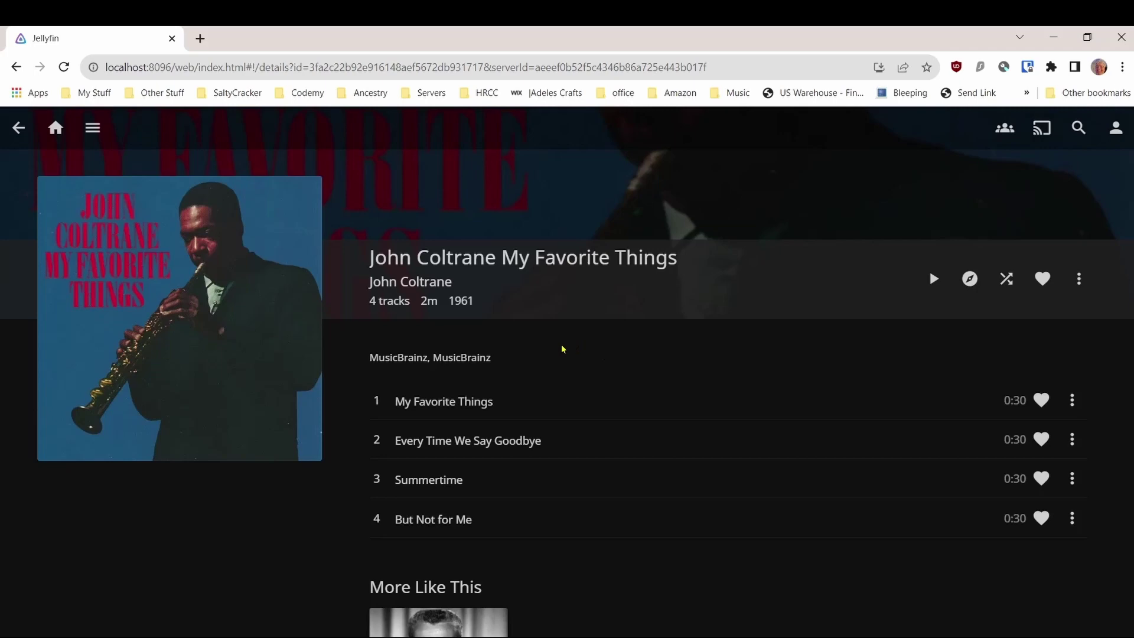
pyautogui.click(1072, 402)
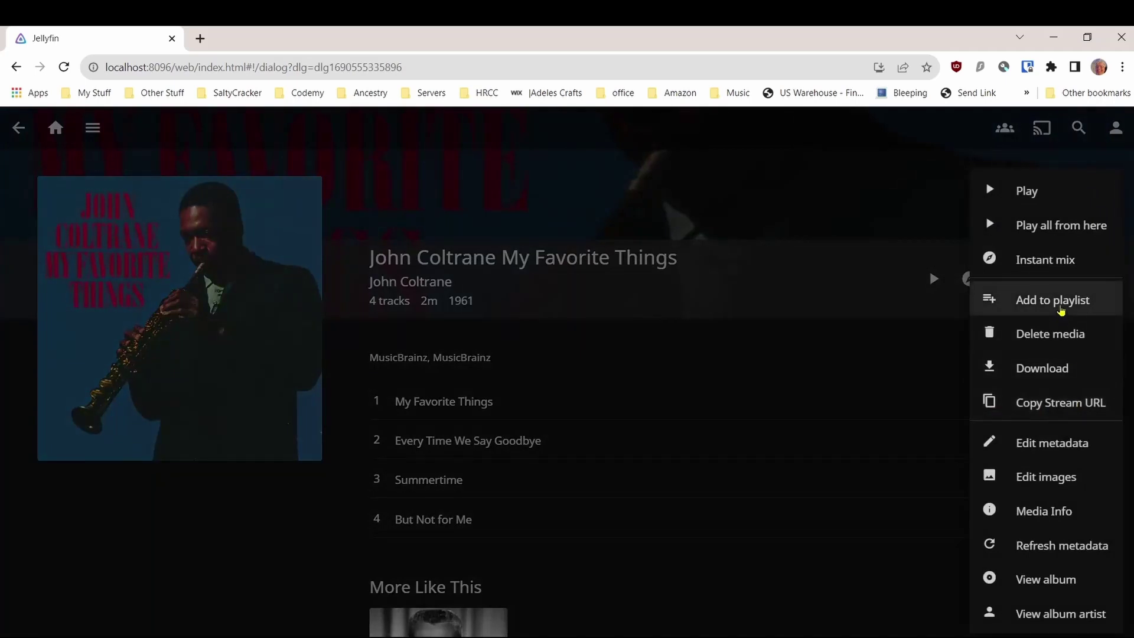
pyautogui.click(1061, 312)
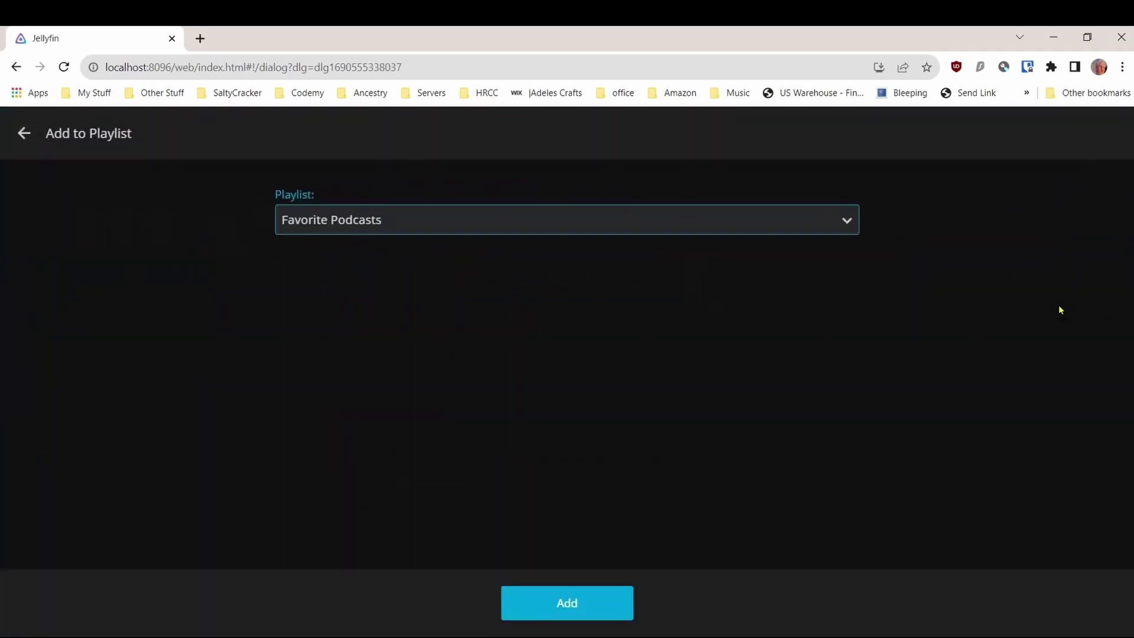
pyautogui.click(847, 222)
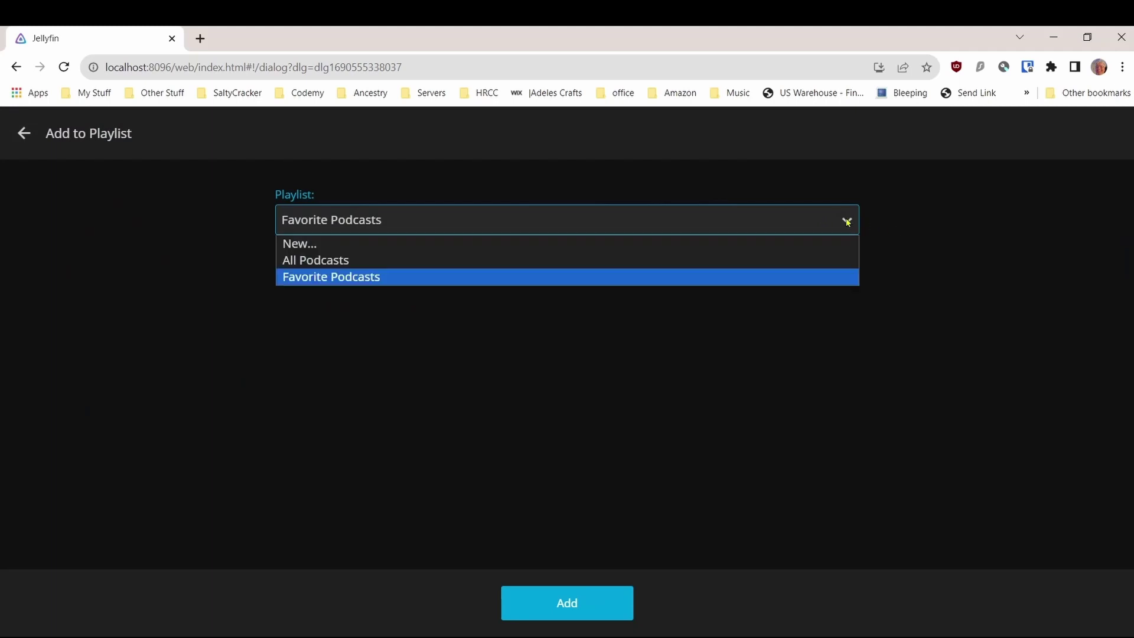
pyautogui.click(411, 277)
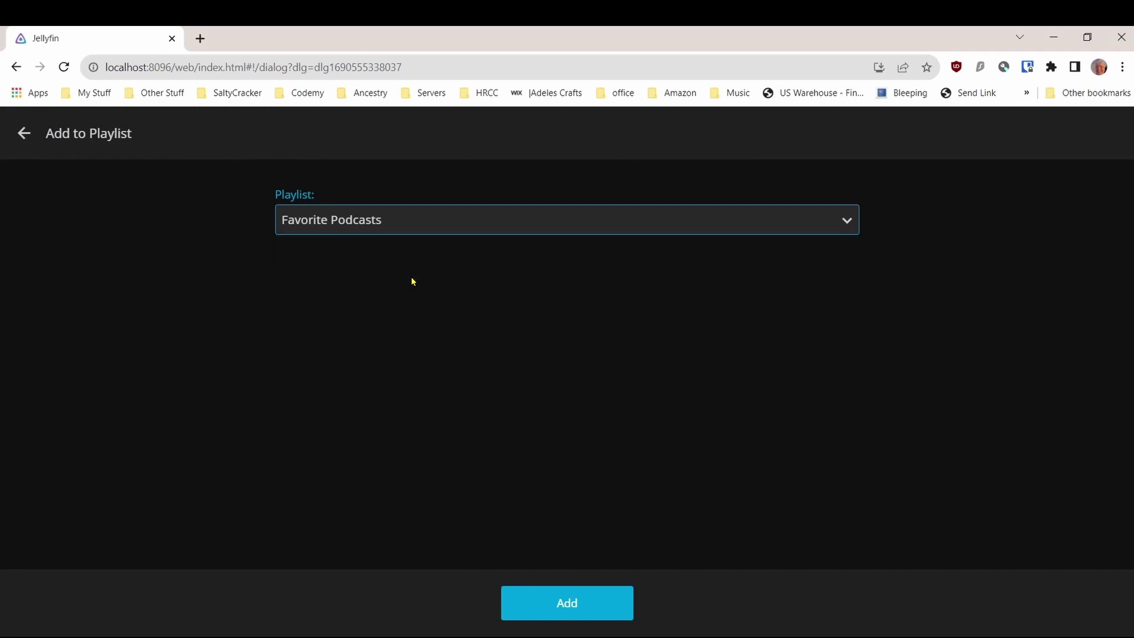
pyautogui.click(561, 606)
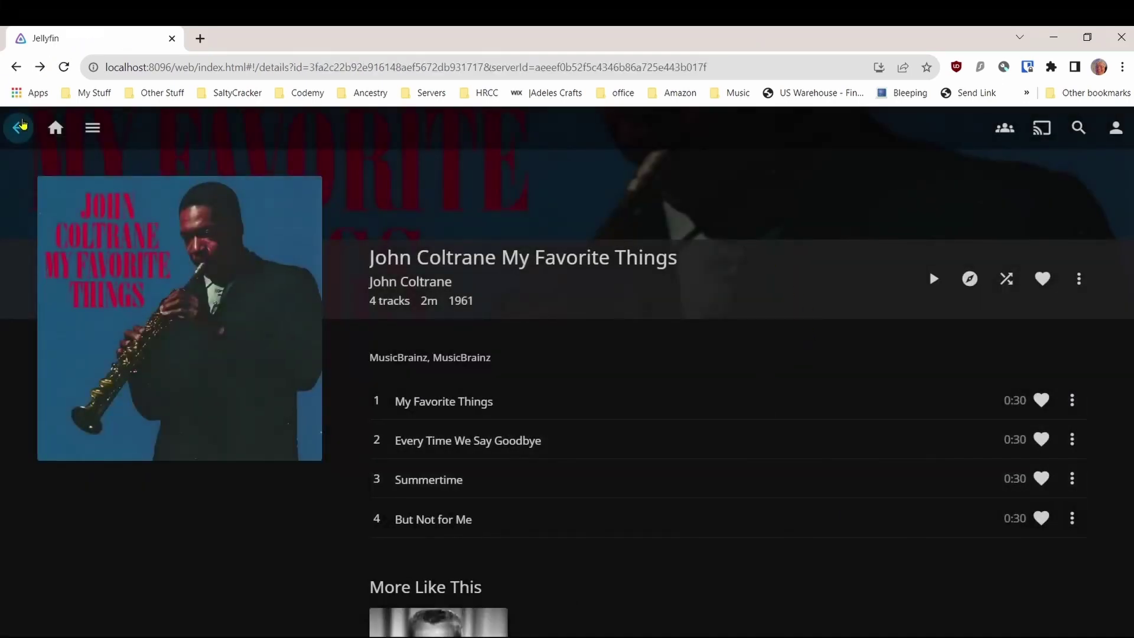
# Return to the home page and look through the track list of the Favorite Podcasts playlist.
pyautogui.click(55, 129)
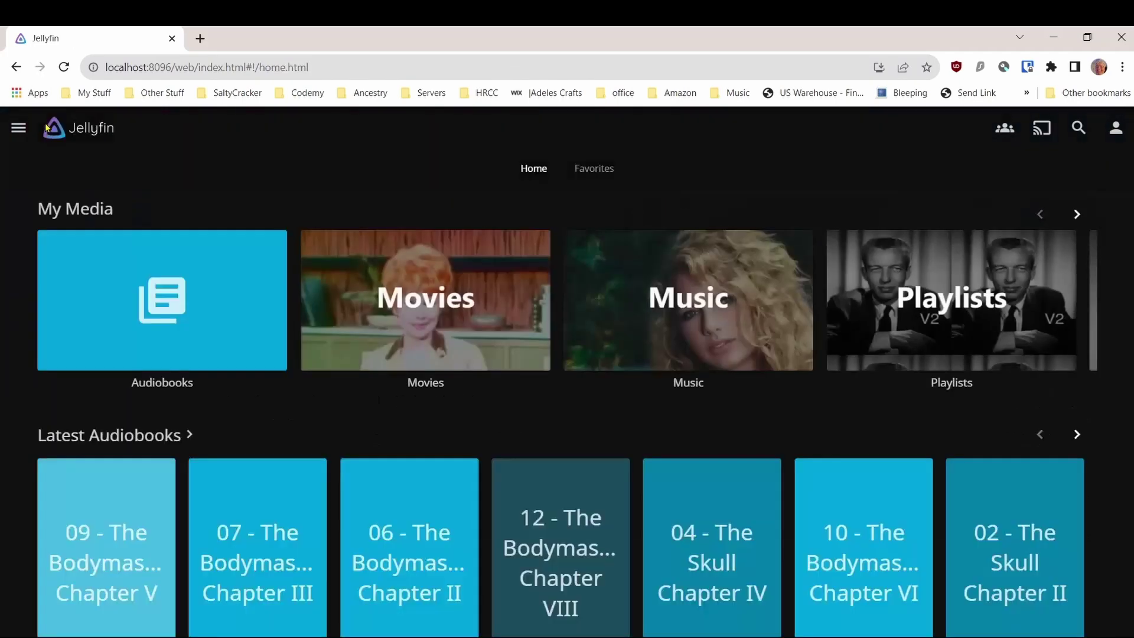
pyautogui.click(931, 283)
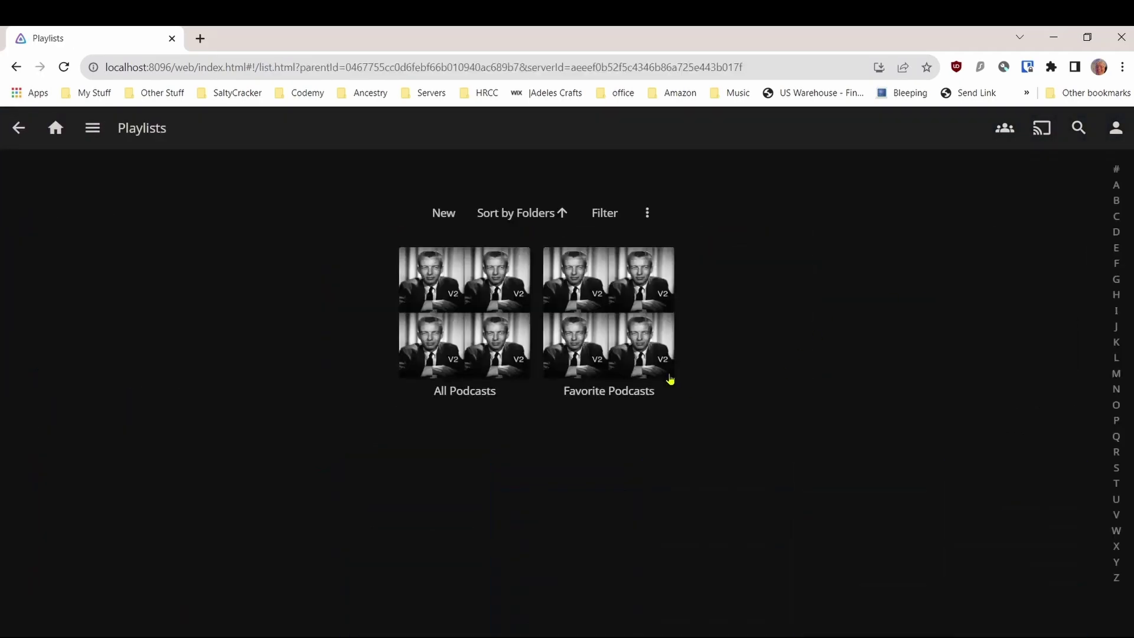
pyautogui.click(582, 350)
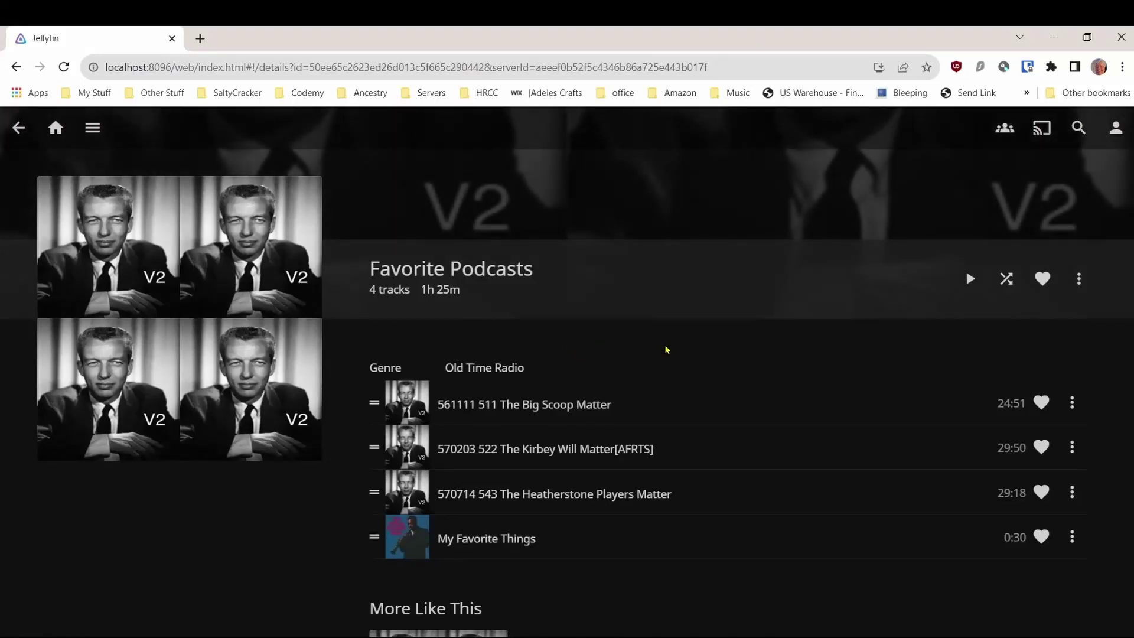
pyautogui.scroll(-1, 835, 367)
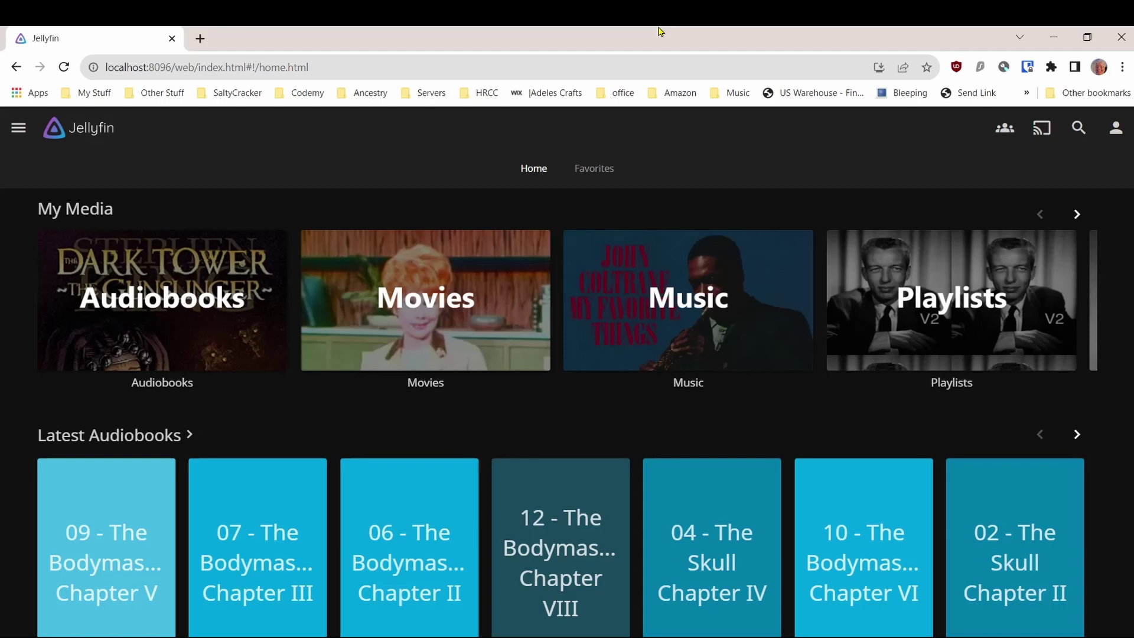
# Mark the Robin_Hood_01 movie in the Movies library as a favorite and return to the home page.
pyautogui.click(383, 363)
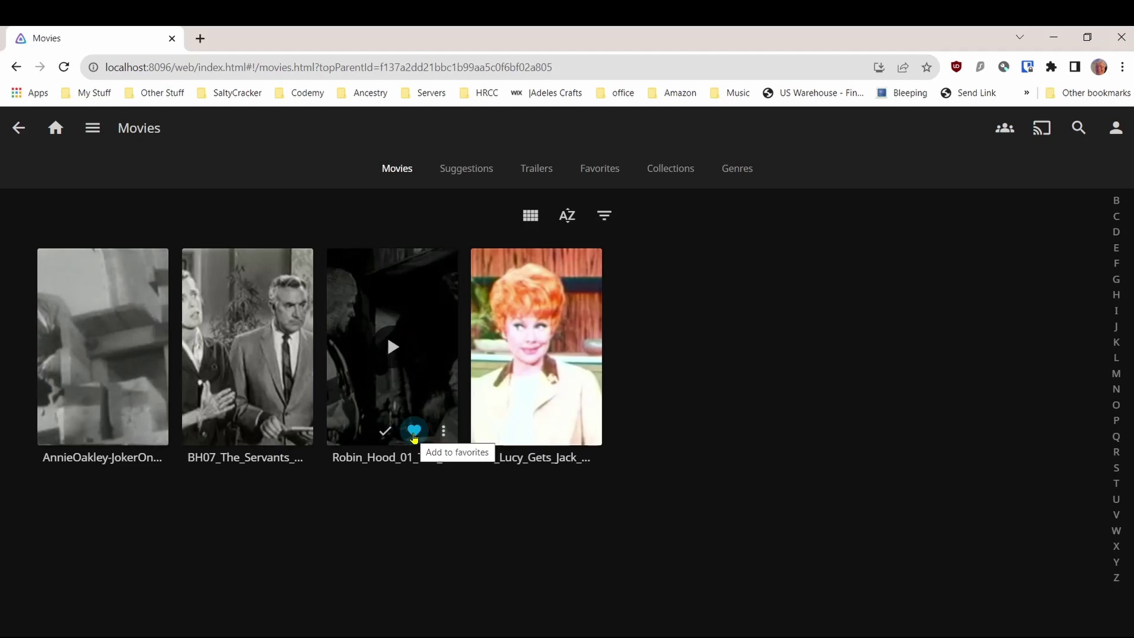
pyautogui.click(414, 431)
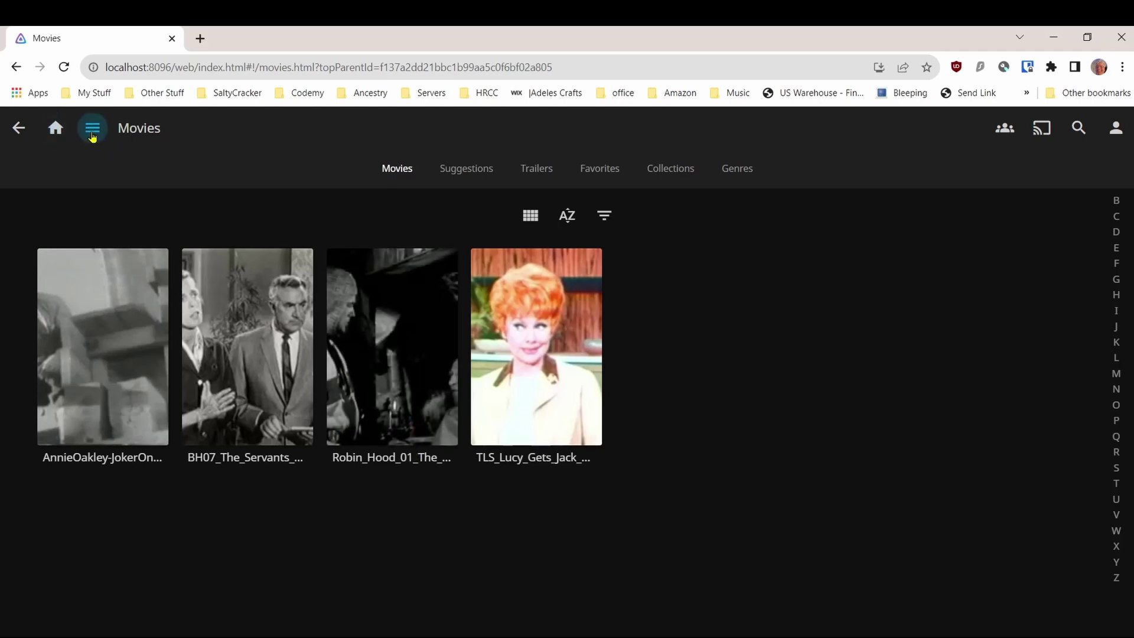
pyautogui.click(55, 127)
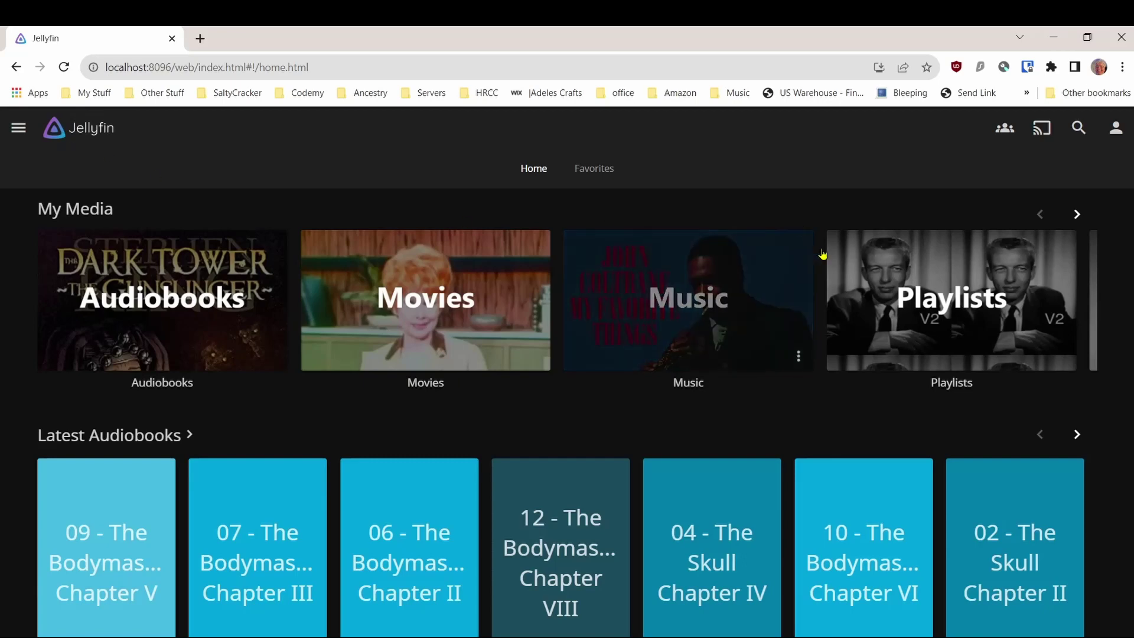
# Mark the John Coltrane My Favorite Things album in the Music library as a favorite and return to the home page.
pyautogui.click(723, 344)
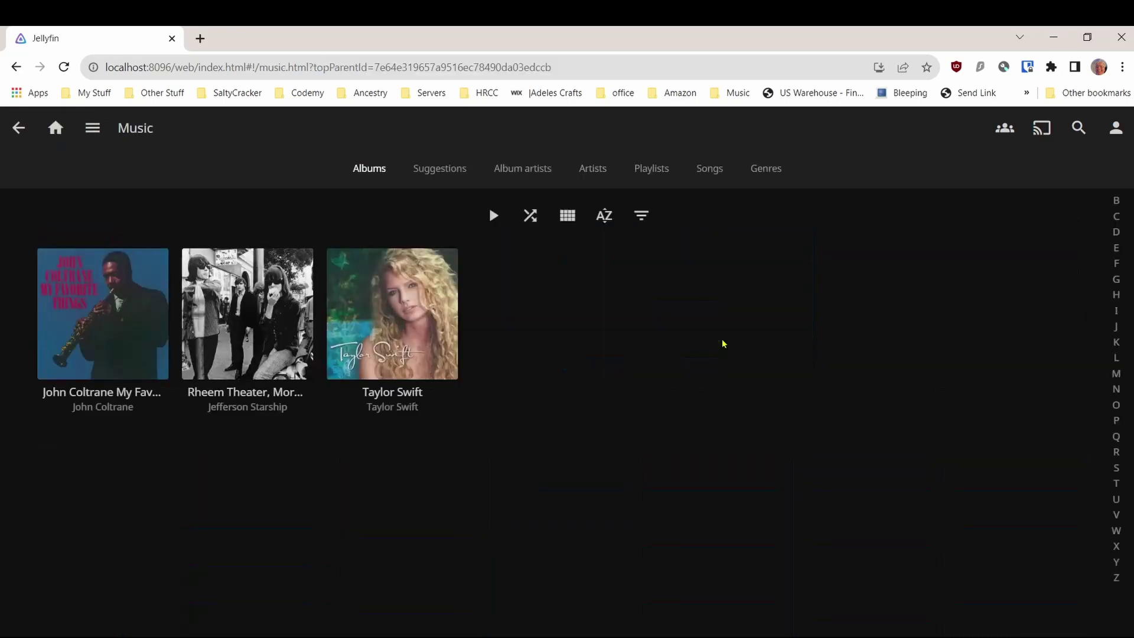
pyautogui.moveTo(138, 331)
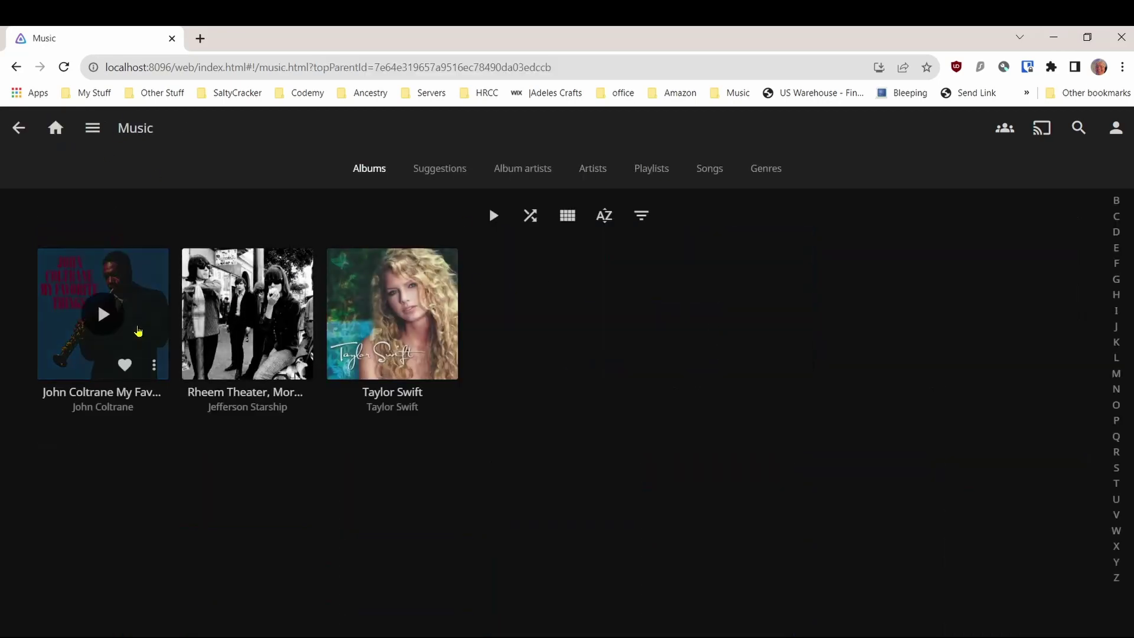
pyautogui.click(127, 366)
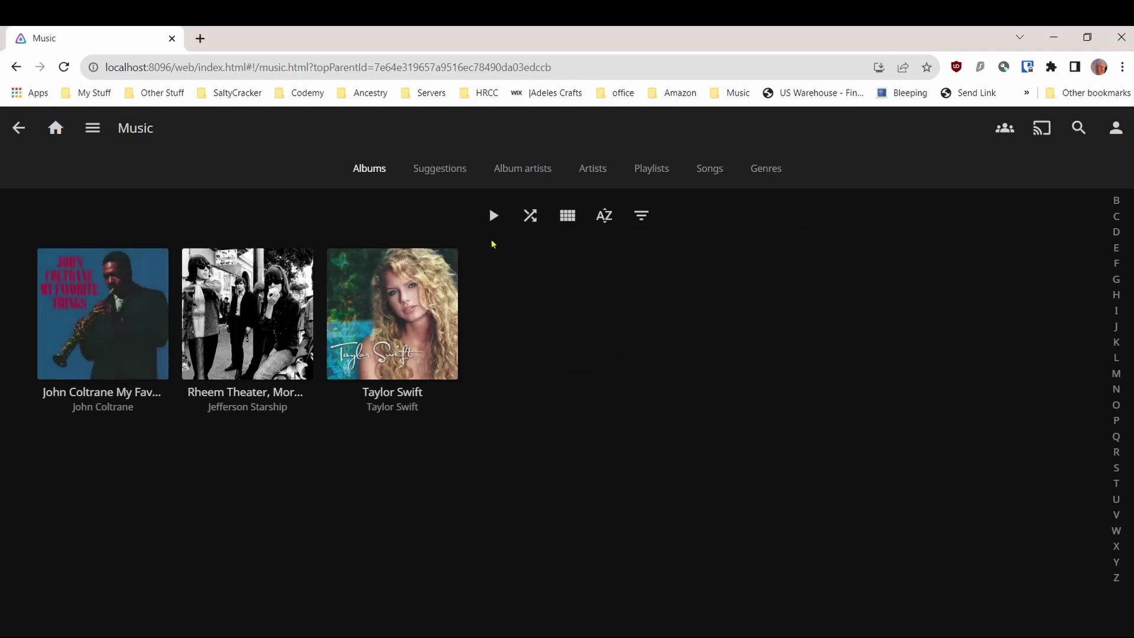
pyautogui.click(53, 130)
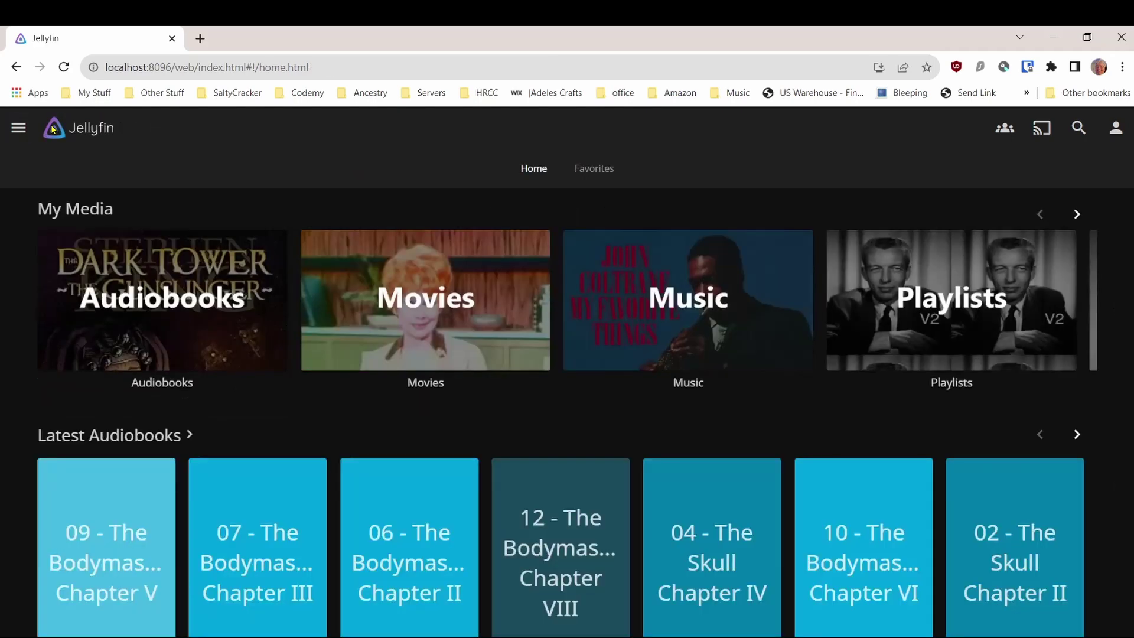
# Mark the Favorite Podcasts playlist as a favorite and return to the home page.
pyautogui.click(878, 311)
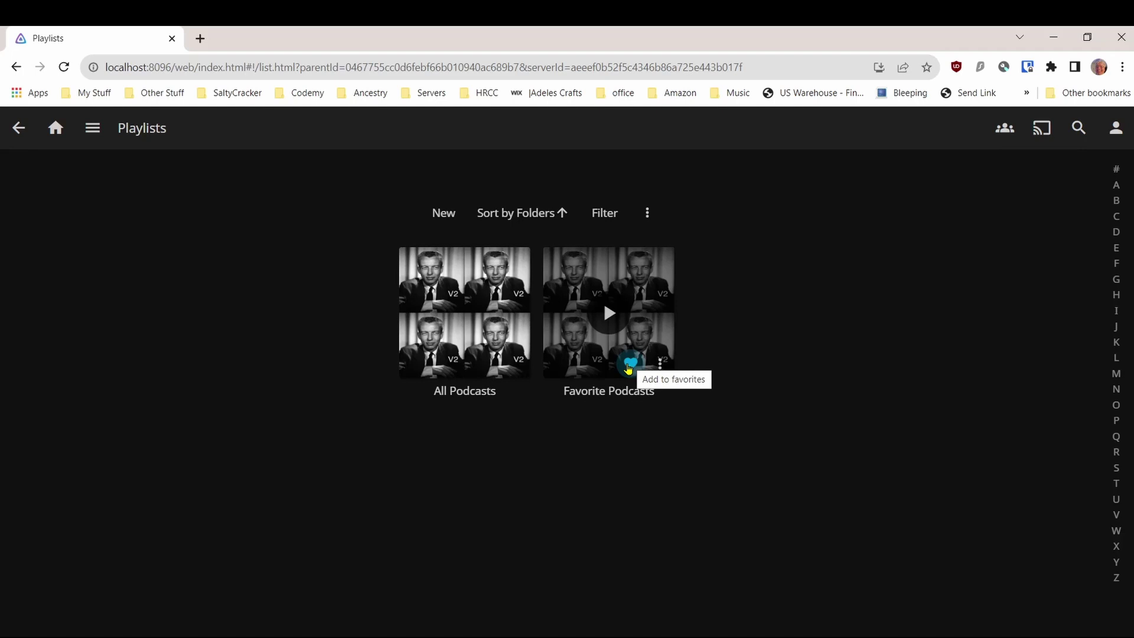
pyautogui.click(629, 365)
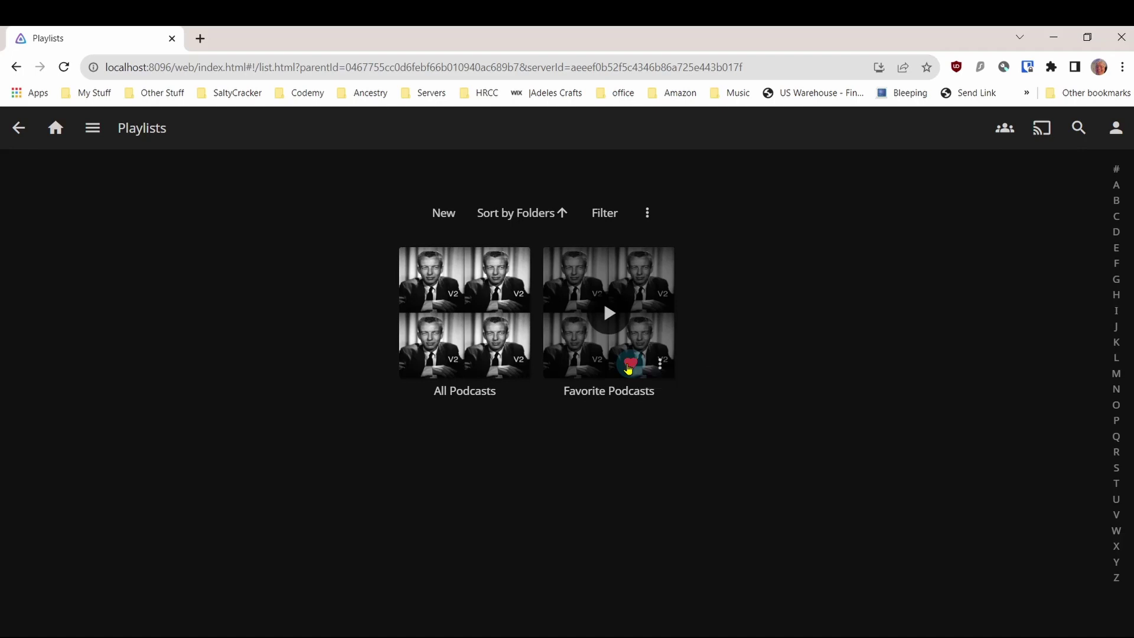
pyautogui.click(54, 129)
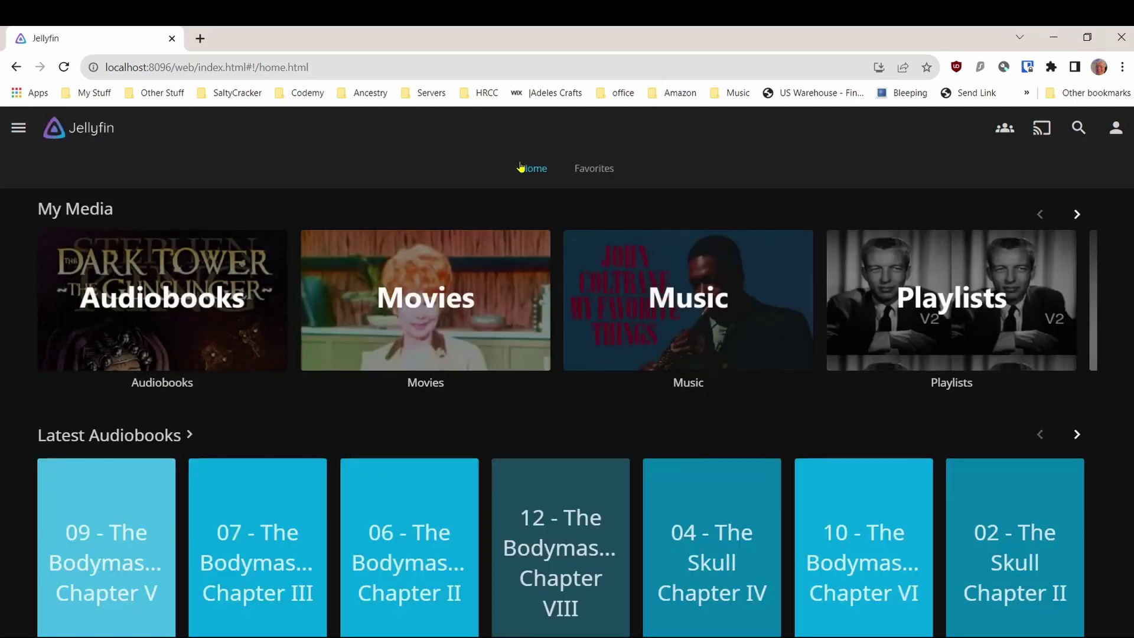
# Review the favorited movies, playlists and albums in the Favorites view.
pyautogui.click(591, 170)
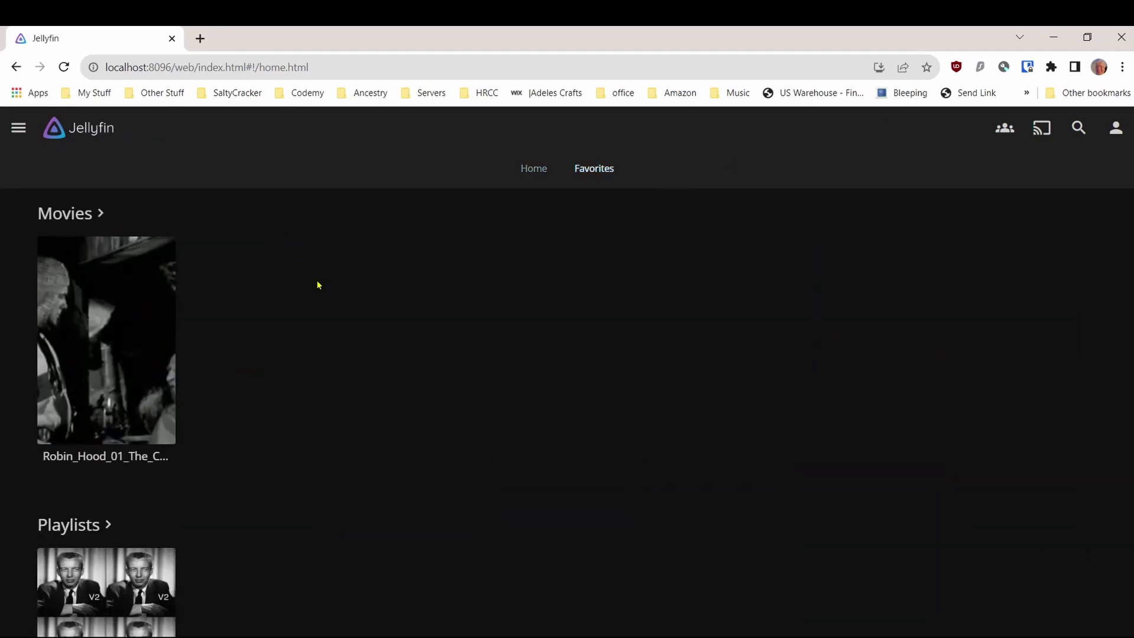
pyautogui.scroll(-5, 318, 285)
pyautogui.scroll(-2, 319, 285)
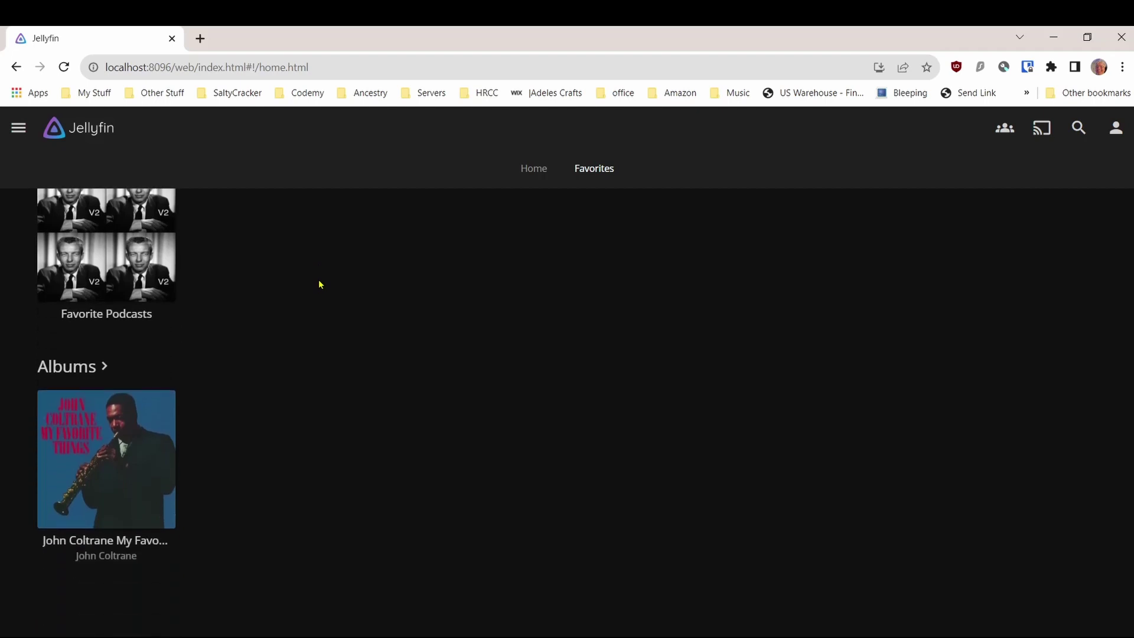
pyautogui.scroll(7, 319, 285)
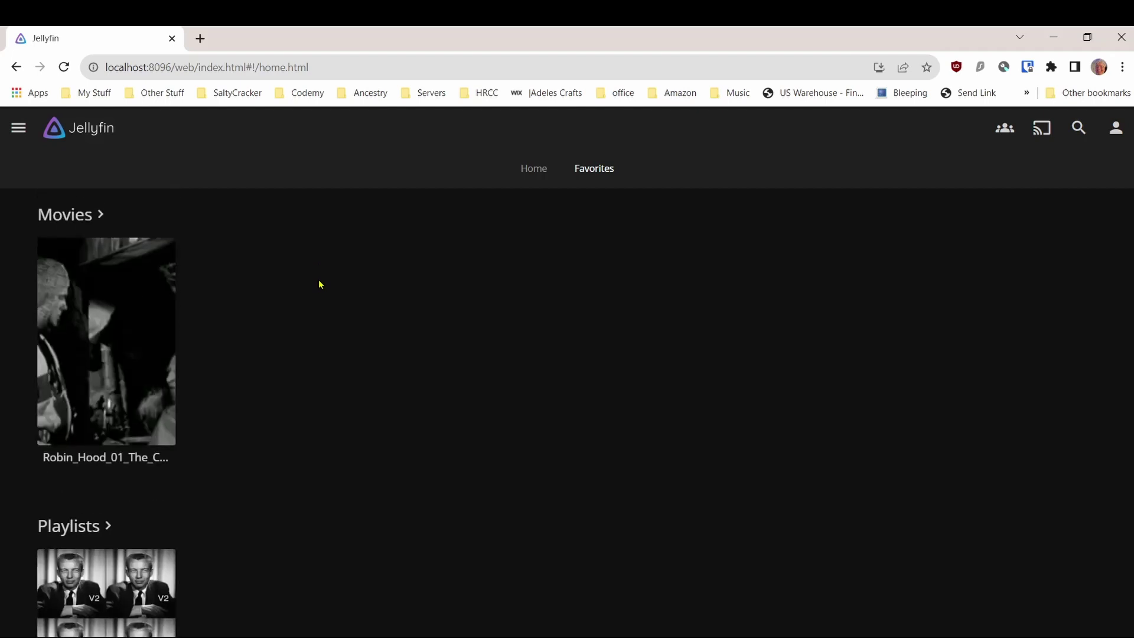
pyautogui.moveTo(133, 347)
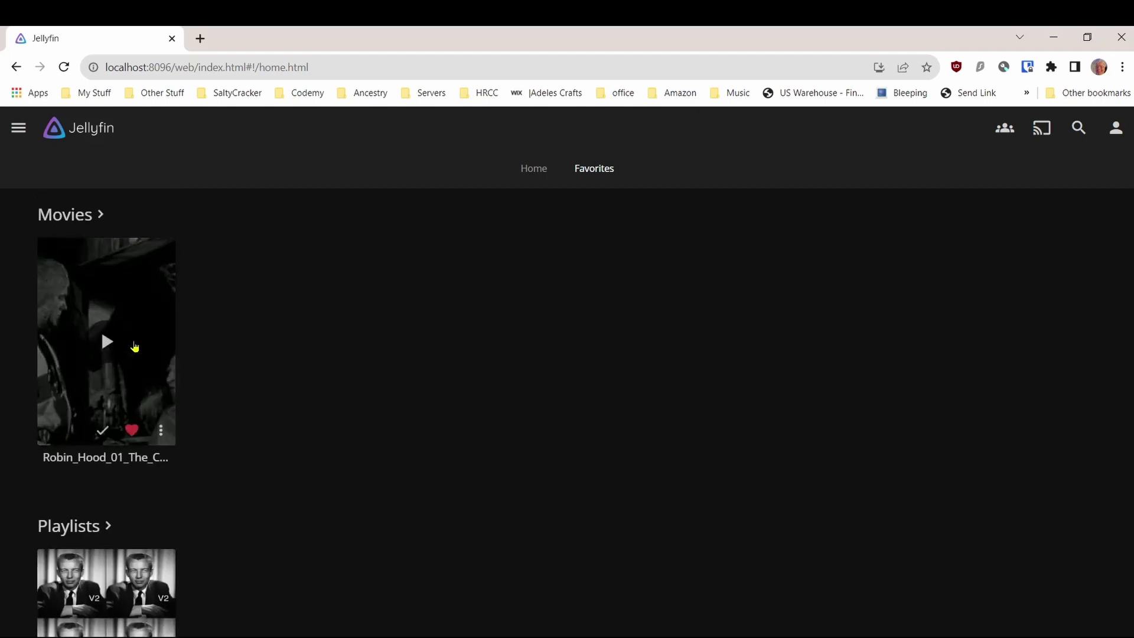
pyautogui.scroll(-6, 240, 313)
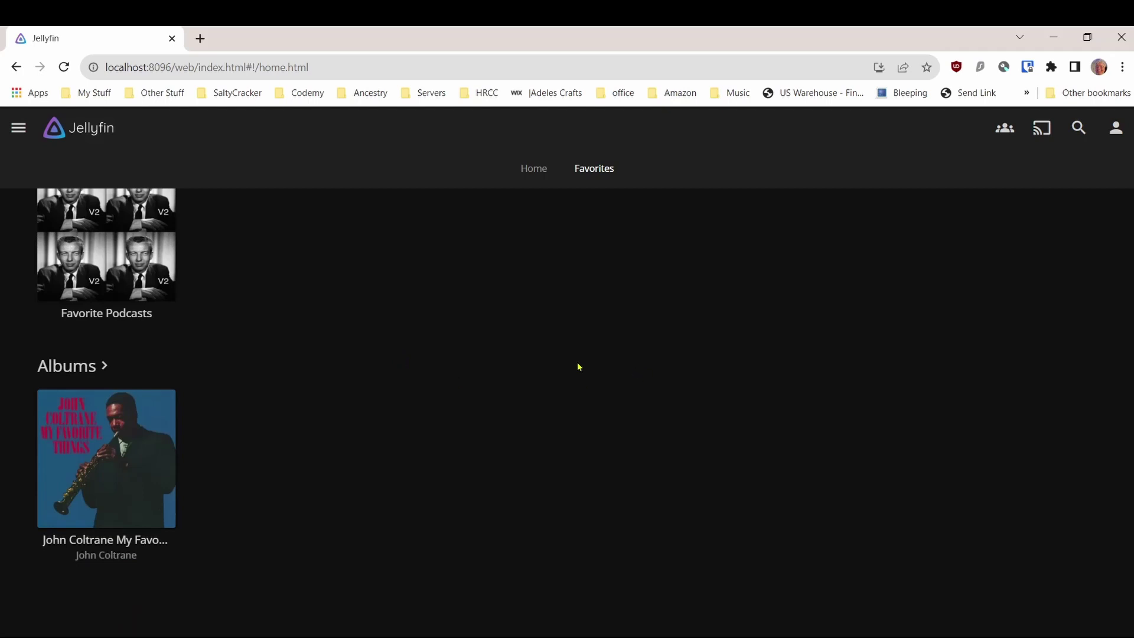
pyautogui.scroll(6, 502, 345)
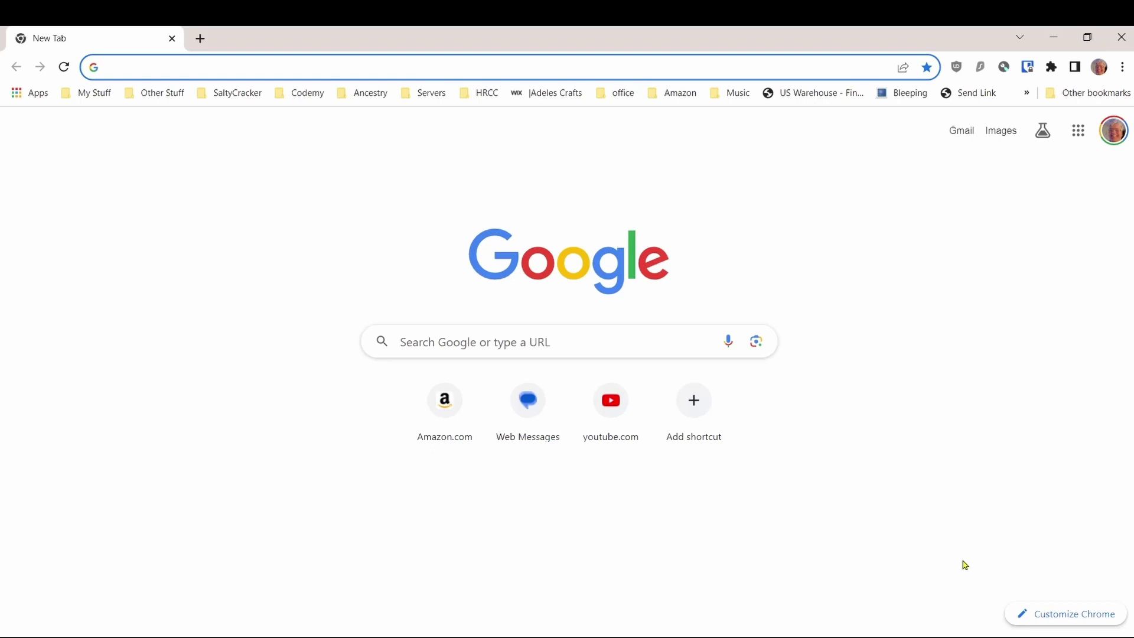
# Check the commands that the Jellyfin server offers in the system tray and dismiss them.
pyautogui.click(970, 637)
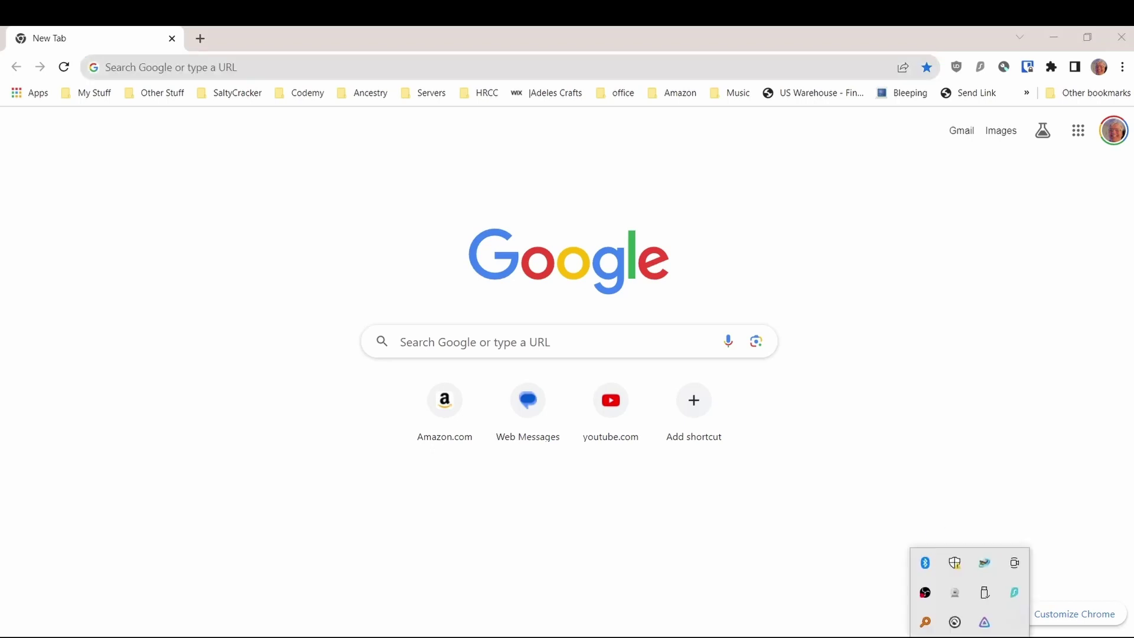
pyautogui.rightClick(990, 633)
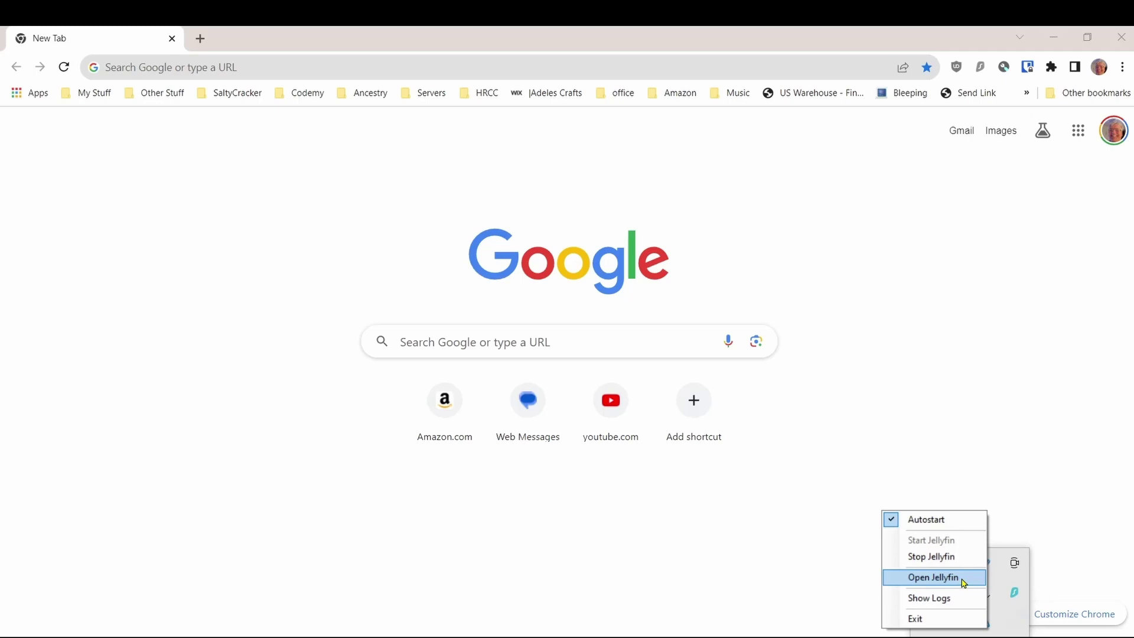
pyautogui.click(1015, 421)
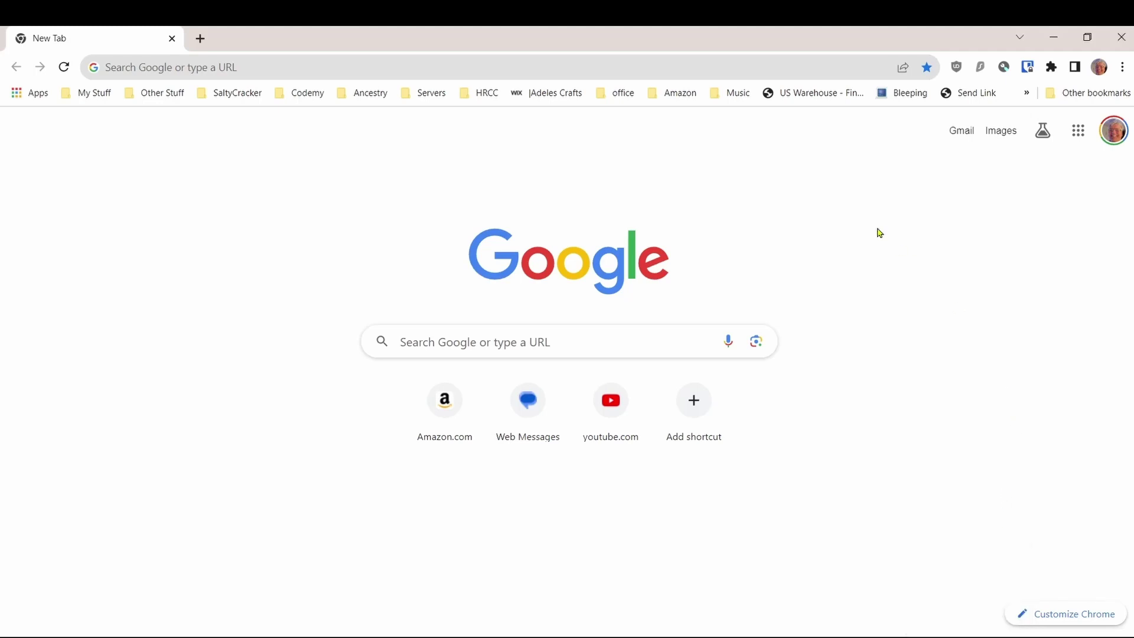
# Open the Jellyfin server in the browser at the local address 127.0.0.1:8096.
pyautogui.click(458, 65)
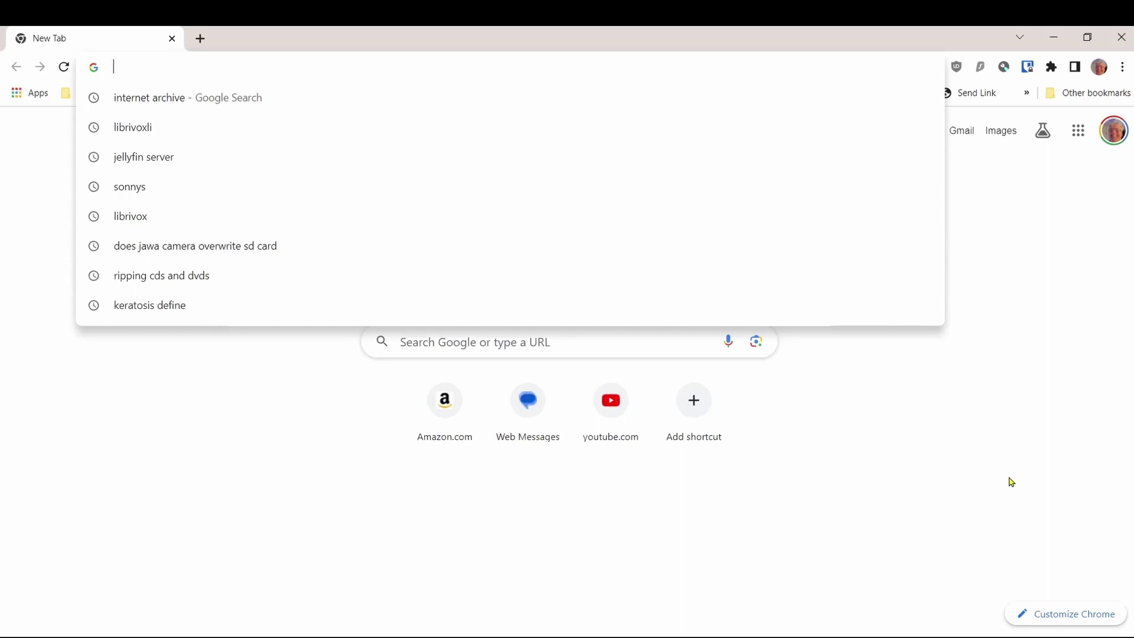
pyautogui.write('12')
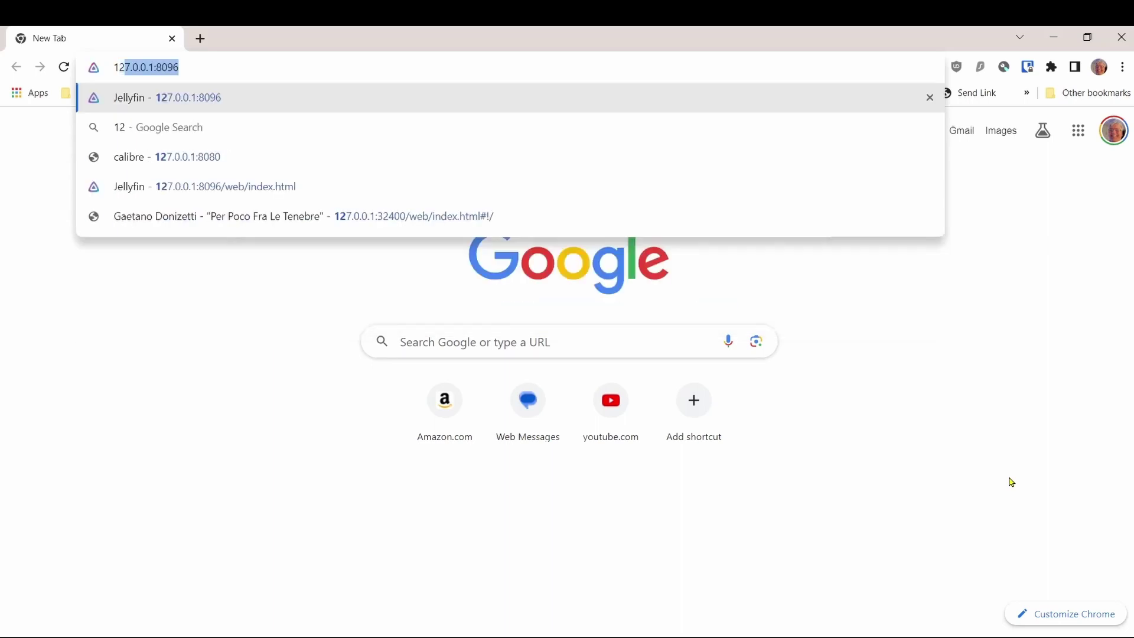
pyautogui.write('7.')
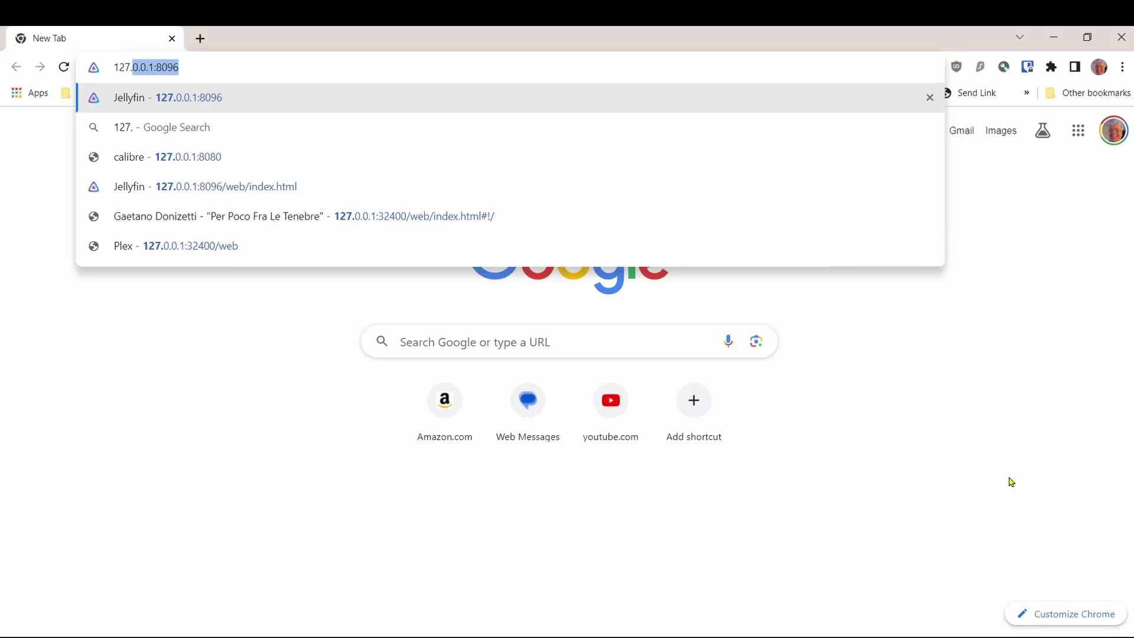
pyautogui.write('0.0.1')
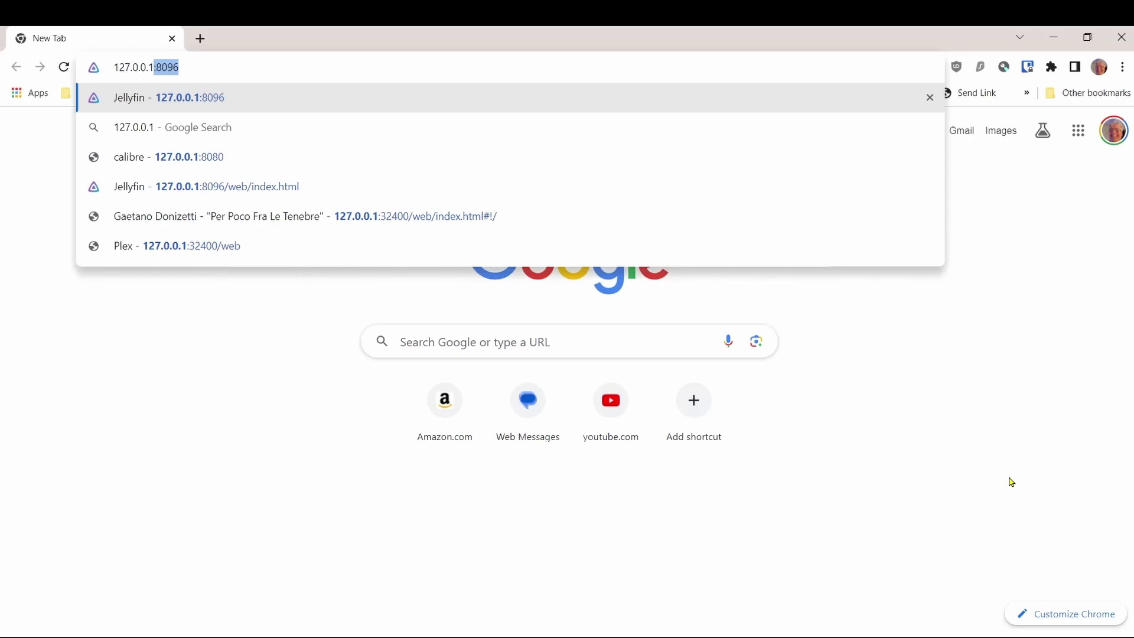
pyautogui.write(':')
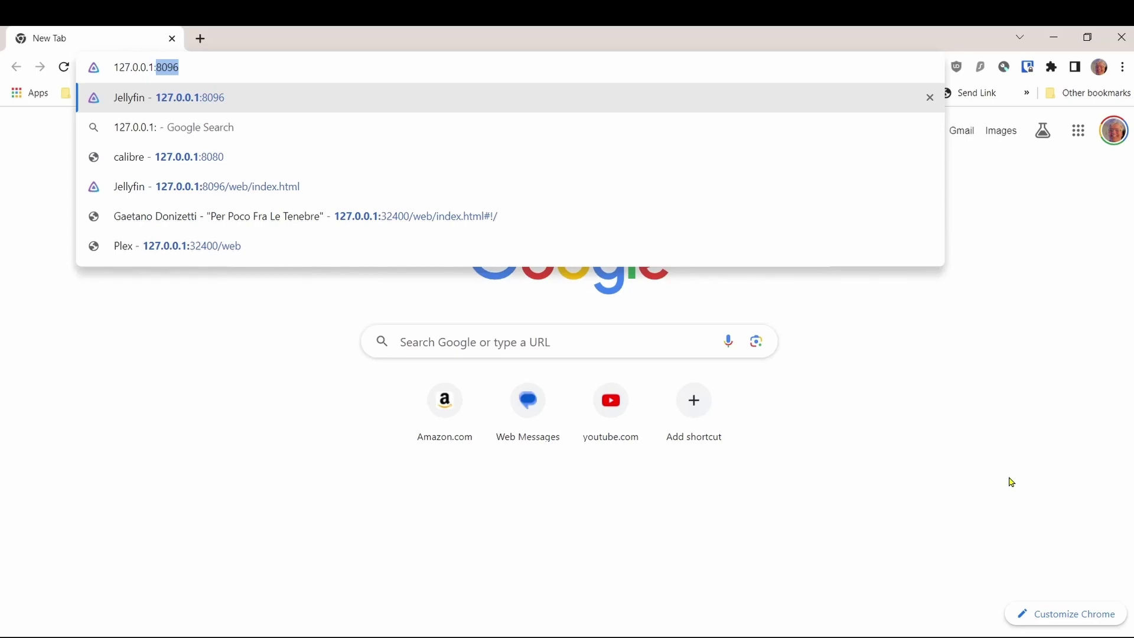
pyautogui.write('80')
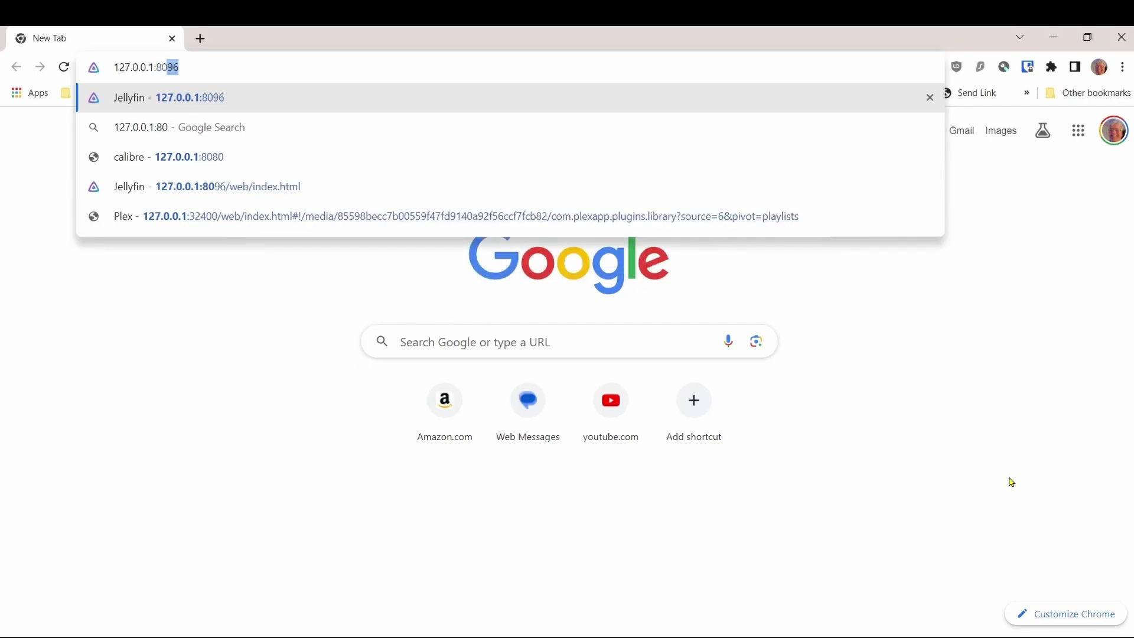
pyautogui.write('96')
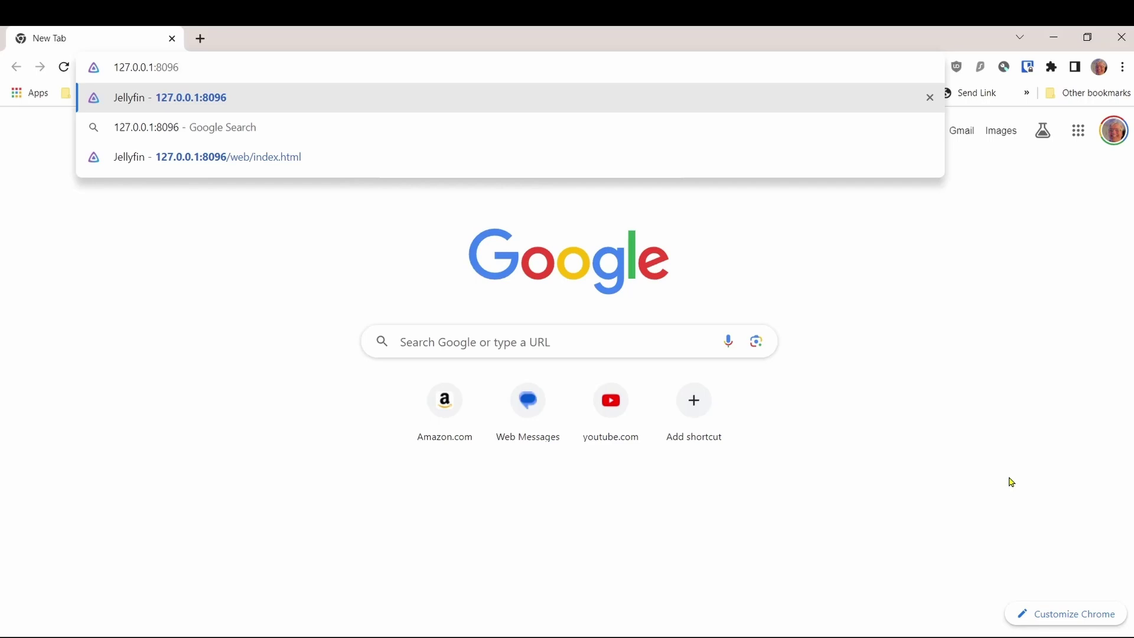
pyautogui.press('Return')
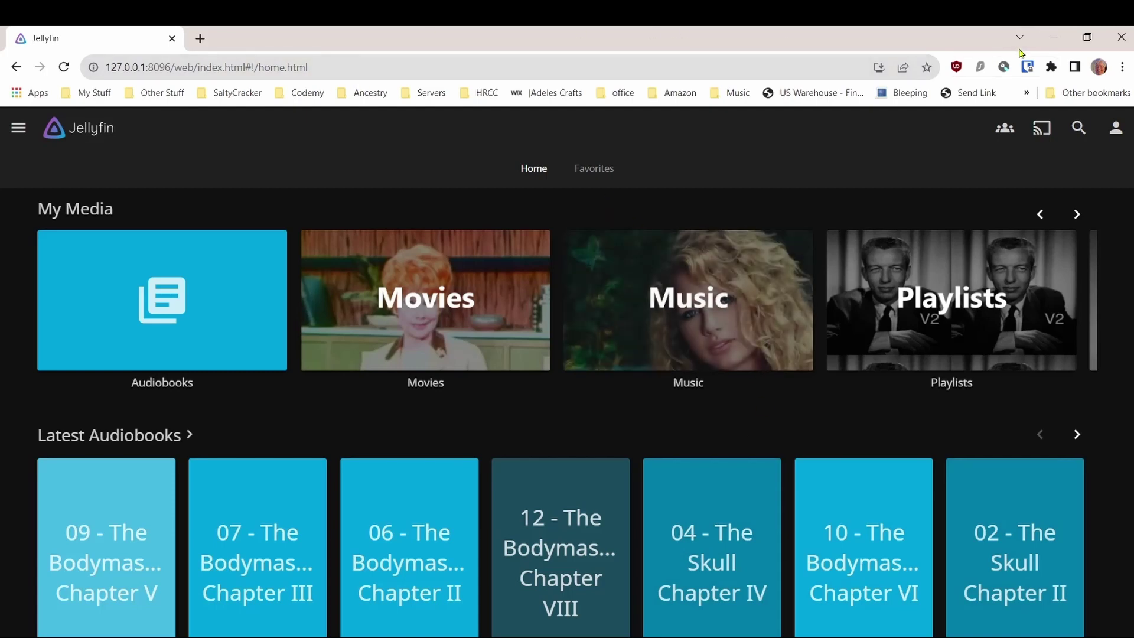
# Minimize the browser, switch to Windows Settings and copy the IPv4 address from the Ethernet network's properties.
pyautogui.click(1053, 38)
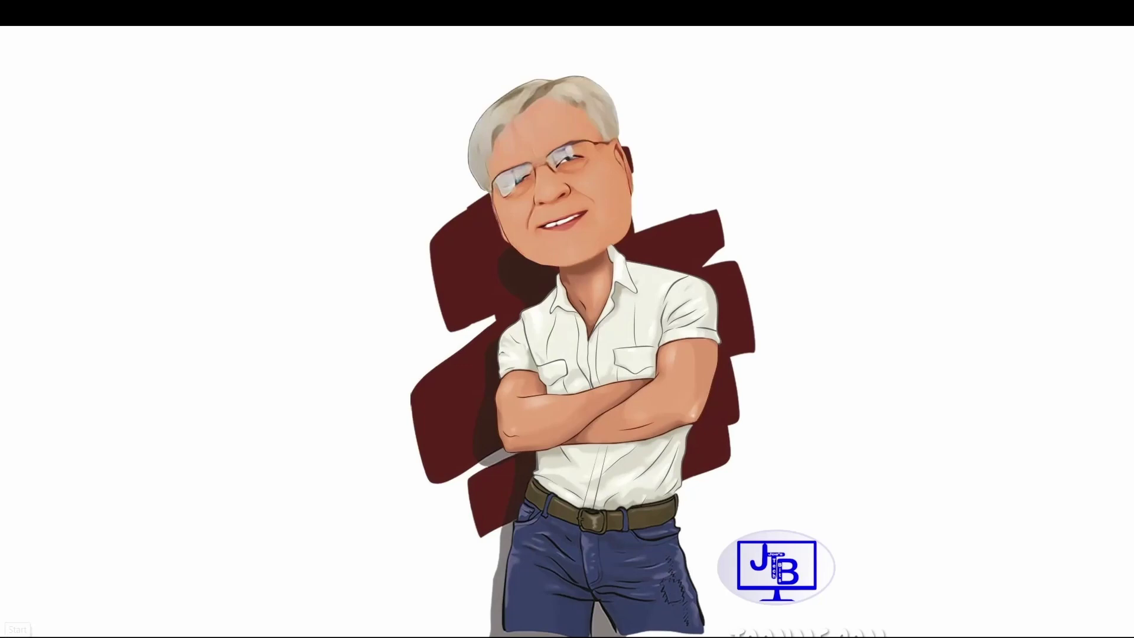
pyautogui.click(12, 635)
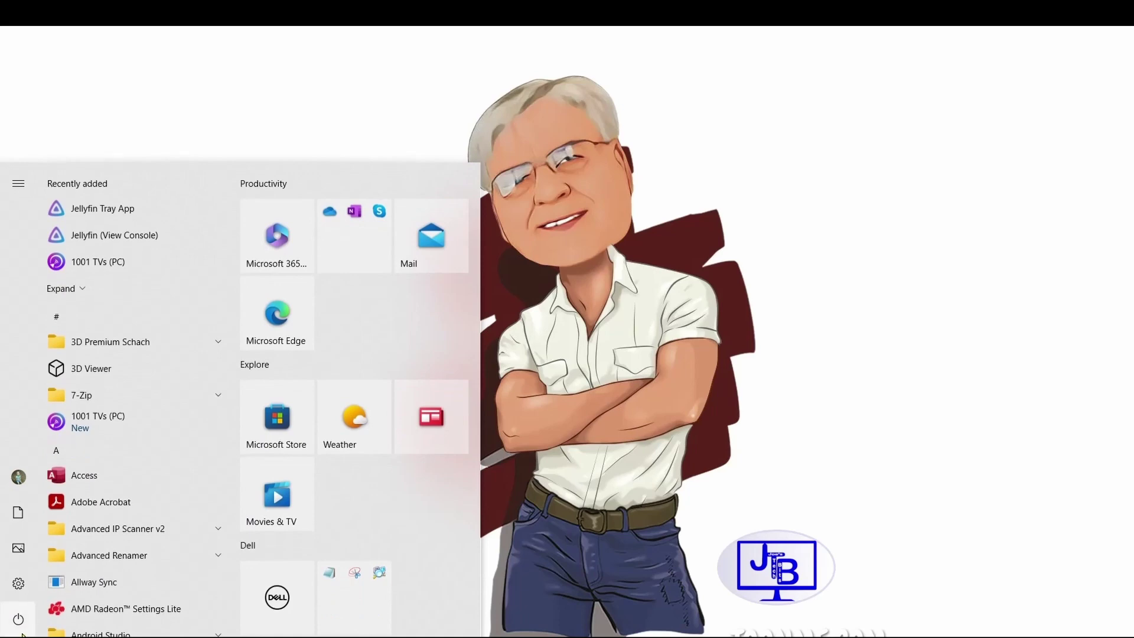
pyautogui.moveTo(11, 594)
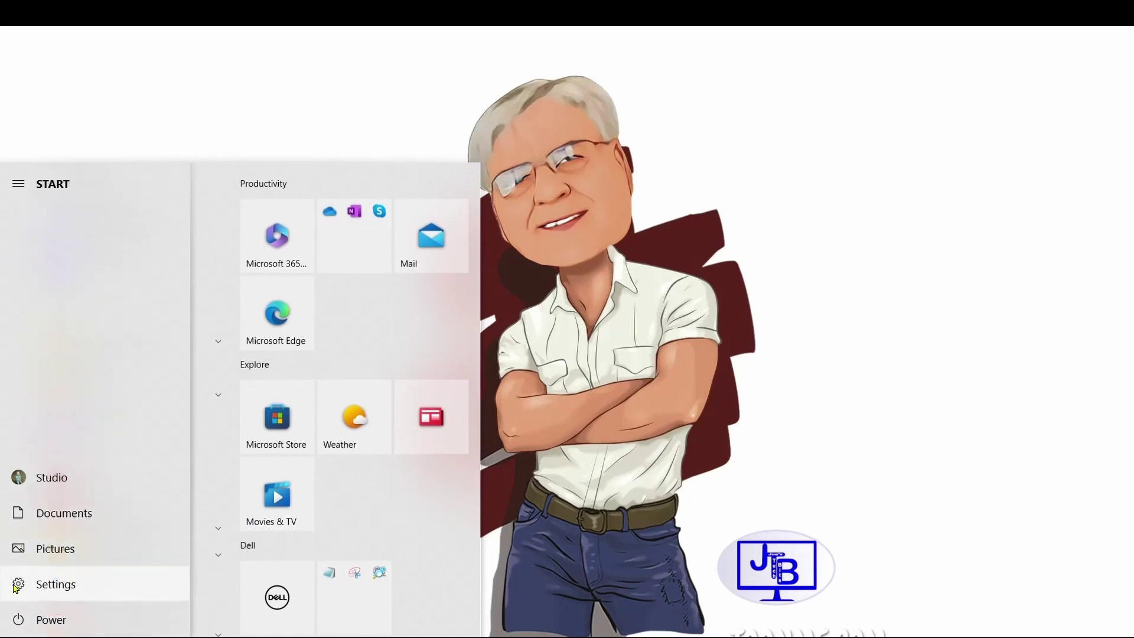
pyautogui.click(16, 584)
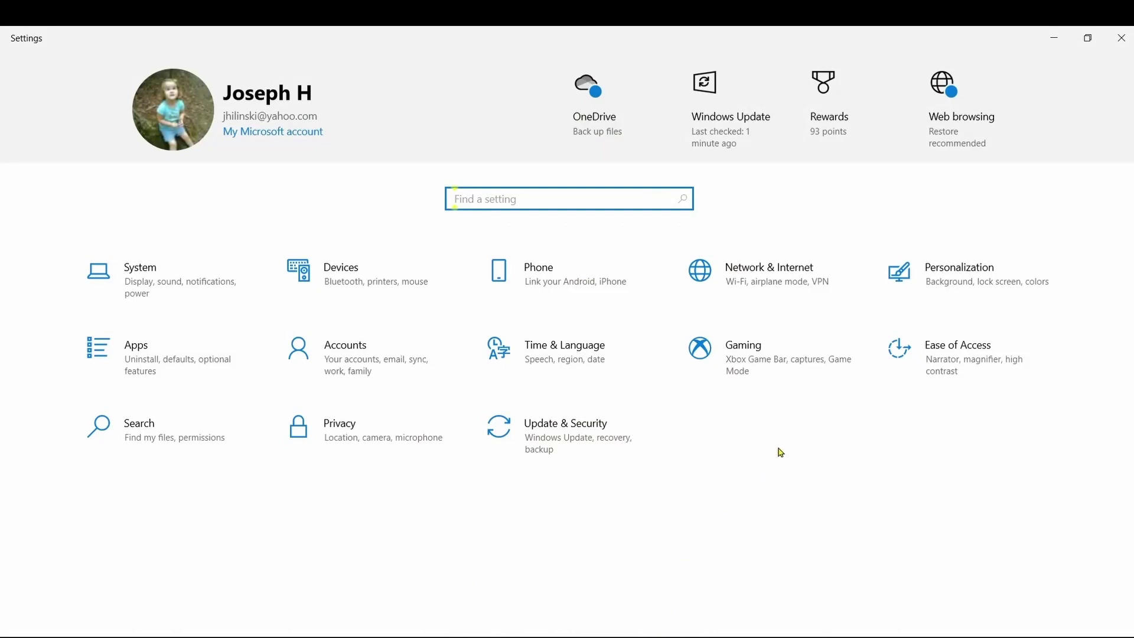
pyautogui.click(754, 287)
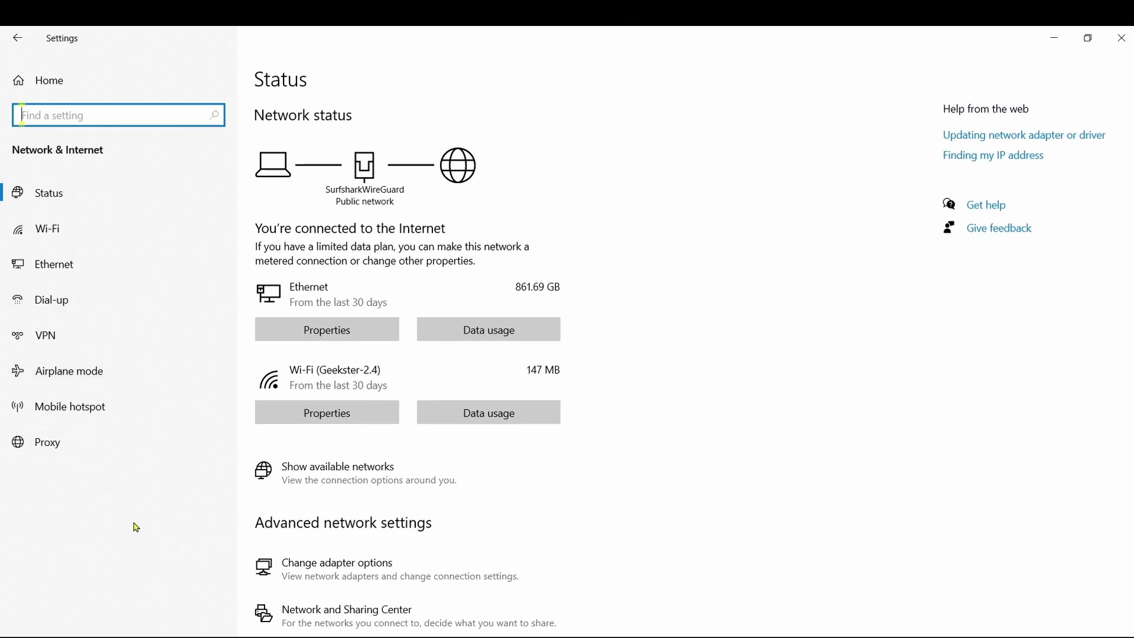
pyautogui.click(117, 268)
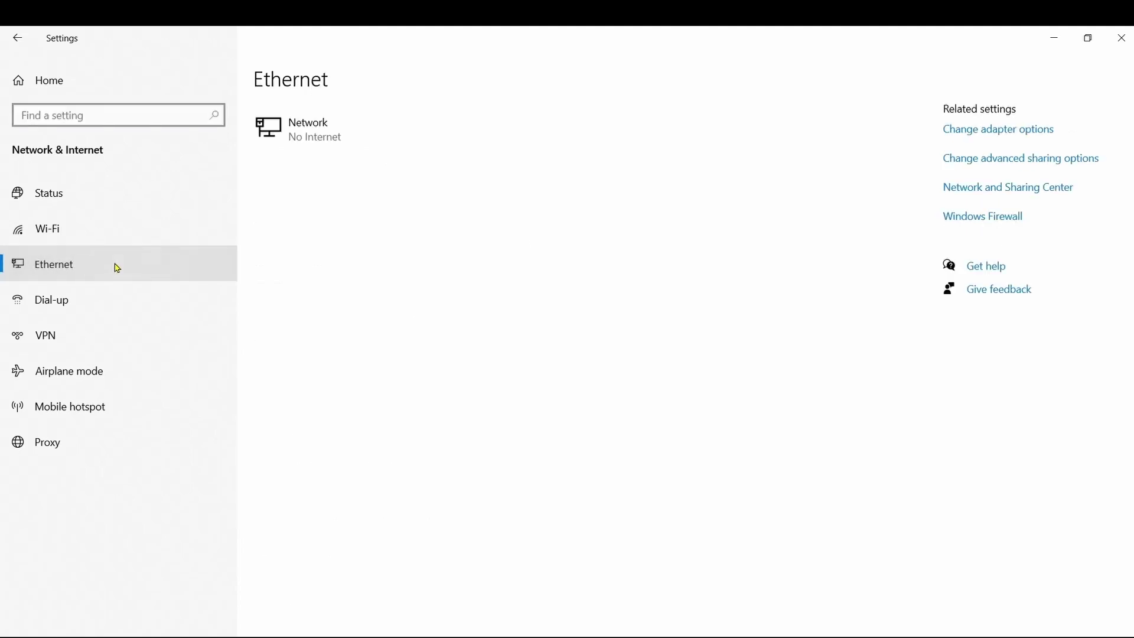
pyautogui.click(298, 131)
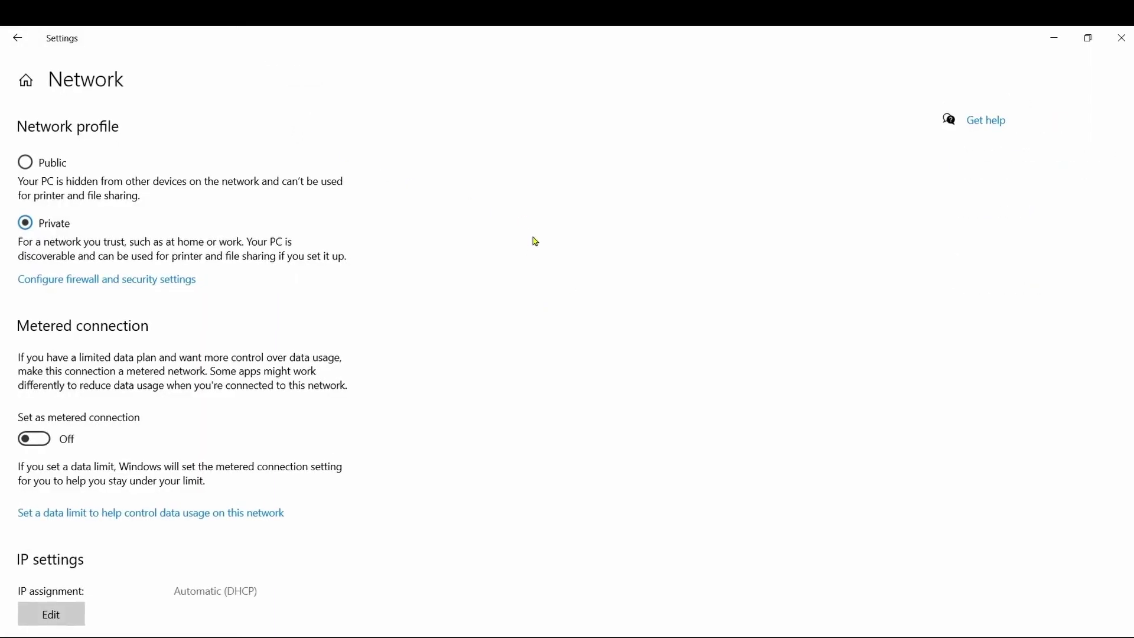
pyautogui.scroll(-5, 531, 285)
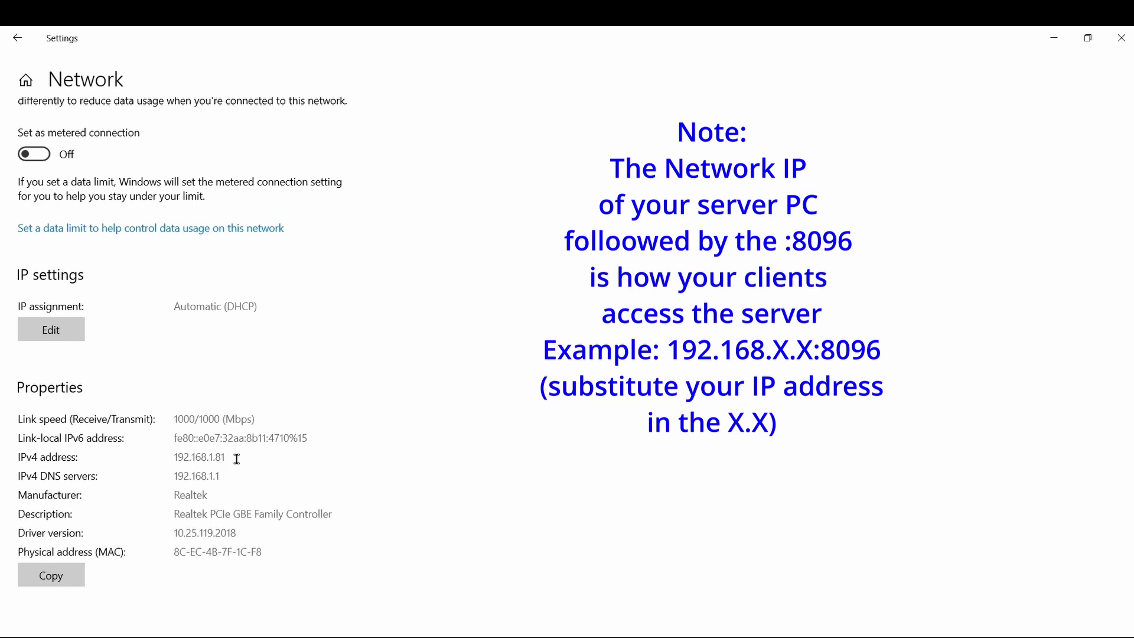
pyautogui.moveTo(241, 460); pyautogui.dragTo(174, 453)
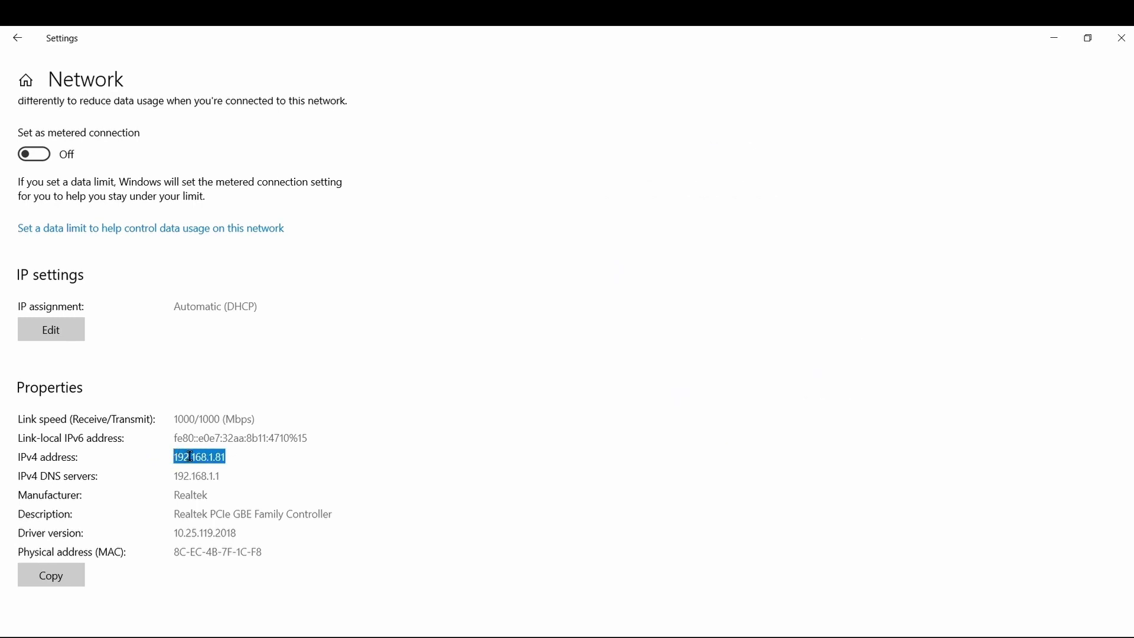
pyautogui.rightClick(190, 456)
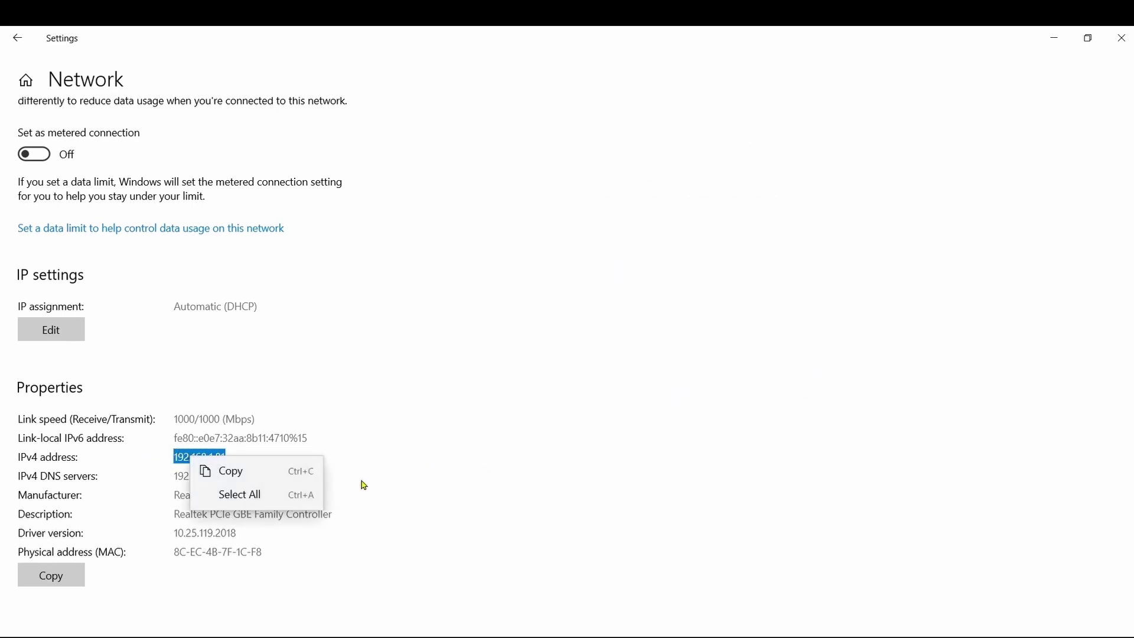
pyautogui.click(237, 477)
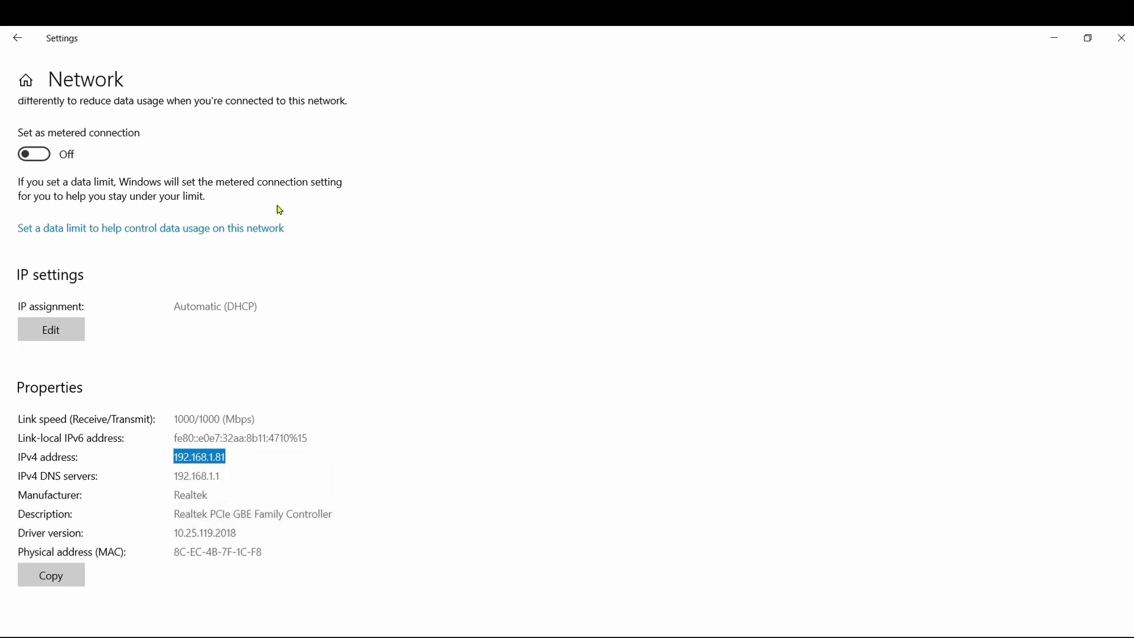
# Examine the properties of the Geekster-2.4 Wi-Fi network to locate its IP address.
pyautogui.click(11, 46)
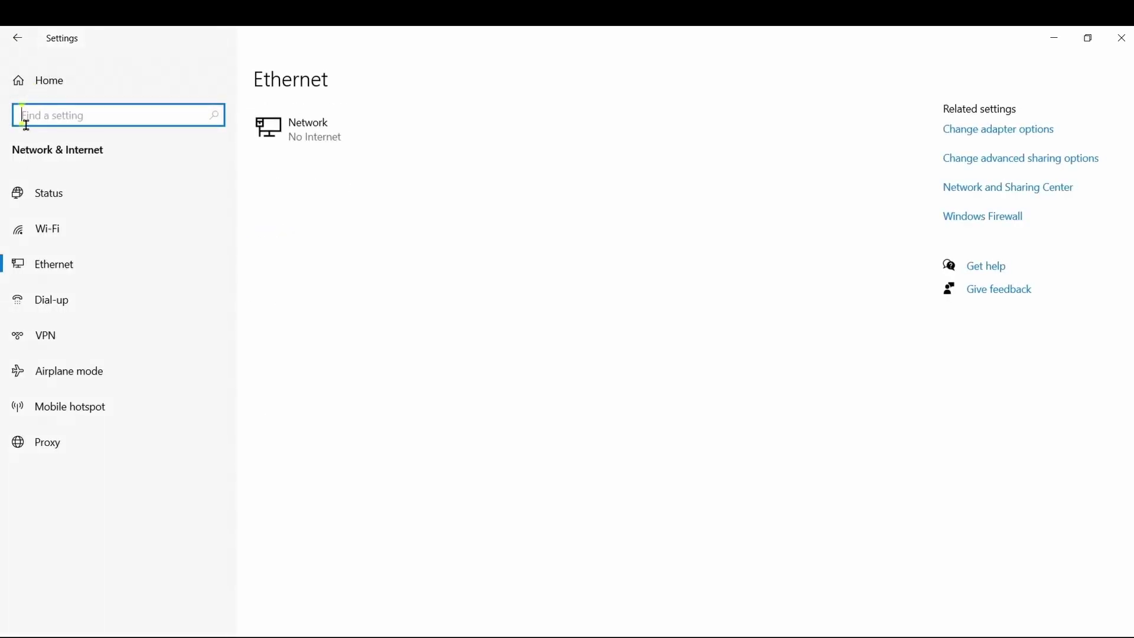
pyautogui.click(85, 245)
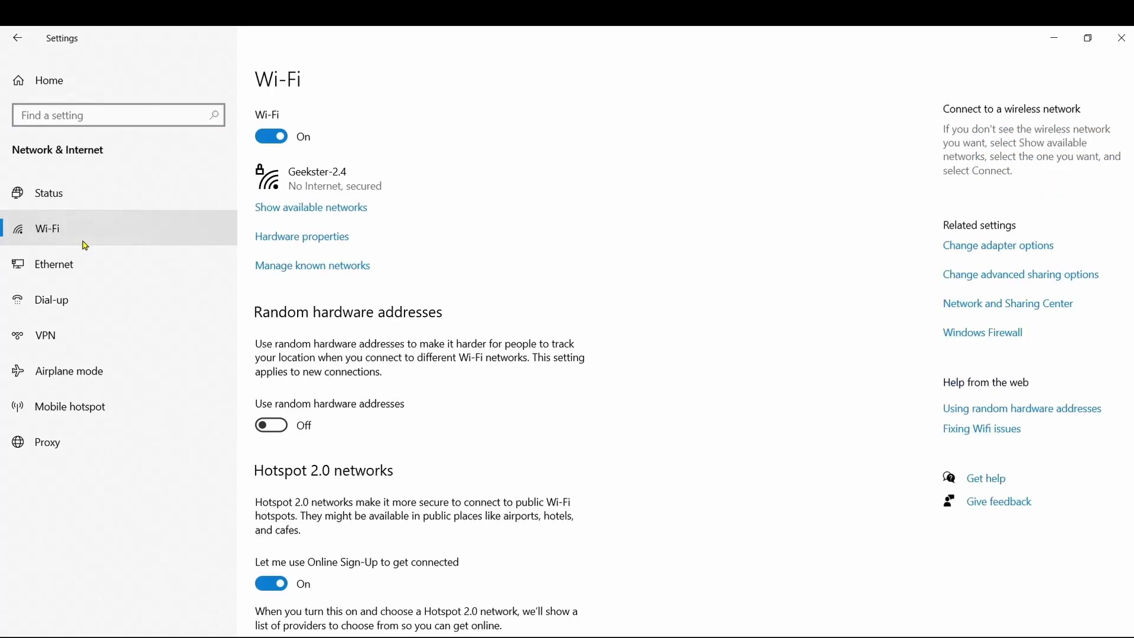
pyautogui.click(314, 175)
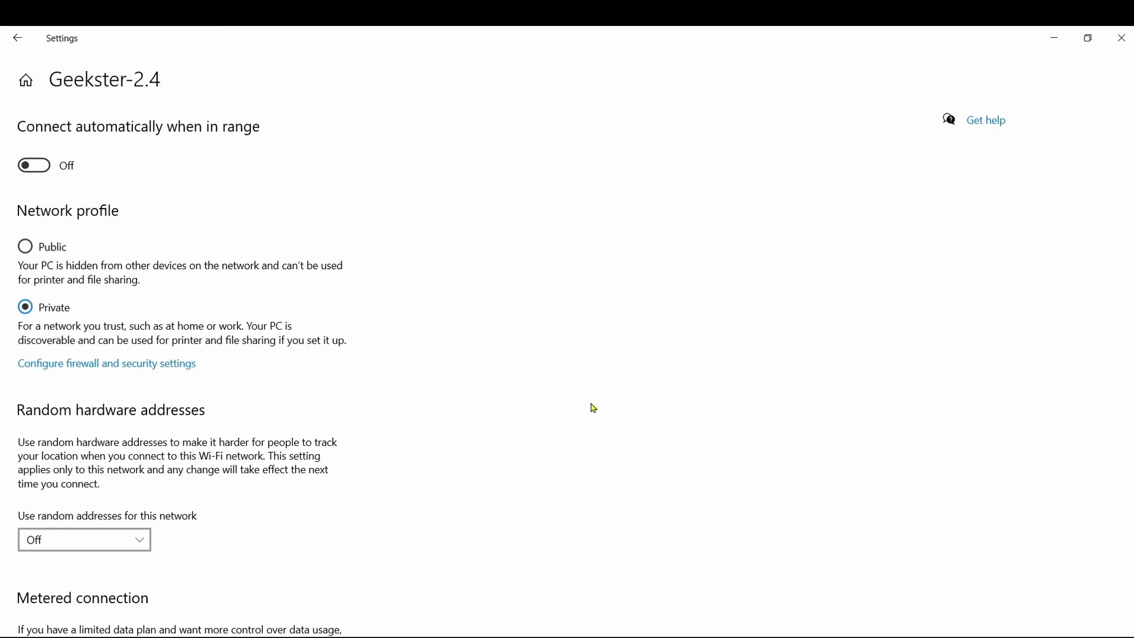
pyautogui.scroll(-5, 590, 407)
pyautogui.scroll(-5, 593, 407)
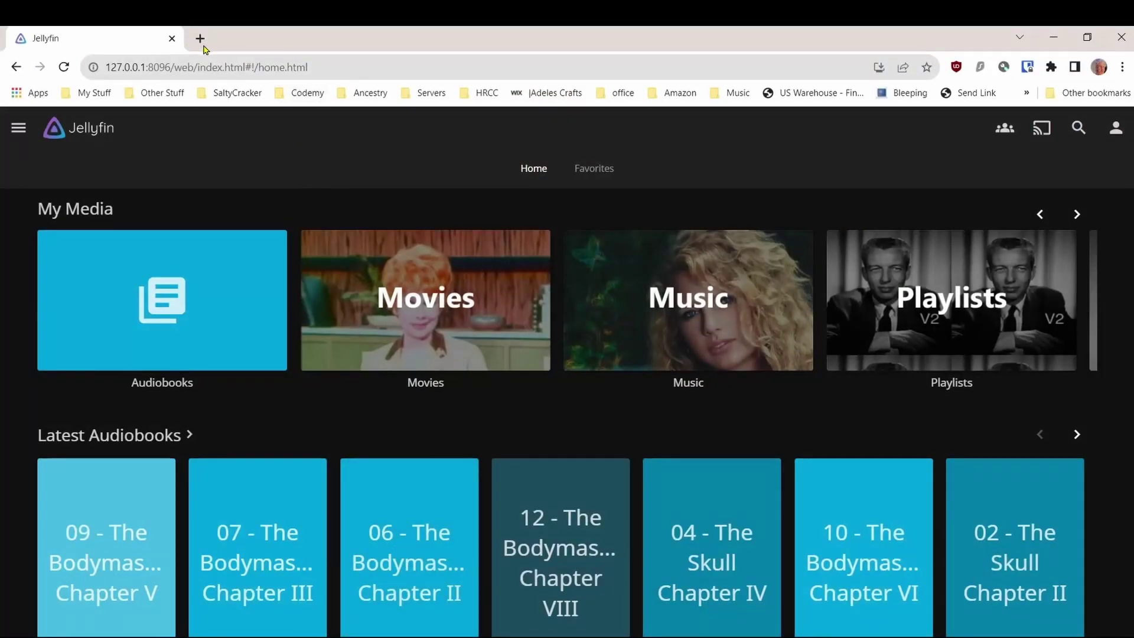
# In a new Chrome tab, open the server at the copied address with port 8096, sign in as Studio, and close the tab.
pyautogui.click(201, 40)
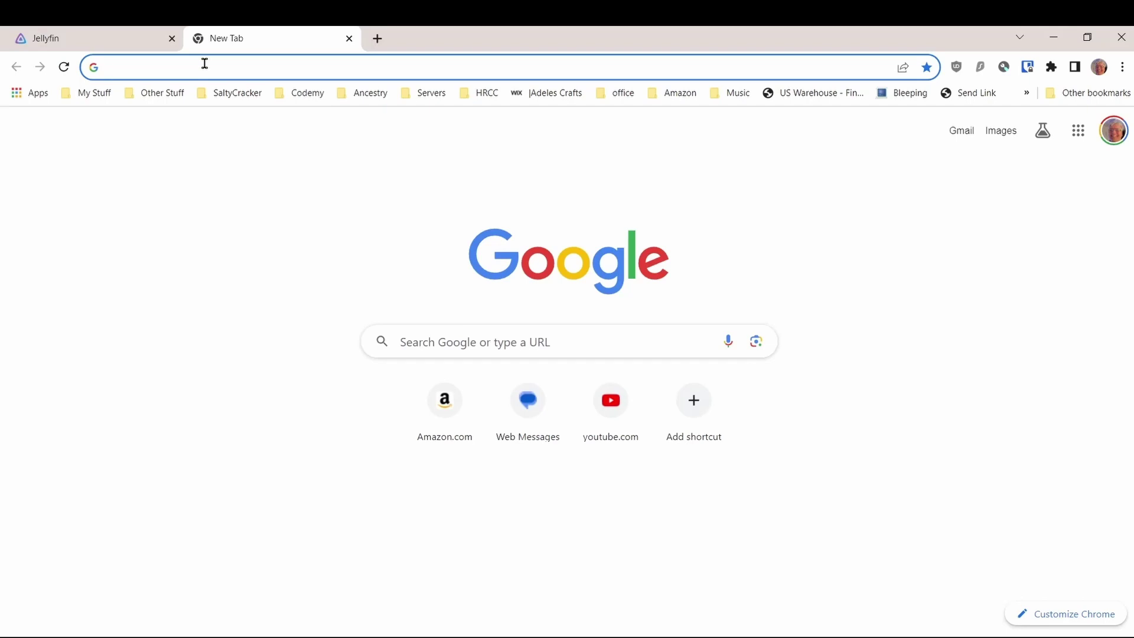
pyautogui.rightClick(204, 65)
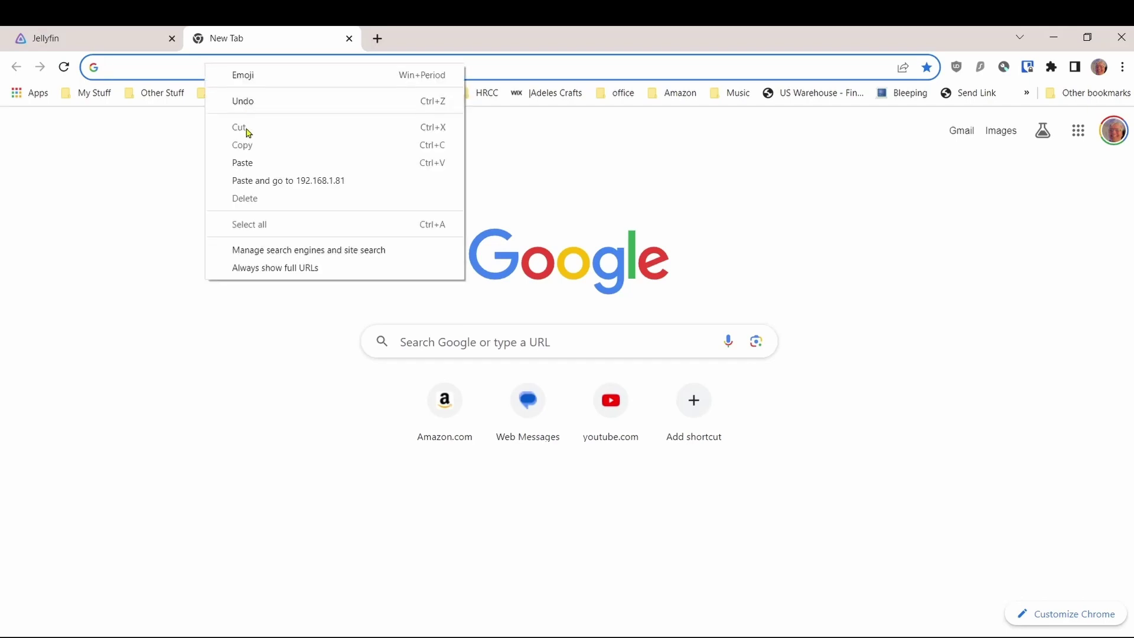
pyautogui.click(251, 161)
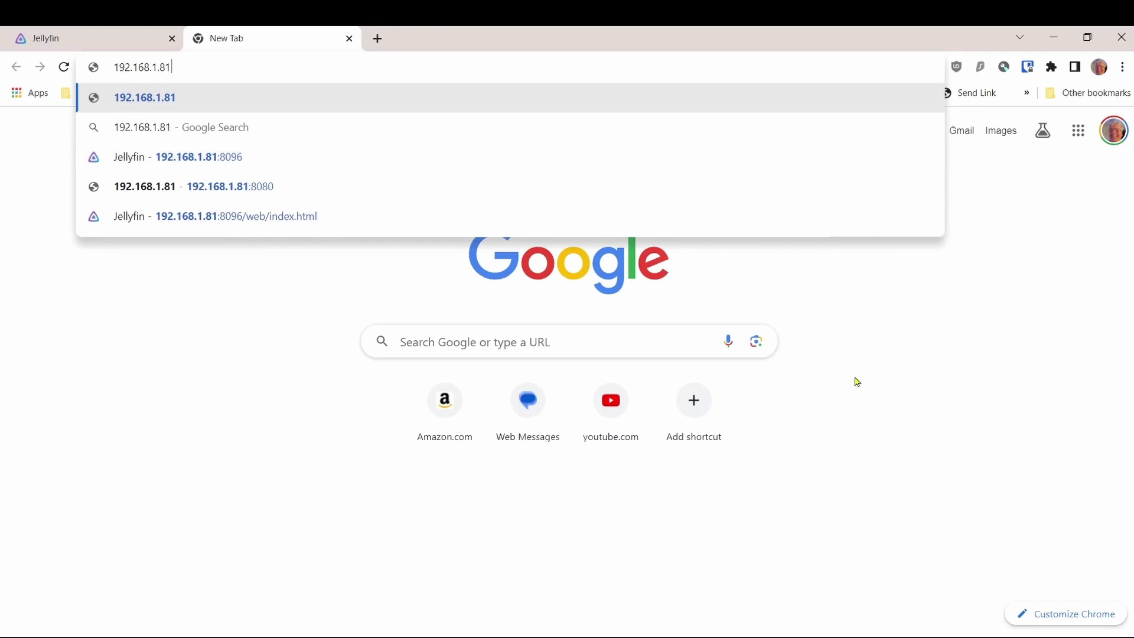
pyautogui.write(':')
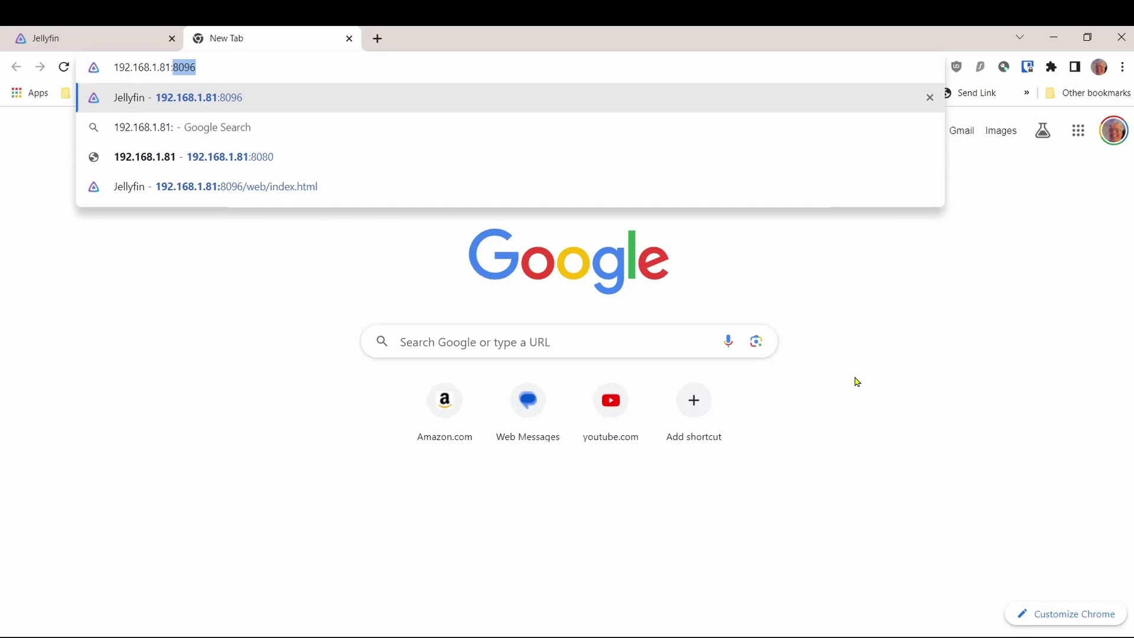
pyautogui.write('809')
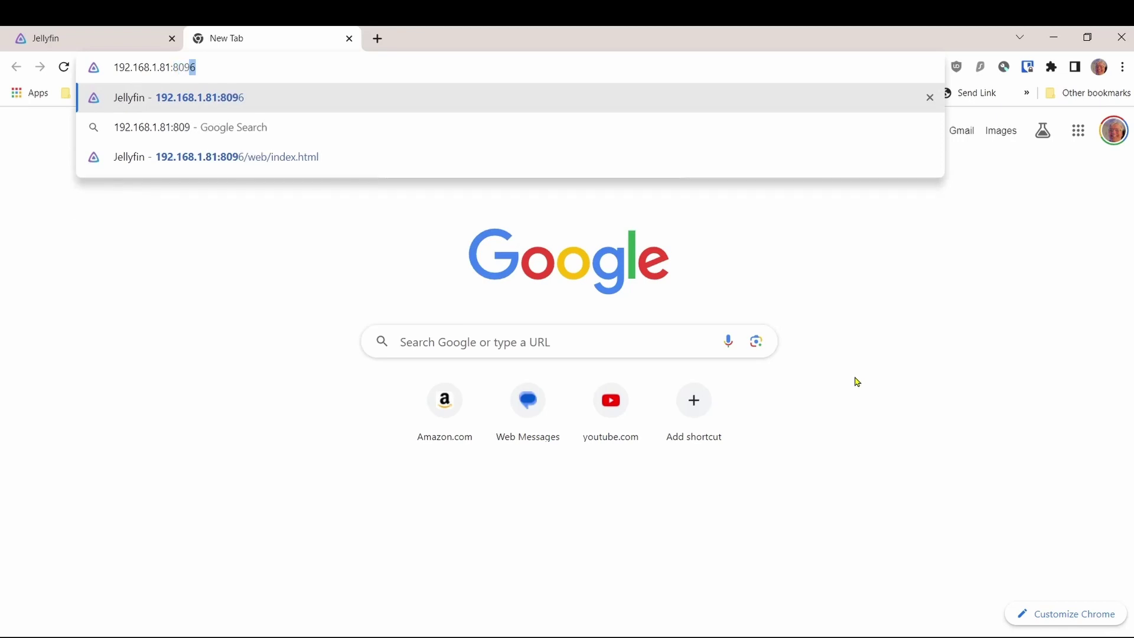
pyautogui.write('6')
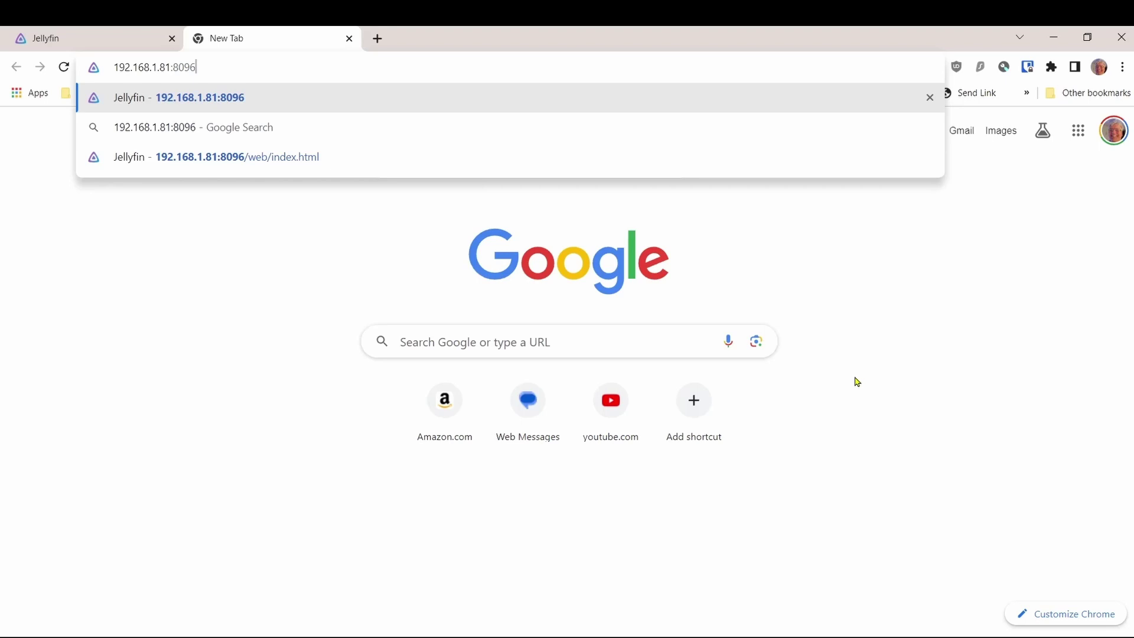
pyautogui.press('Return')
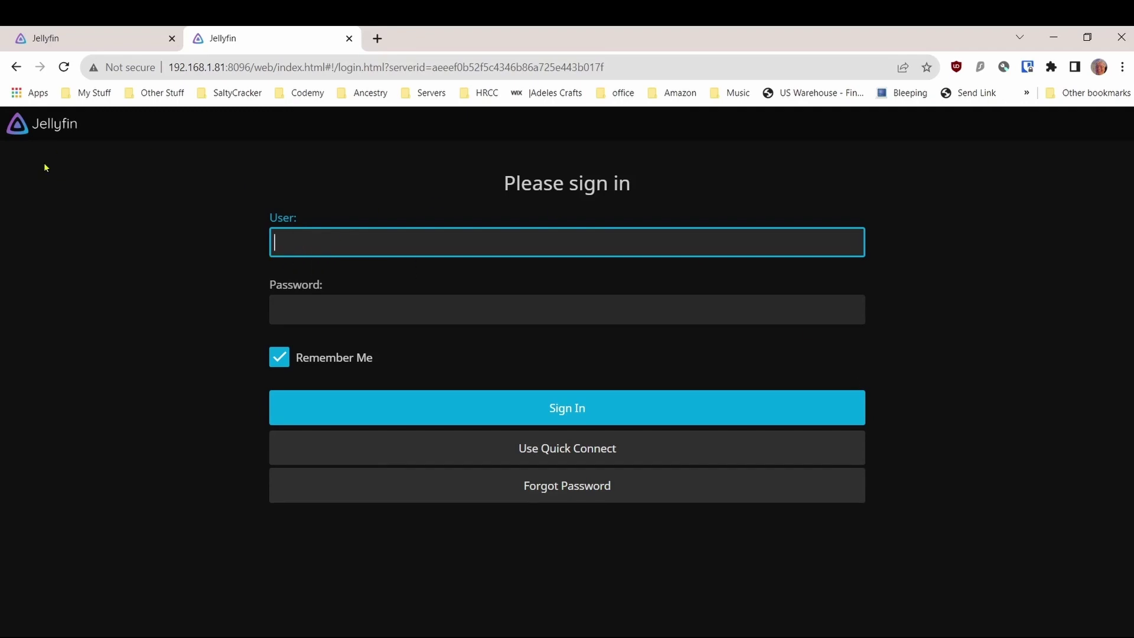
pyautogui.write('Studio')
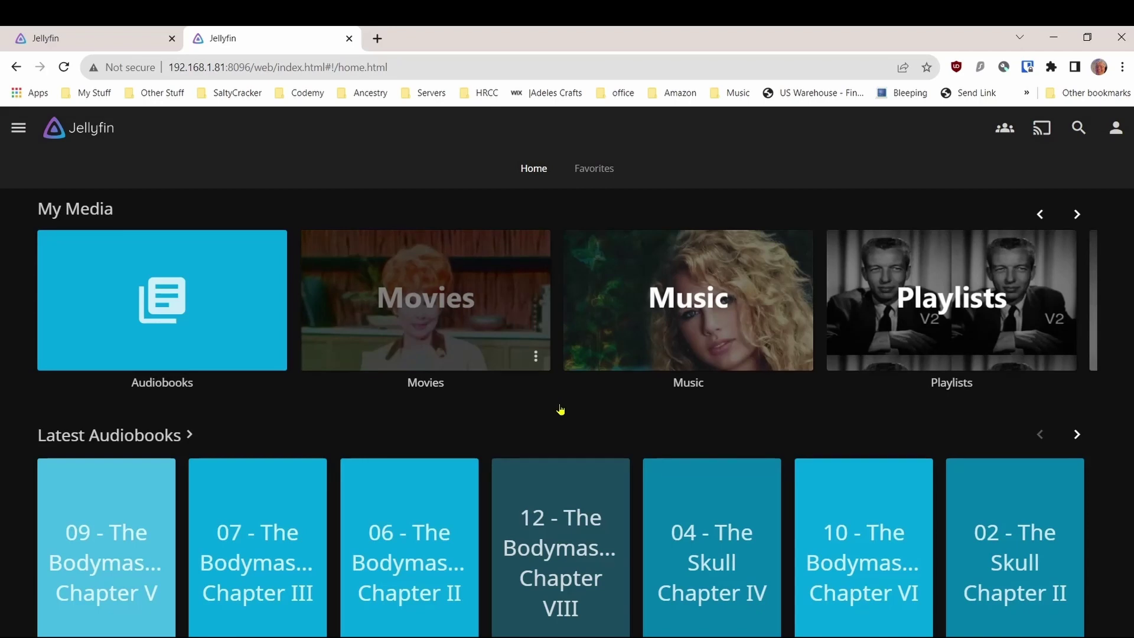
pyautogui.hotkey('ctrl', 'w')
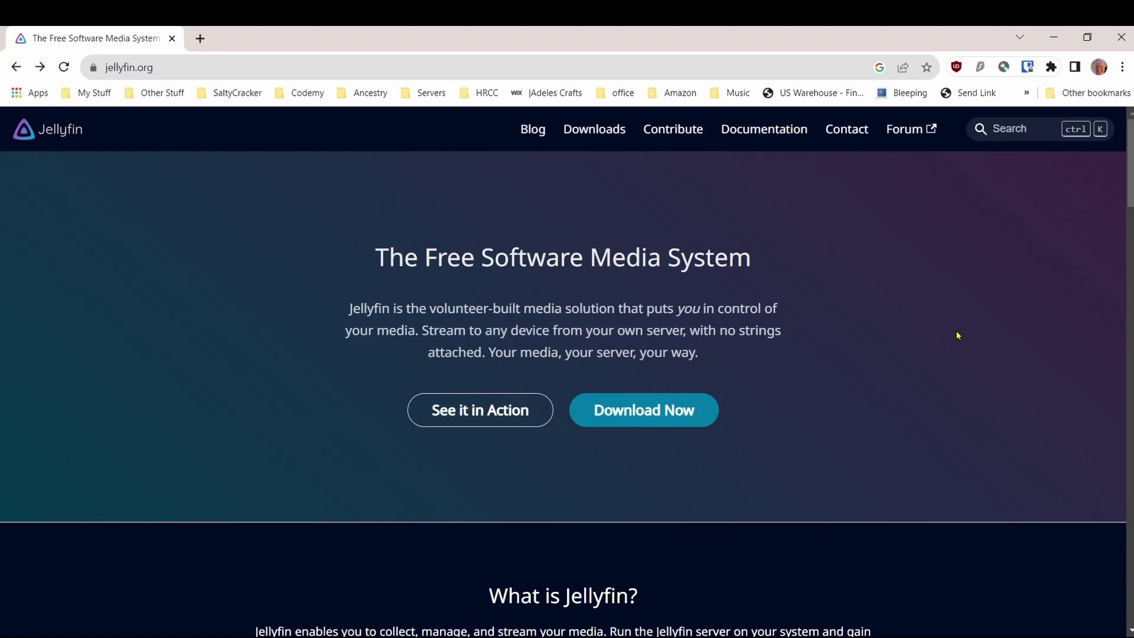
# Review the supported client platforms in the Your media, wherever you are section of jellyfin.org.
pyautogui.scroll(-7, 882, 291)
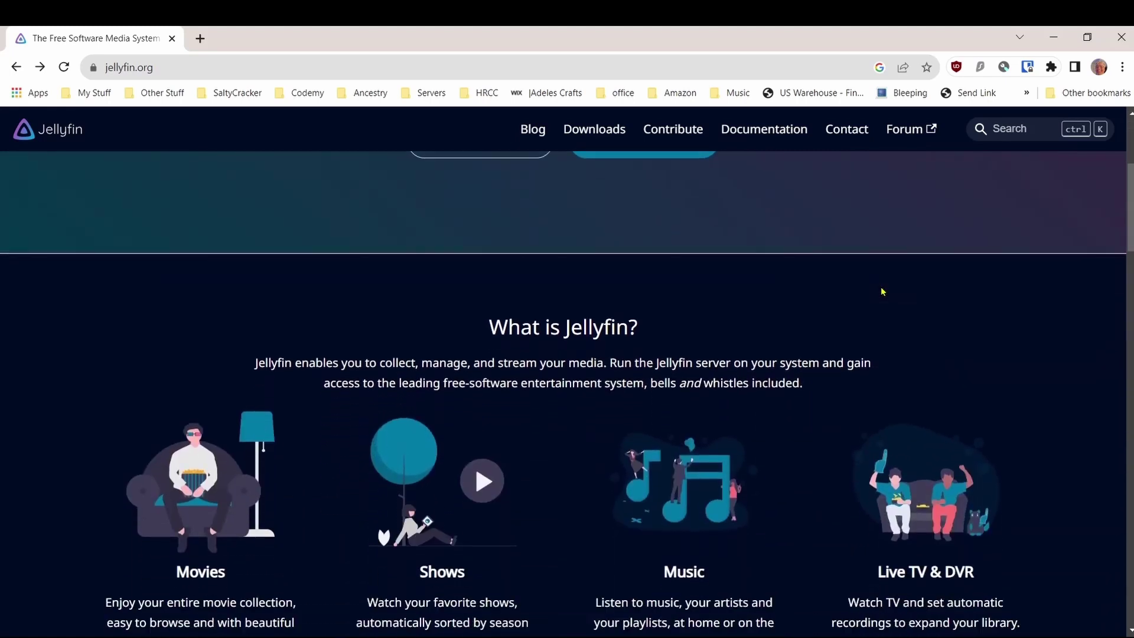
pyautogui.scroll(-8, 882, 292)
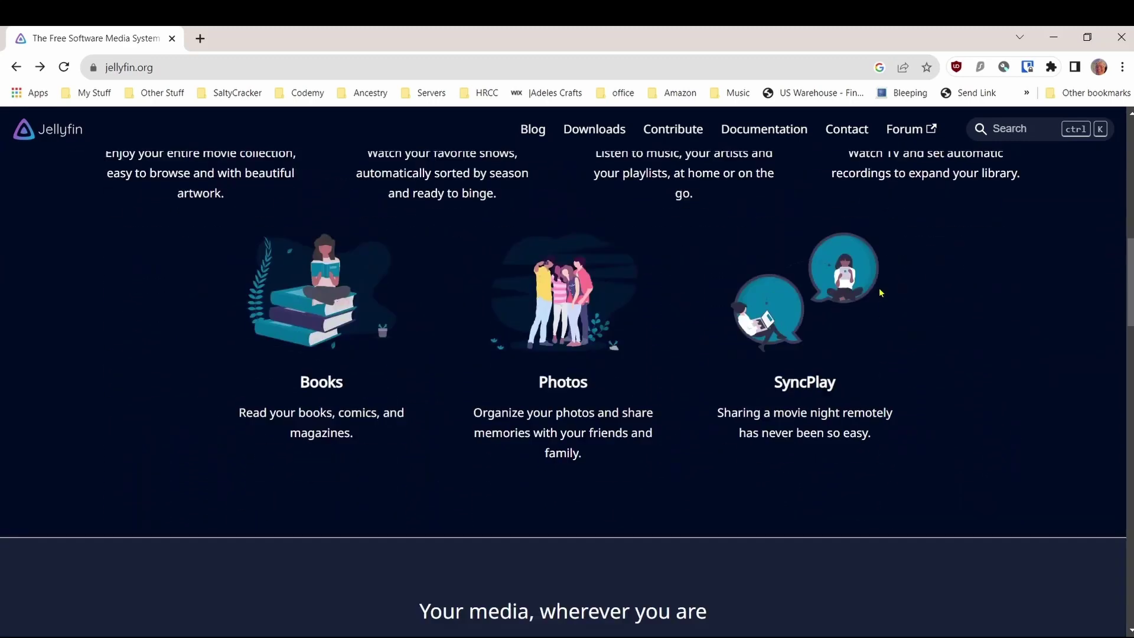
pyautogui.scroll(-4, 874, 300)
pyautogui.scroll(3, 910, 308)
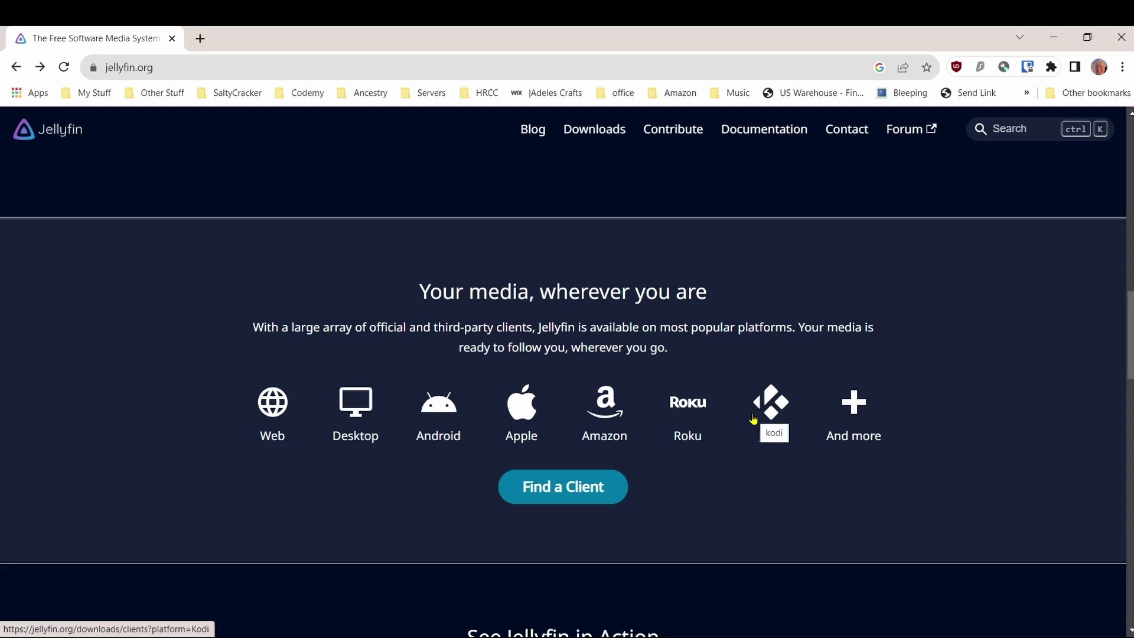
# Browse the full list of recommended Jellyfin clients on the Downloads page and return to the jellyfin.org home page.
pyautogui.click(855, 411)
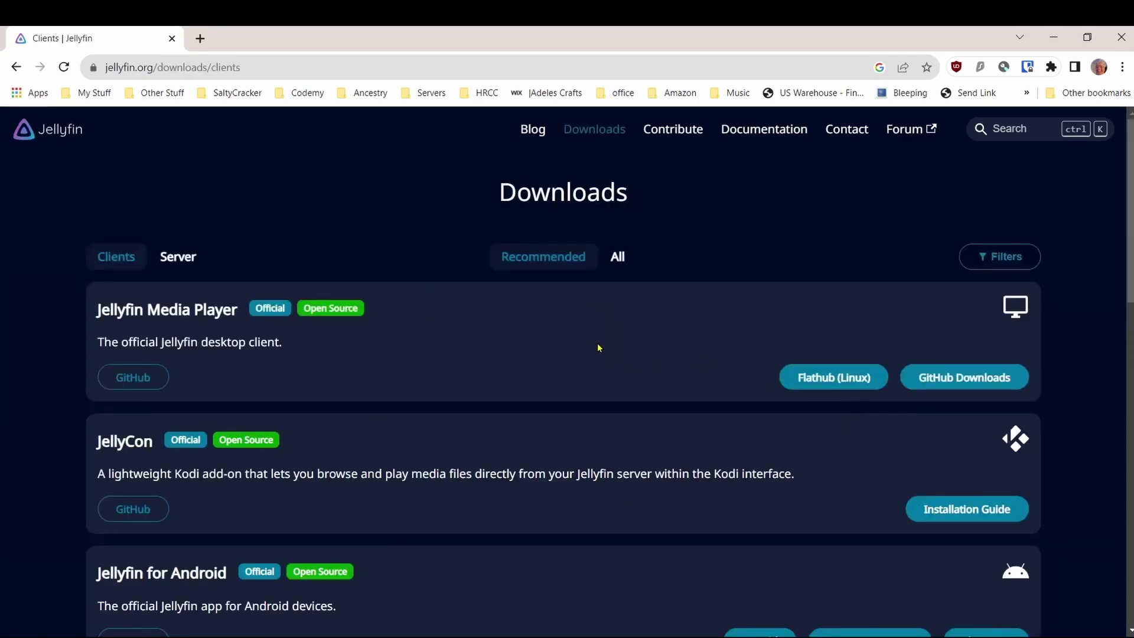
pyautogui.scroll(-15, 598, 348)
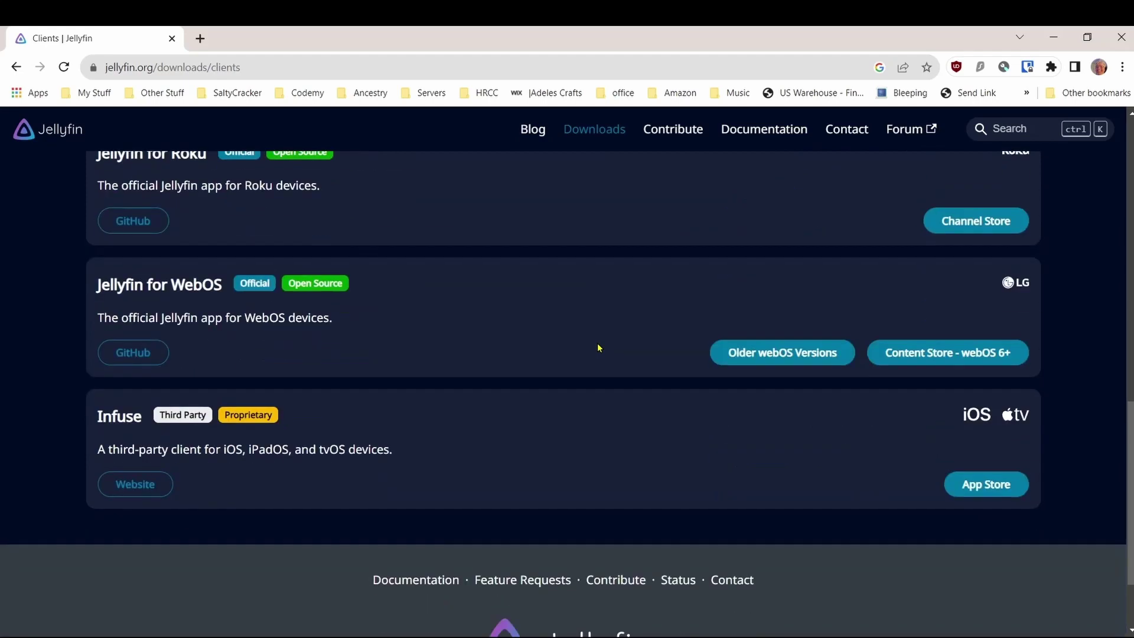
pyautogui.scroll(6, 615, 370)
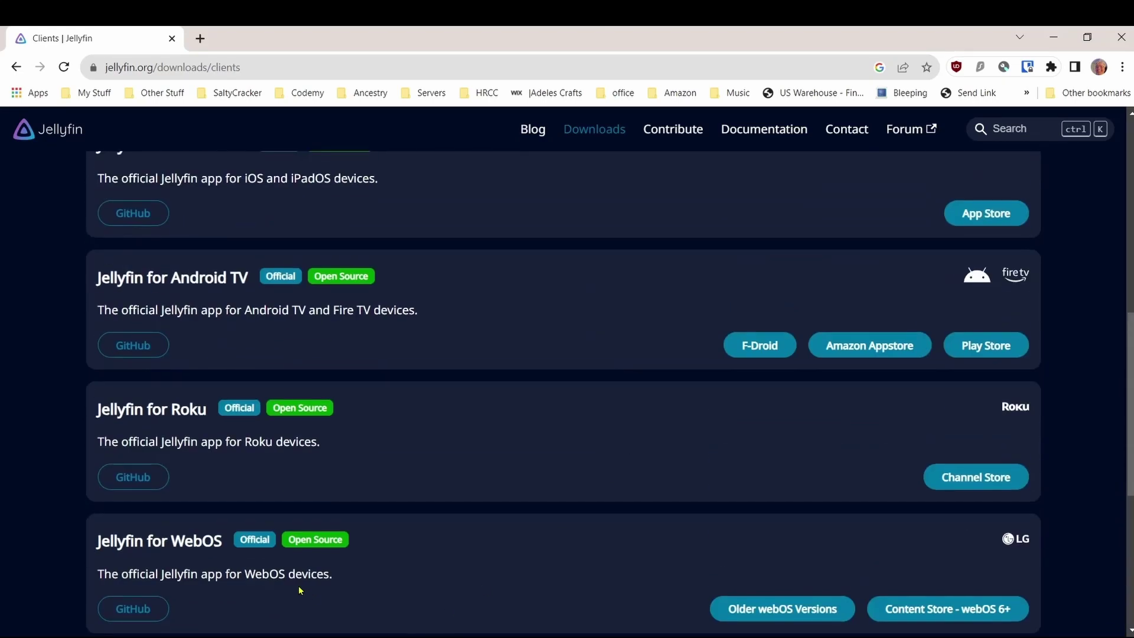
pyautogui.scroll(2, 499, 443)
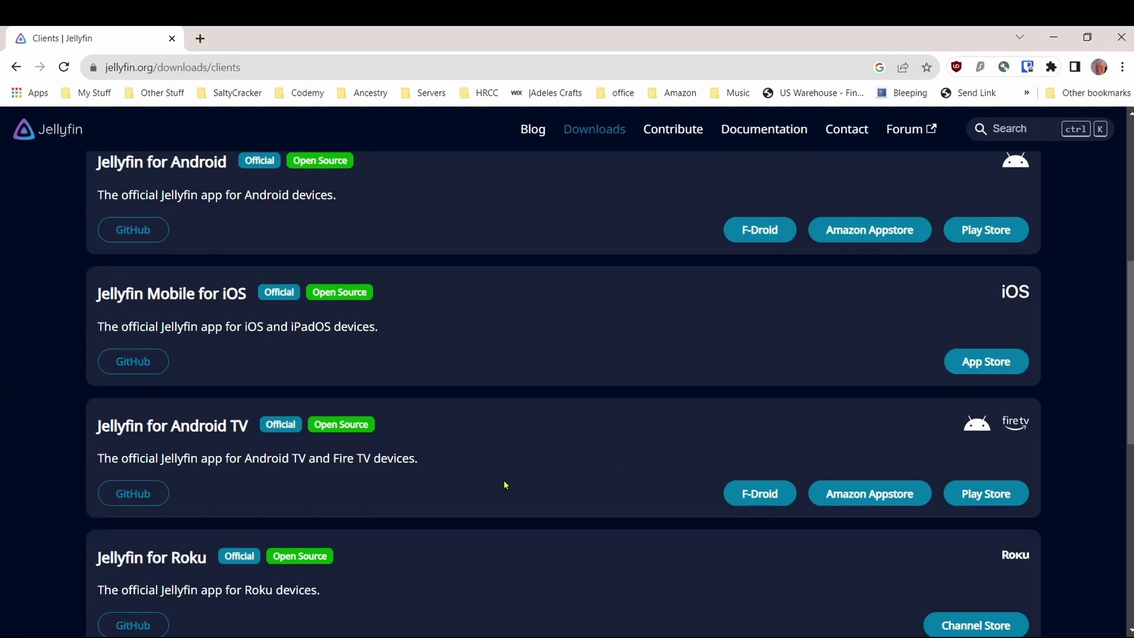
pyautogui.scroll(7, 503, 484)
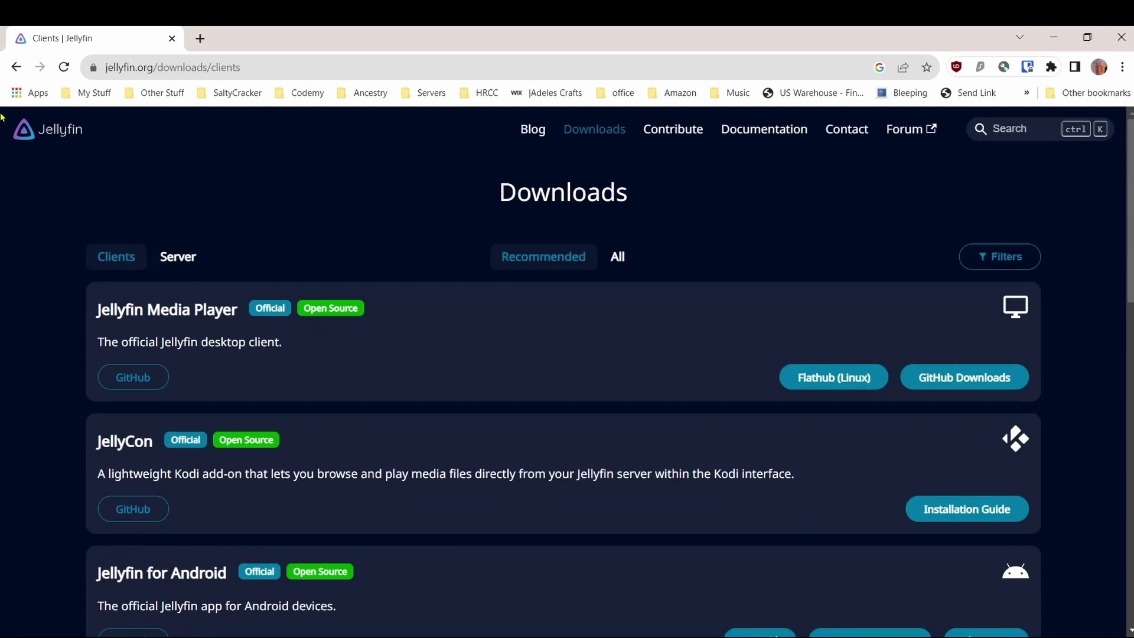
pyautogui.click(16, 66)
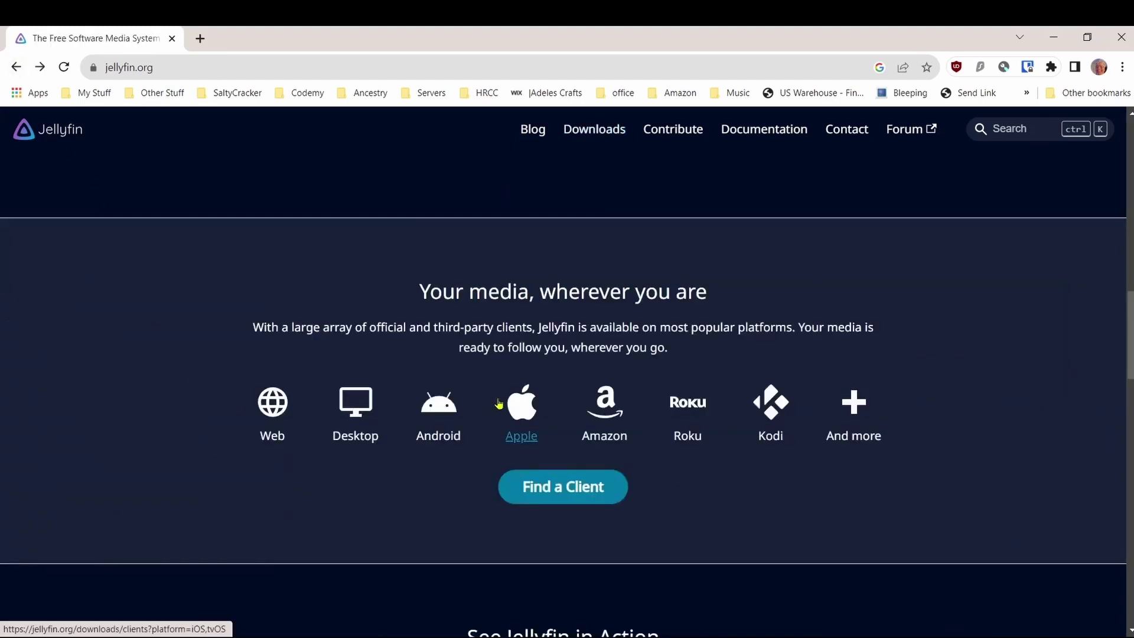
# Check the client downloads offered for Apple and for Android devices, returning to the home page after each.
pyautogui.click(531, 415)
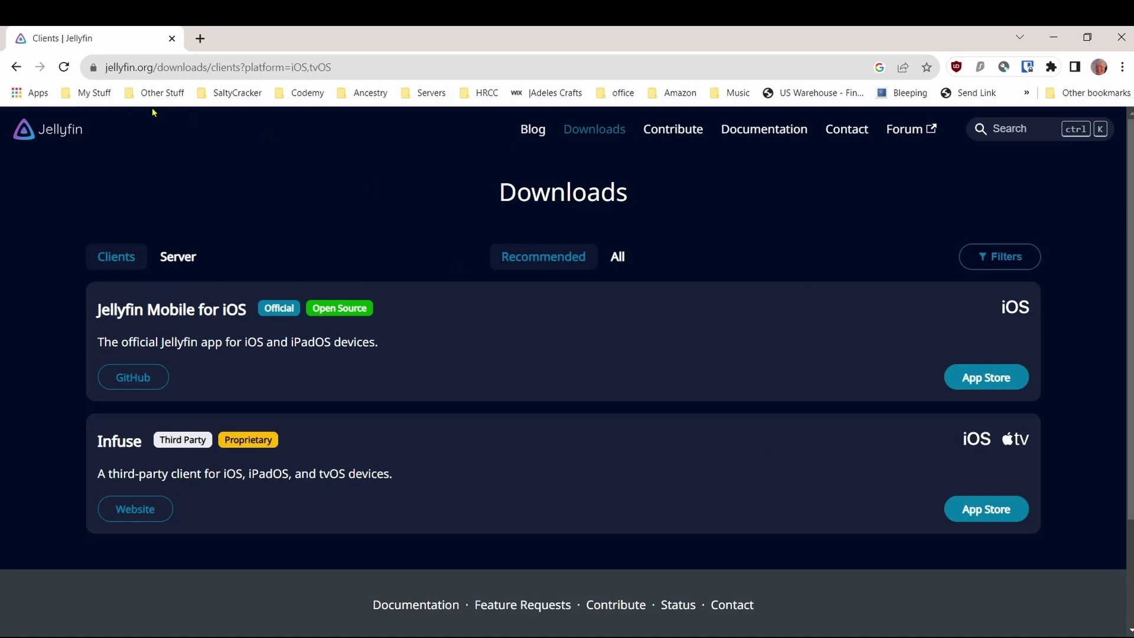
pyautogui.click(16, 68)
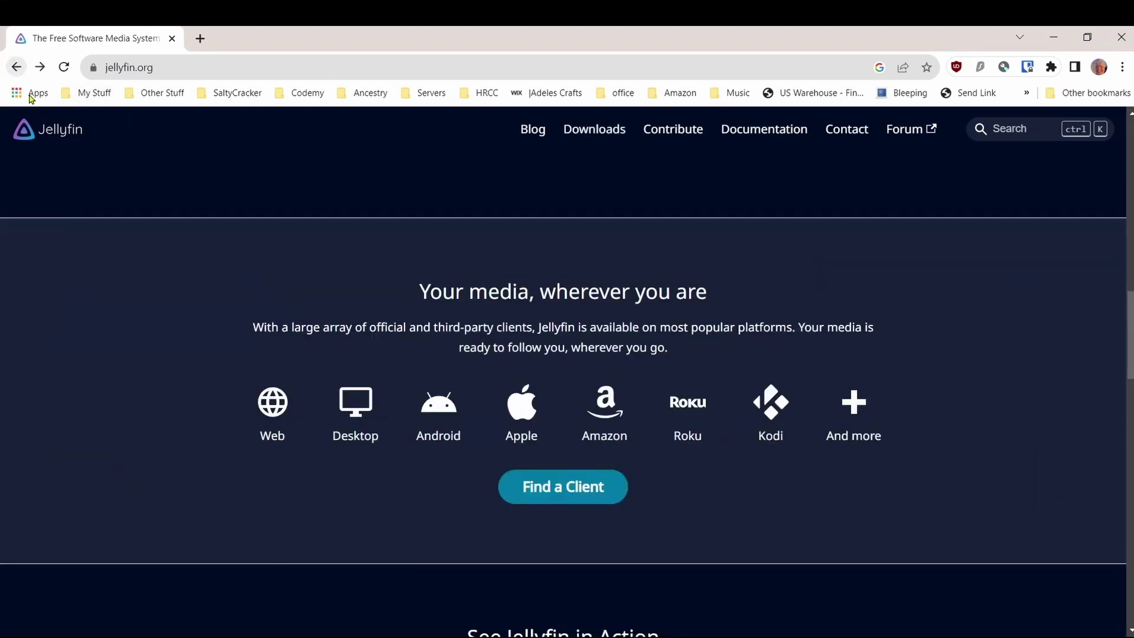
pyautogui.click(440, 415)
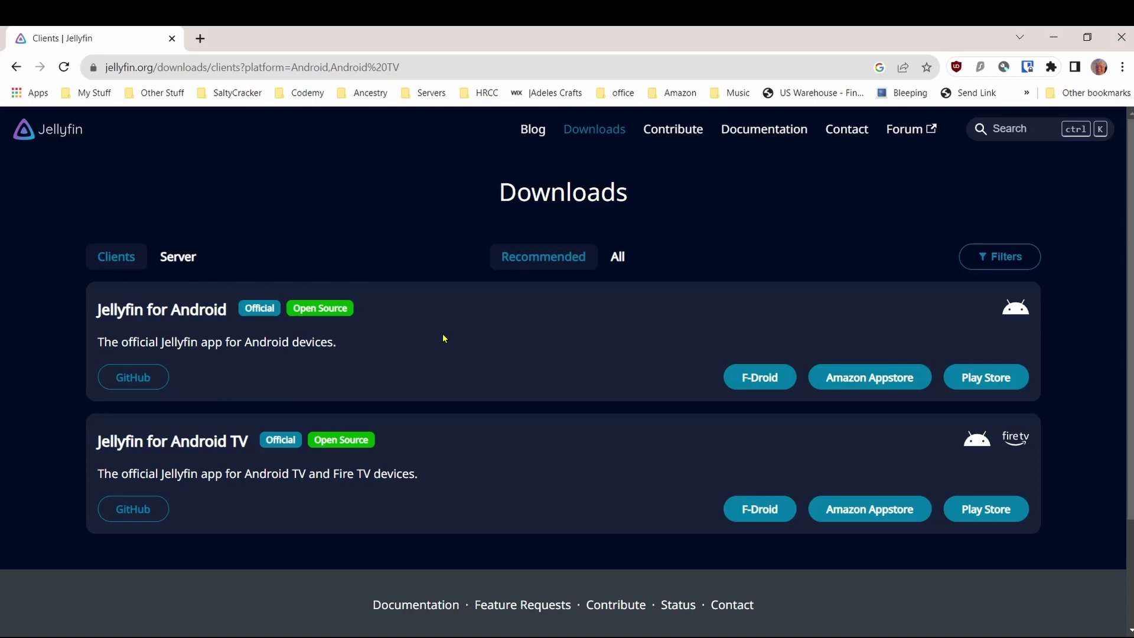
pyautogui.click(16, 67)
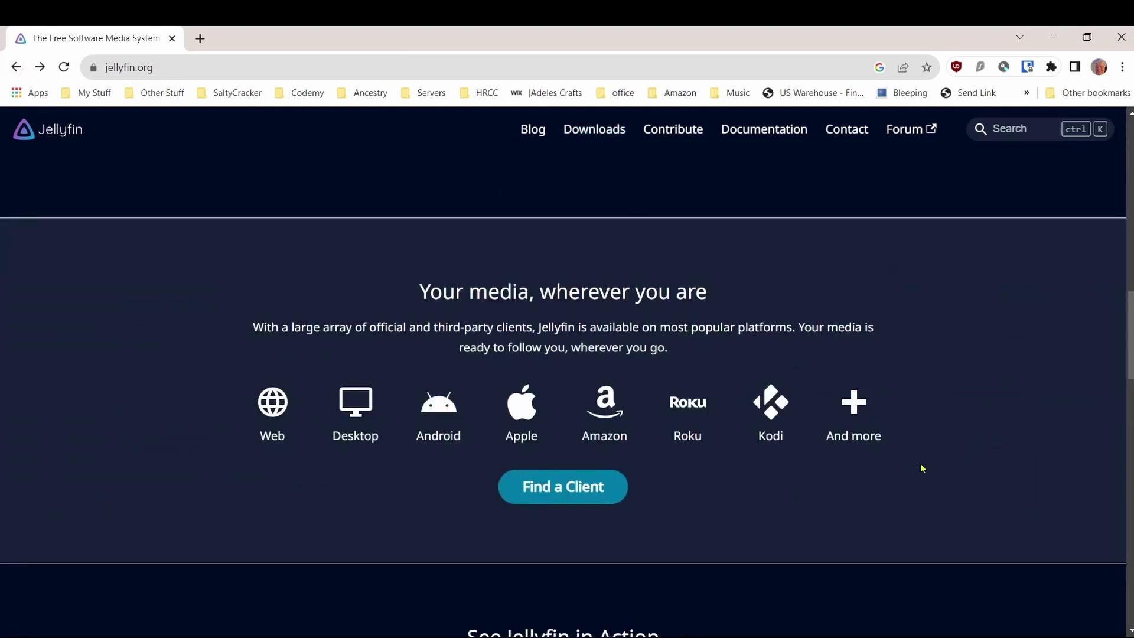
# View the Roku client and its Roku Channel Store page, and return to the jellyfin.org home page.
pyautogui.click(689, 434)
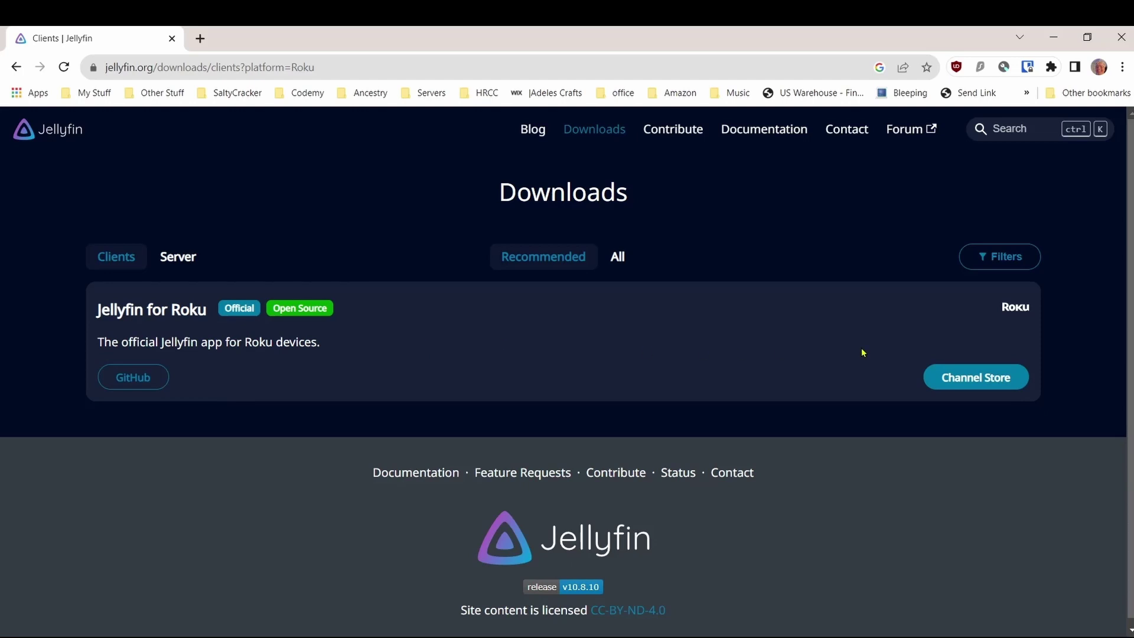
pyautogui.click(966, 376)
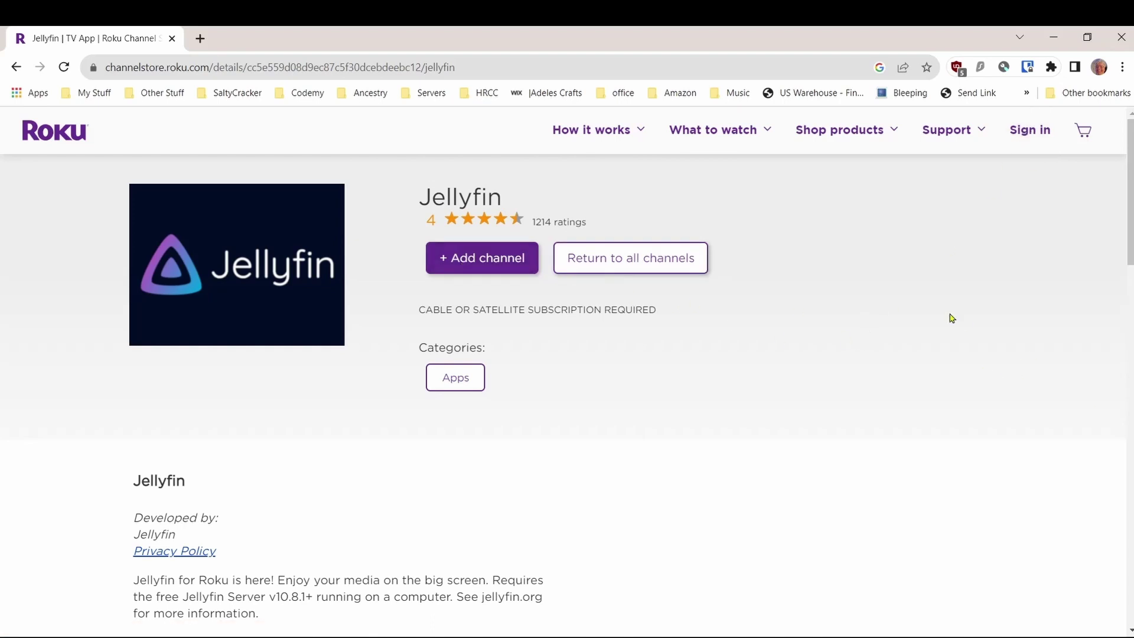
pyautogui.click(15, 67)
pyautogui.click(13, 66)
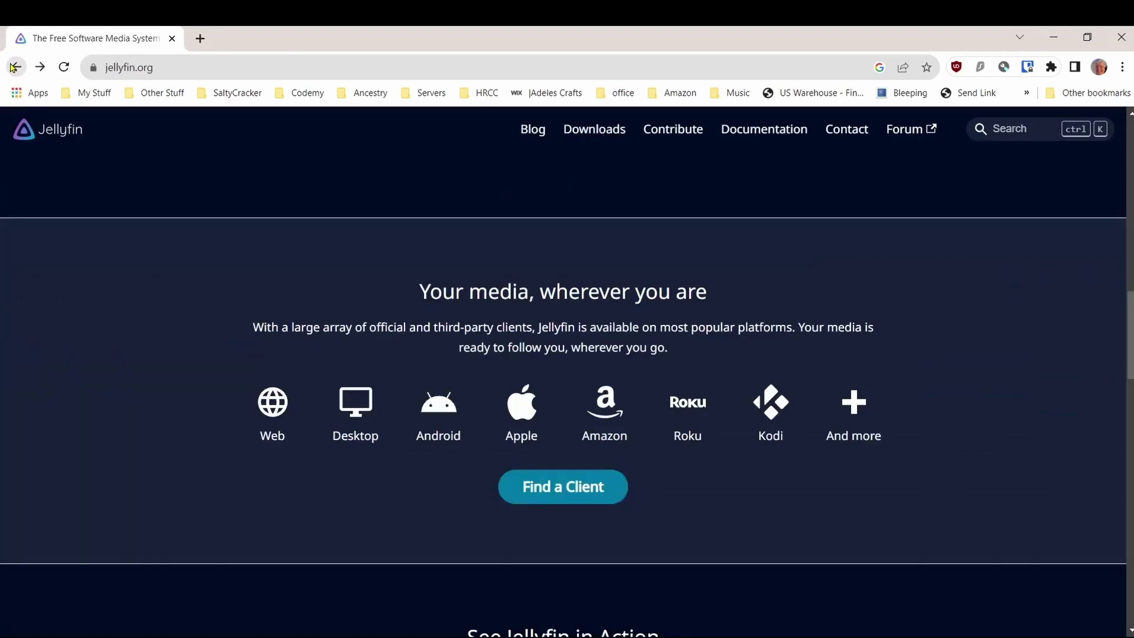
# Look up the desktop client and examine the Jellyfin Media Player release files on GitHub.
pyautogui.click(347, 395)
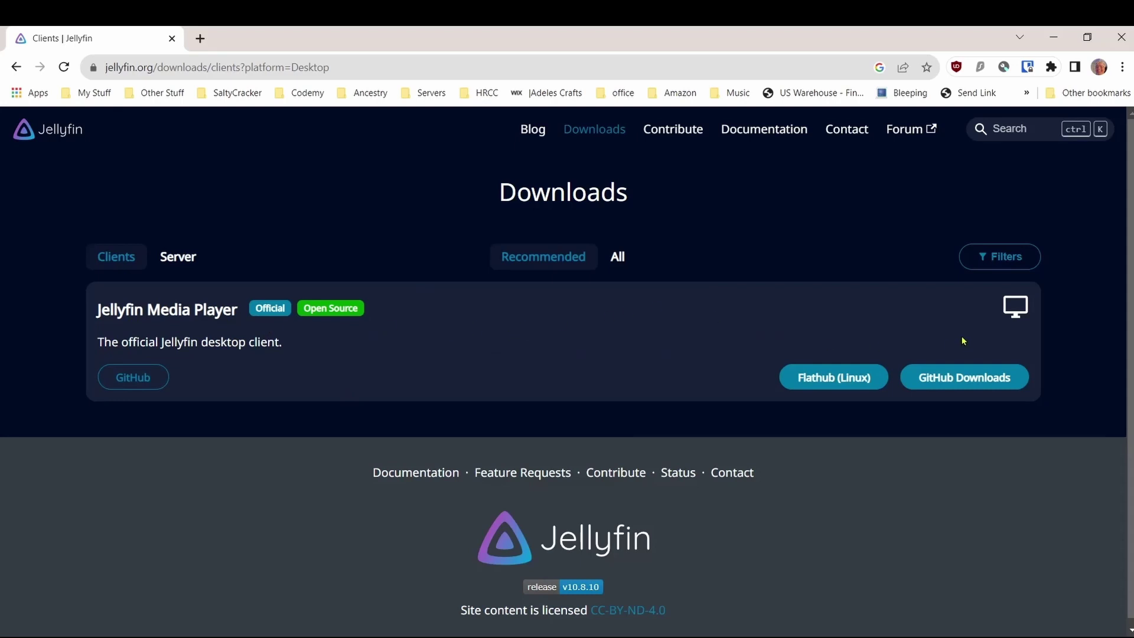
pyautogui.click(956, 381)
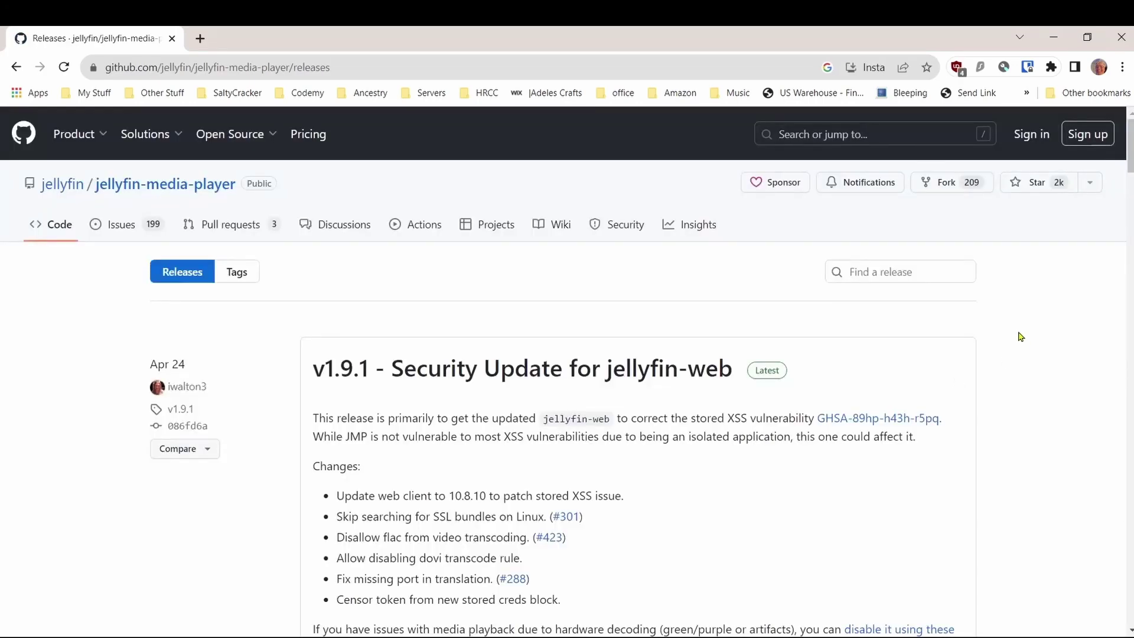
pyautogui.scroll(-6, 1019, 338)
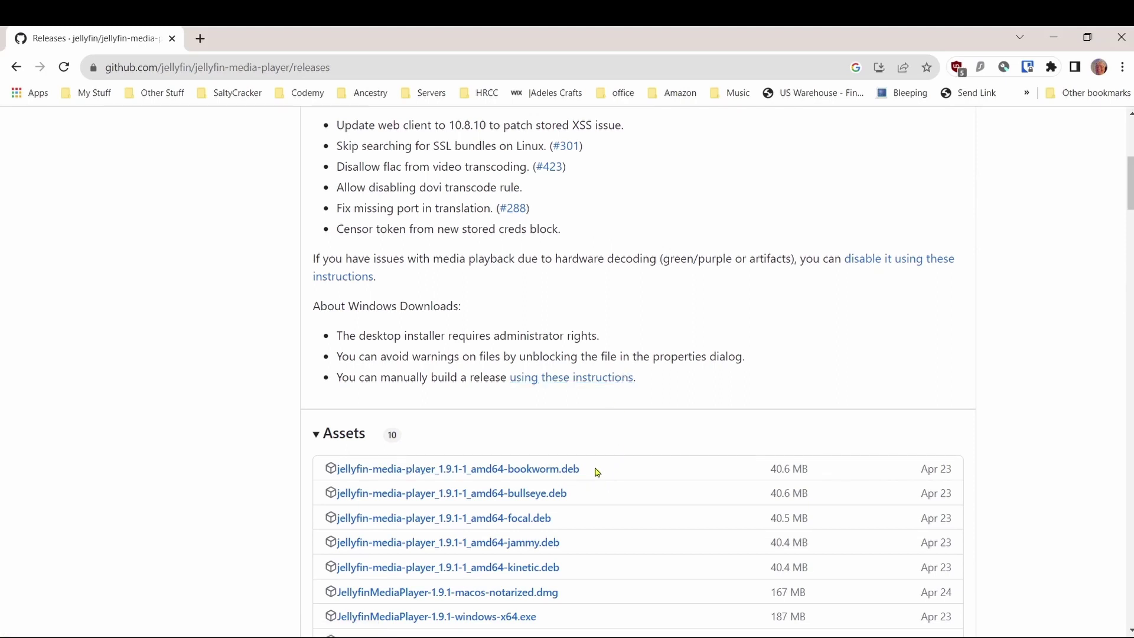
pyautogui.scroll(-2, 594, 473)
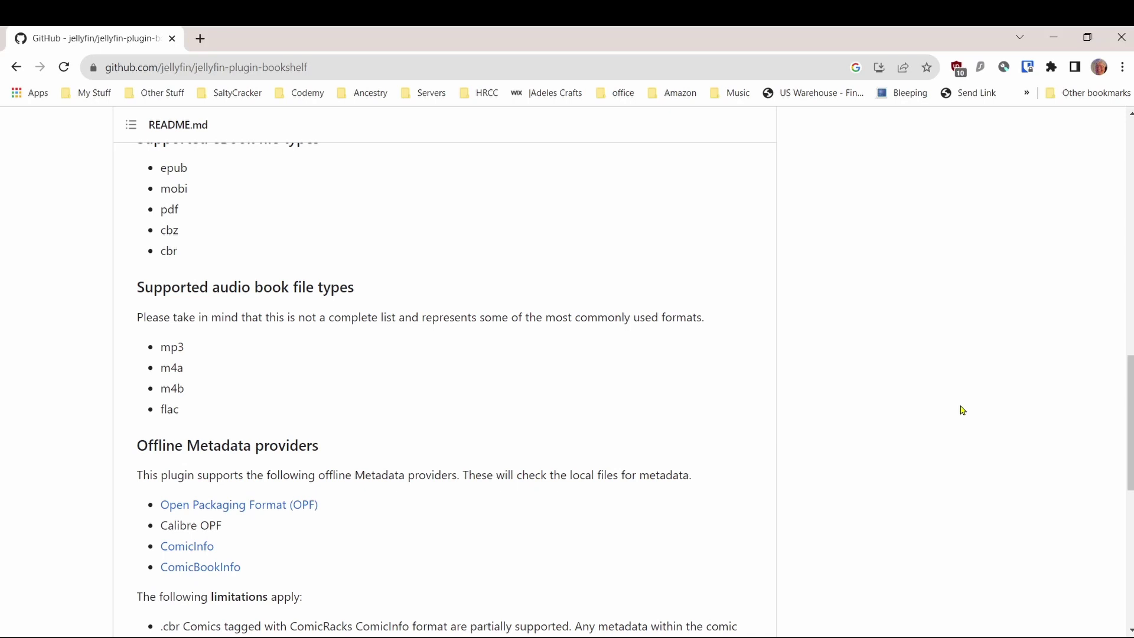
pyautogui.hotkey('alt', 'Left')
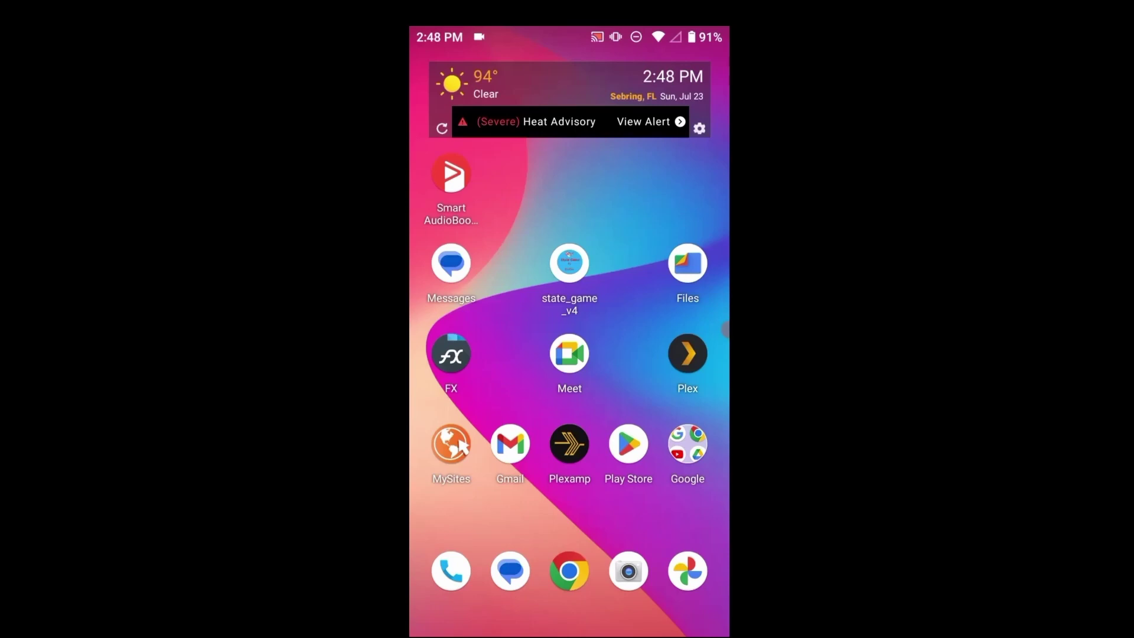
# View the Jellyfin listing in the phone's Play Store and review the Jellyfin Mobile page in the iPad's App Store.
pyautogui.click(629, 444)
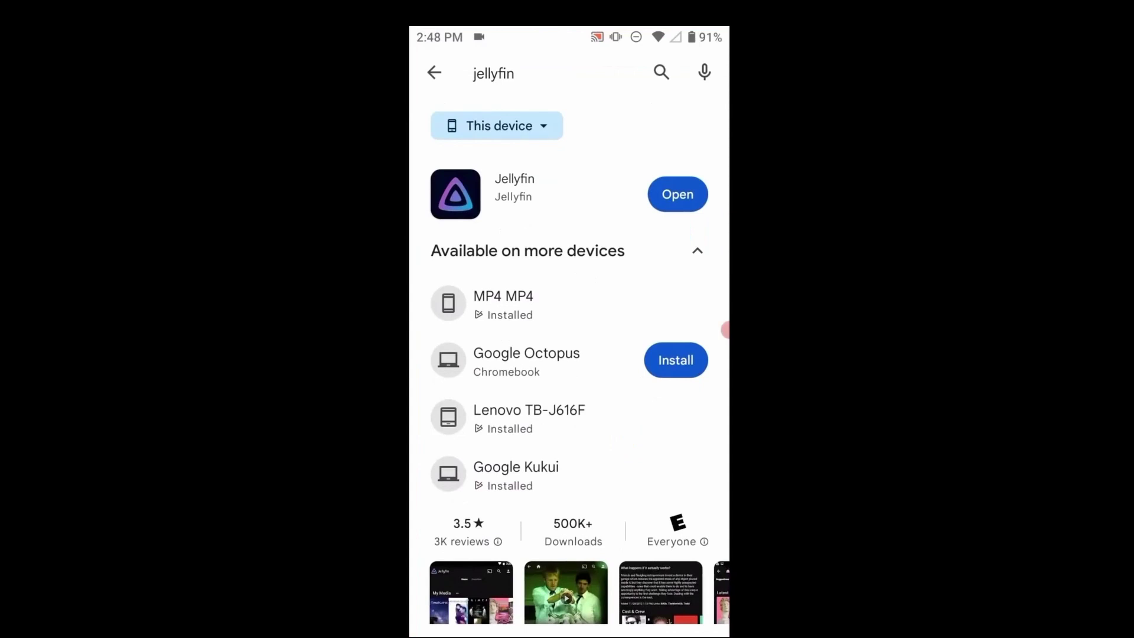
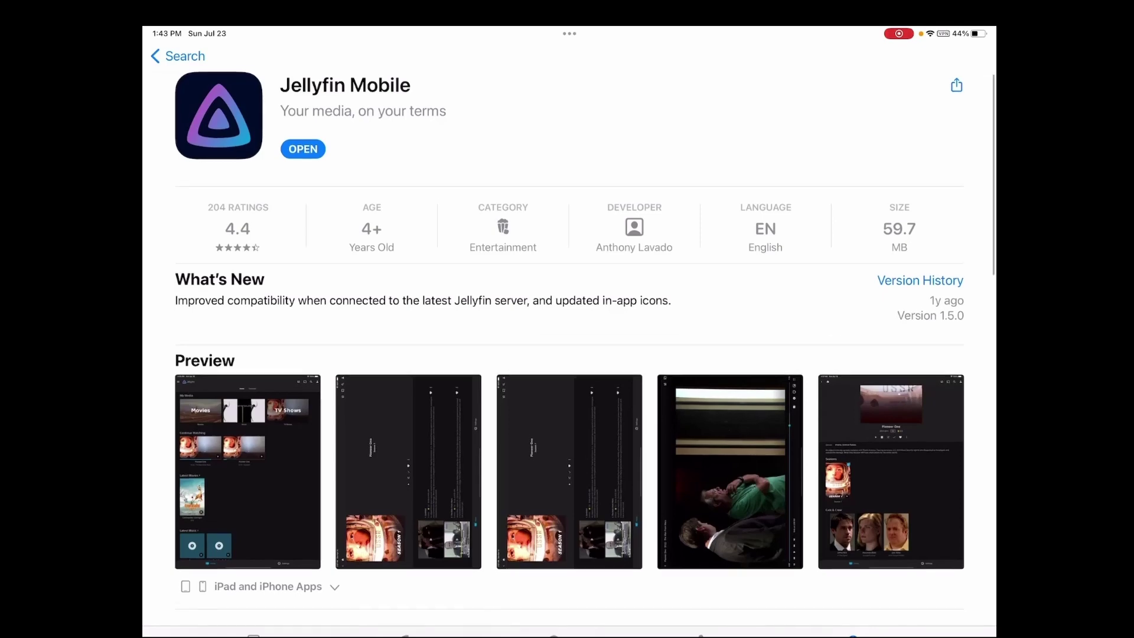
pyautogui.scroll(-3, 570, 327)
pyautogui.scroll(-3, 570, 349)
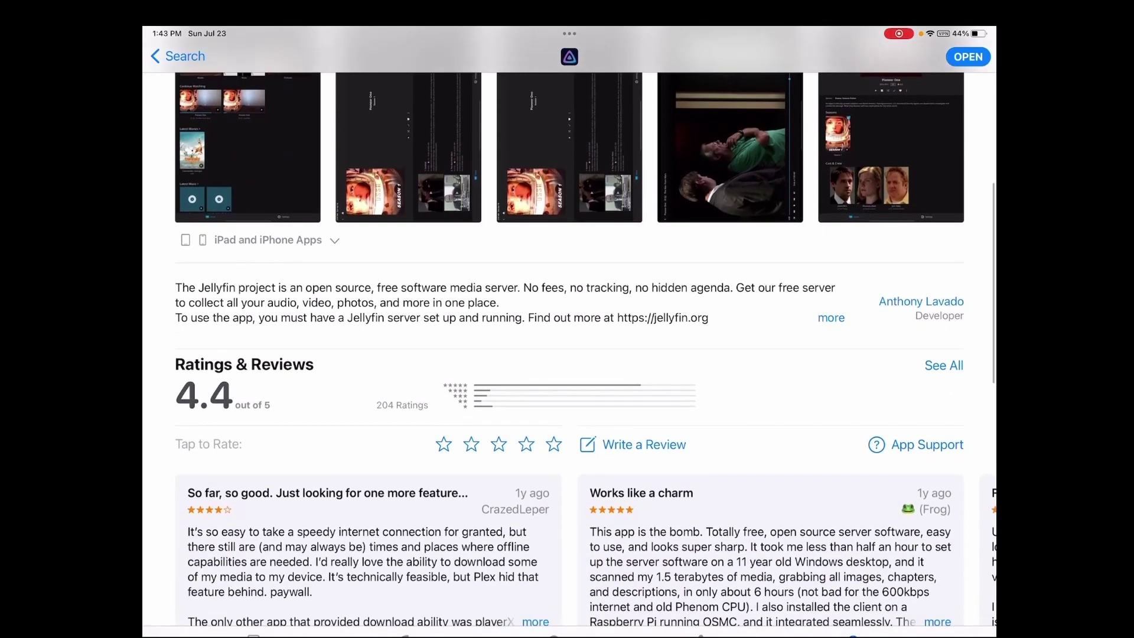
pyautogui.scroll(-2, 569, 349)
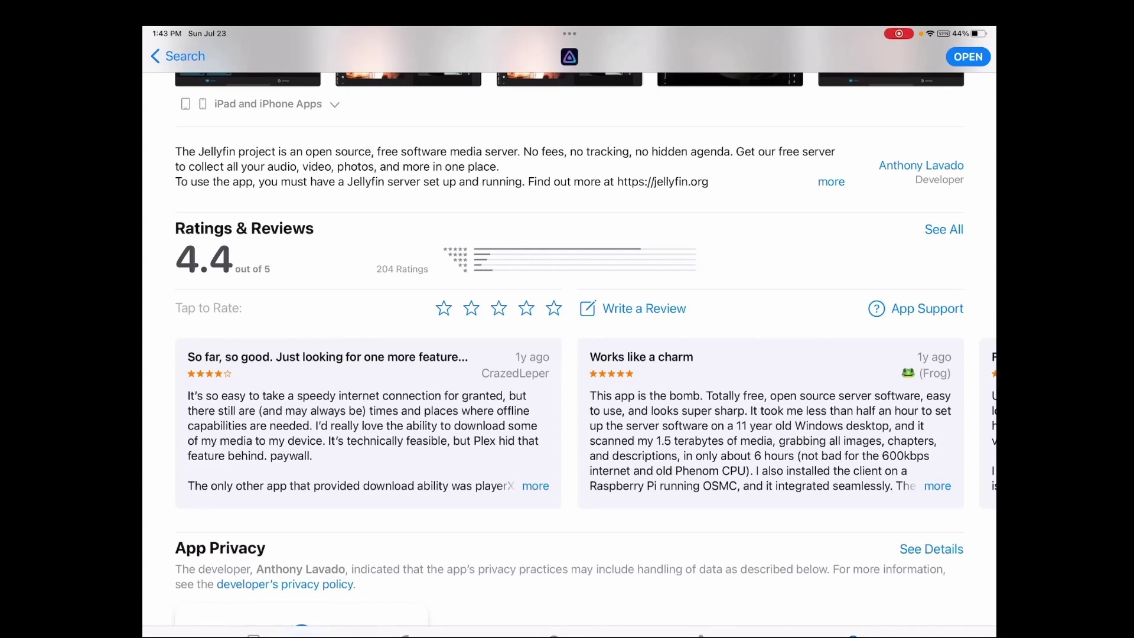
pyautogui.scroll(-4, 570, 349)
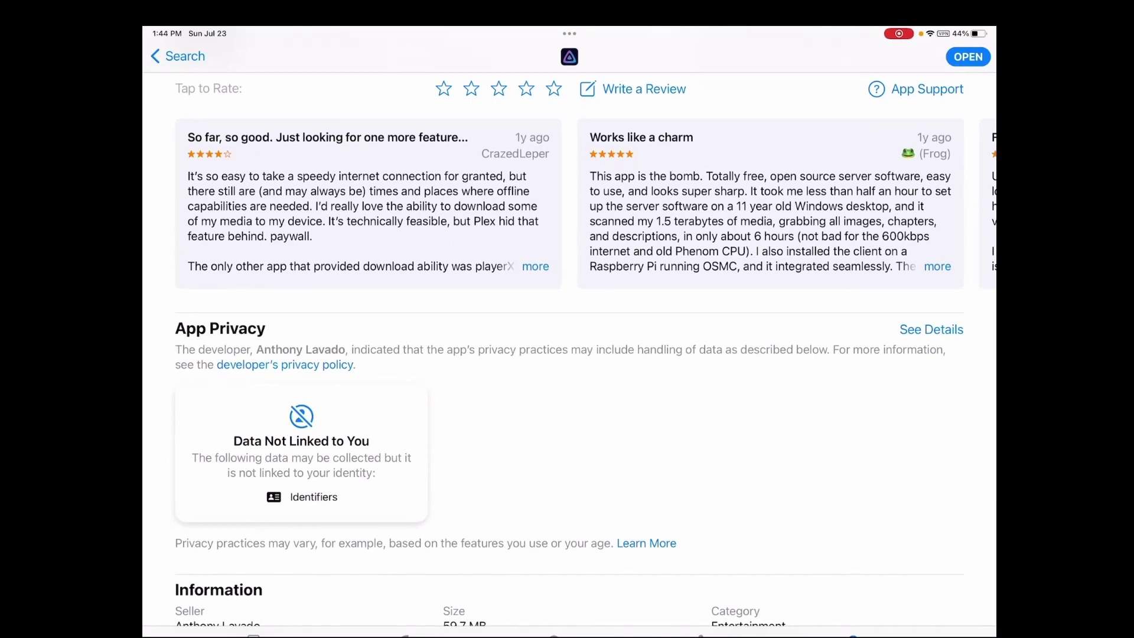
pyautogui.scroll(-5, 569, 349)
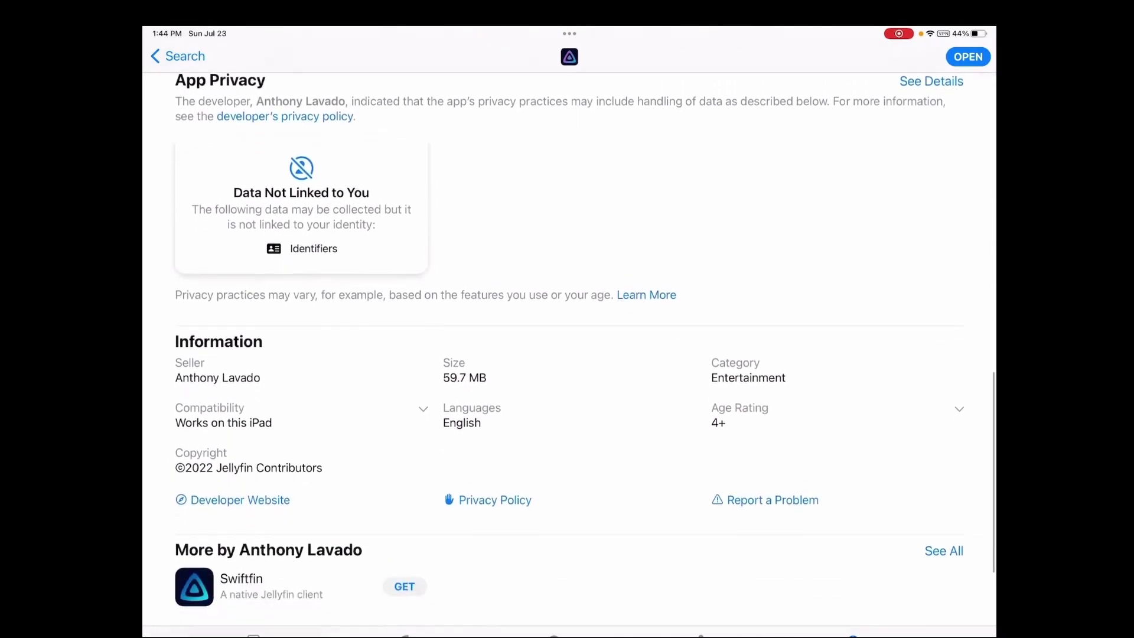
pyautogui.scroll(-3, 569, 348)
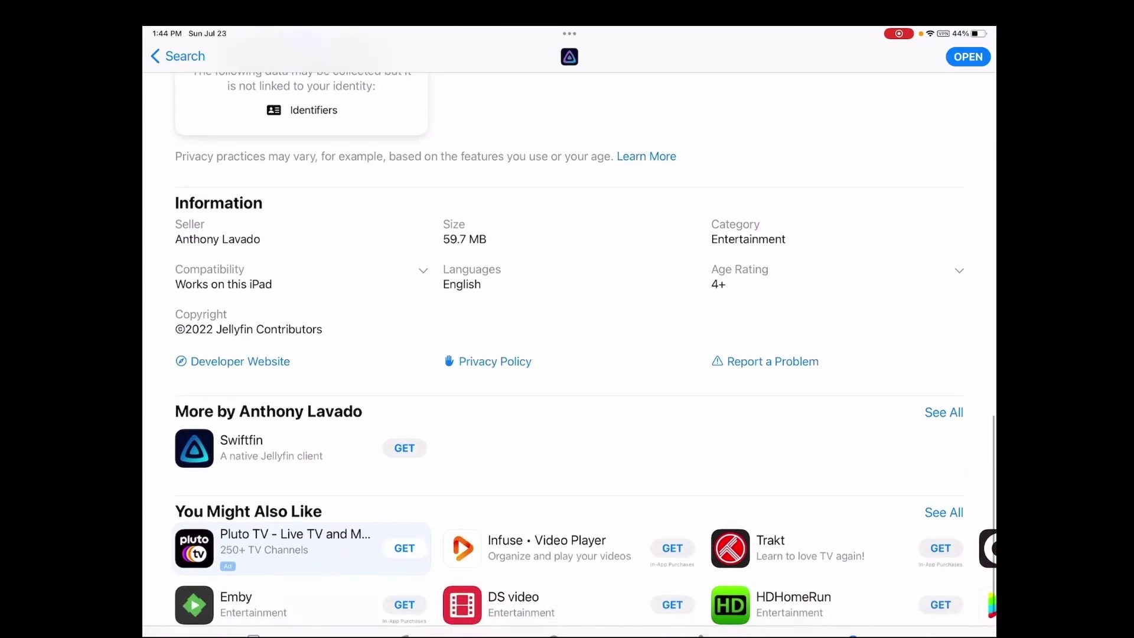
pyautogui.scroll(20, 569, 348)
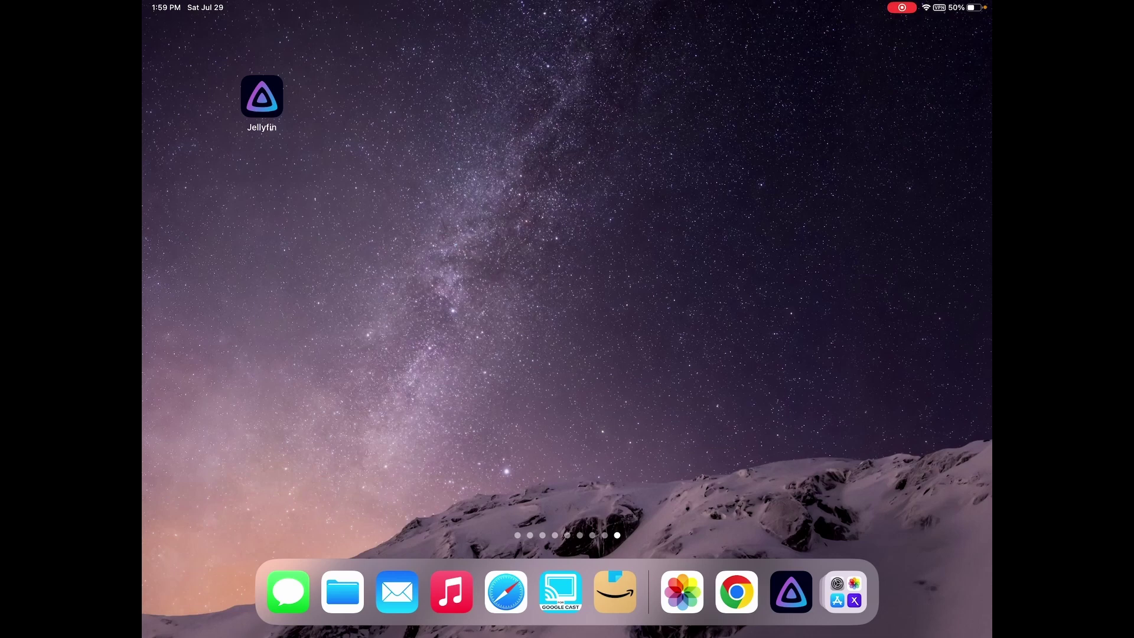
# Open the Jellyfin app on the iPad and connect it to the server address 192.168.1.81:8096.
pyautogui.click(262, 96)
pyautogui.click(261, 96)
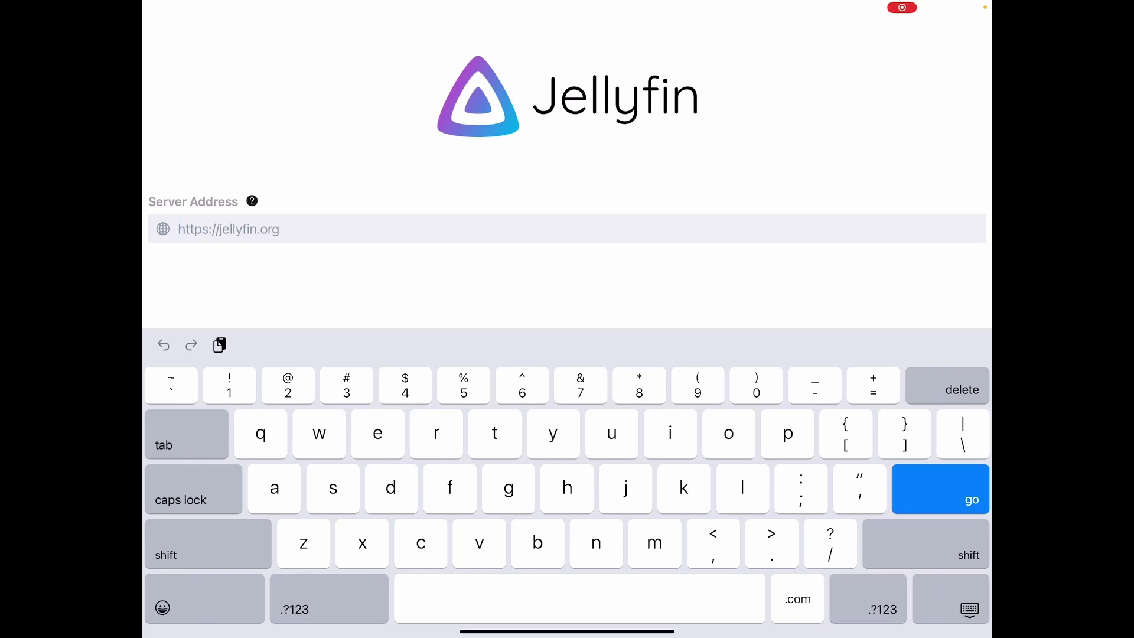
pyautogui.click(180, 229)
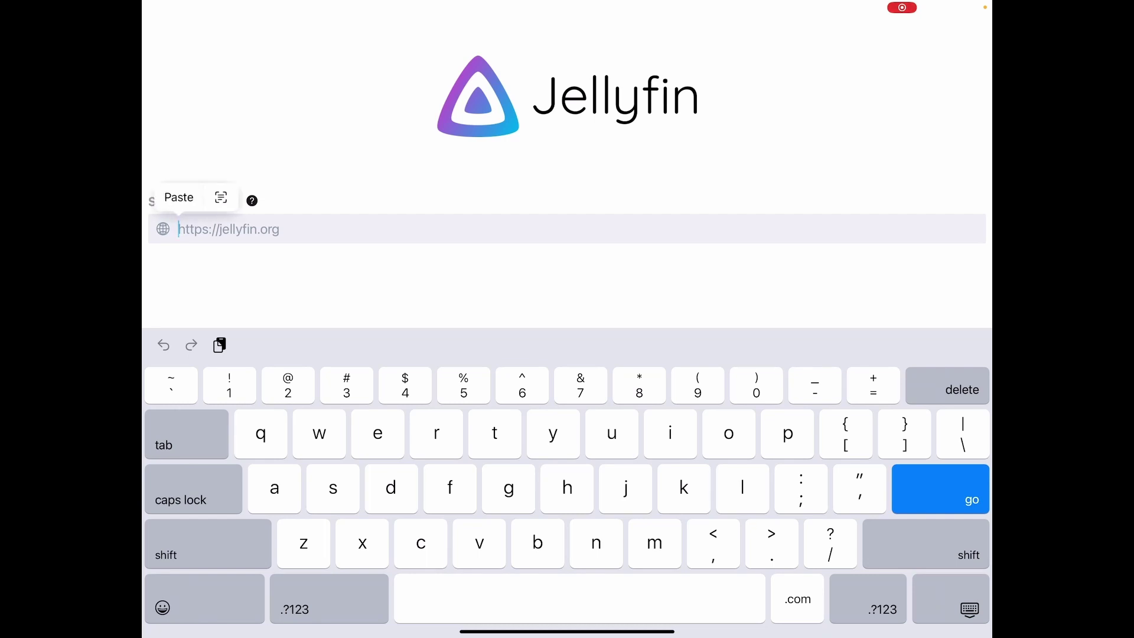
pyautogui.write('1')
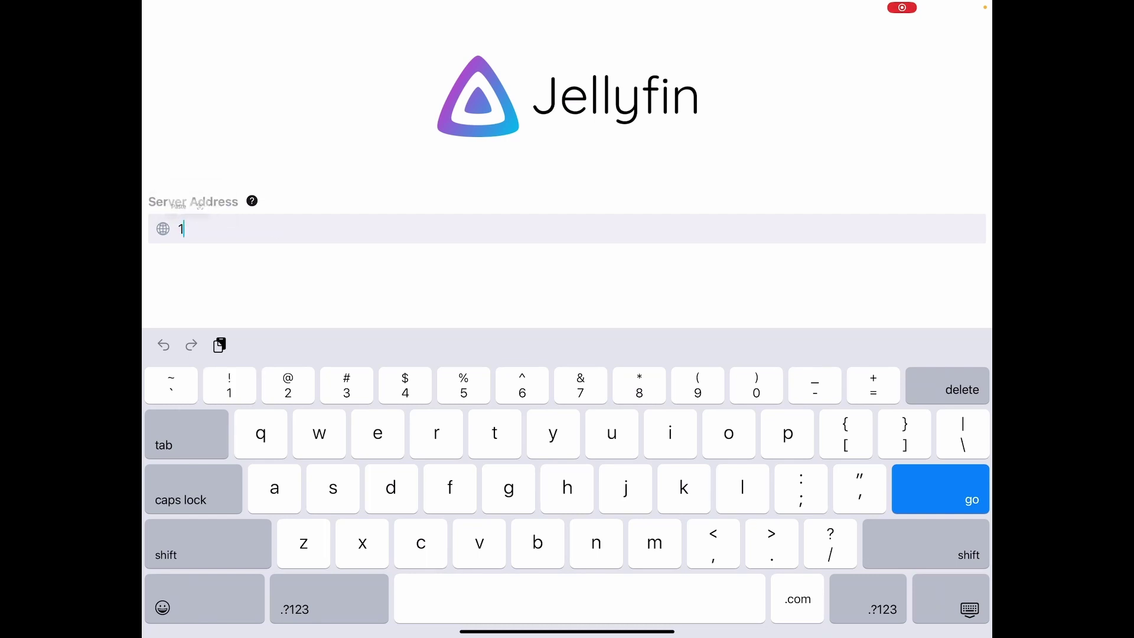
pyautogui.write('92.168.1.')
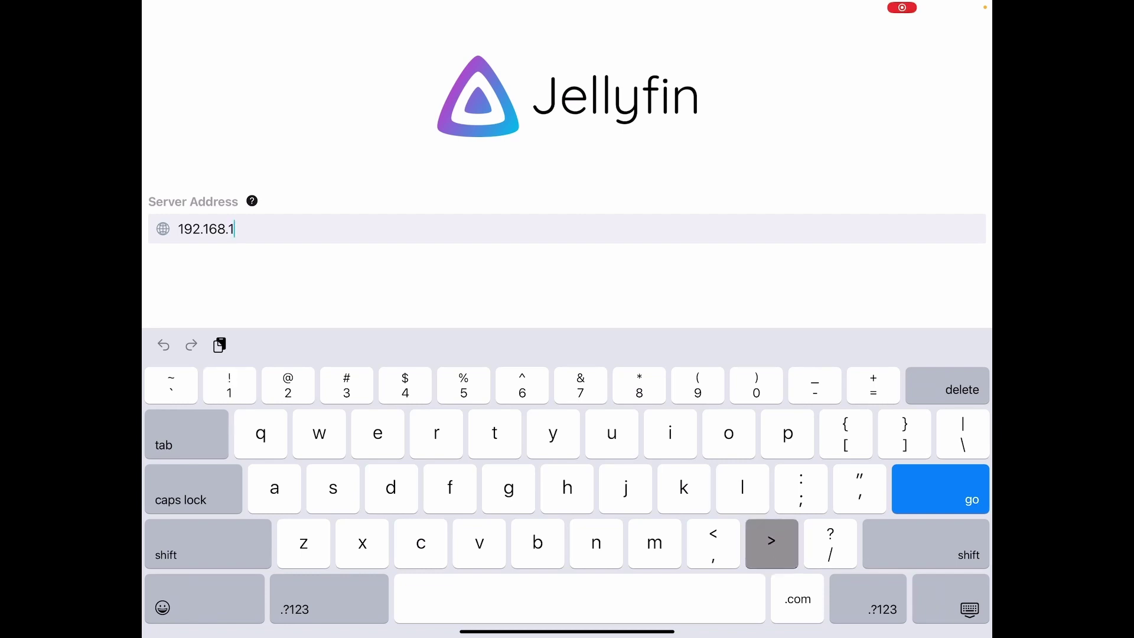
pyautogui.write('81')
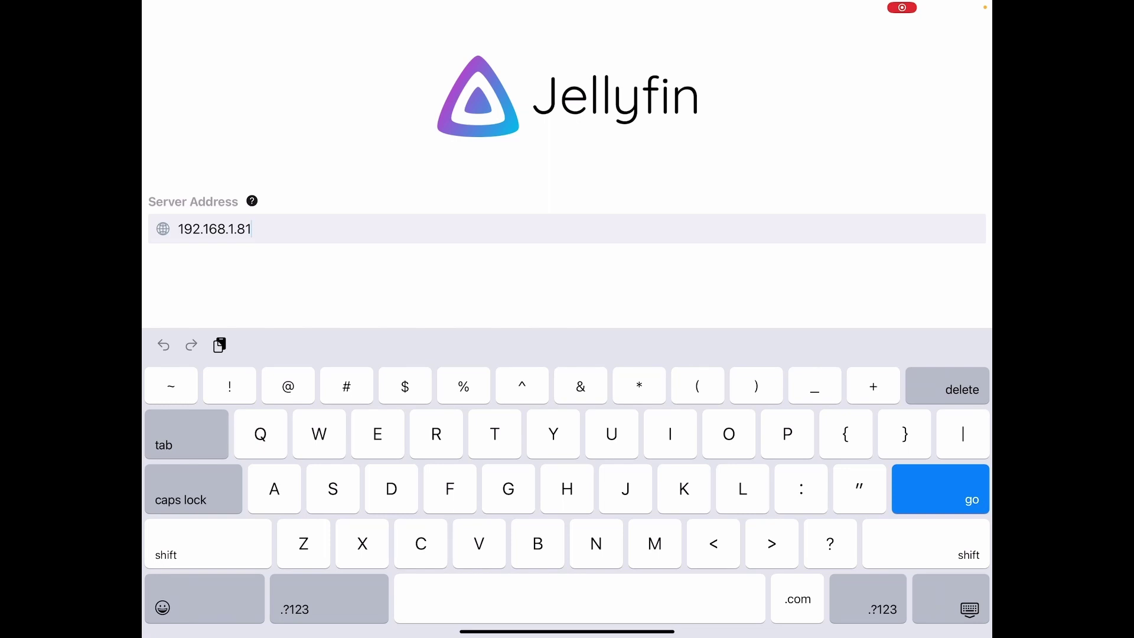
pyautogui.write(':')
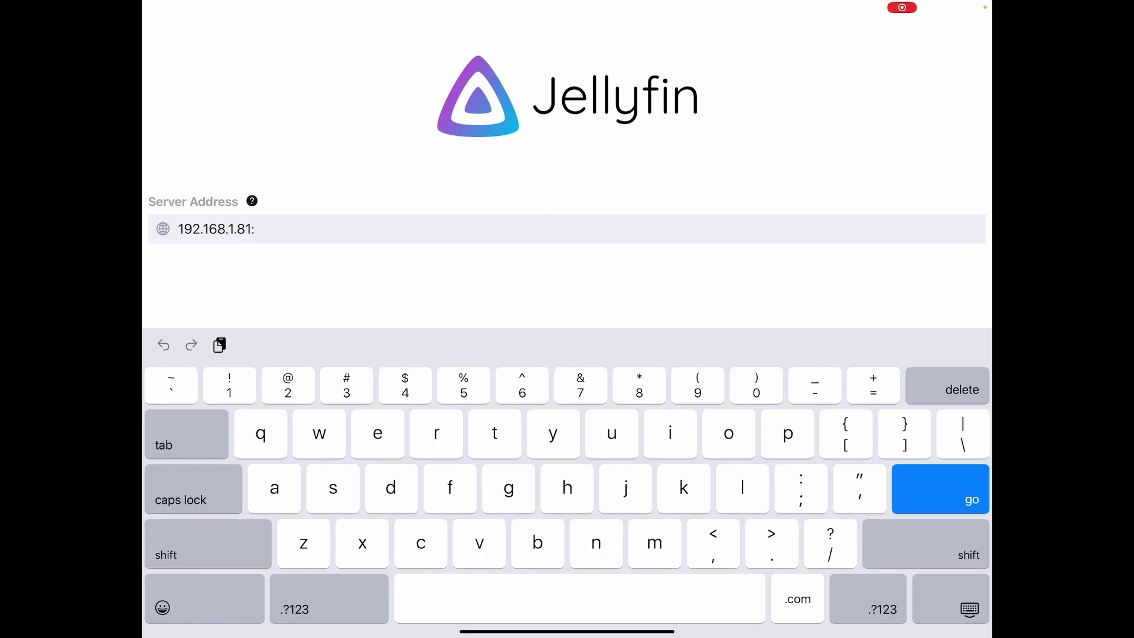
pyautogui.write('8096')
pyautogui.press('Return')
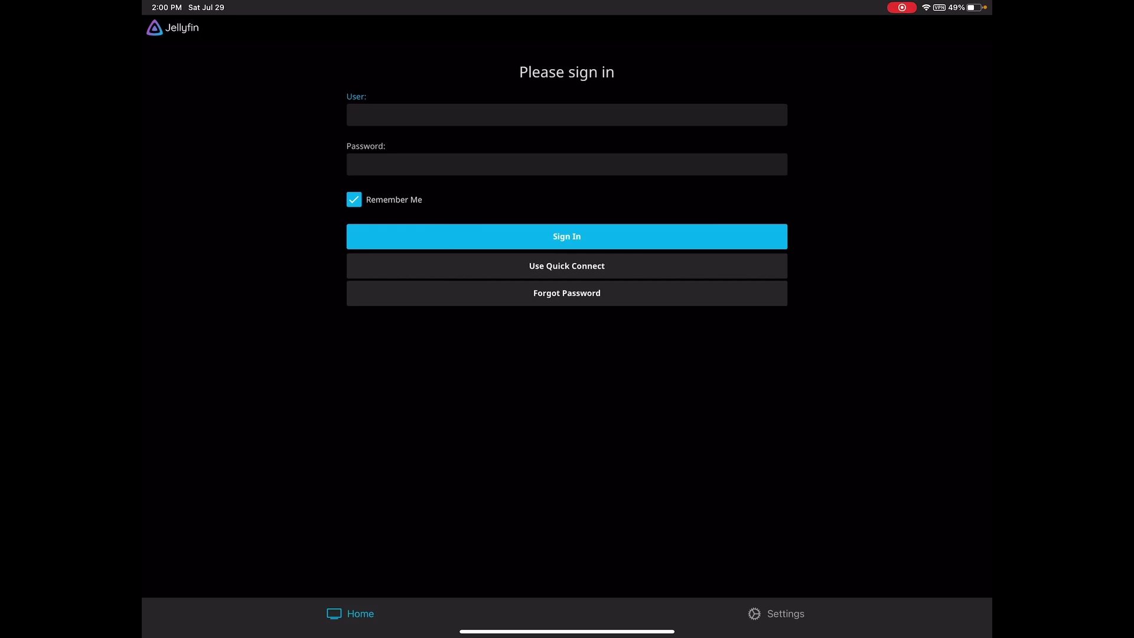
# Sign in to the server in the iPad app as user Studio.
pyautogui.click(566, 115)
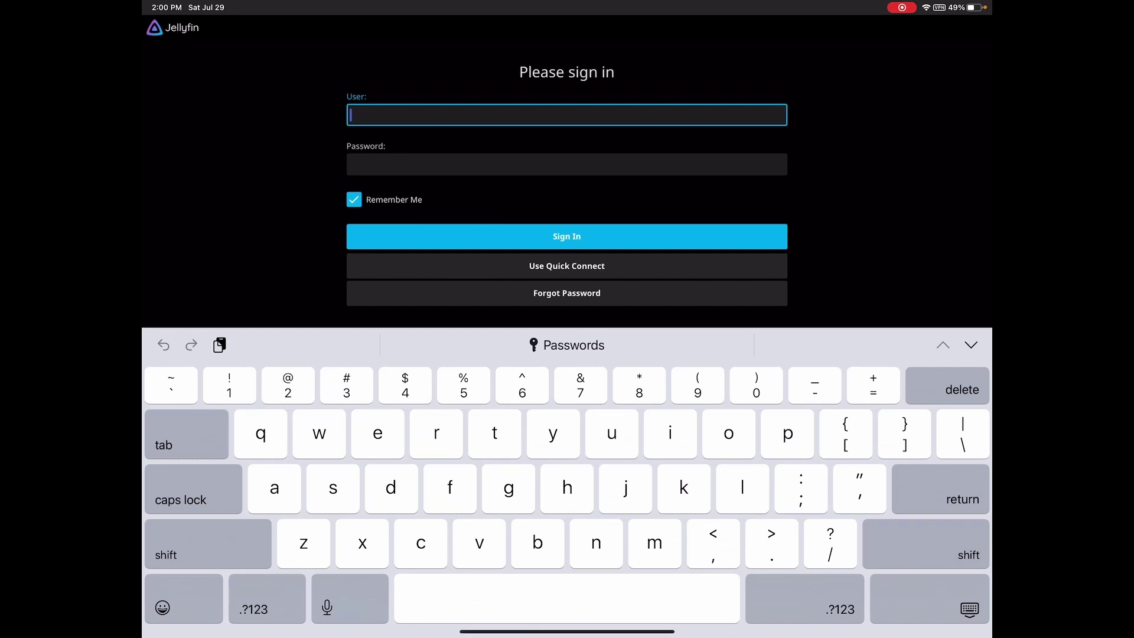
pyautogui.write('Studio')
pyautogui.press('Return')
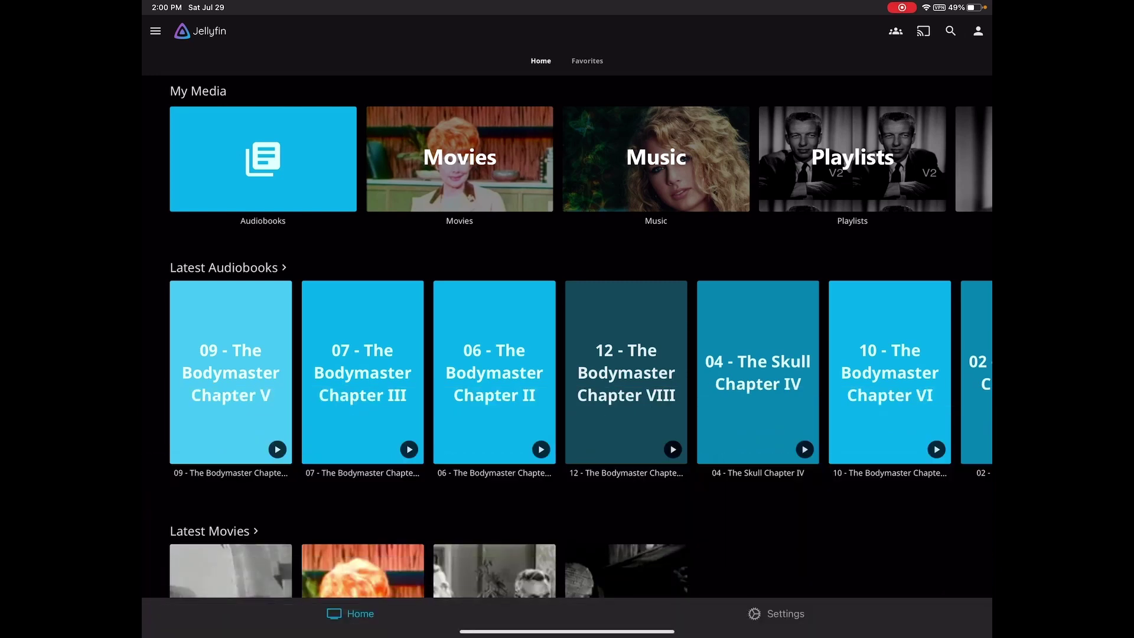
# Look through the media libraries on the iPad home page and open the among_malay_pirates folder in Audiobooks.
pyautogui.hscroll(3, 567, 159)
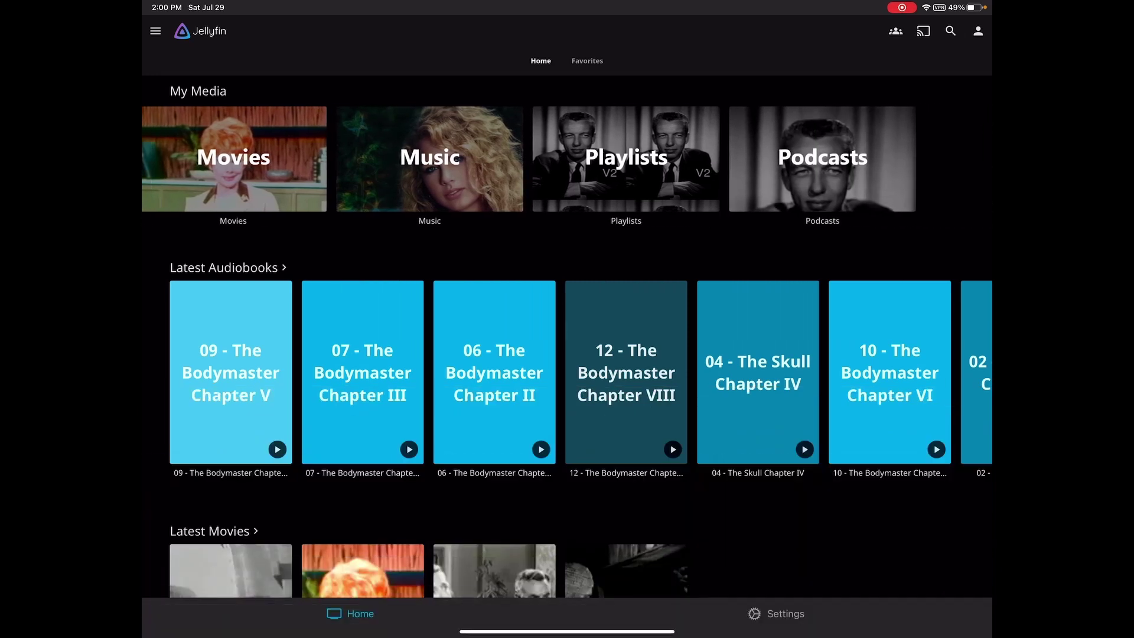
pyautogui.hscroll(-3, 567, 159)
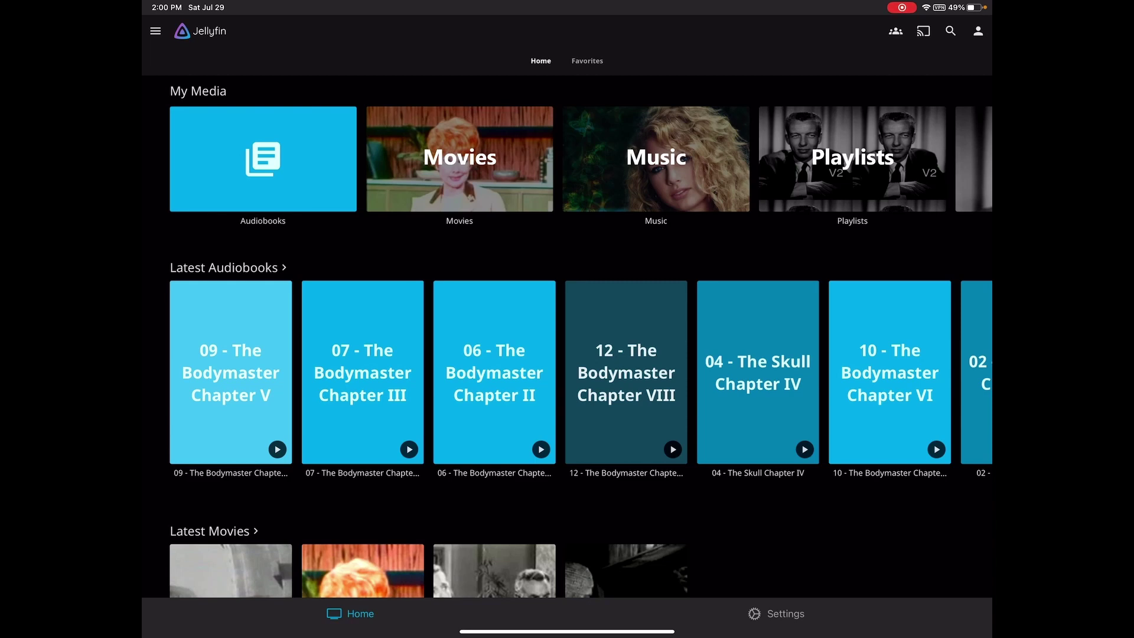
pyautogui.click(263, 159)
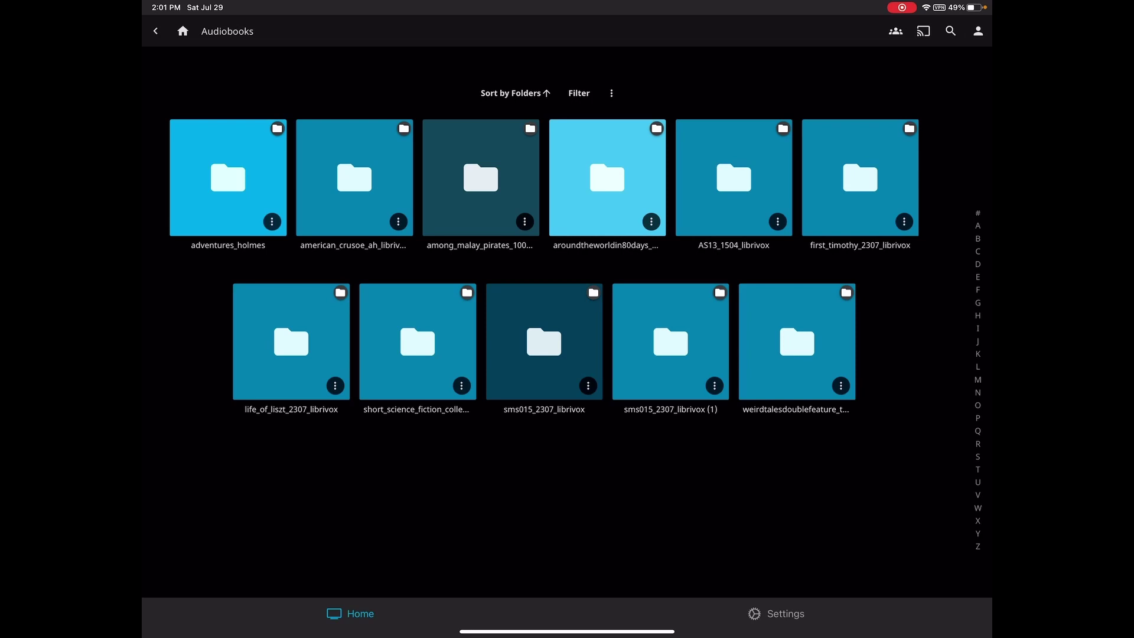
pyautogui.click(481, 177)
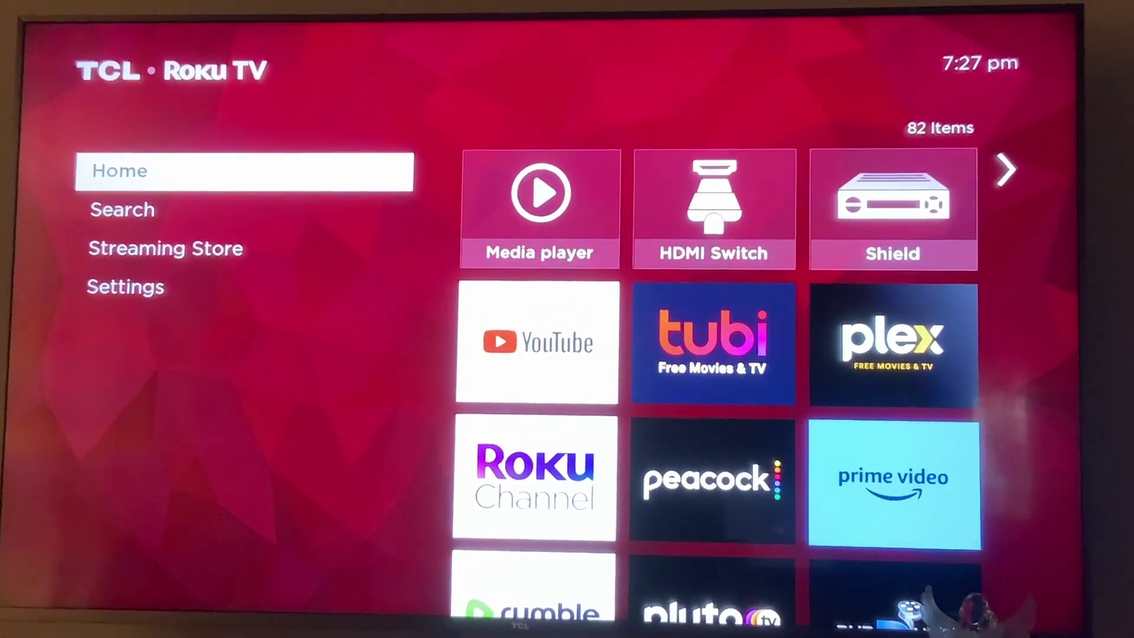
# Switch to the Roku TV and open the search page of its Streaming Store.
pyautogui.press('Down')
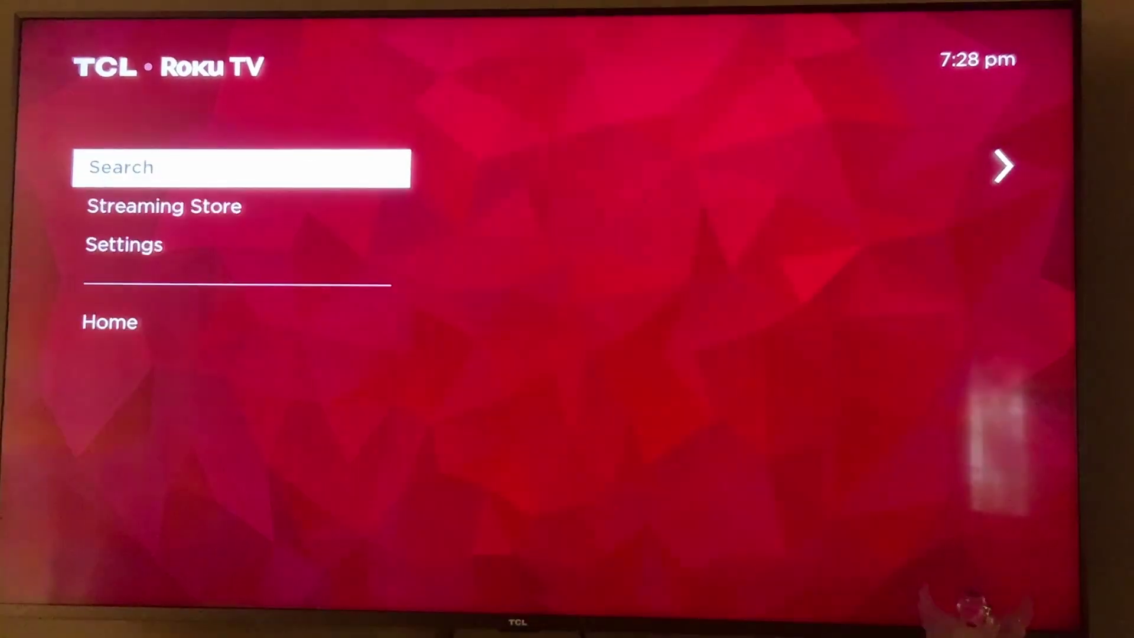
pyautogui.press('Down')
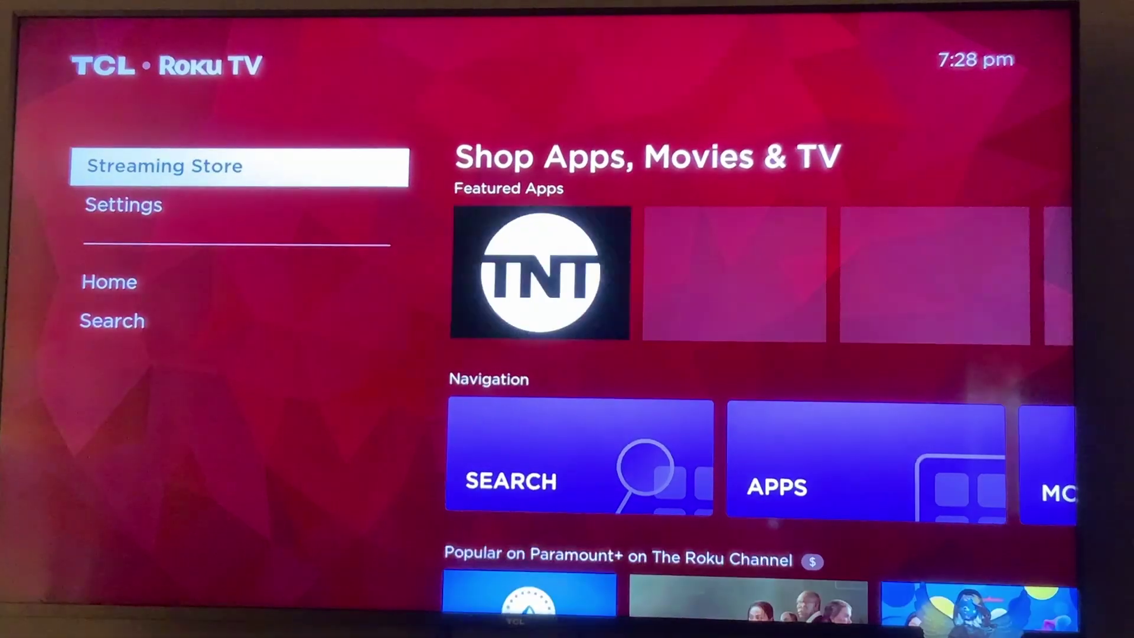
pyautogui.press('Right')
pyautogui.press('Down')
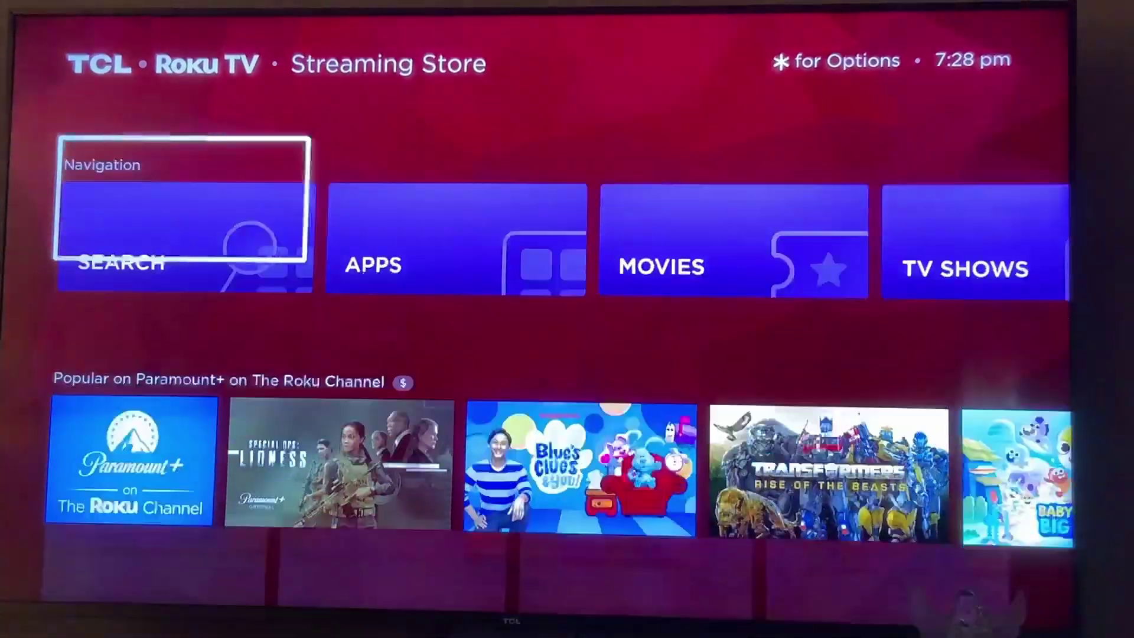
pyautogui.press('Return')
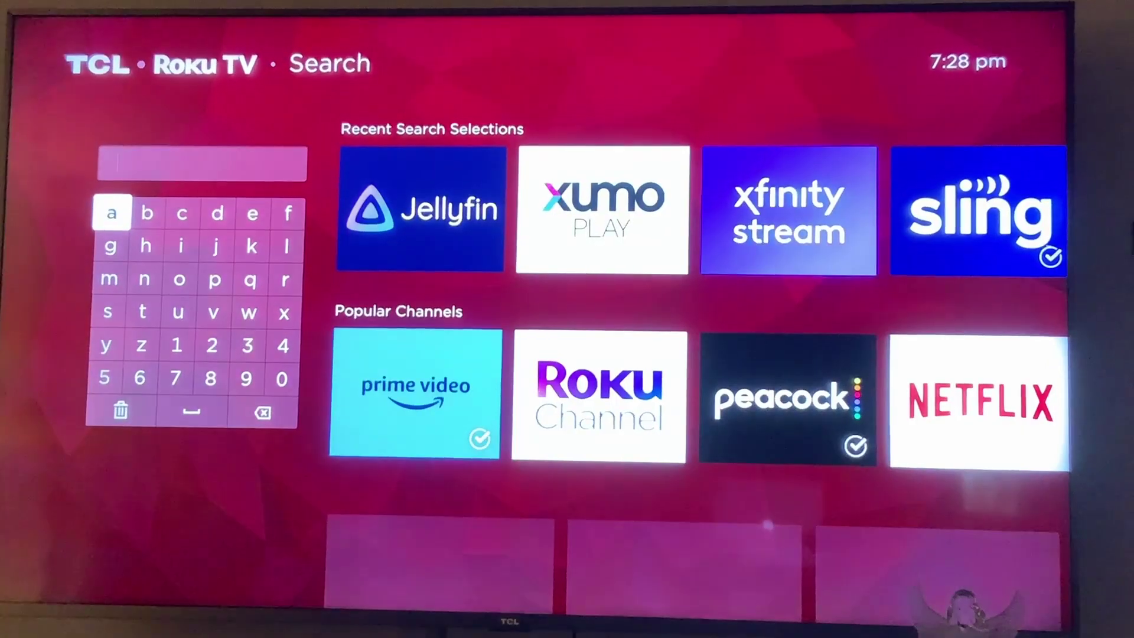
# Open the Jellyfin channel page from the recent search selections.
pyautogui.press('Right')
pyautogui.press('Right')
pyautogui.press('Right')
pyautogui.press('Right')
pyautogui.press('Right')
pyautogui.press('Right')
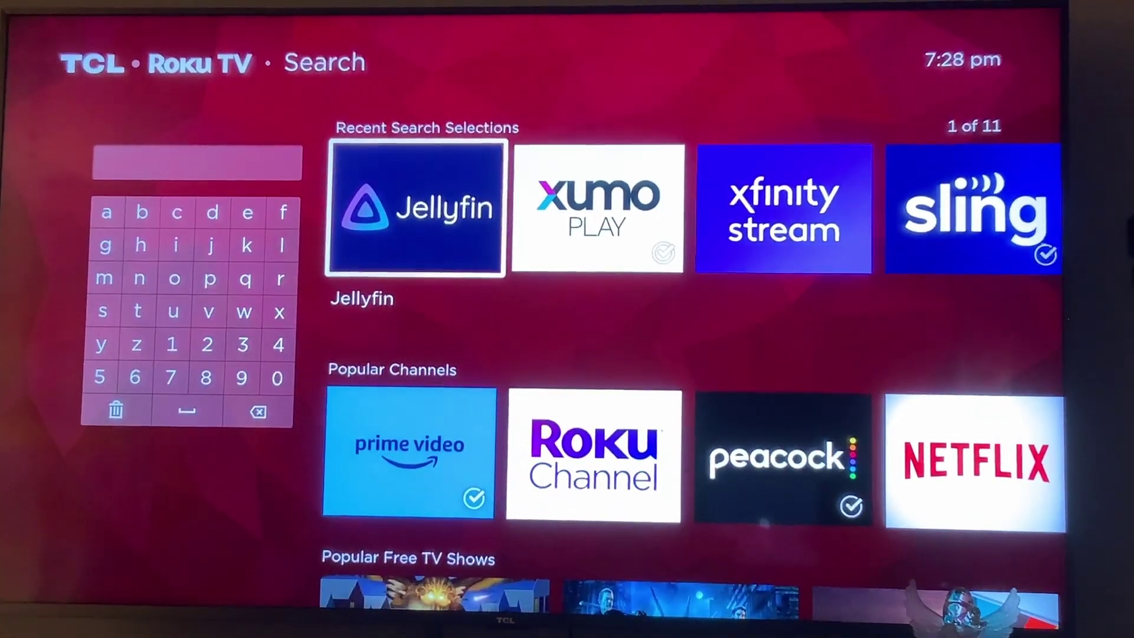
pyautogui.press('Return')
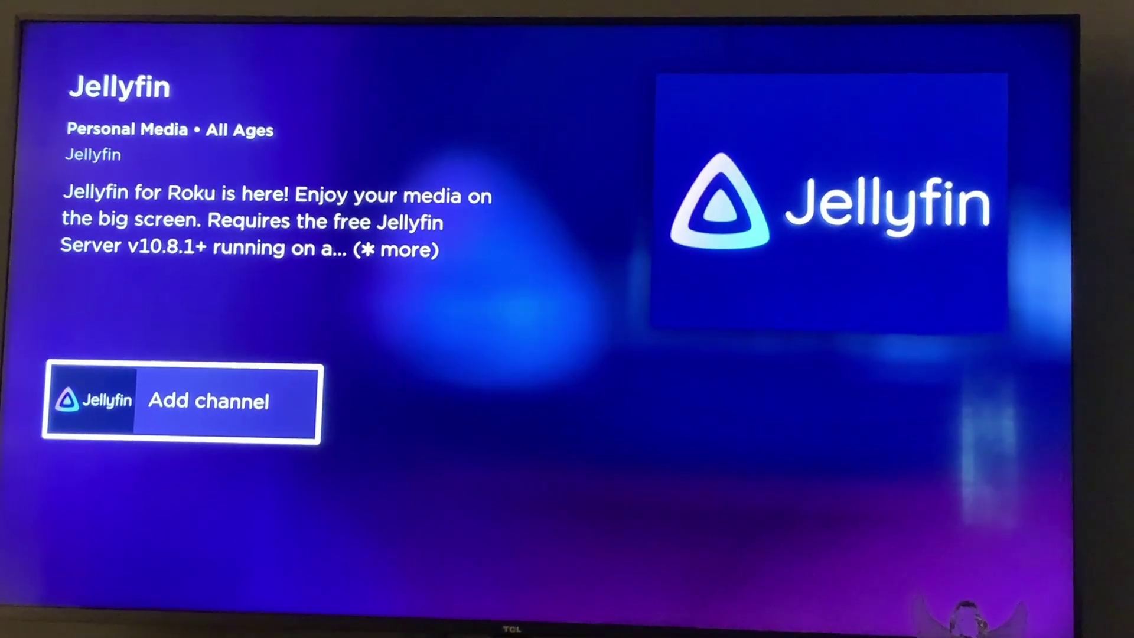
# Add the Jellyfin channel to the Roku TV and open it.
pyautogui.press('Return')
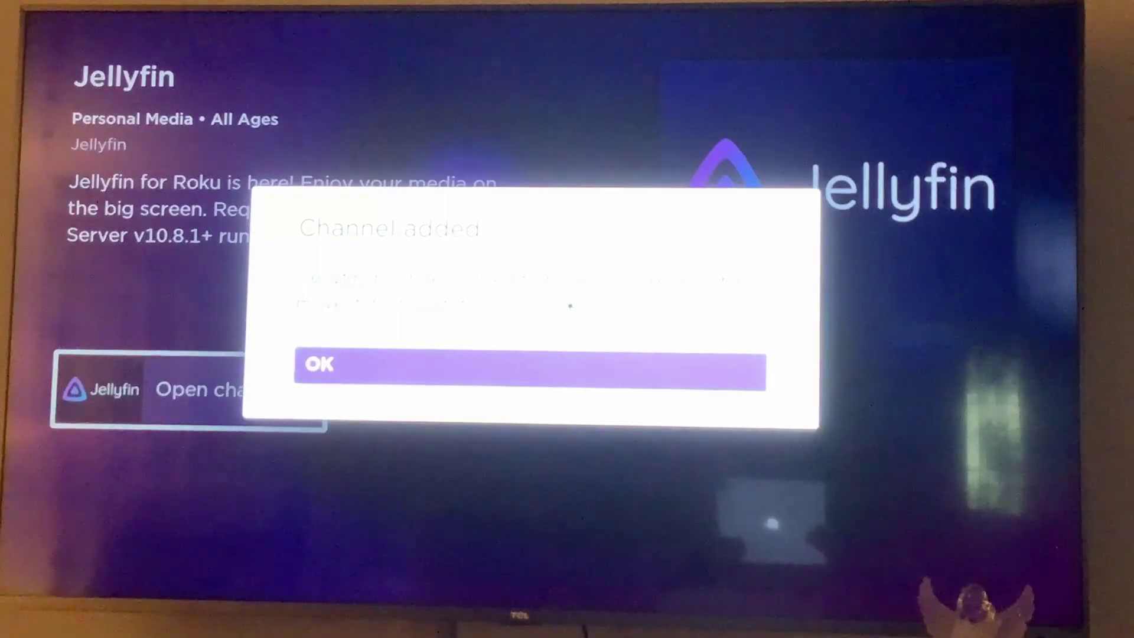
pyautogui.press('Return')
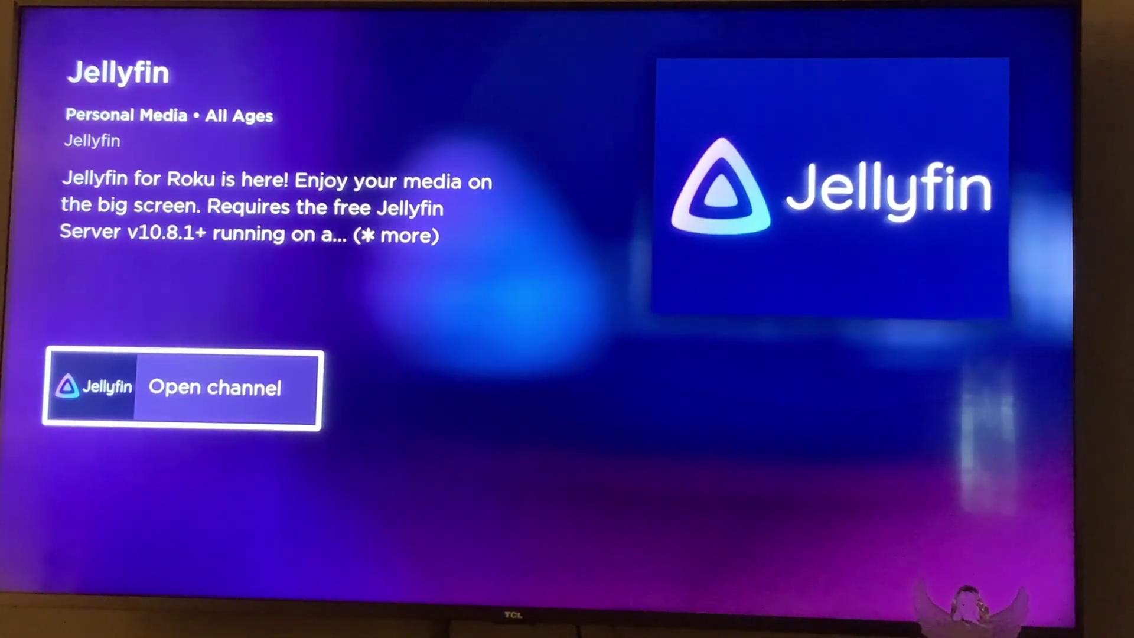
pyautogui.press('Return')
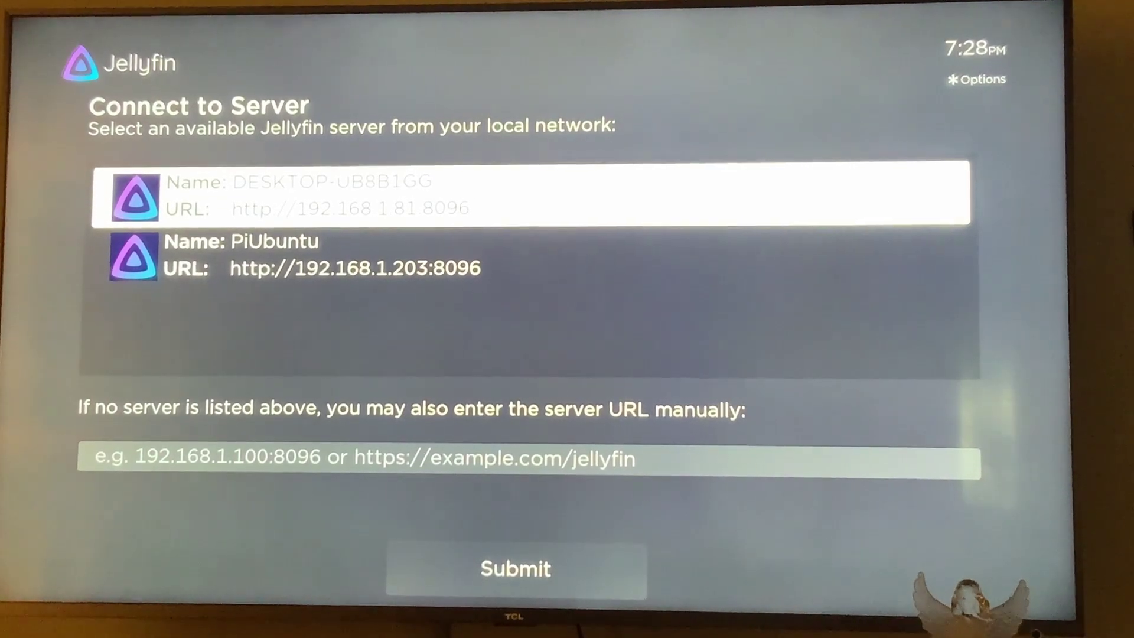
pyautogui.press('Down')
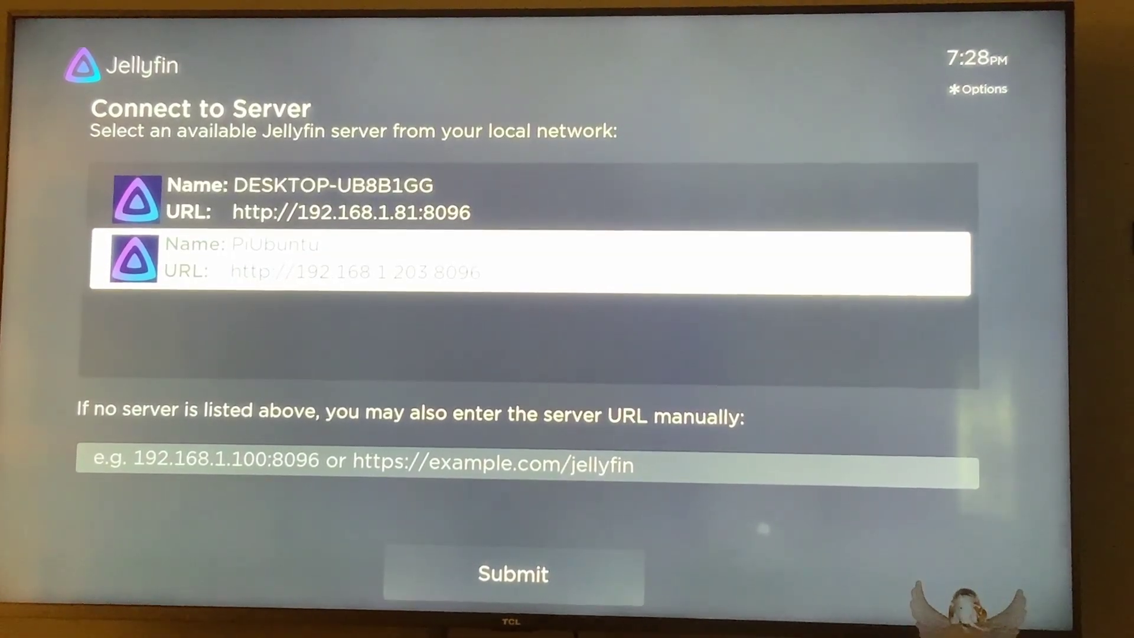
pyautogui.press('Up')
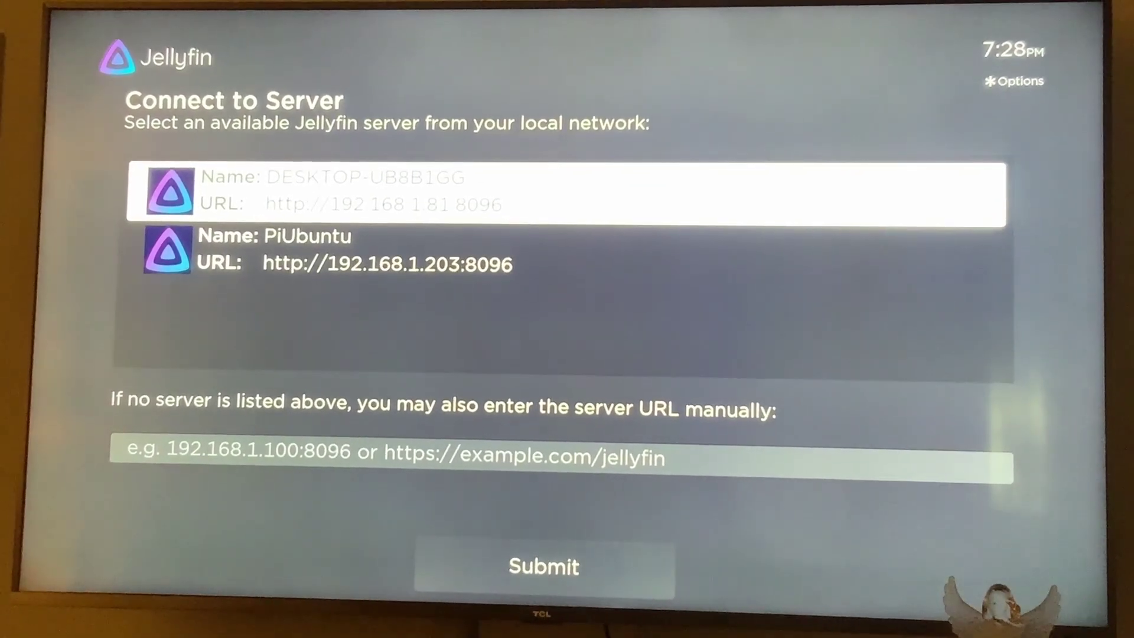
pyautogui.press('Return')
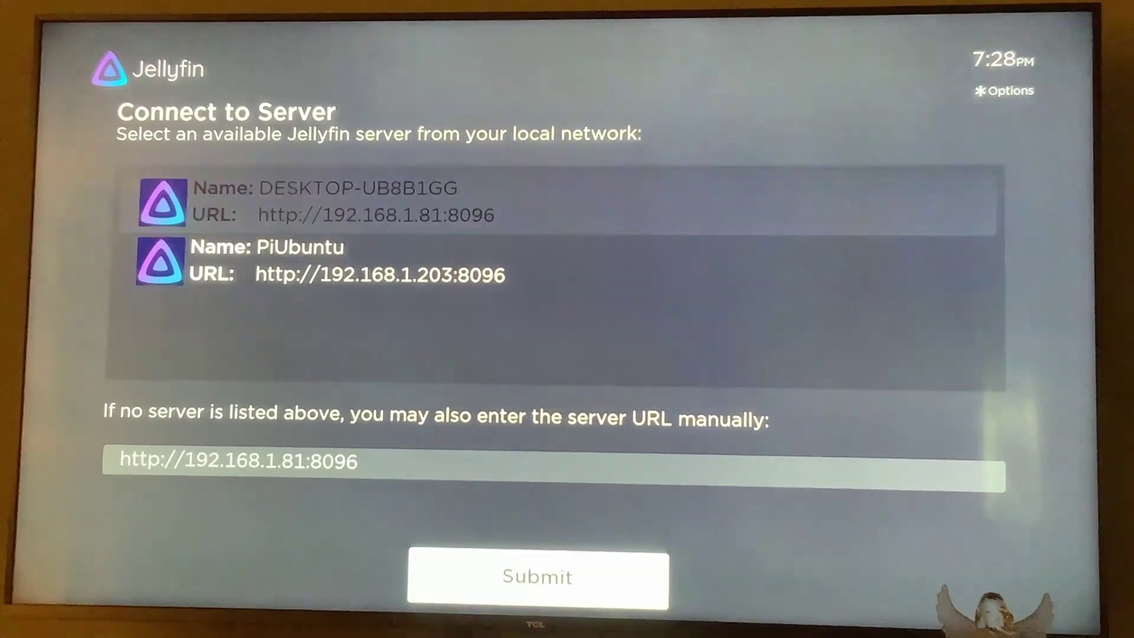
pyautogui.press('Return')
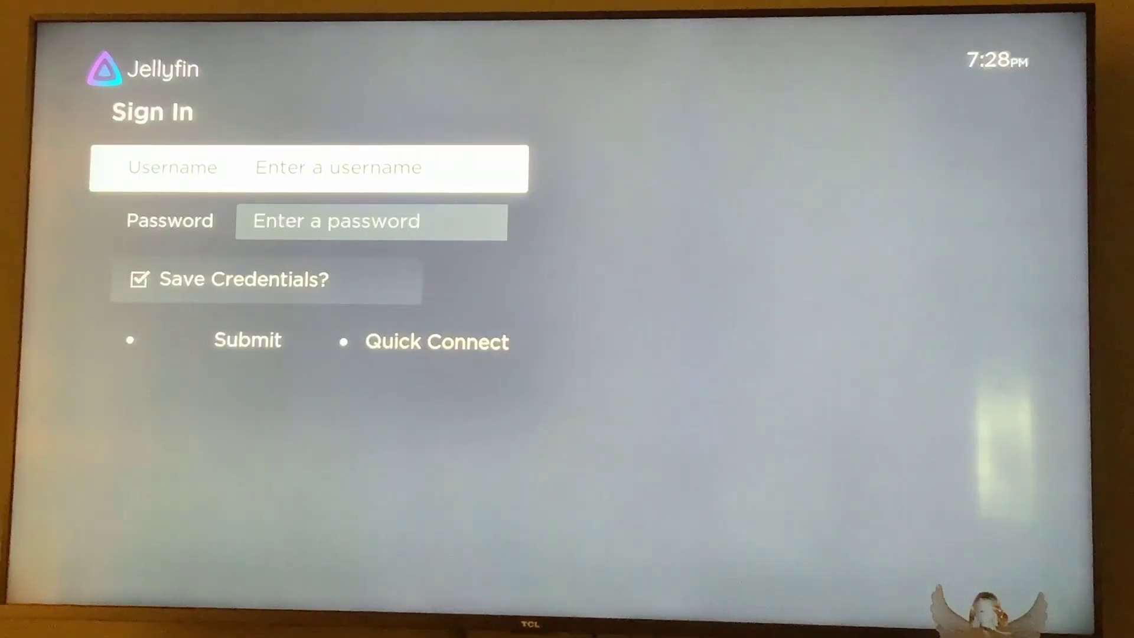
# Enter Studio as the username for signing in to the server.
pyautogui.press('Return')
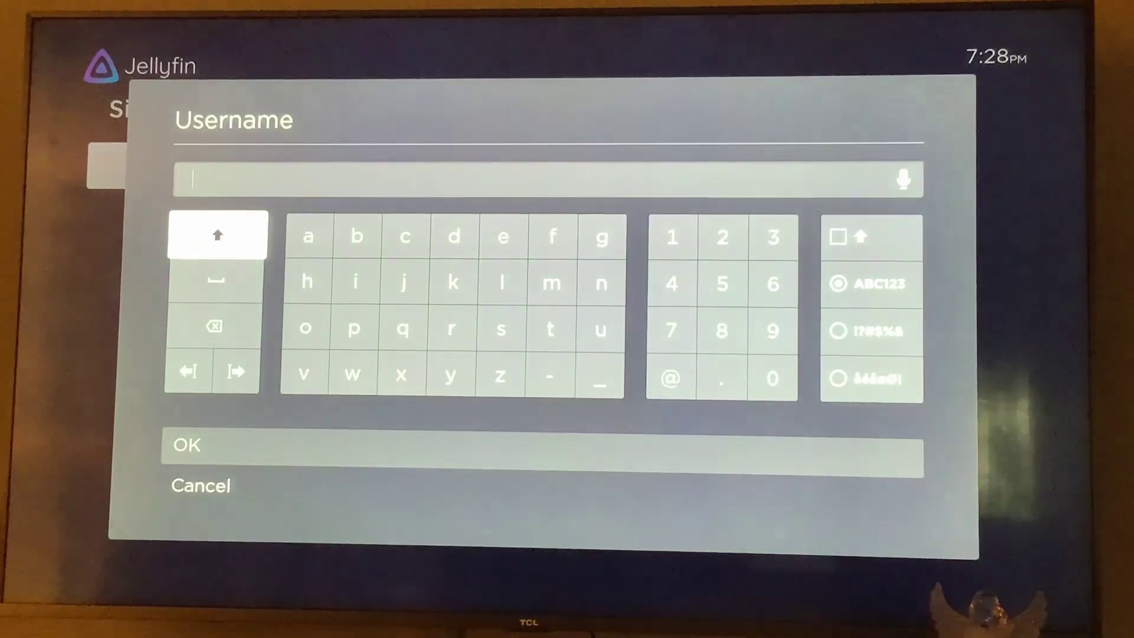
pyautogui.press('Right')
pyautogui.press('Right')
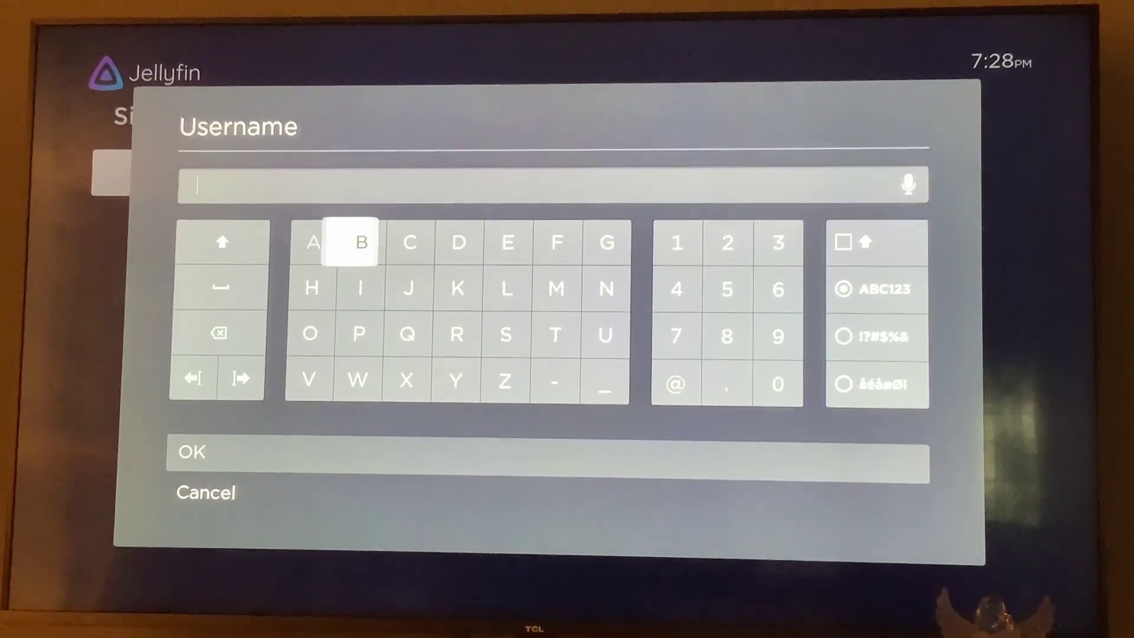
pyautogui.press('Right')
pyautogui.press('Down')
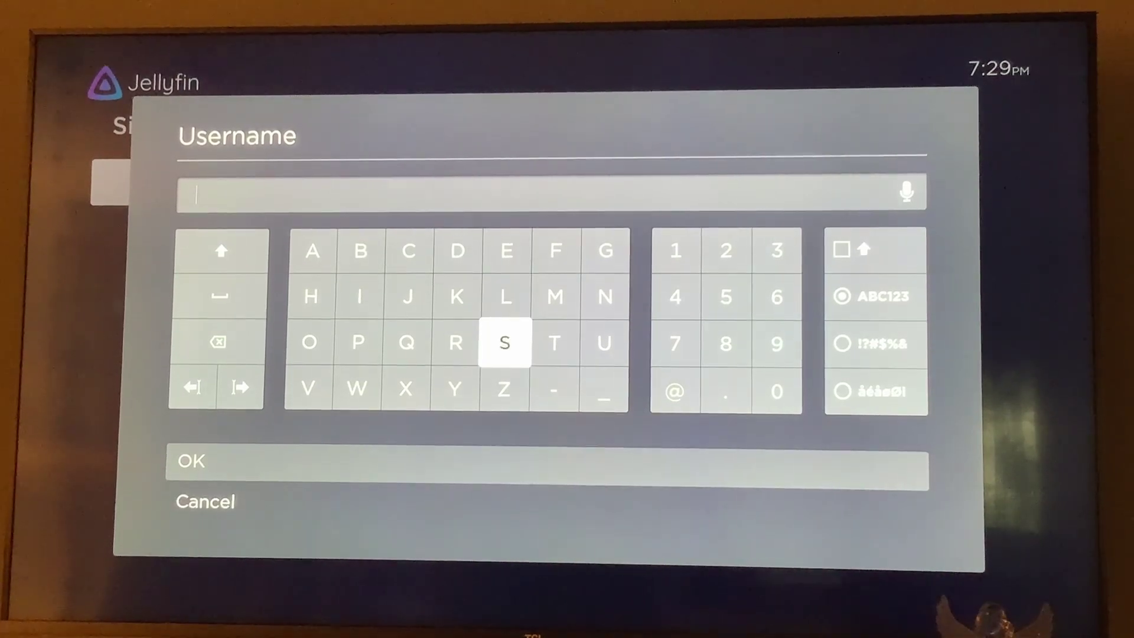
pyautogui.press('Return')
pyautogui.press('Right')
pyautogui.press('Return')
pyautogui.press('Right')
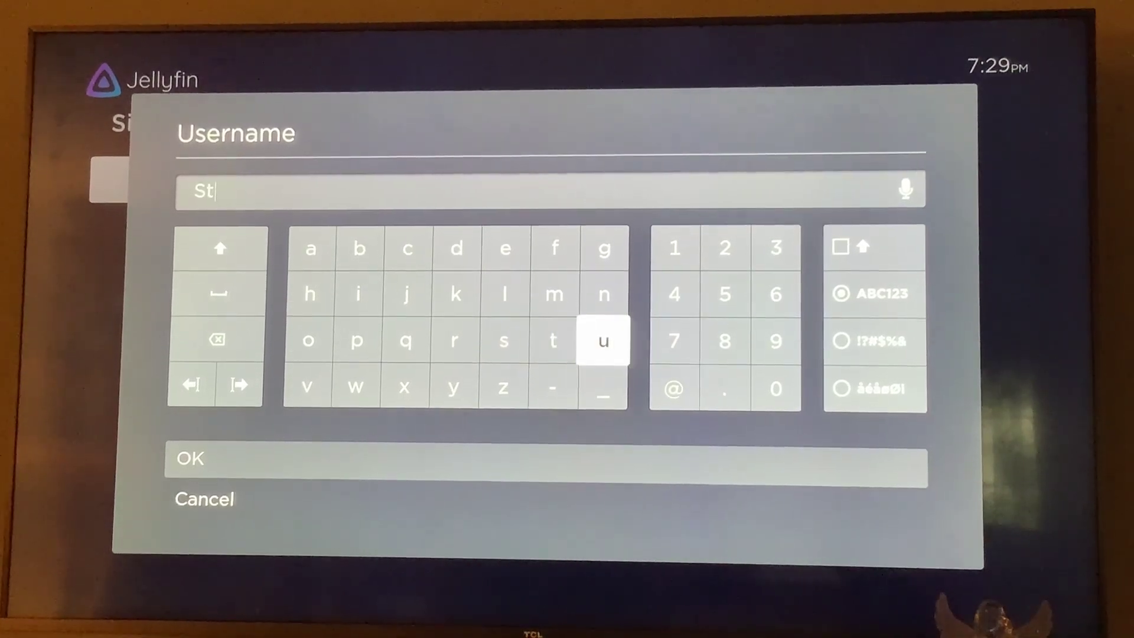
pyautogui.press('Return')
pyautogui.press('Up')
pyautogui.press('Up')
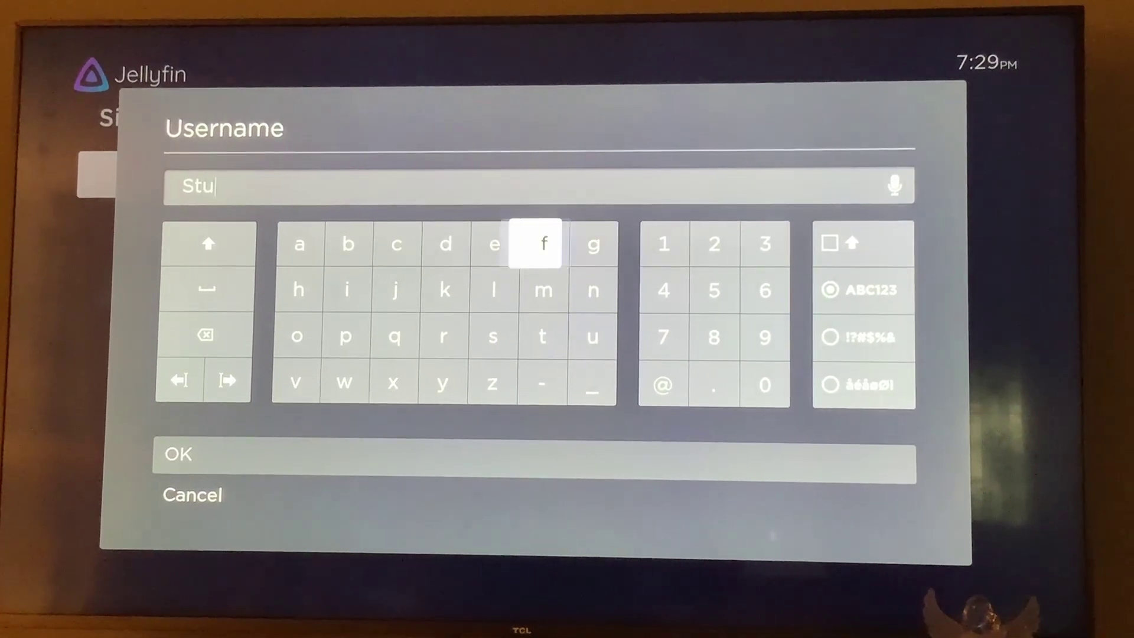
pyautogui.press('Down')
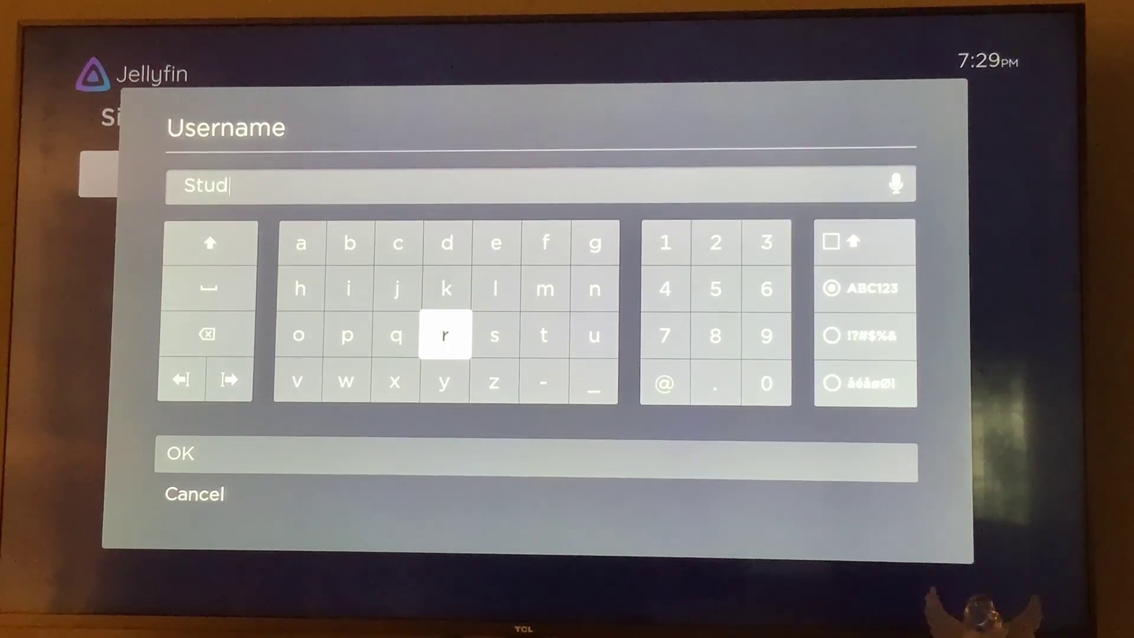
pyautogui.press('Left')
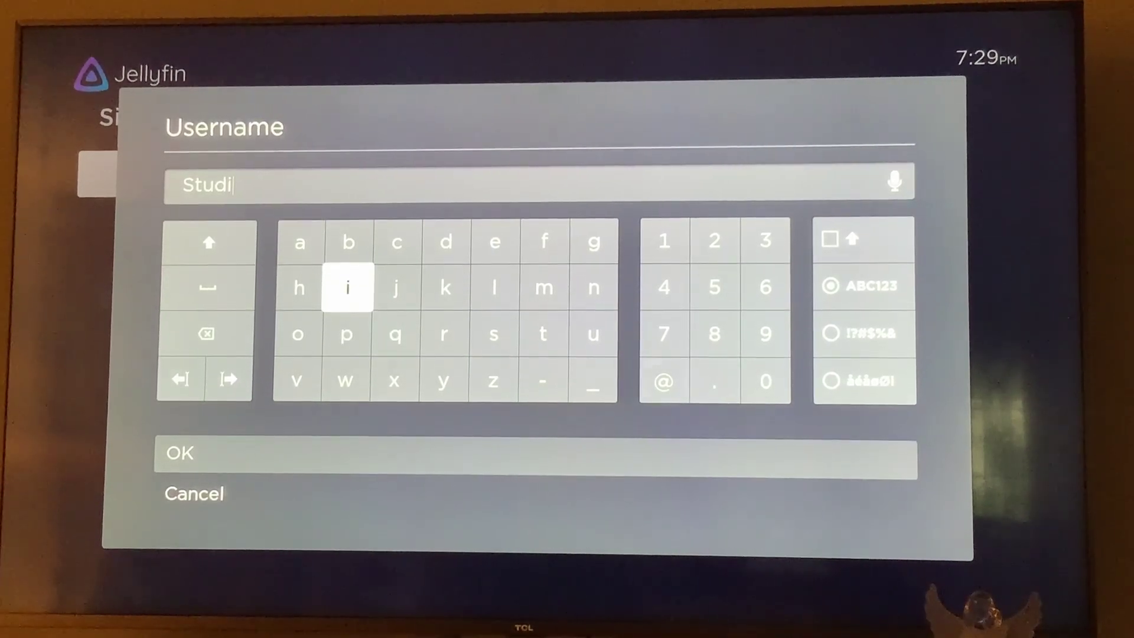
pyautogui.press('Down')
pyautogui.press('Left')
pyautogui.press('Return')
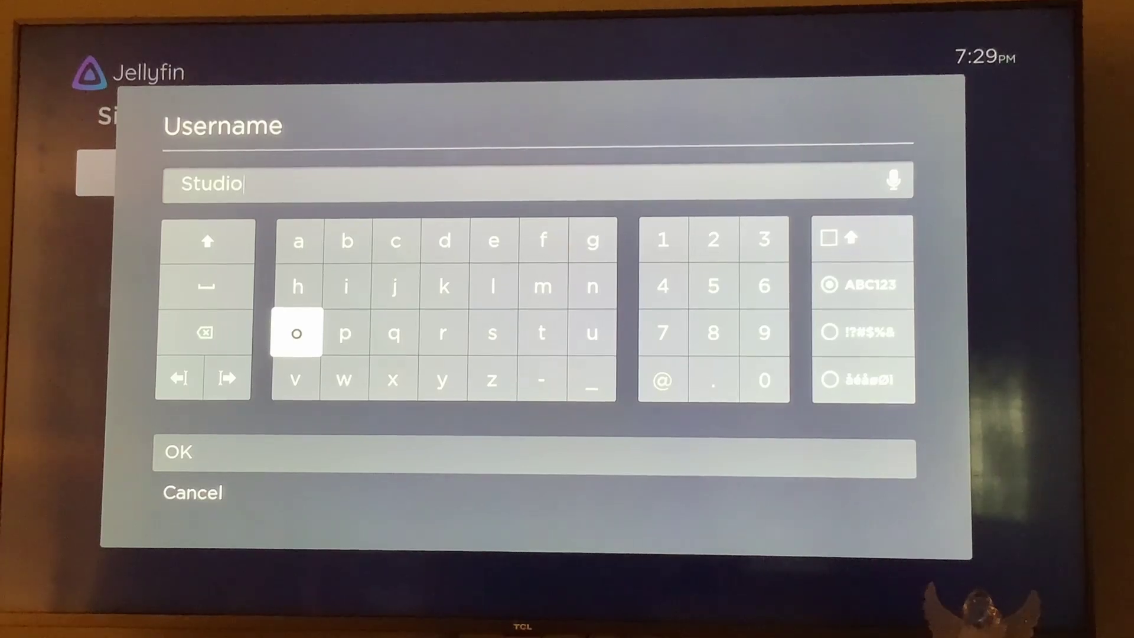
pyautogui.press('Down')
pyautogui.press('Down')
pyautogui.press('Return')
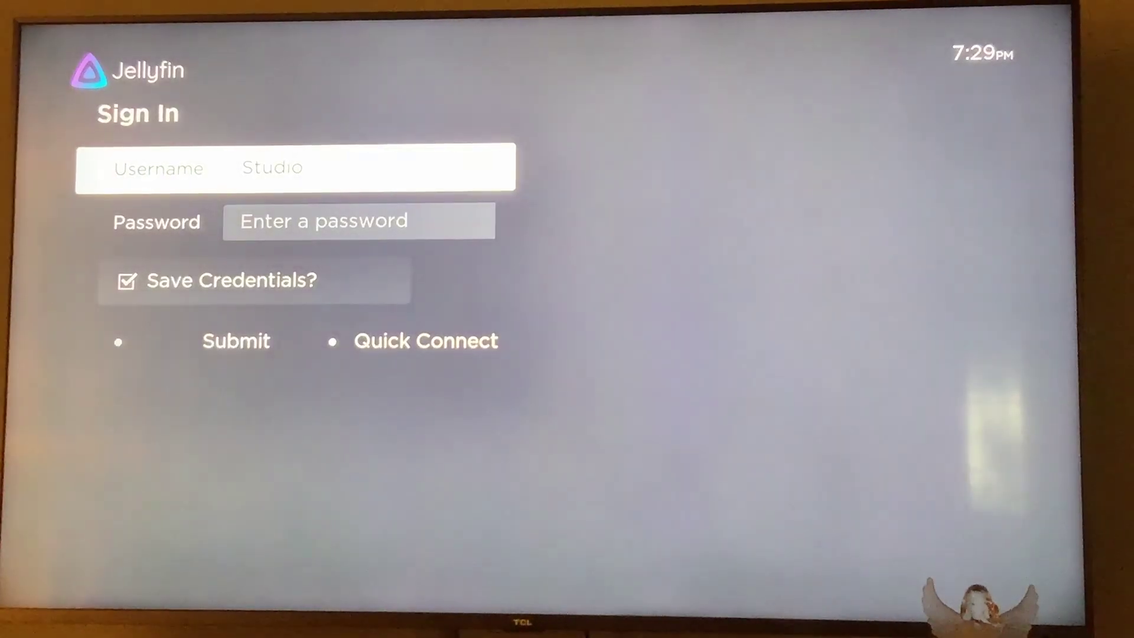
# Submit the sign-in with the password left blank and Save Credentials enabled, and dismiss the What's New notice.
pyautogui.press('Down')
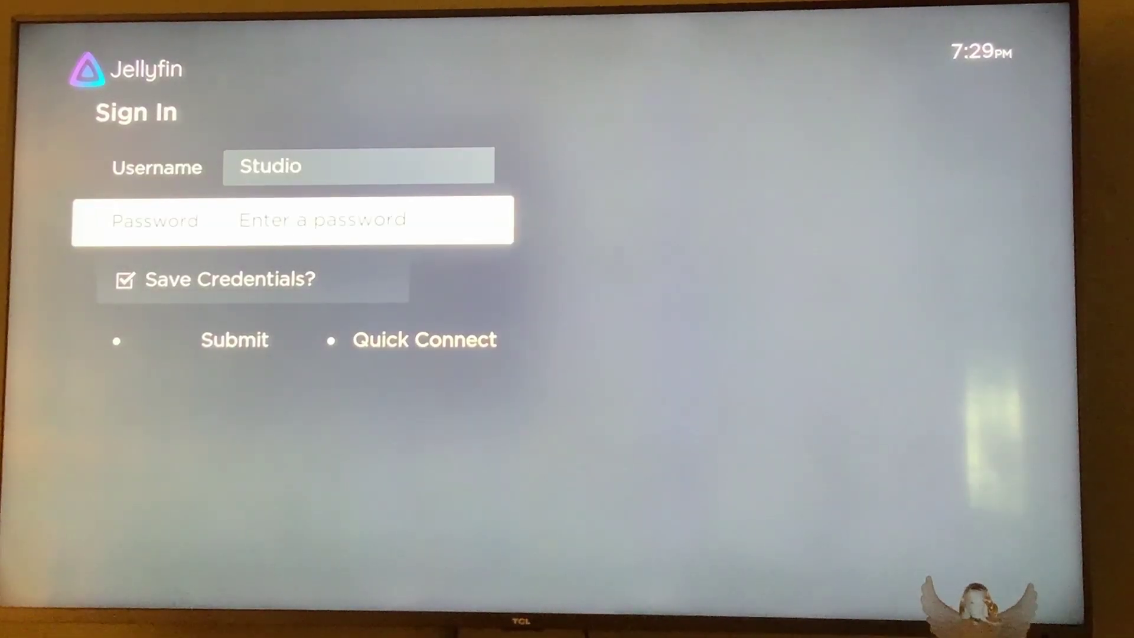
pyautogui.press('Down')
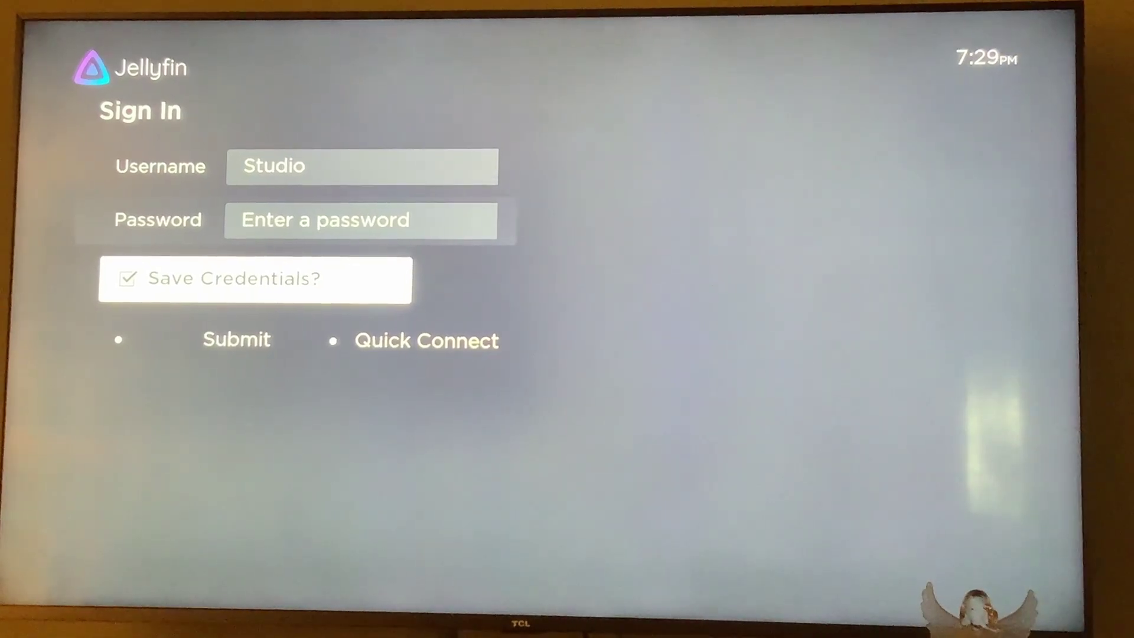
pyautogui.press('Down')
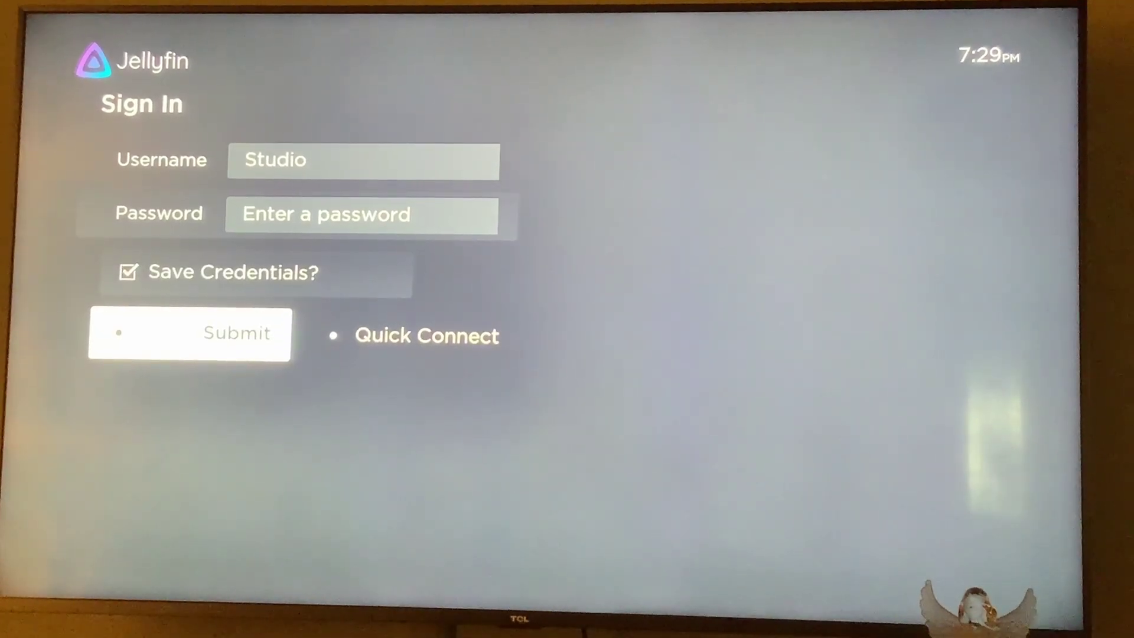
pyautogui.press('Return')
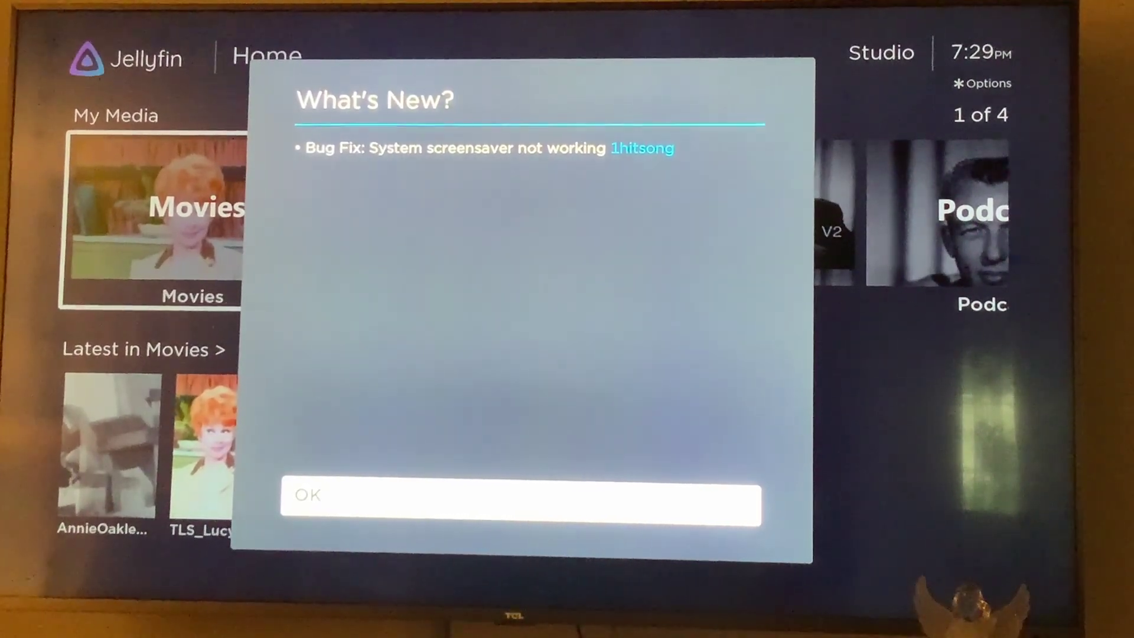
pyautogui.press('Return')
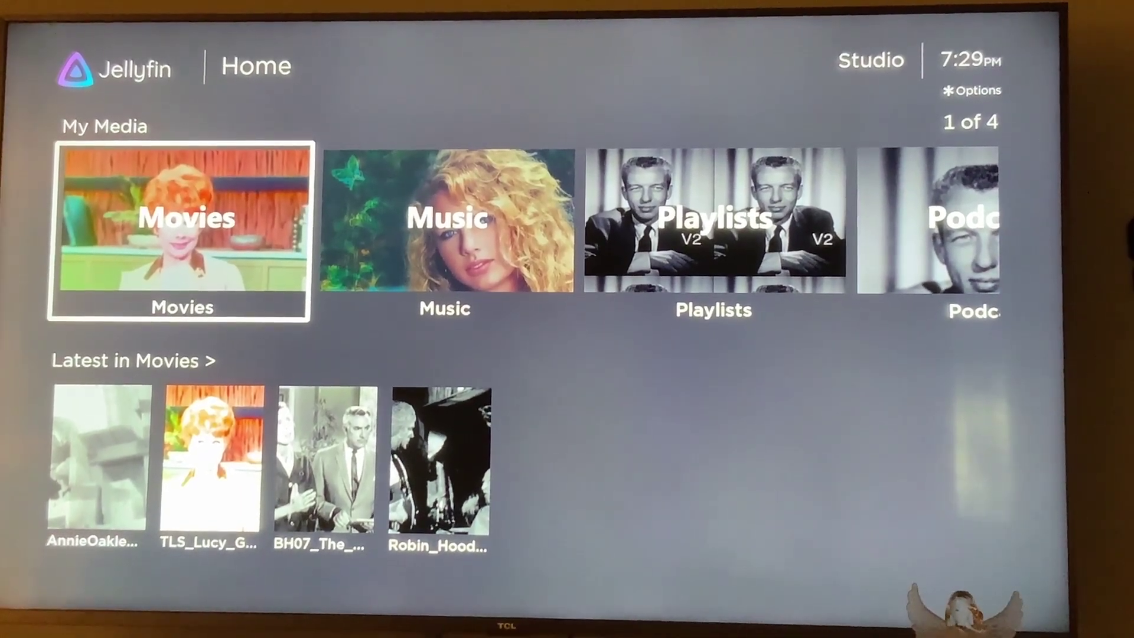
# Browse the My Media libraries on the Roku home page, cycling through Movies, Music, Playlists and Podcasts.
pyautogui.press('Right')
pyautogui.press('Right')
pyautogui.press('Right')
pyautogui.press('Right')
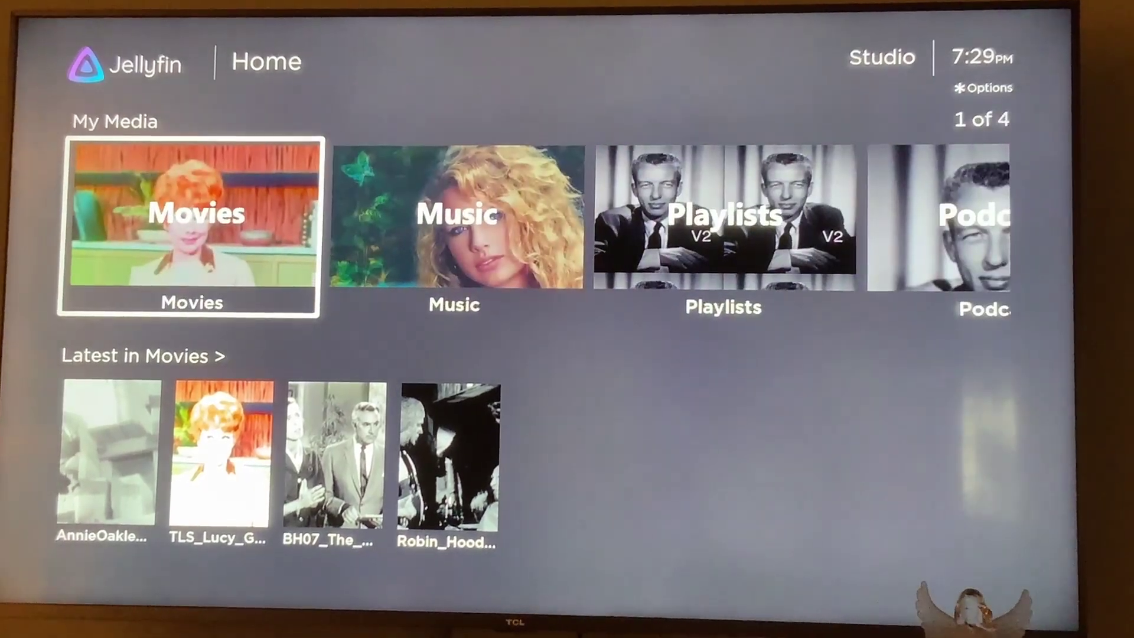
pyautogui.press('Right')
pyautogui.press('Right')
pyautogui.press('Right')
pyautogui.press('Right')
pyautogui.press('Right')
pyautogui.press('Right')
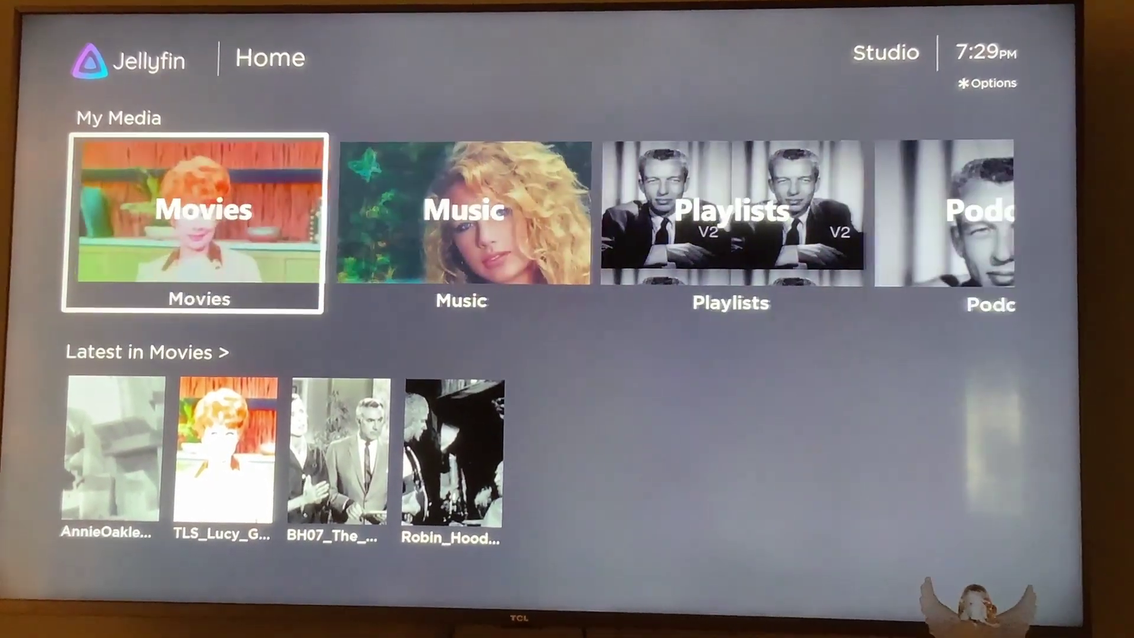
pyautogui.press('Right')
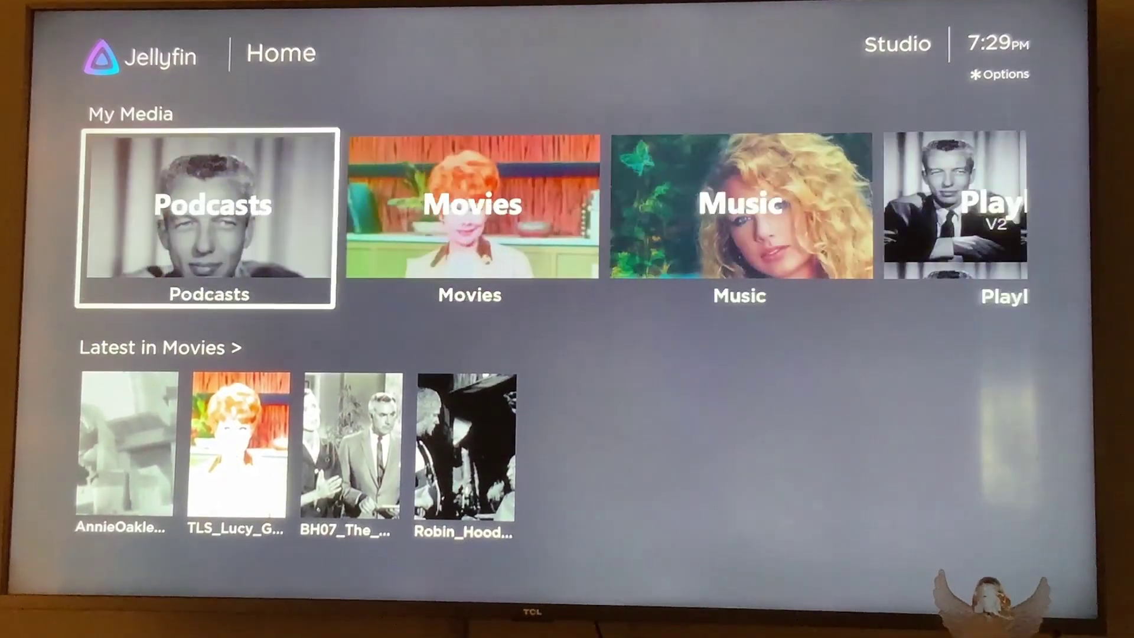
pyautogui.press('Right')
pyautogui.press('Right')
pyautogui.press('Right')
pyautogui.press('Right')
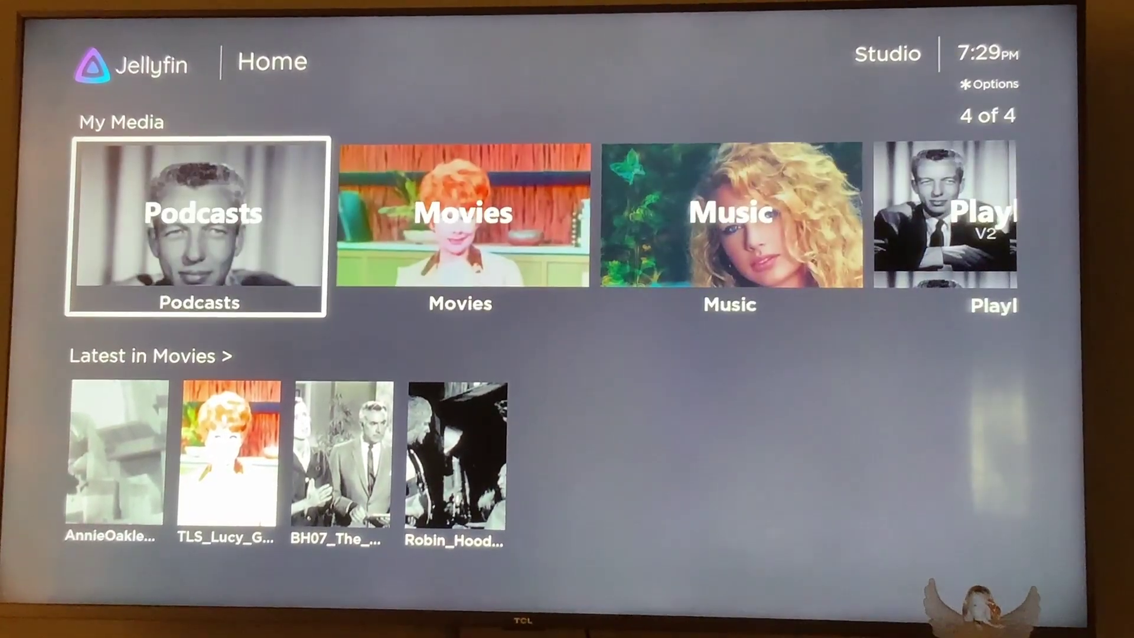
# Look through the My Media row on the Roku home page again, moving past the Movies, Music, Playlists and Podcasts libraries.
pyautogui.press('Right')
pyautogui.press('Right')
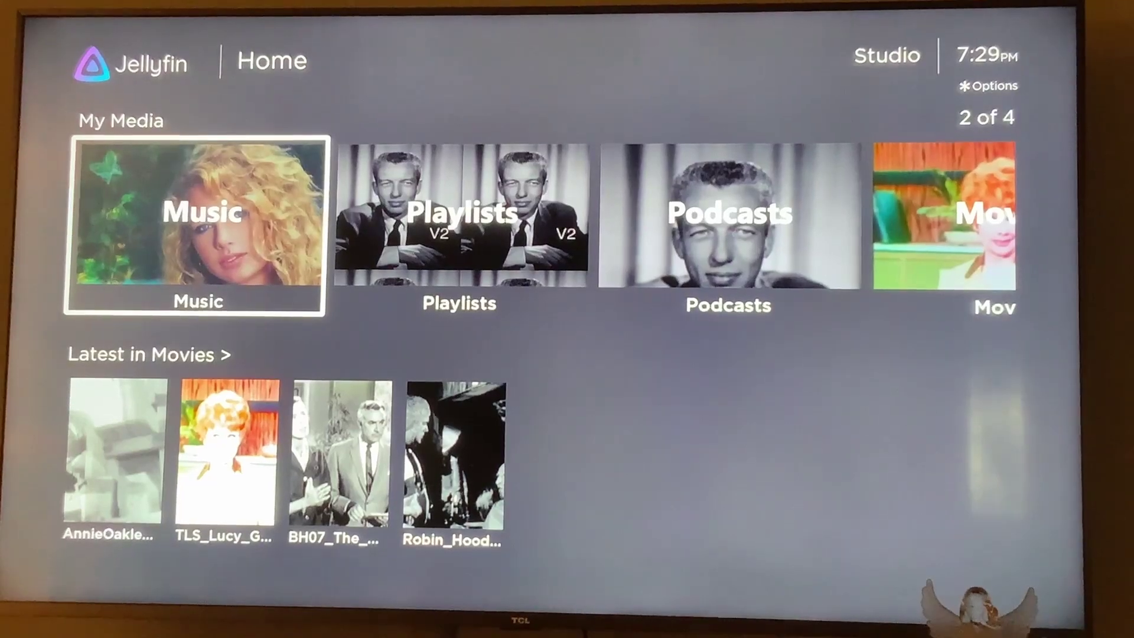
pyautogui.press('Right')
pyautogui.press('Right')
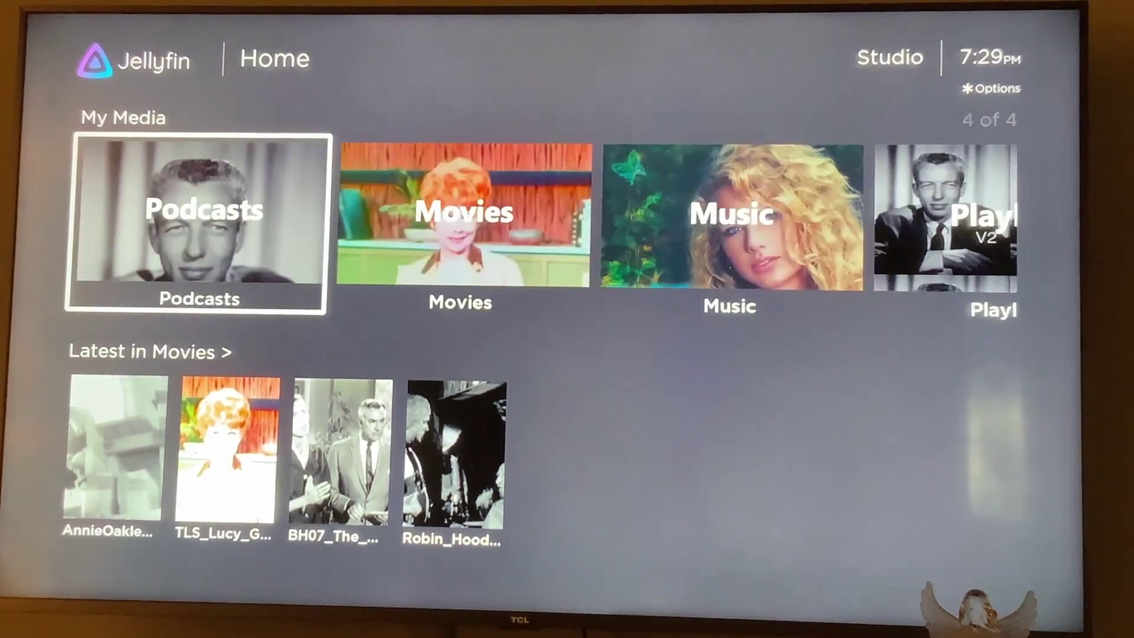
pyautogui.press('Right')
pyautogui.press('Right')
pyautogui.press('Right')
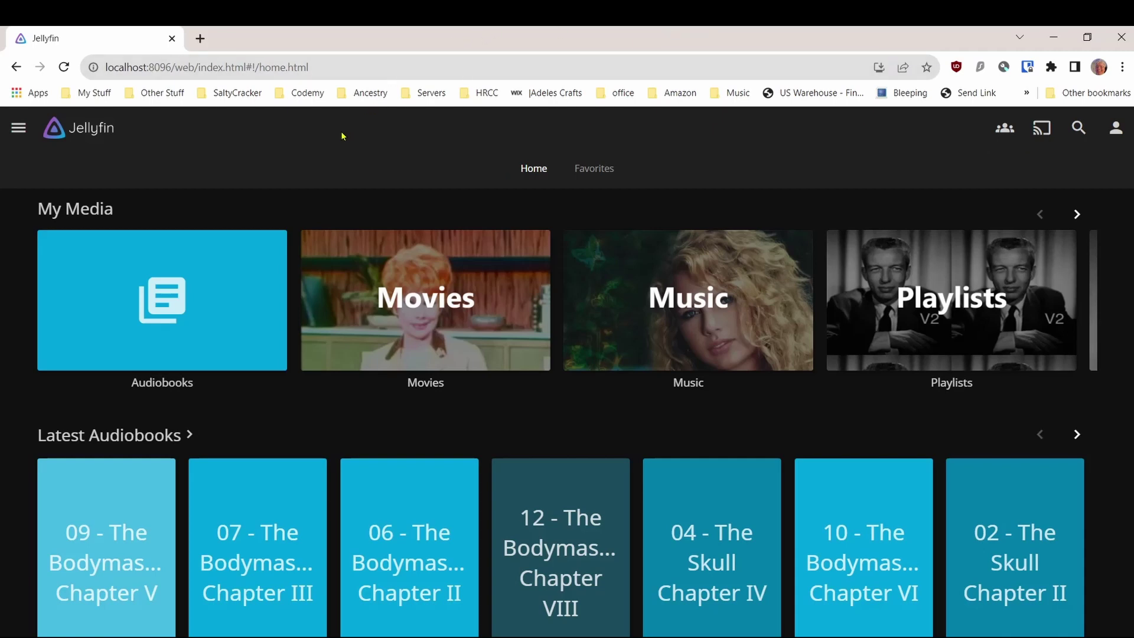
# Open the form for adding a new user from the Users section of the server Dashboard in the web client.
pyautogui.click(21, 131)
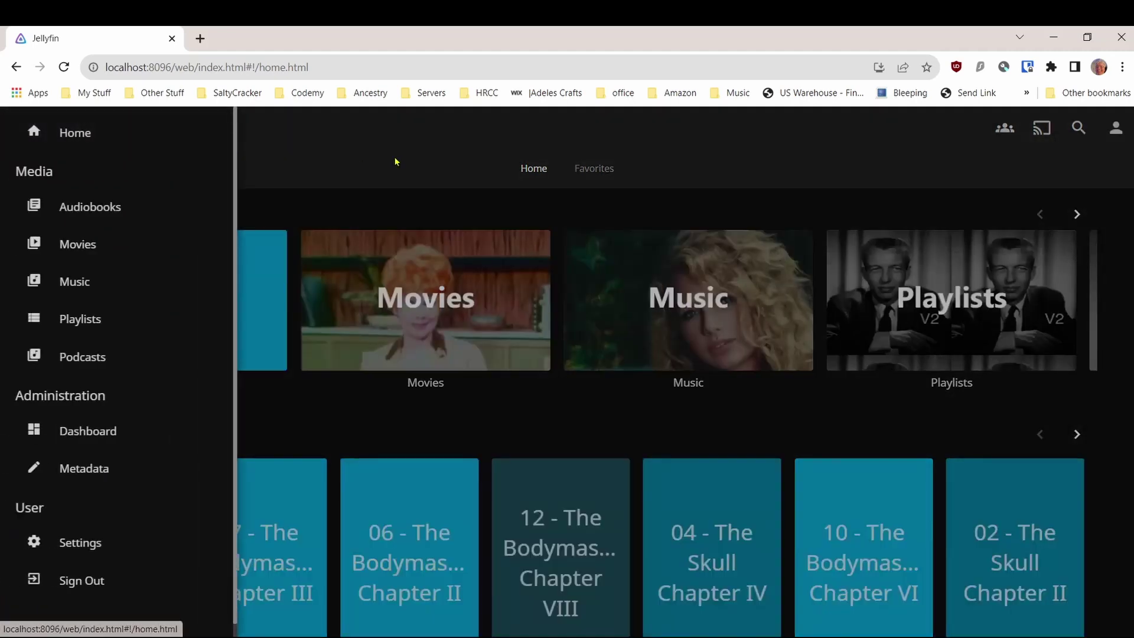
pyautogui.click(128, 436)
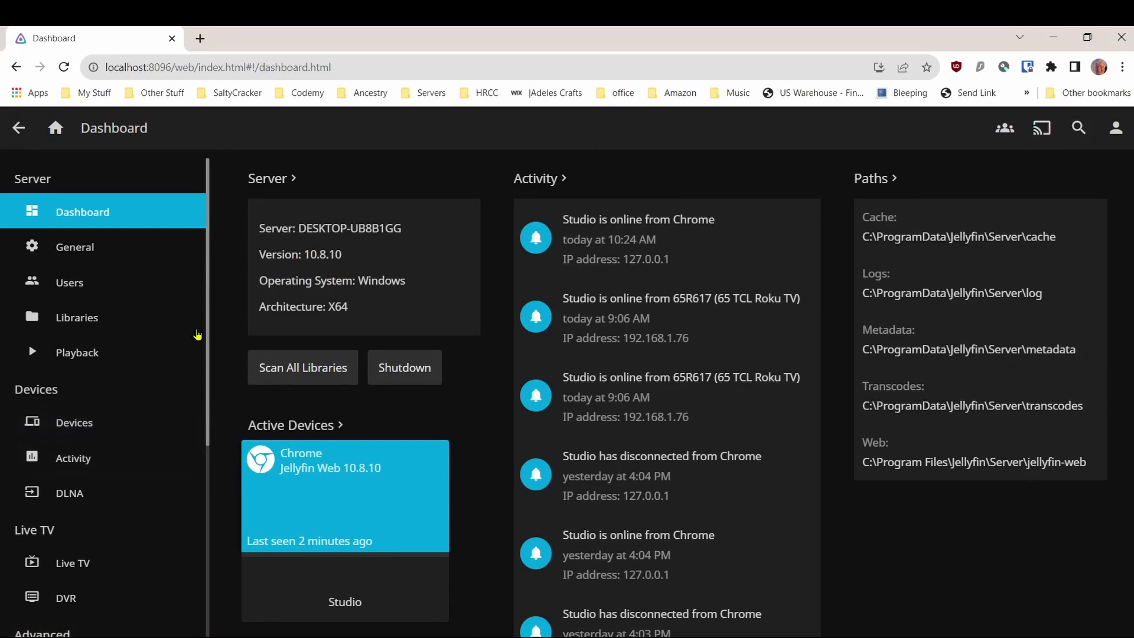
pyautogui.click(153, 288)
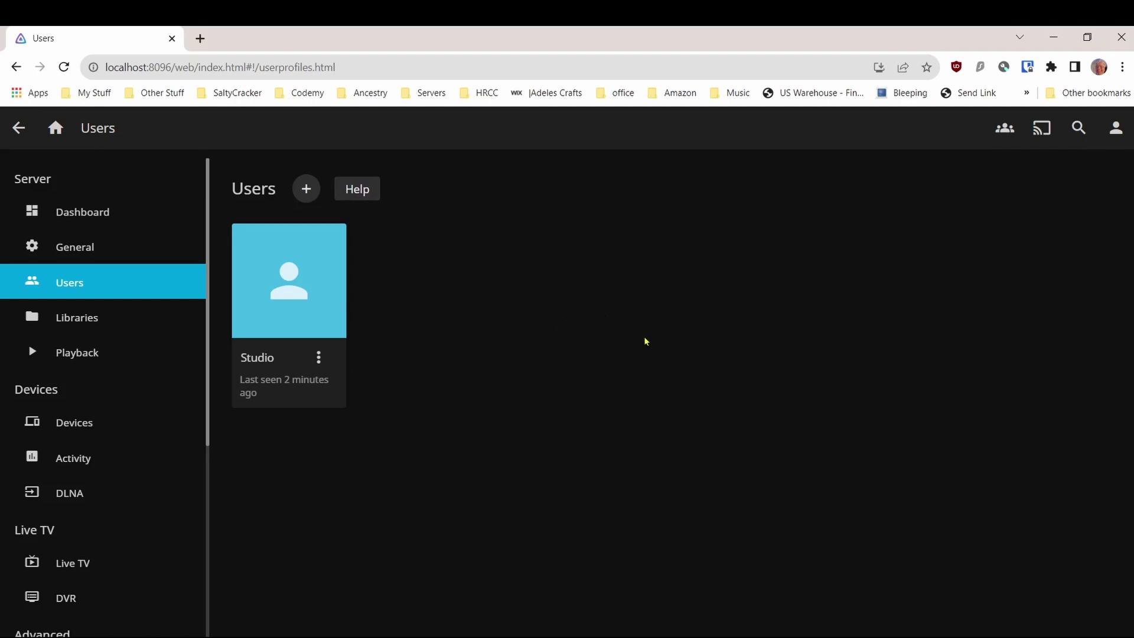
pyautogui.click(303, 189)
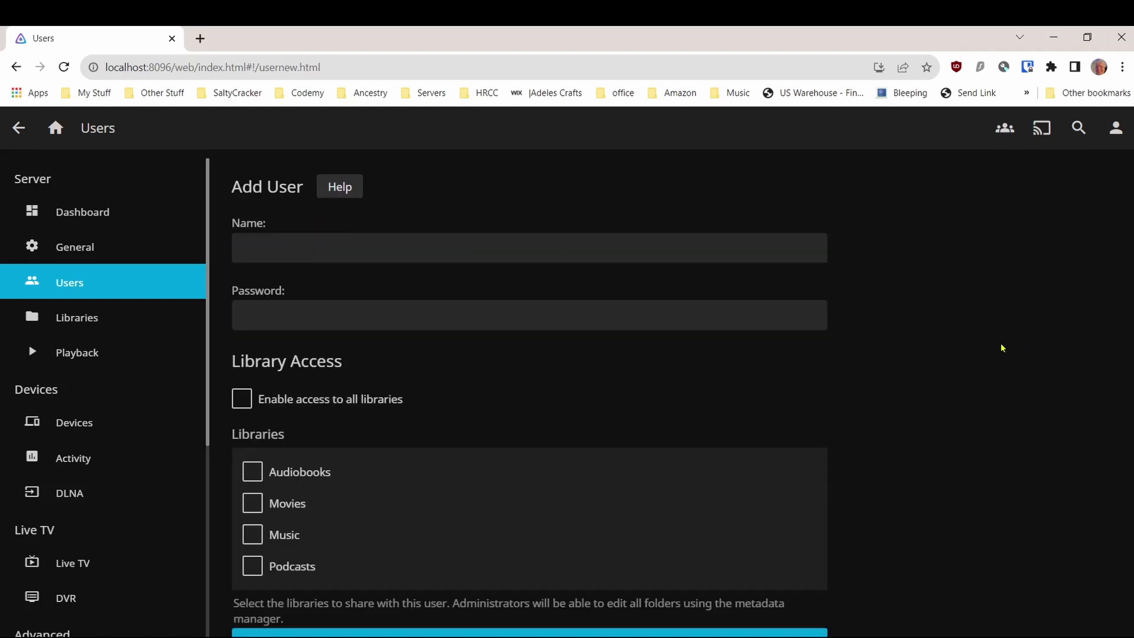
# Create the new user by entering the person's first name, leaving the password blank and enabling access to all libraries.
pyautogui.click(551, 254)
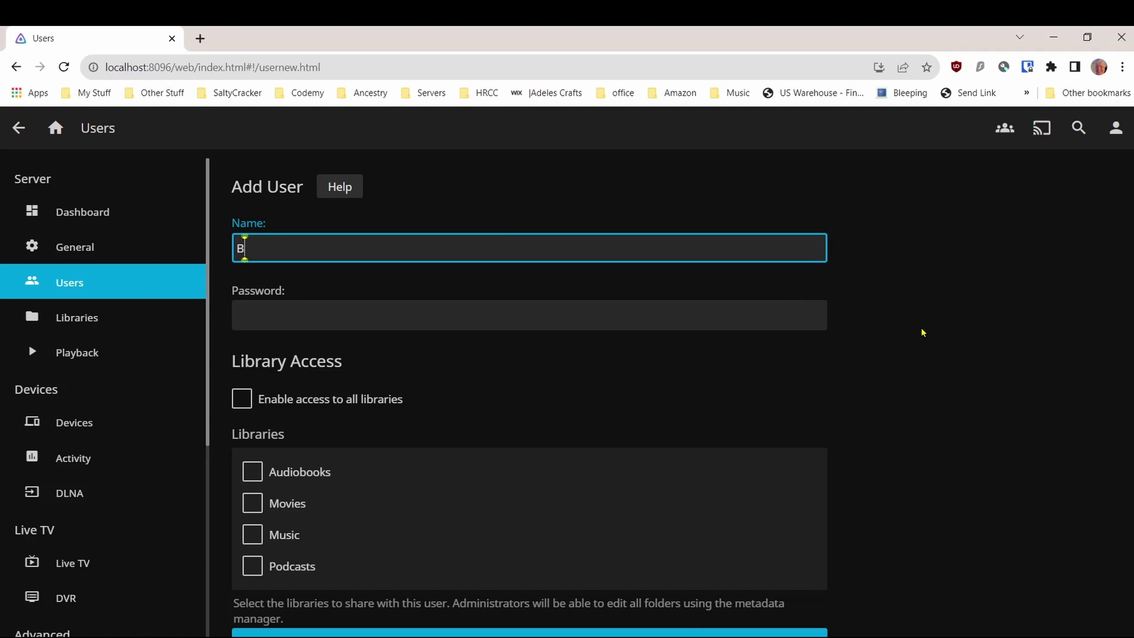
pyautogui.write('Billy')
pyautogui.scroll(-1, 909, 292)
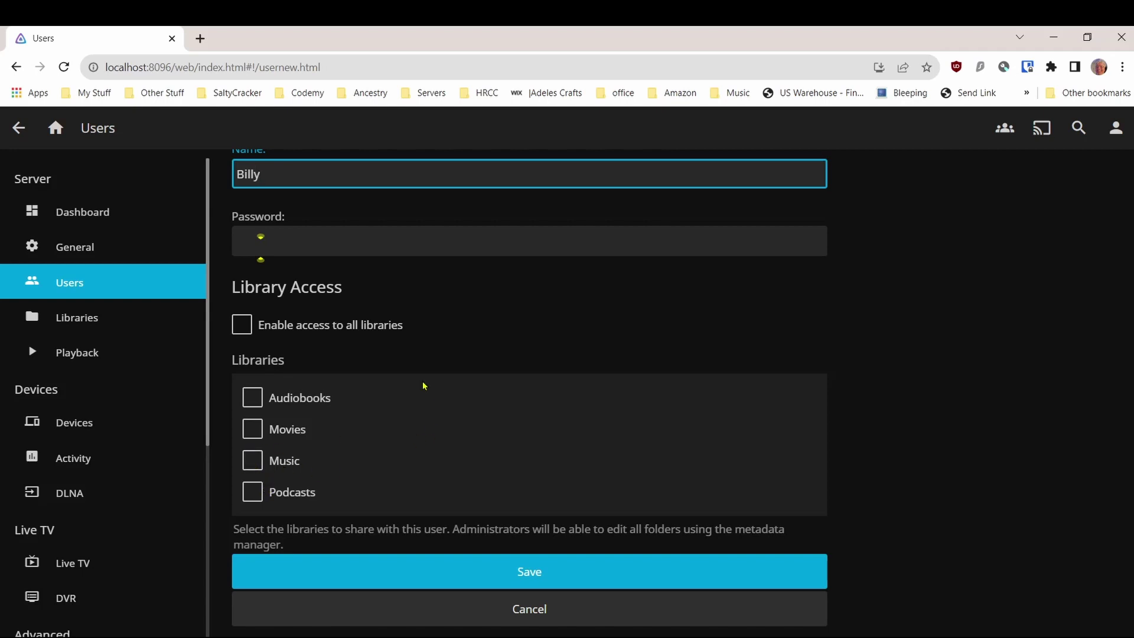
pyautogui.click(241, 325)
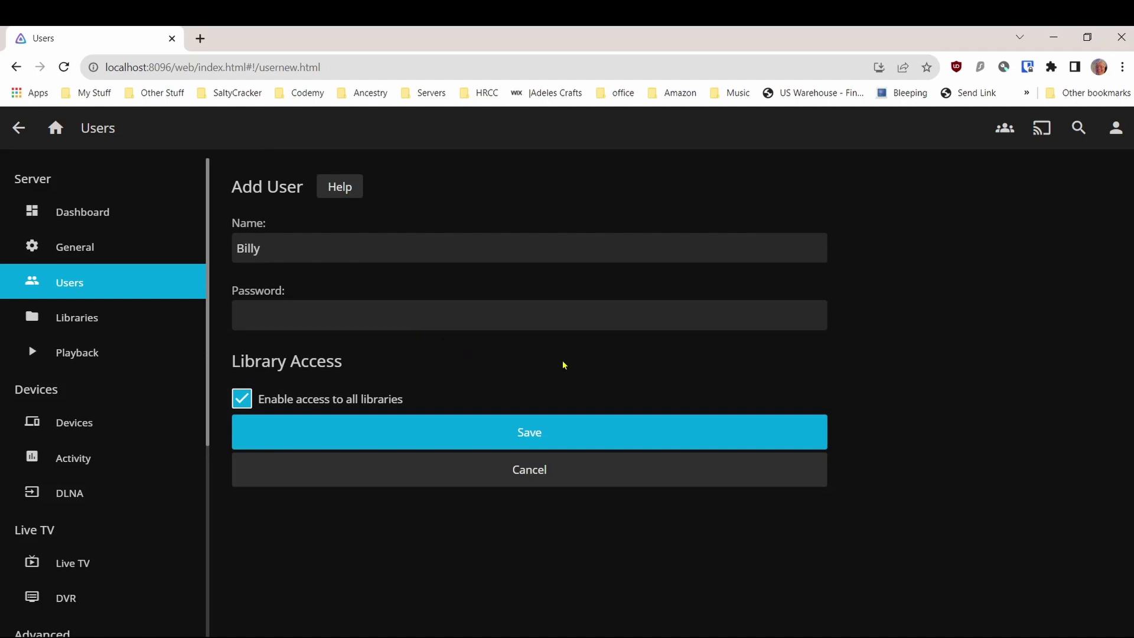
pyautogui.click(512, 433)
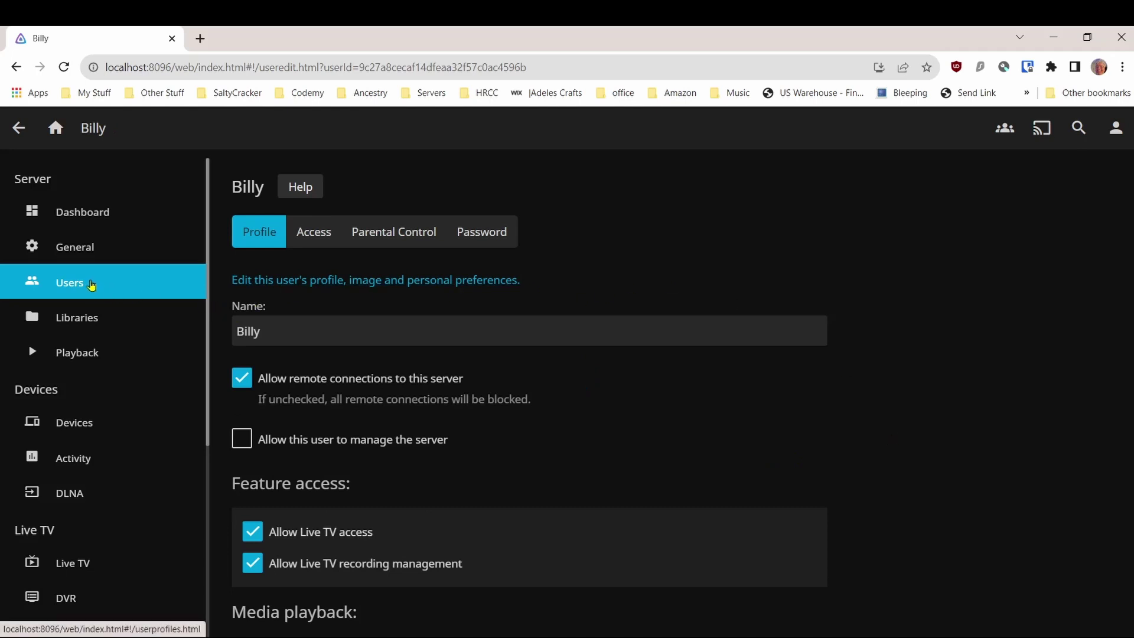
# Review the new user's profile permissions, including feature access, media playback, remote control and login options, and save the profile.
pyautogui.scroll(-1, 648, 408)
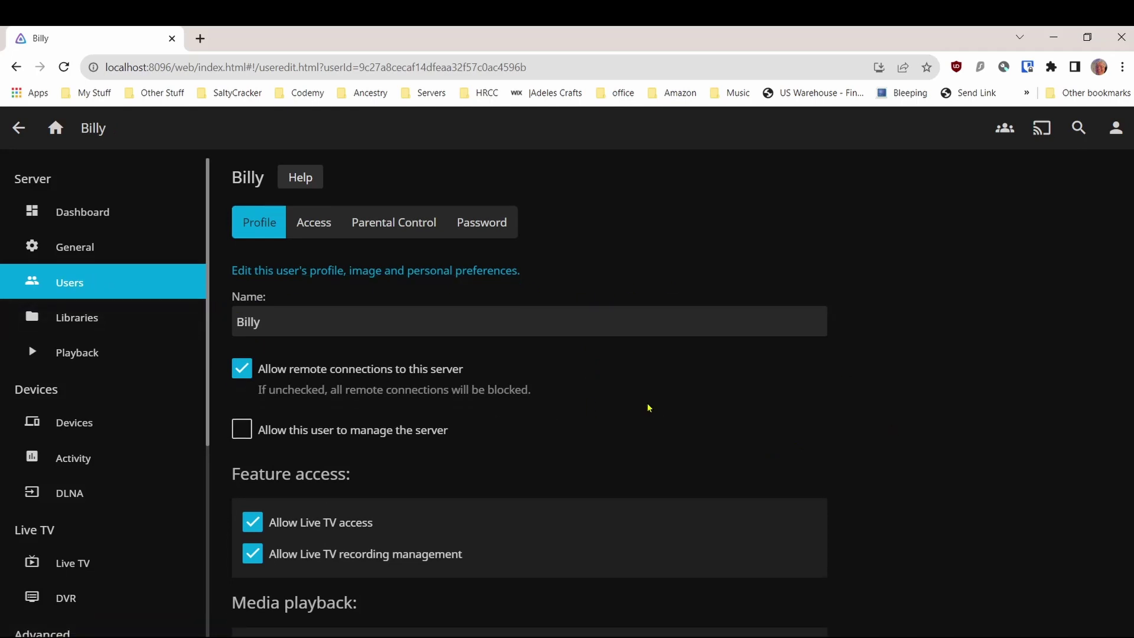
pyautogui.scroll(-3, 649, 407)
pyautogui.scroll(-15, 648, 408)
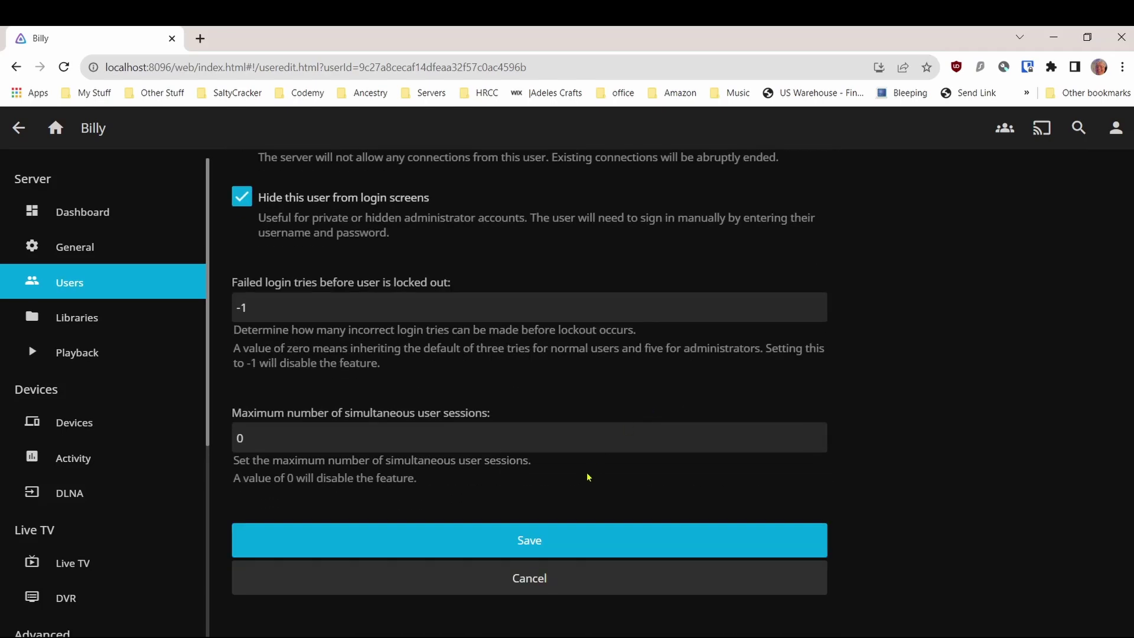
pyautogui.scroll(7, 612, 446)
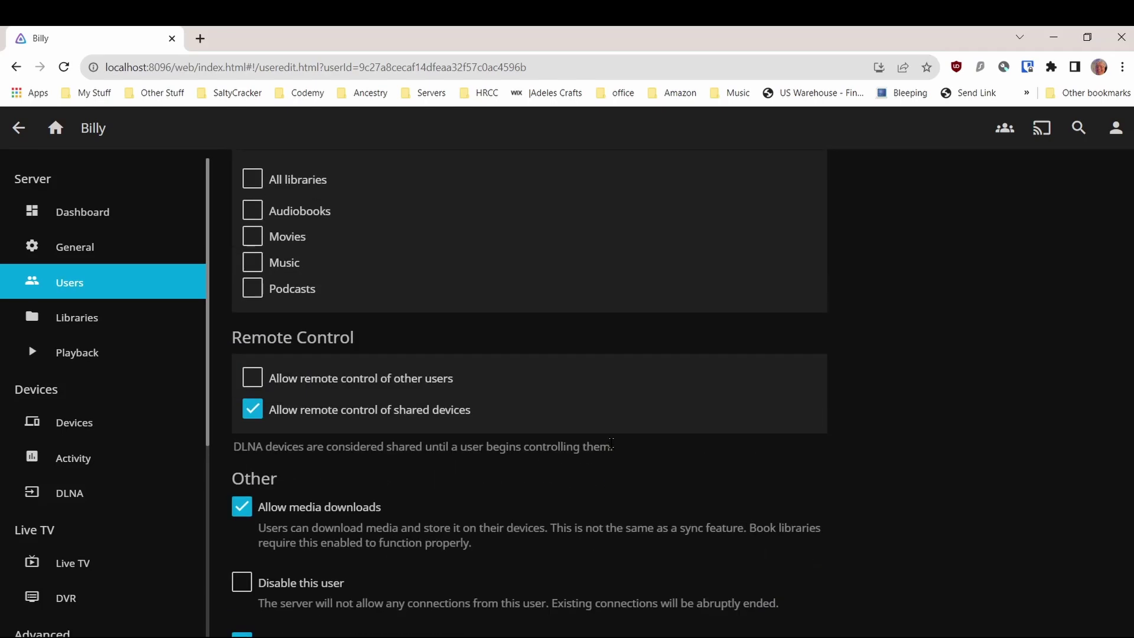
pyautogui.scroll(11, 611, 446)
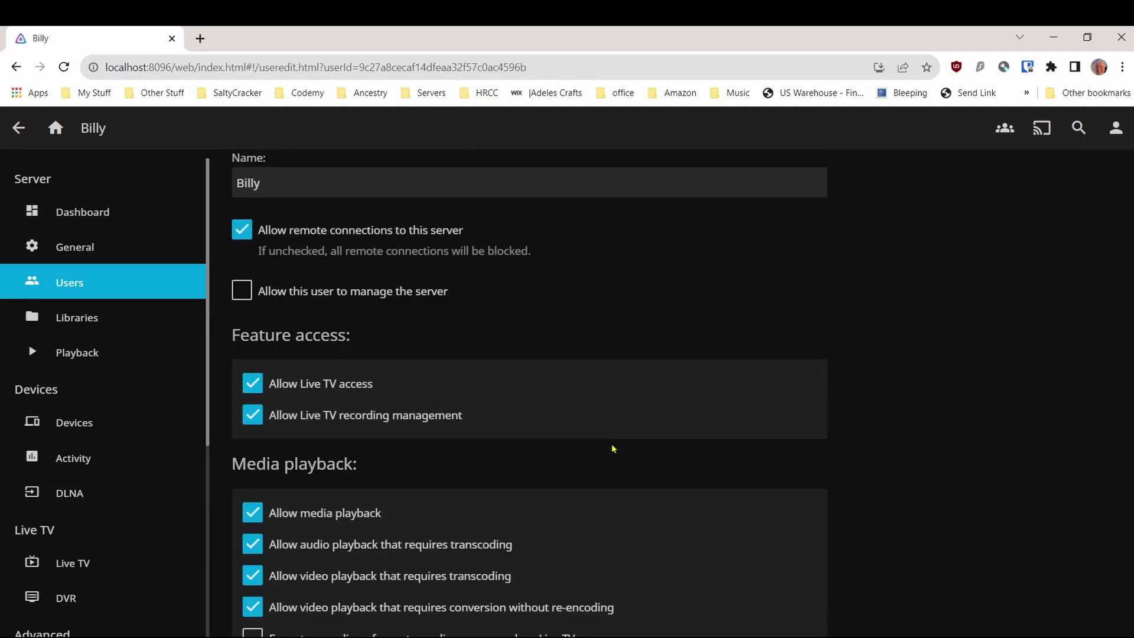
pyautogui.scroll(2, 611, 446)
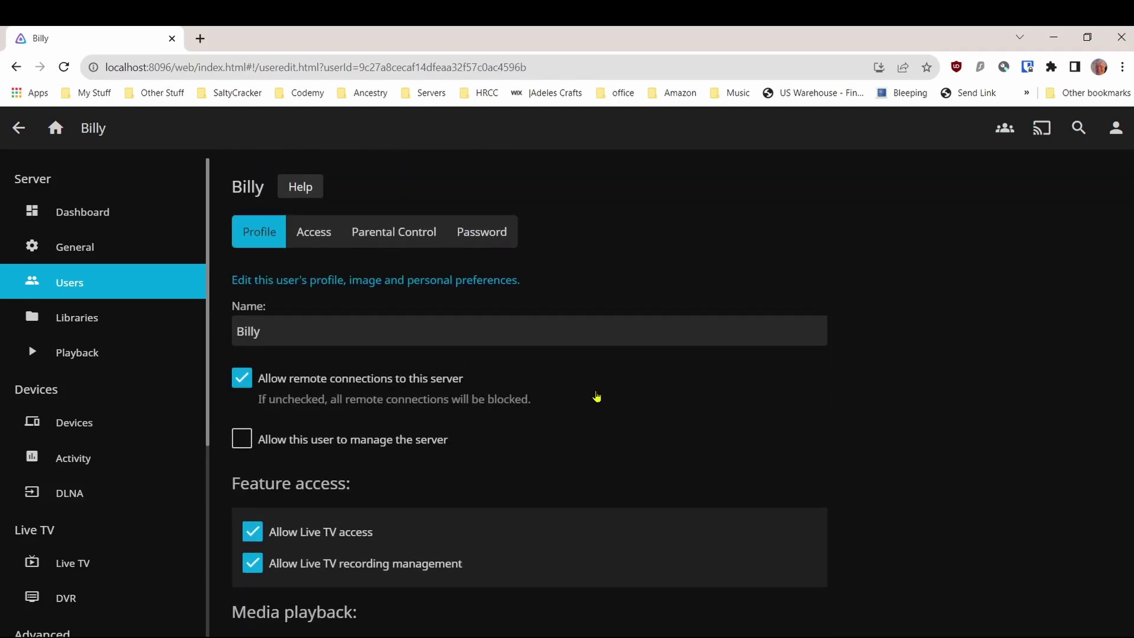
pyautogui.scroll(-9, 597, 397)
pyautogui.scroll(-13, 597, 397)
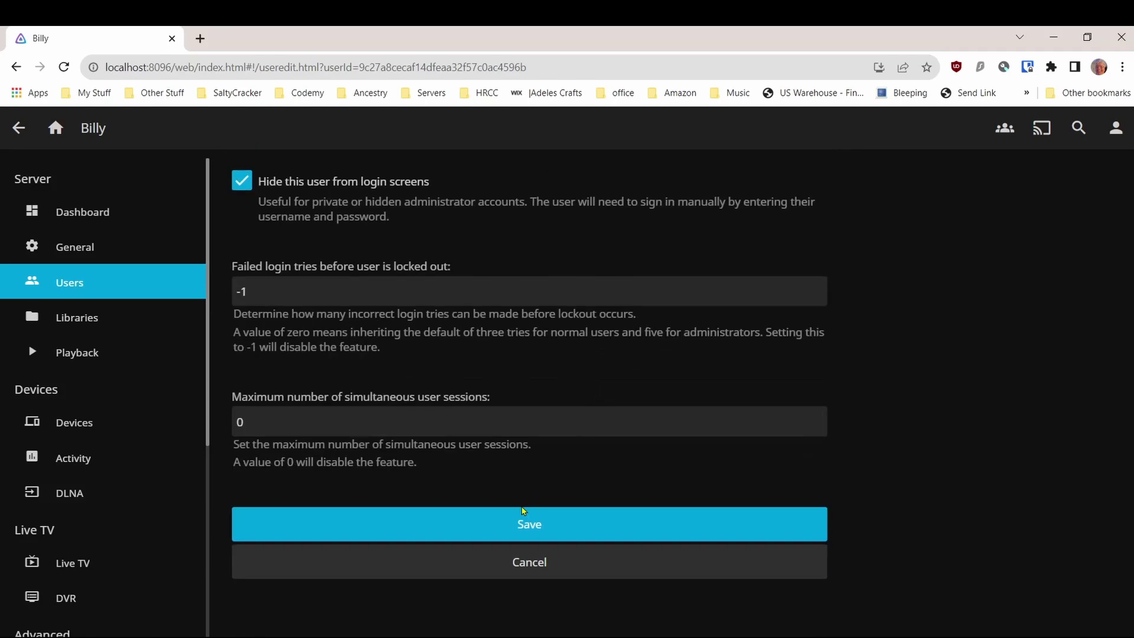
pyautogui.click(522, 524)
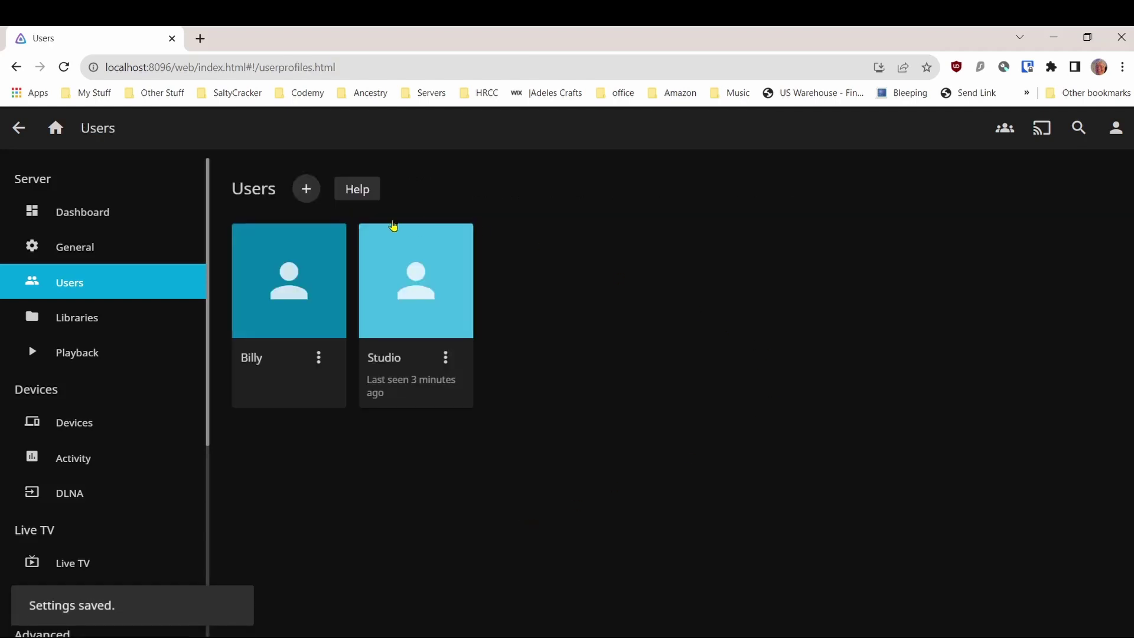
# Return home from the new user's profile, sign out of the Studio account and sign in as the new user with a blank password.
pyautogui.click(261, 307)
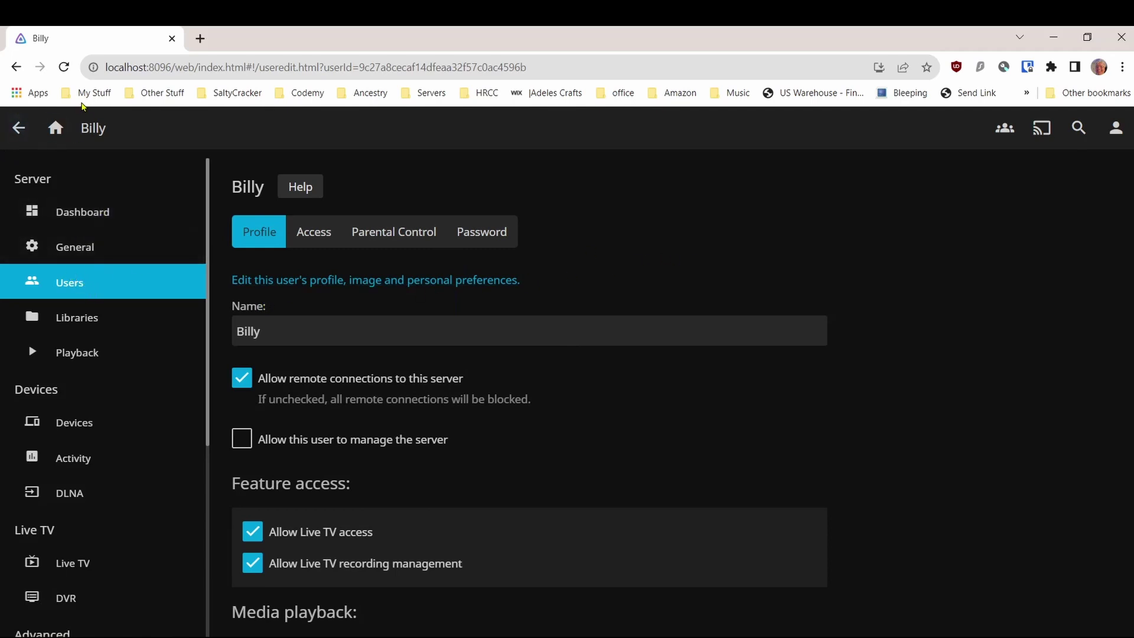
pyautogui.click(55, 128)
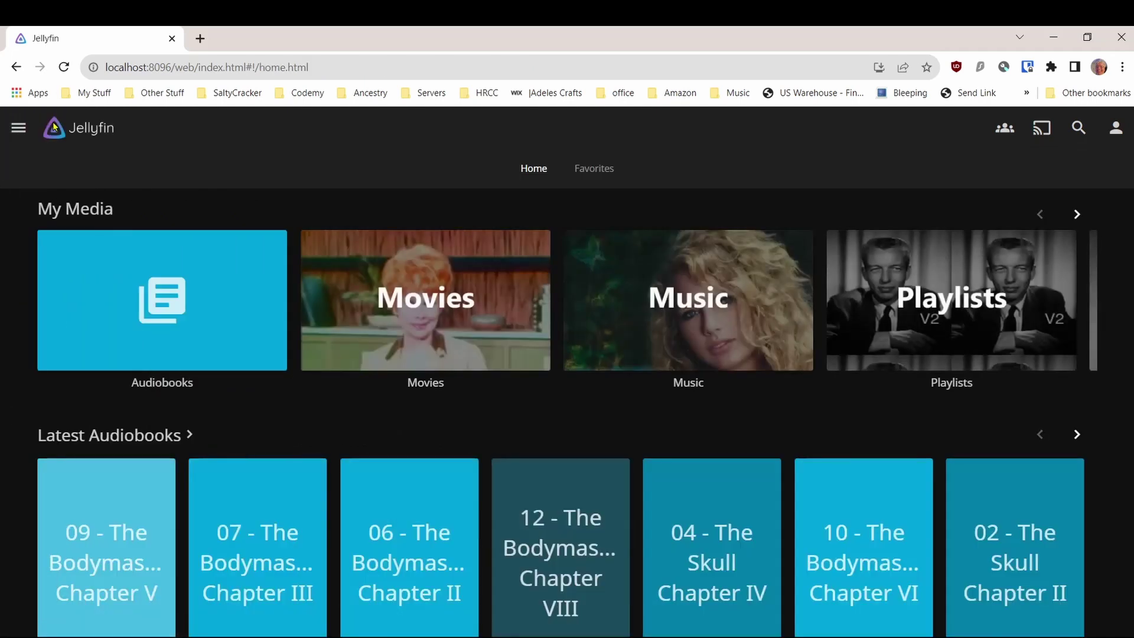
pyautogui.click(18, 130)
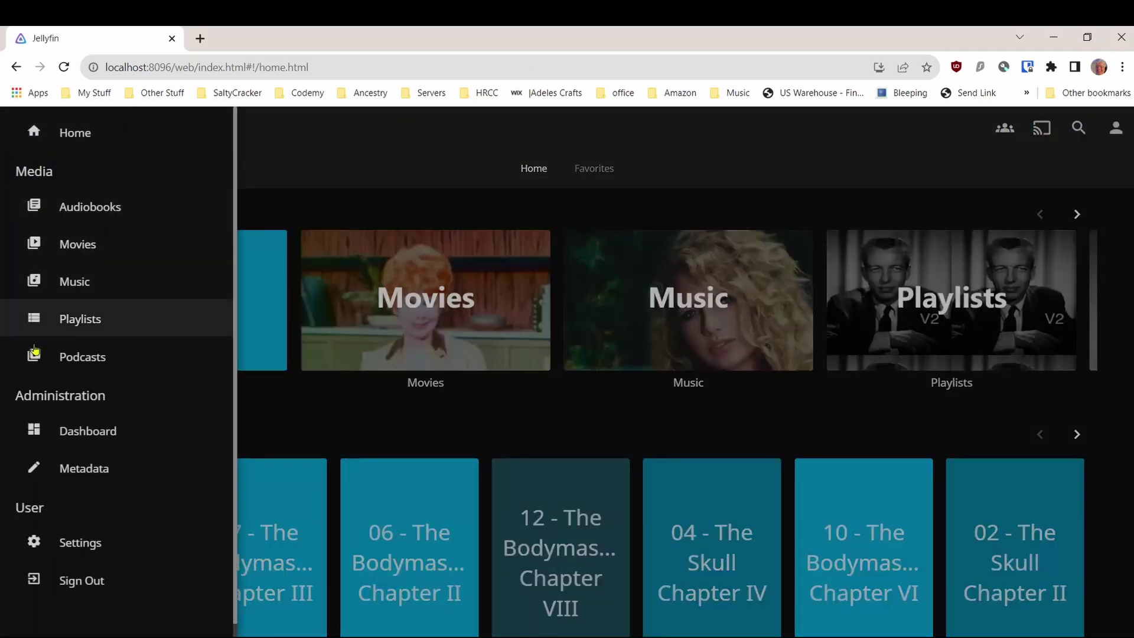
pyautogui.scroll(-1, 104, 455)
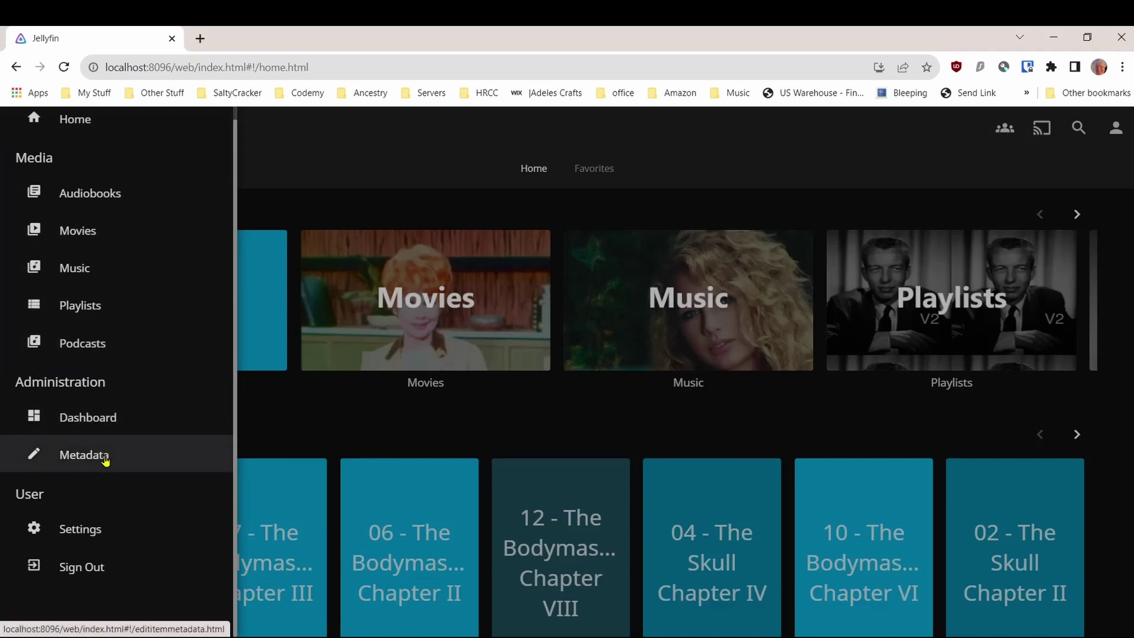
pyautogui.click(81, 568)
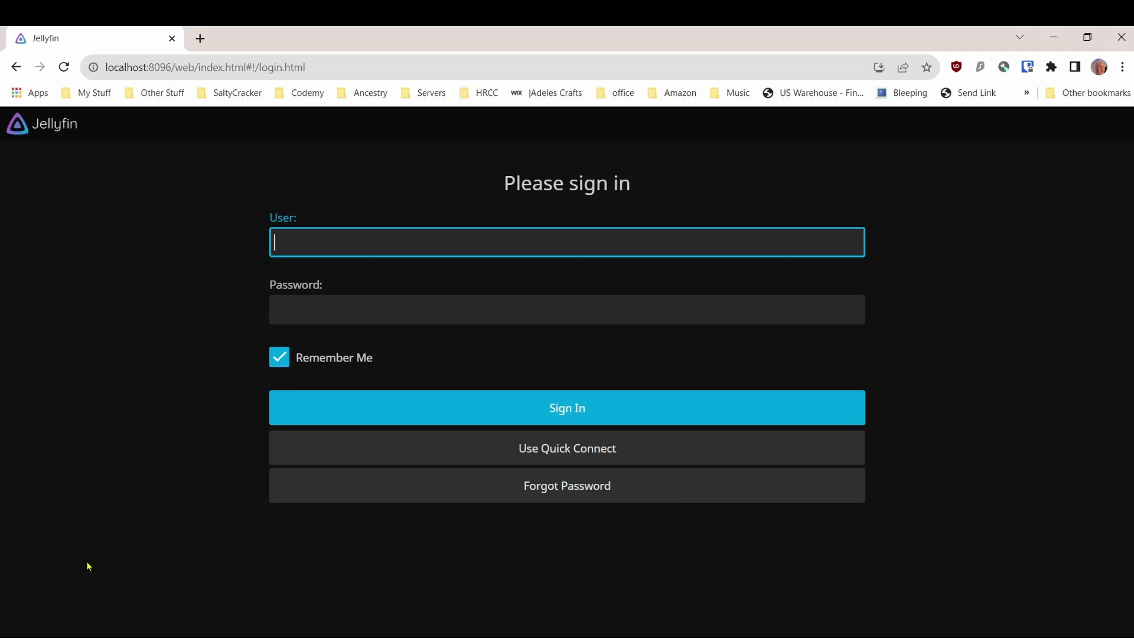
pyautogui.write('billy')
pyautogui.press('Return')
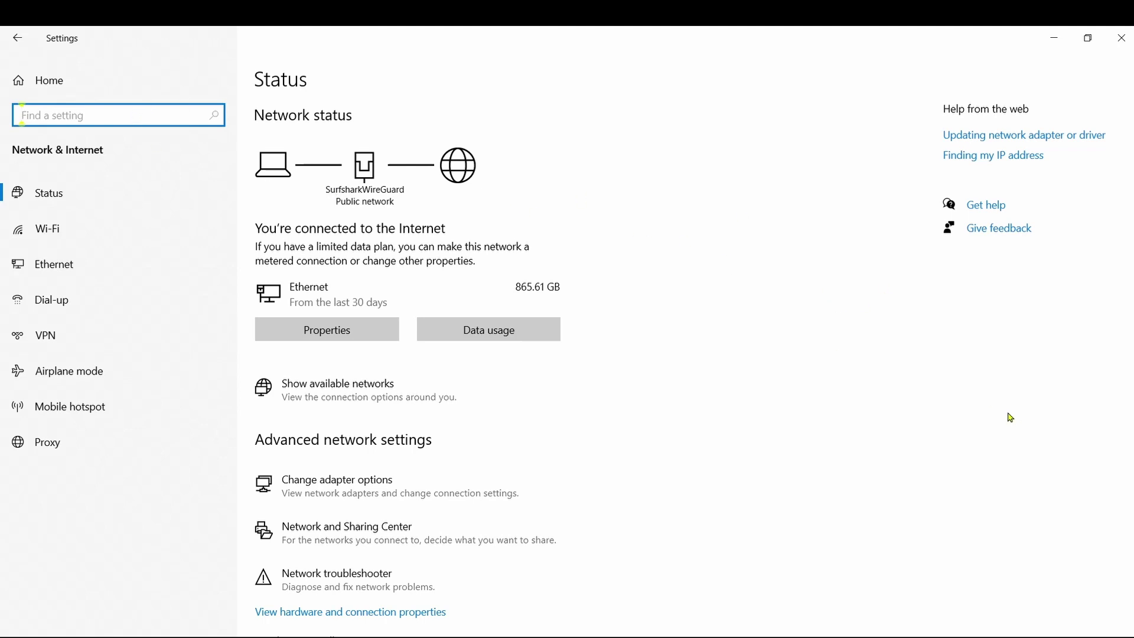
# Search Windows Settings for firewall, open Firewall & network protection and bring up the apps allowed through the firewall.
pyautogui.write('fir')
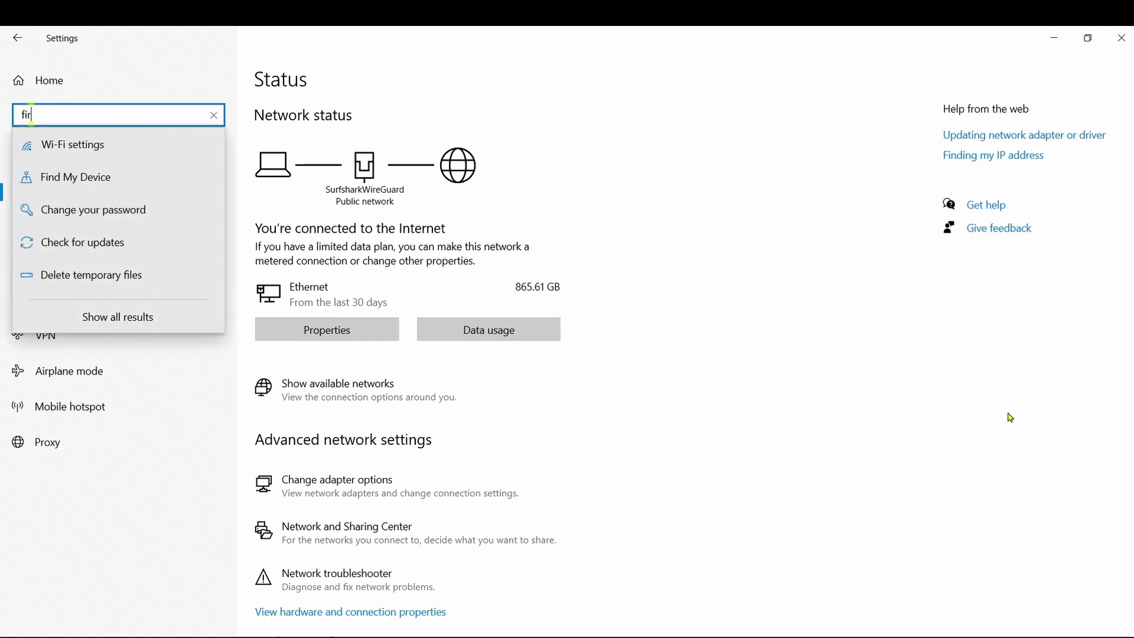
pyautogui.write('ewall')
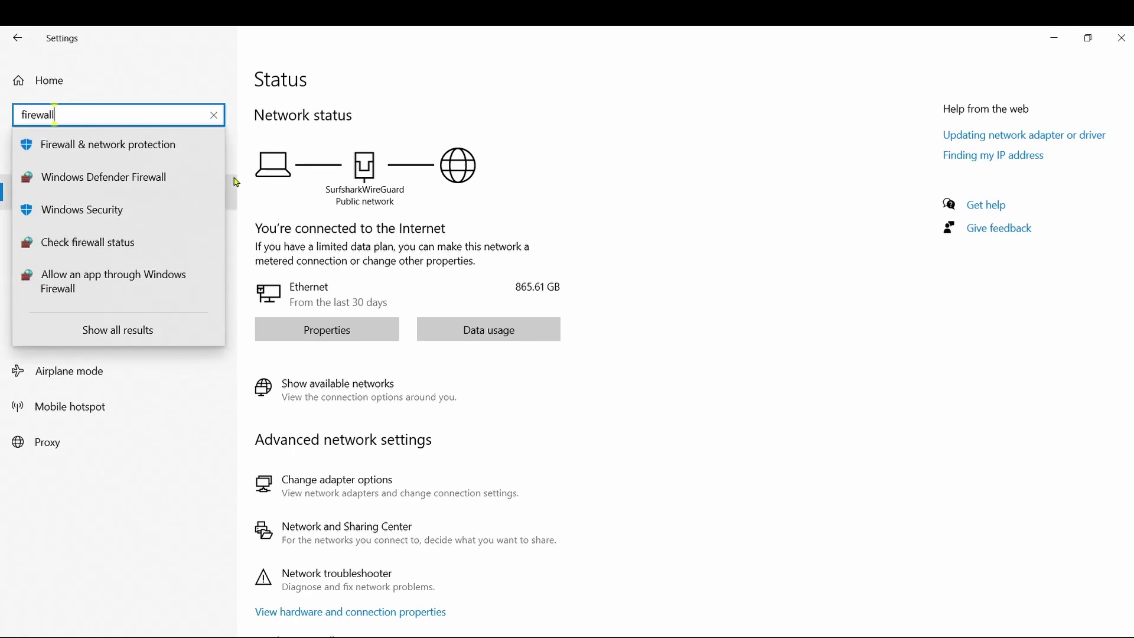
pyautogui.click(77, 141)
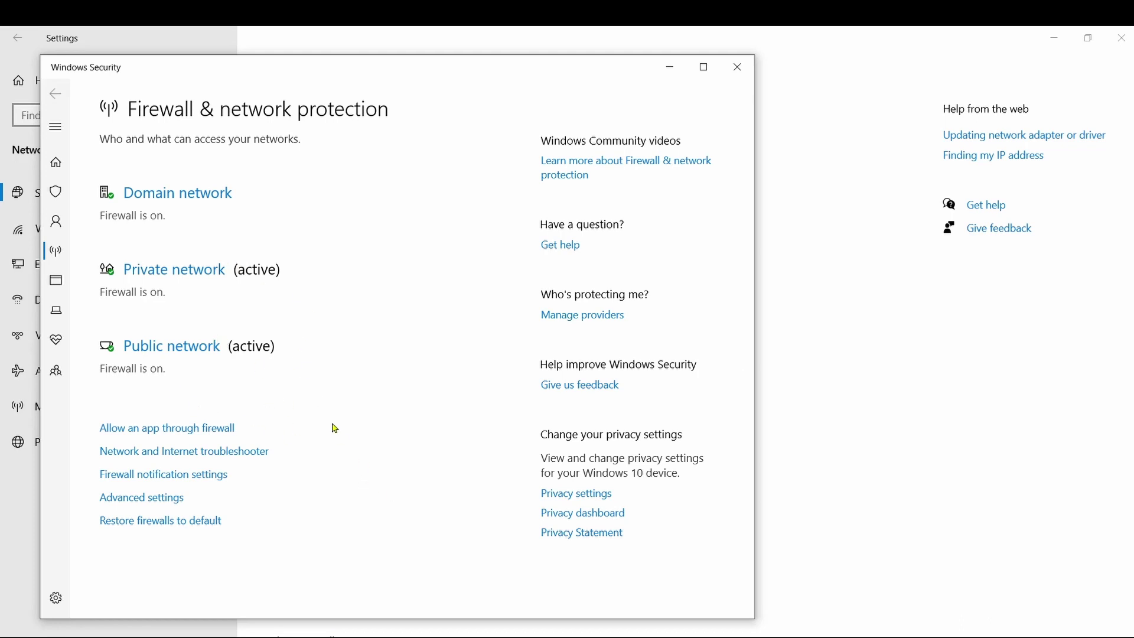
pyautogui.click(144, 433)
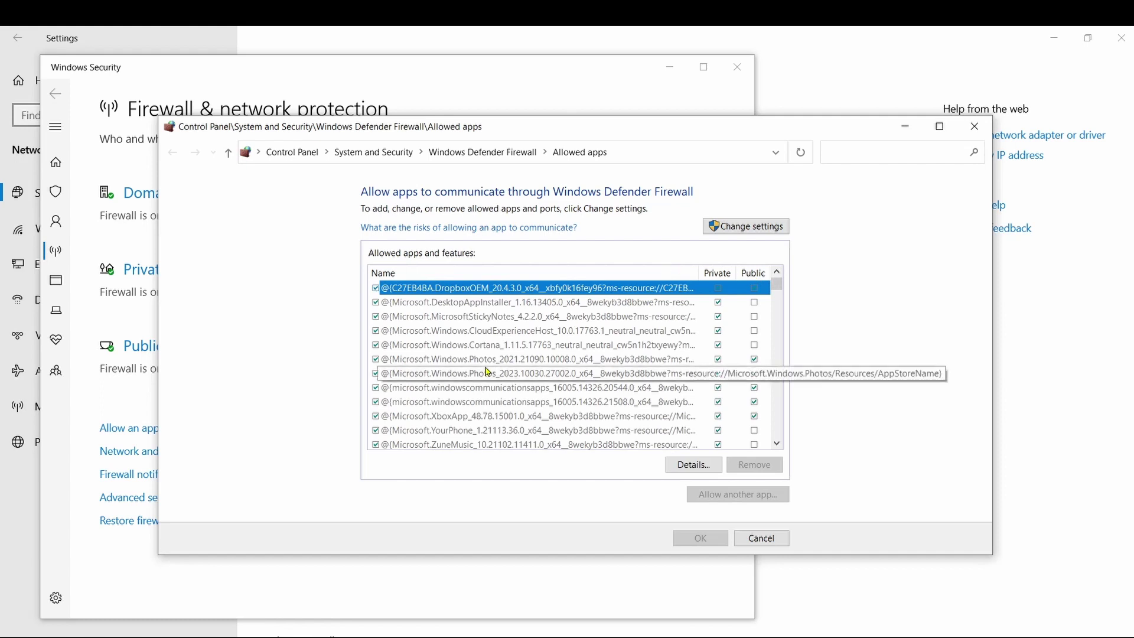
# Find the jellyfin entry among the allowed apps and features and unlock the firewall settings for changes.
pyautogui.scroll(-2, 483, 375)
pyautogui.scroll(-2, 482, 374)
pyautogui.scroll(-3, 558, 330)
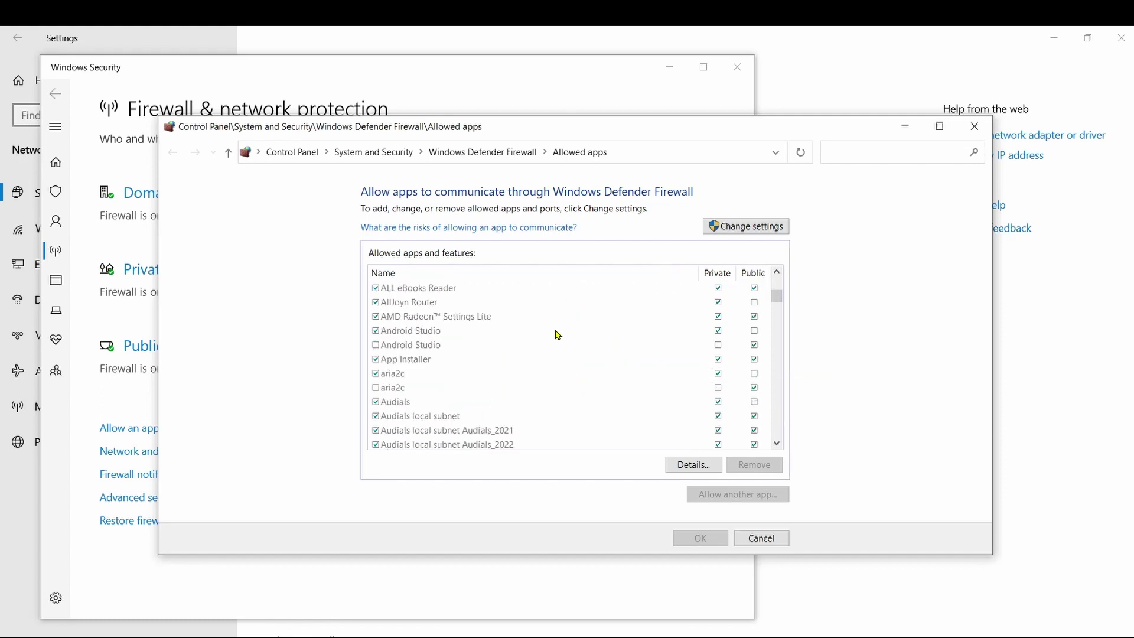
pyautogui.scroll(-6, 558, 330)
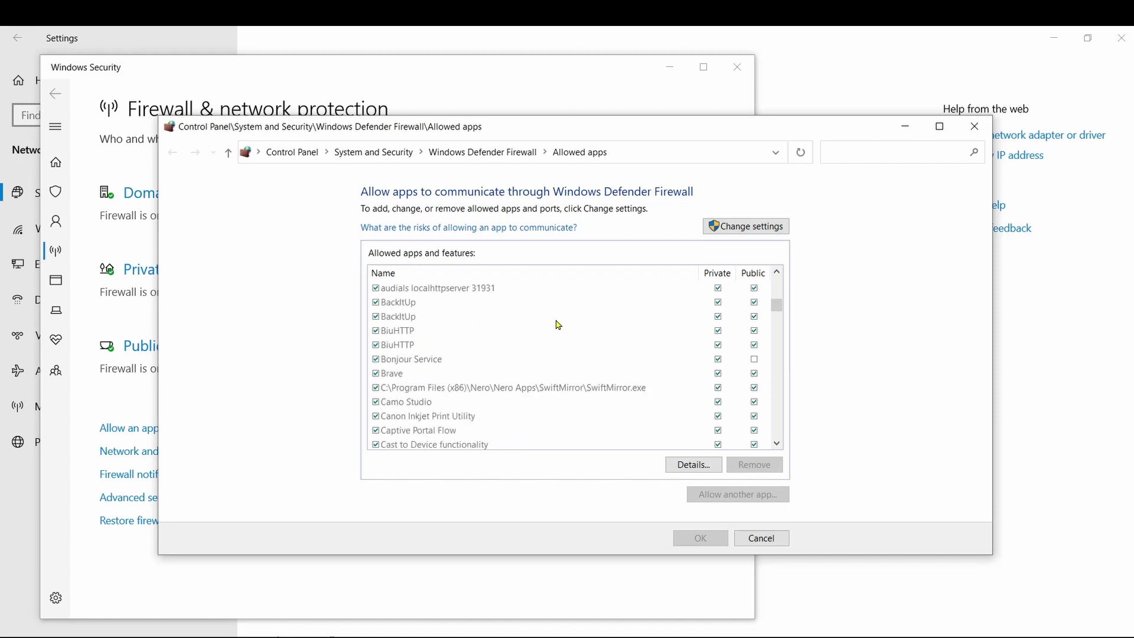
pyautogui.scroll(-10, 558, 324)
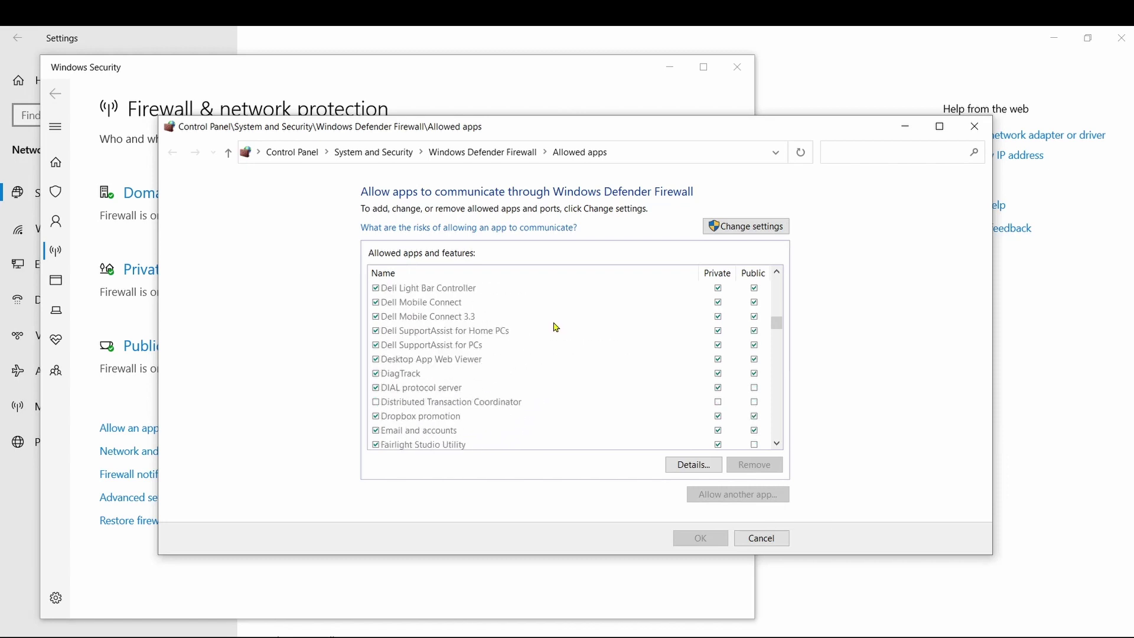
pyautogui.scroll(-4, 555, 329)
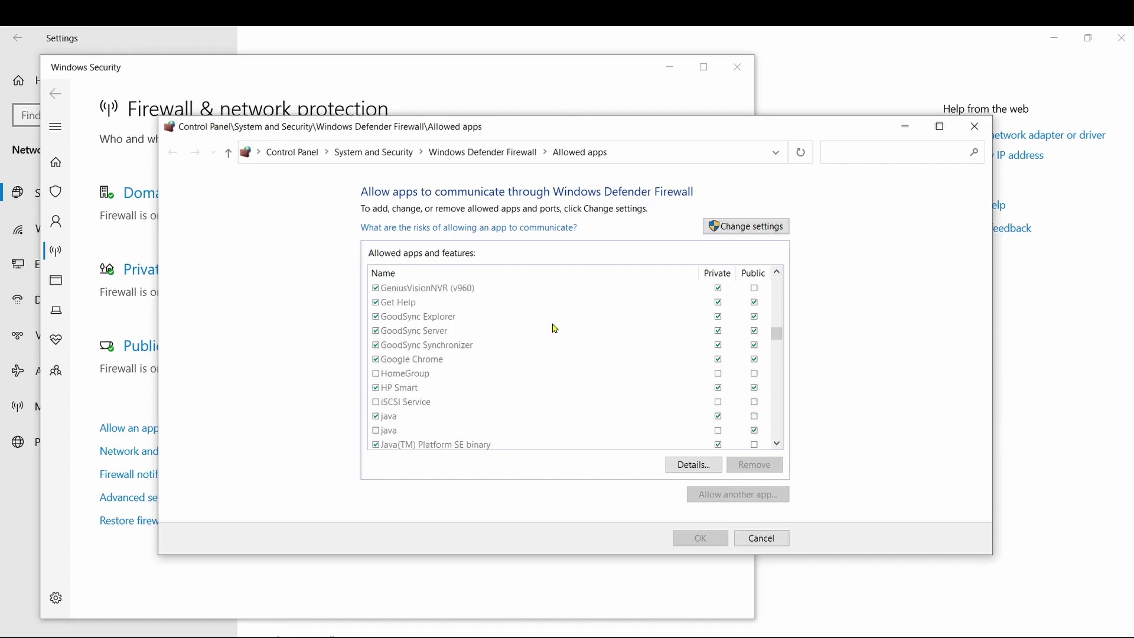
pyautogui.scroll(-2, 555, 328)
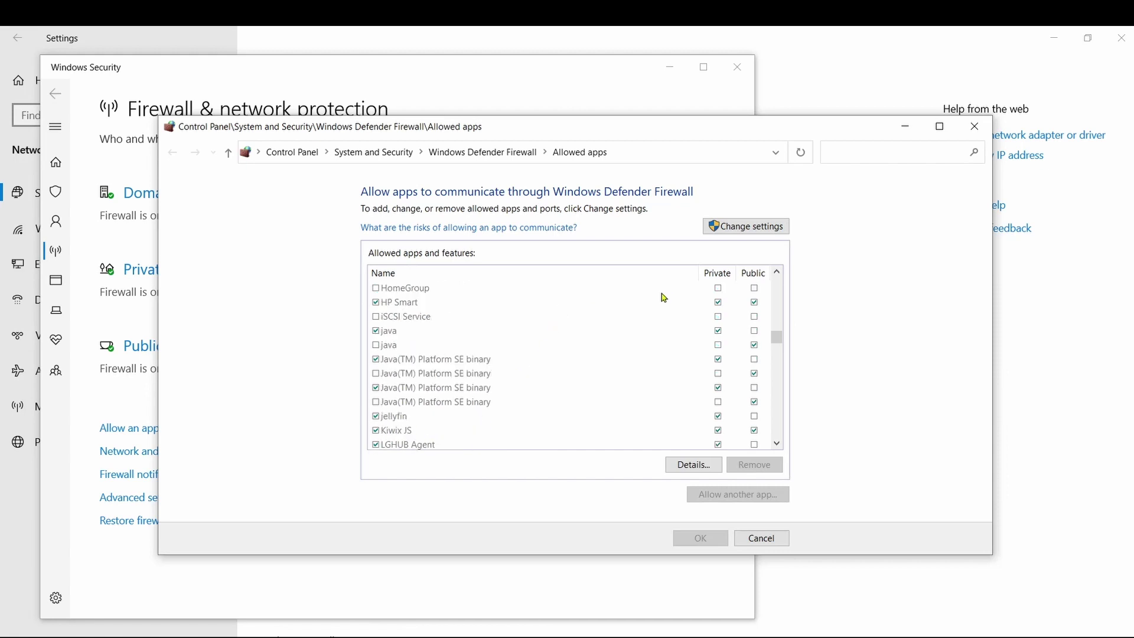
pyautogui.scroll(-1, 605, 302)
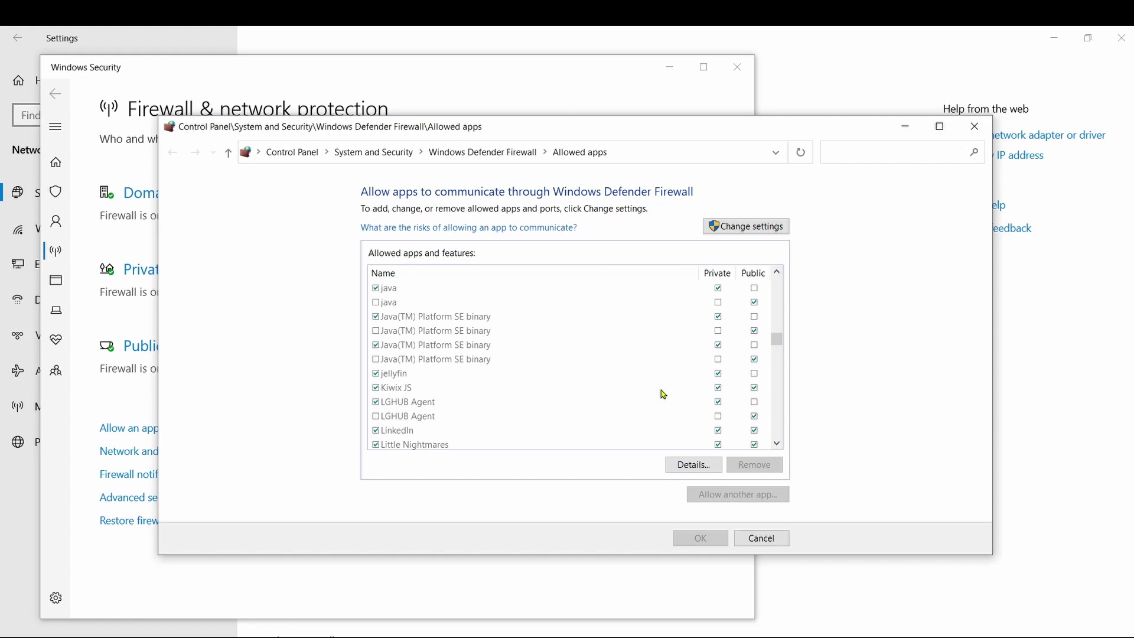
pyautogui.click(744, 229)
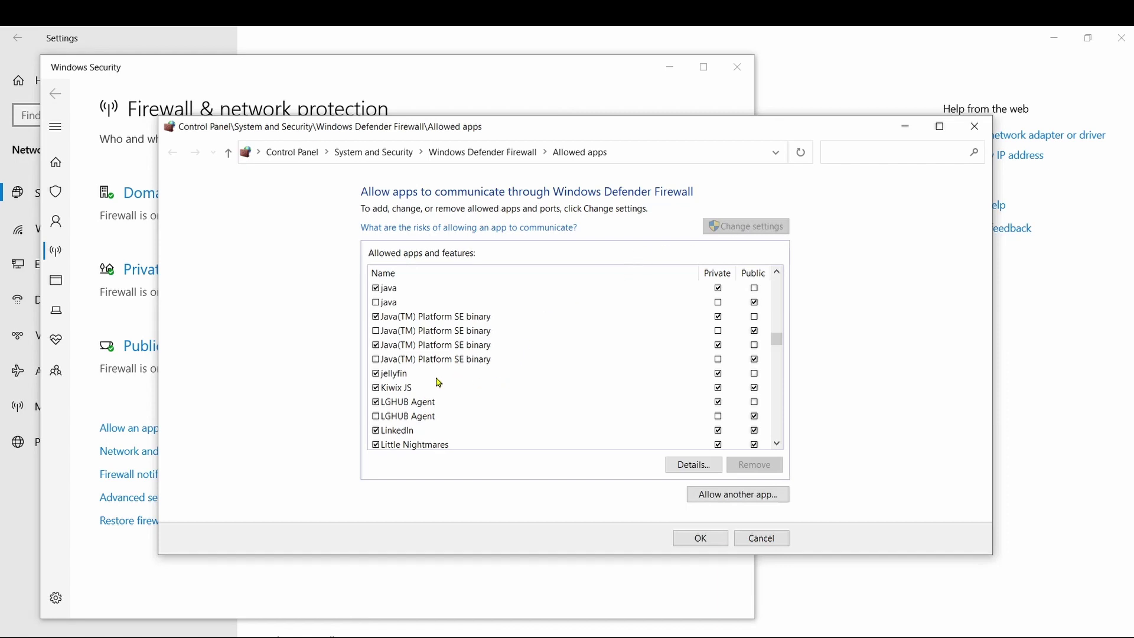
# Switch jellyfin's Public network permission on and back off, leaving only Private allowed, and confirm the allowed apps.
pyautogui.click(754, 374)
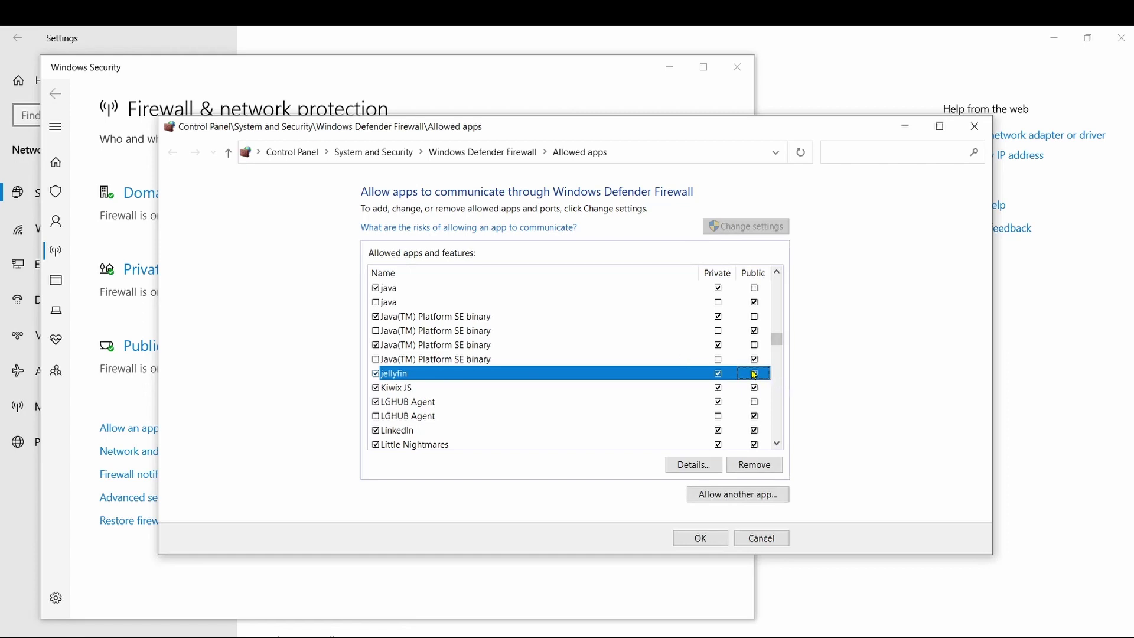
pyautogui.click(755, 374)
pyautogui.click(701, 538)
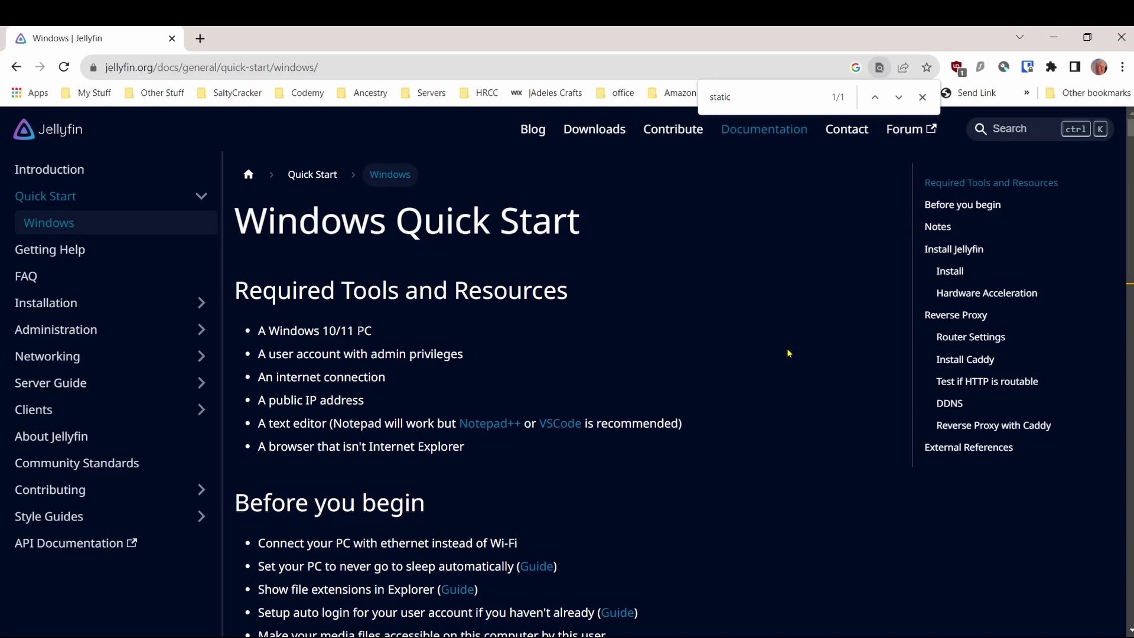
# Read the Jellyfin Windows Quick Start guide in the browser, from the requirements through installation, firewall access and remote access to the Reverse Proxy router settings.
pyautogui.scroll(-9, 788, 353)
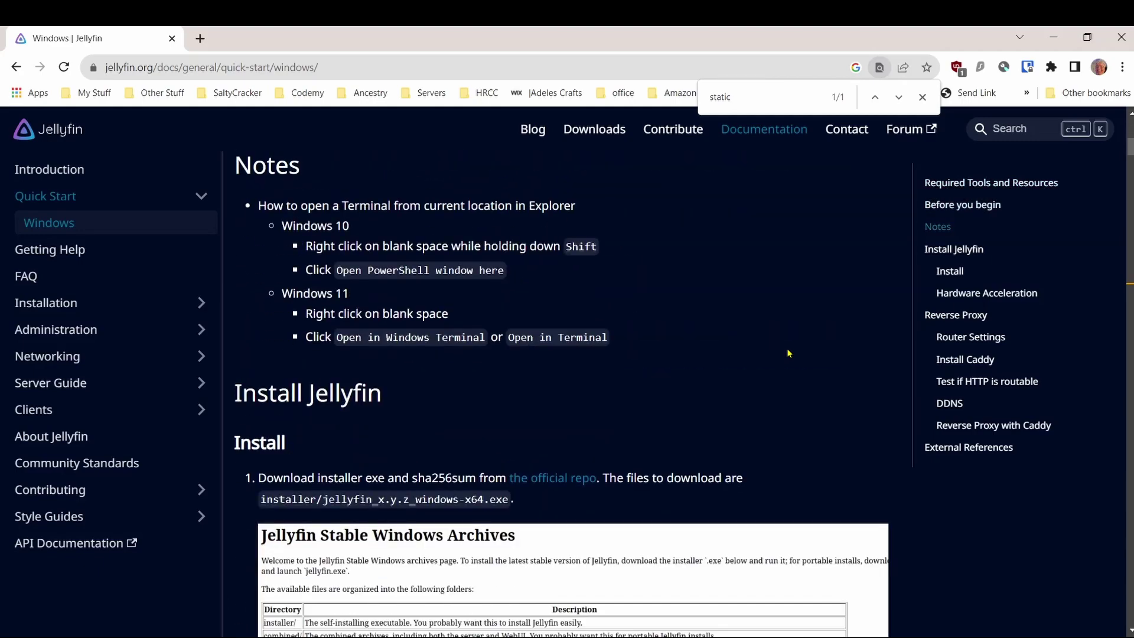
pyautogui.scroll(-4, 788, 354)
pyautogui.scroll(-5, 804, 363)
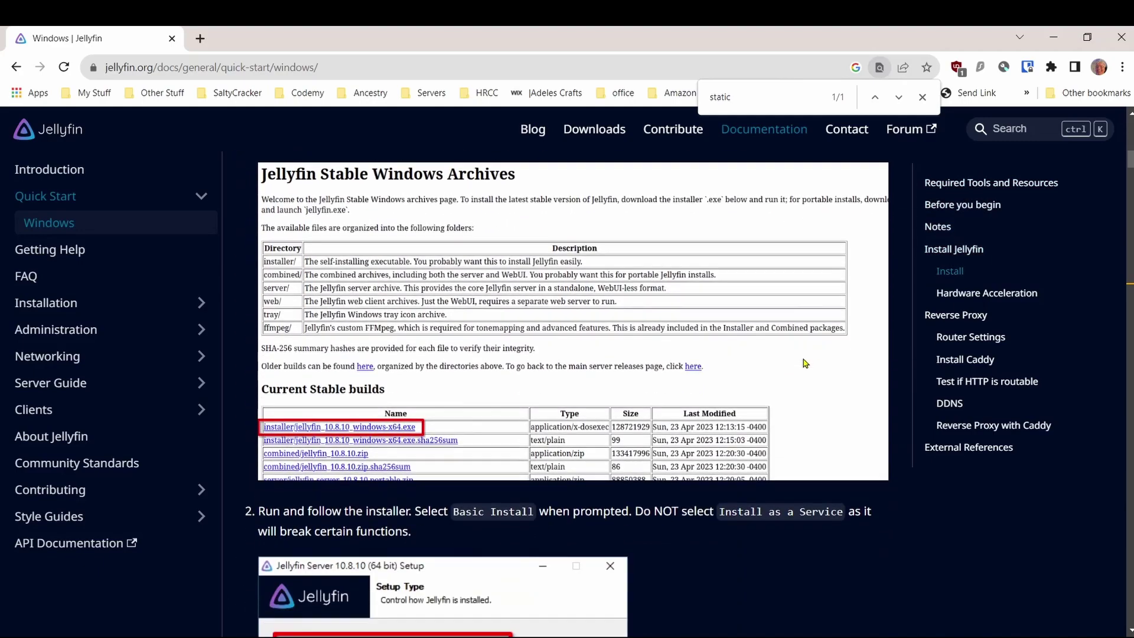
pyautogui.scroll(-5, 795, 441)
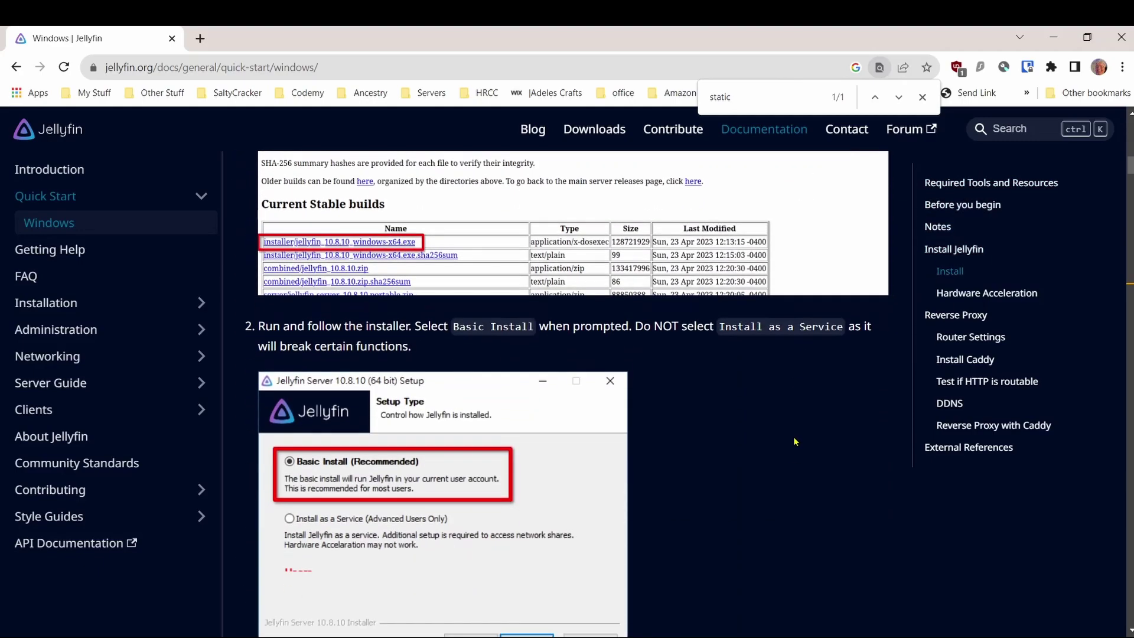
pyautogui.scroll(-6, 767, 409)
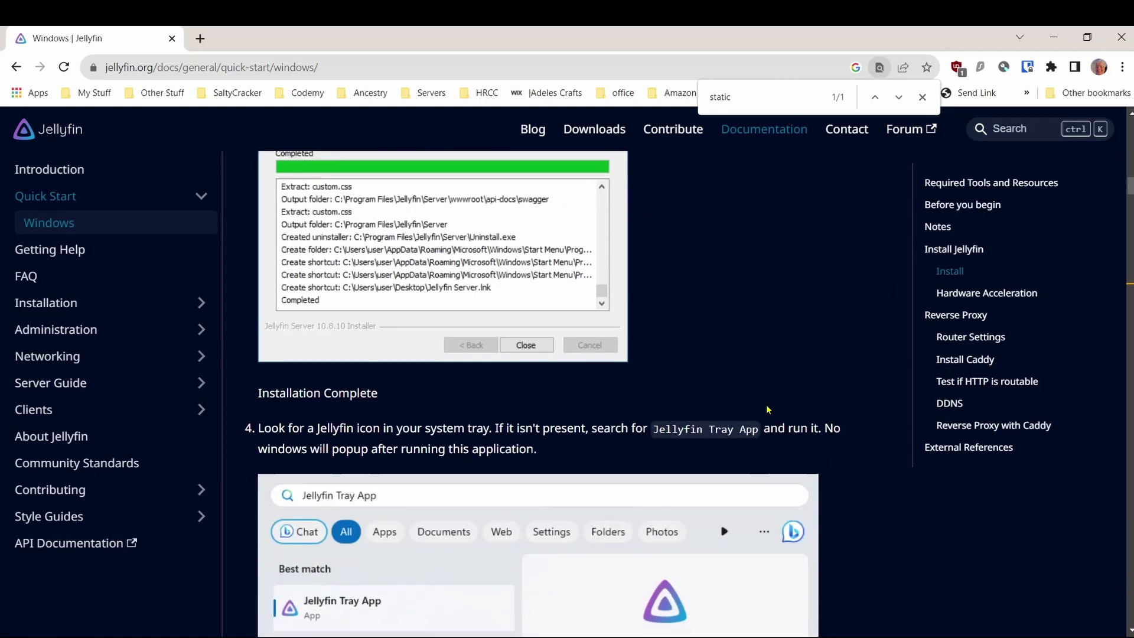
pyautogui.scroll(-6, 768, 410)
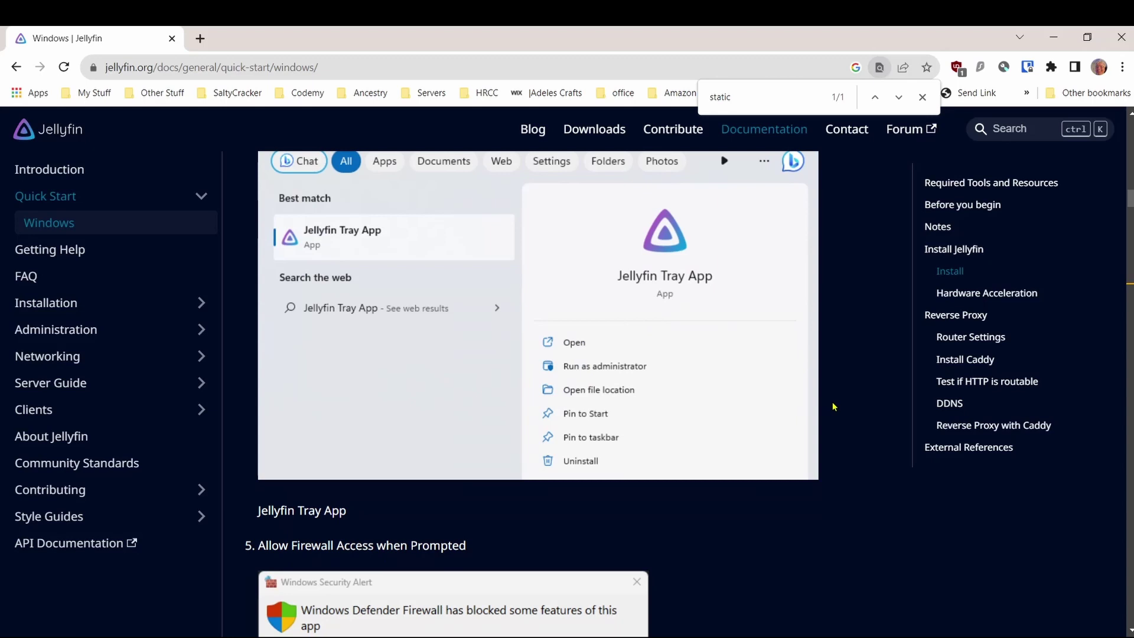
pyautogui.scroll(-6, 838, 405)
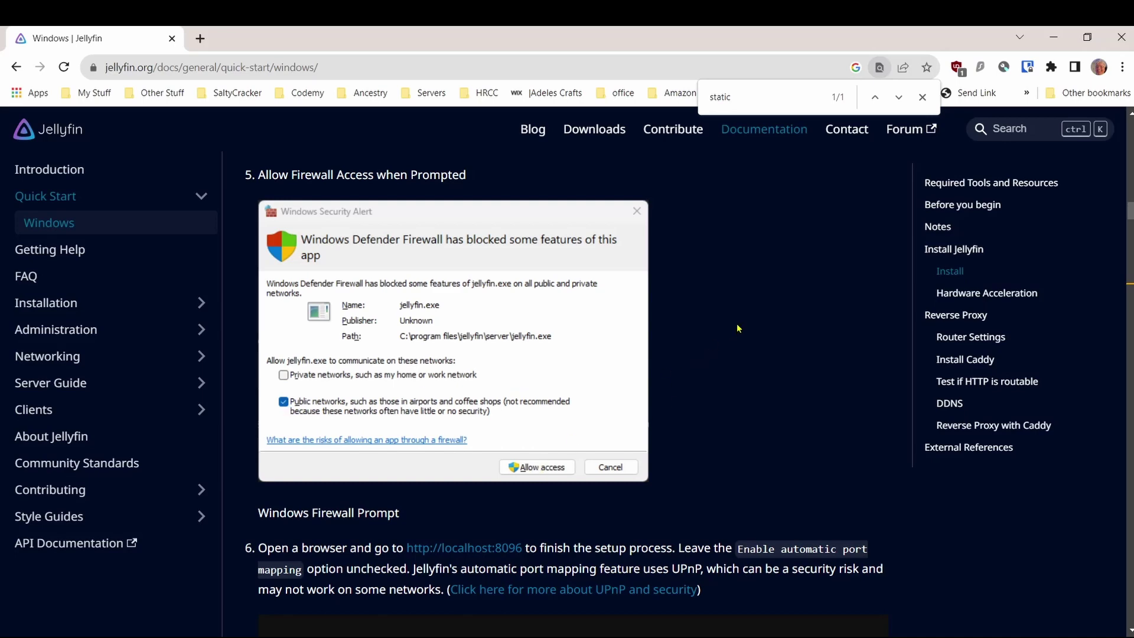
pyautogui.scroll(-10, 833, 298)
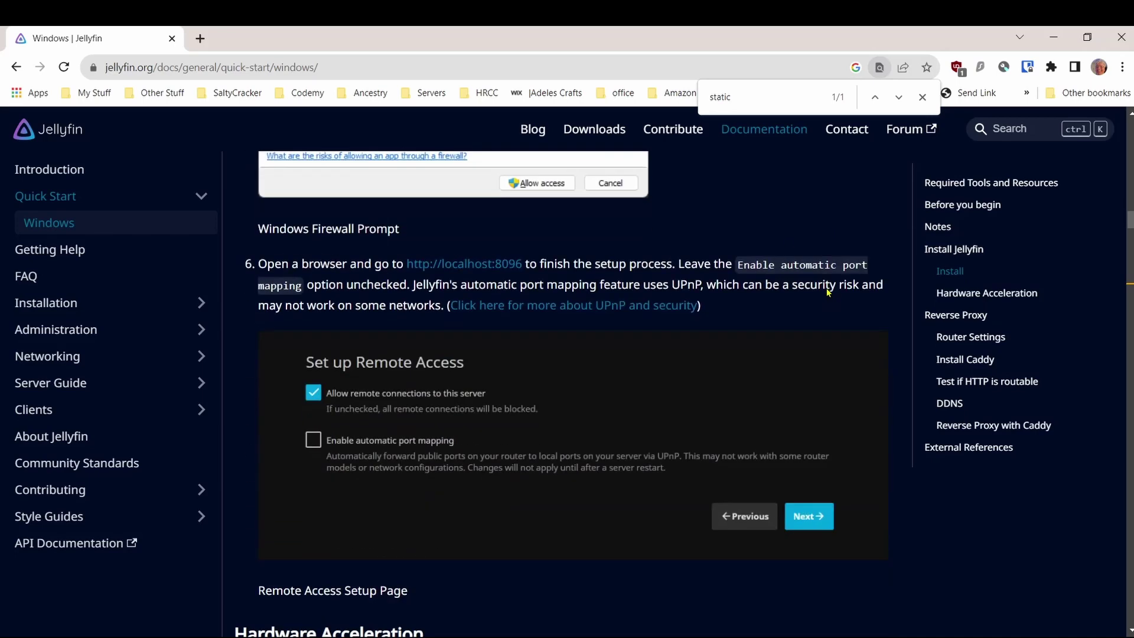
pyautogui.scroll(-2, 825, 295)
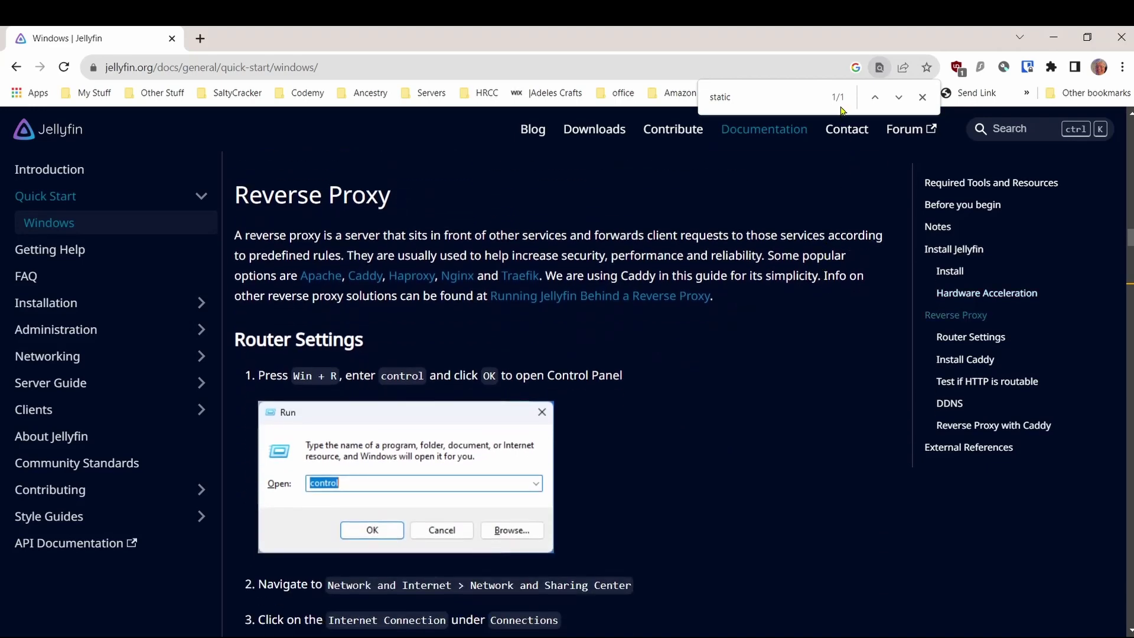